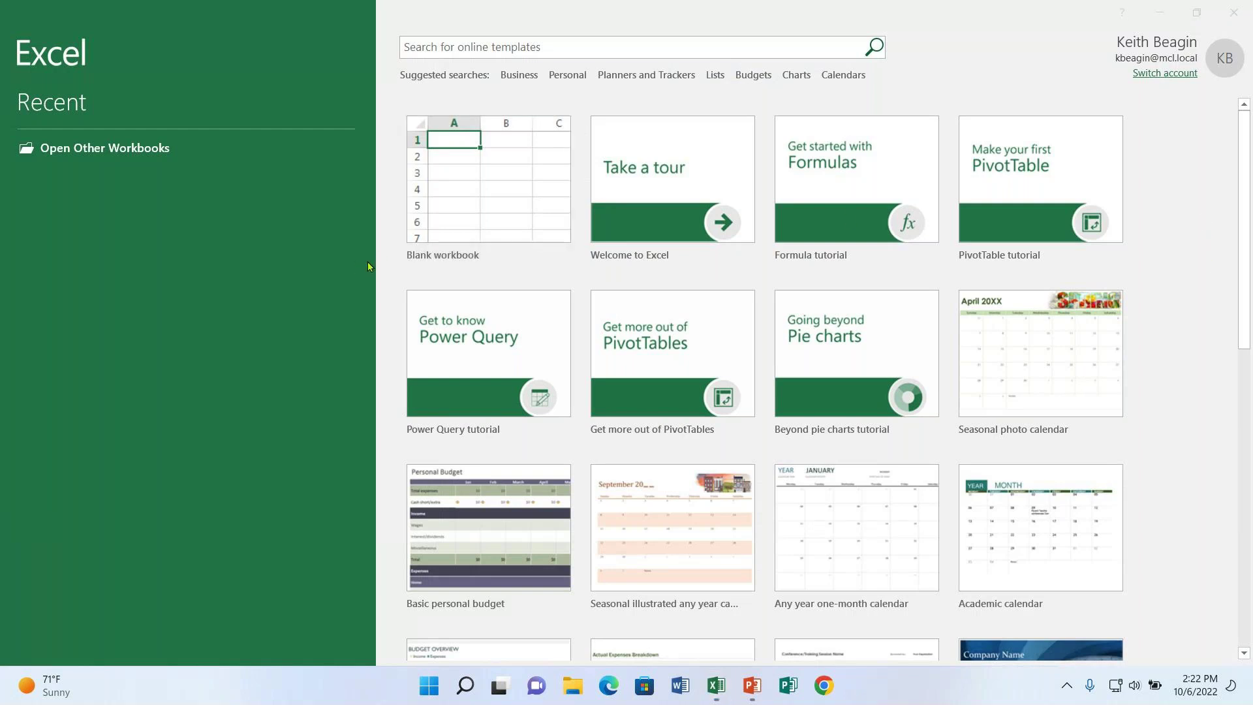
# - Create a new blank workbook, Book1, from the Excel start screen
pyautogui.click(1183, 414)
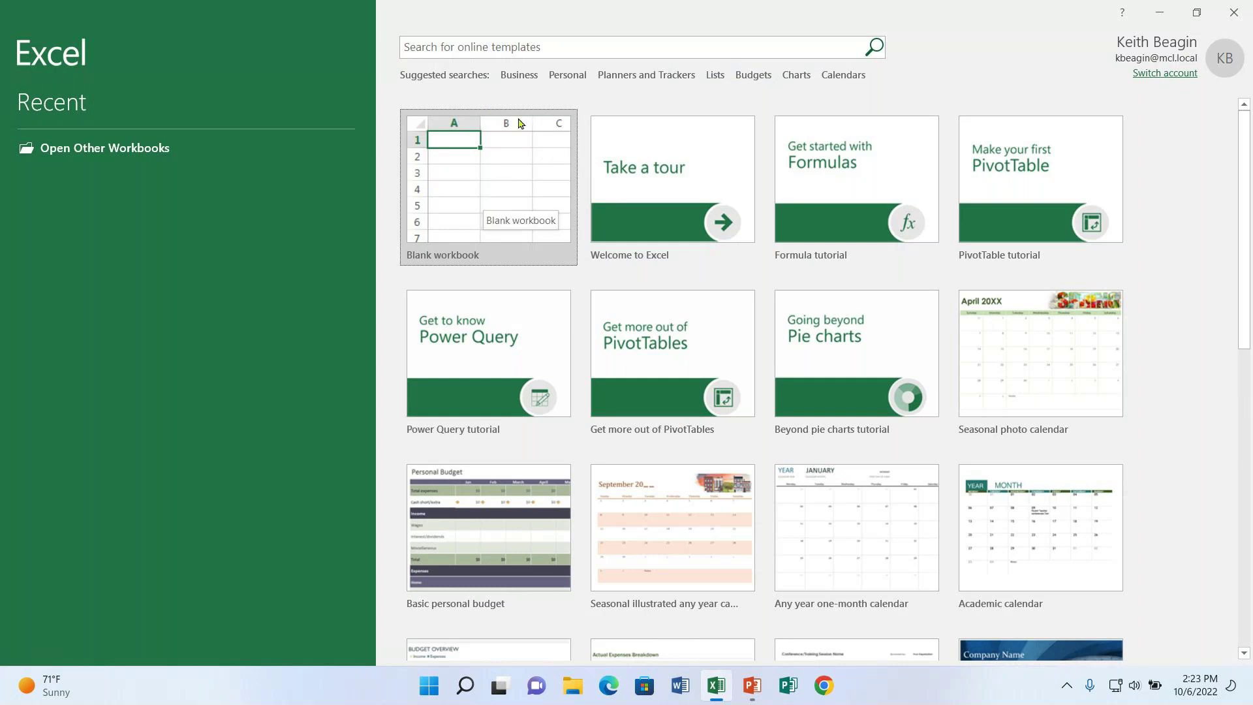
pyautogui.click(499, 190)
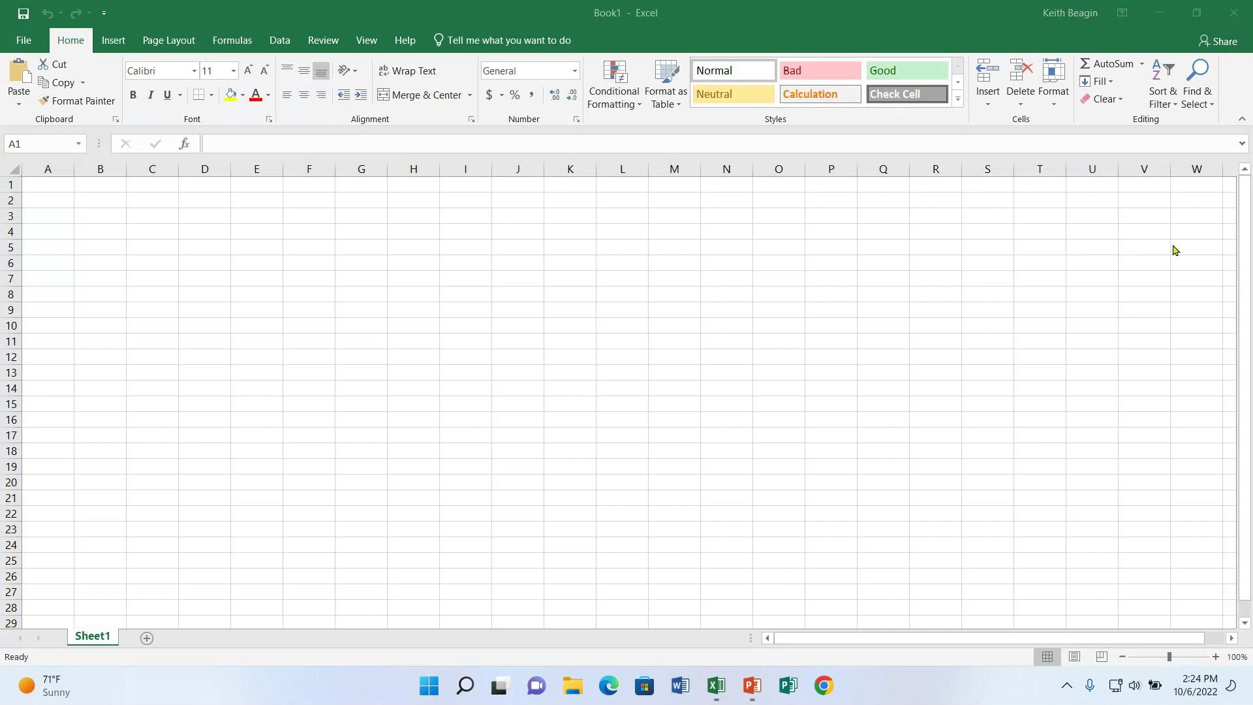
# - Zoom the empty Sheet1 in to about 270% so the cells appear much larger
pyautogui.click(57, 185)
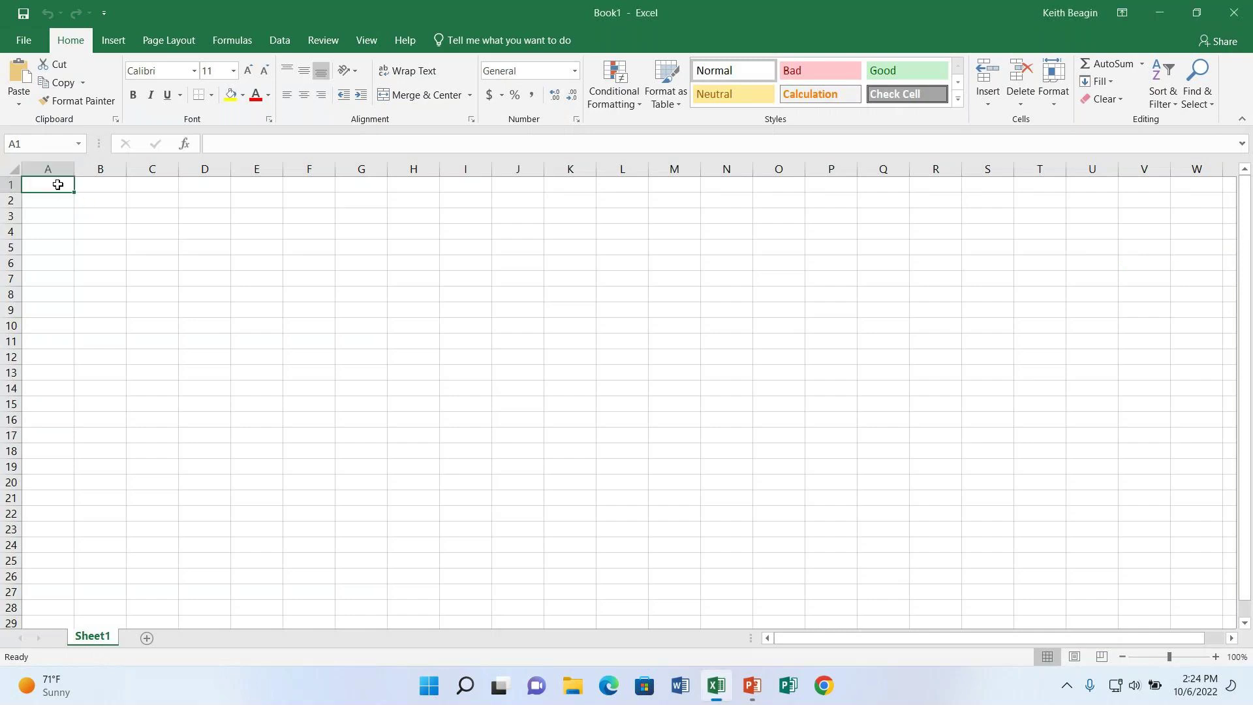
pyautogui.click(1215, 657)
pyautogui.click(1216, 656)
pyautogui.click(1215, 656)
pyautogui.click(1215, 657)
pyautogui.click(1216, 657)
pyautogui.click(1216, 657)
pyautogui.click(1216, 657)
pyautogui.click(1216, 657)
pyautogui.click(1215, 657)
pyautogui.click(1216, 657)
pyautogui.click(1215, 657)
pyautogui.click(1215, 657)
pyautogui.click(1216, 657)
pyautogui.click(1216, 656)
pyautogui.click(1216, 656)
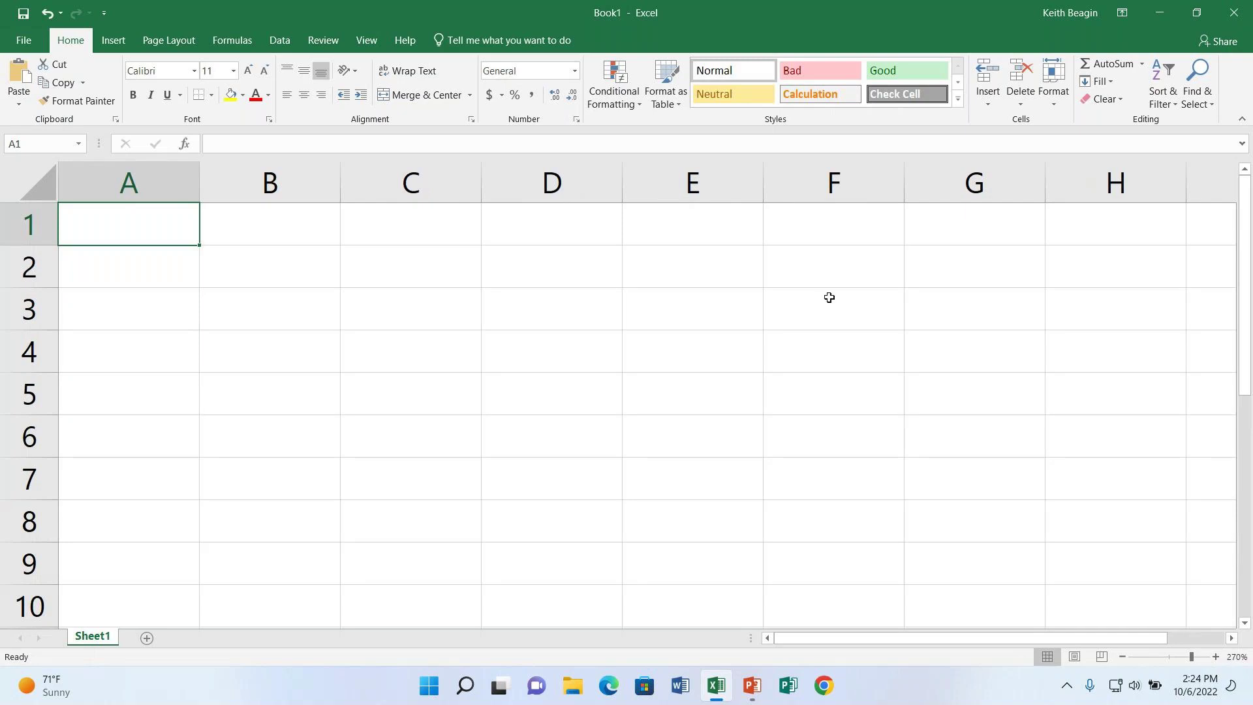
pyautogui.click(102, 169)
pyautogui.click(258, 161)
pyautogui.click(384, 161)
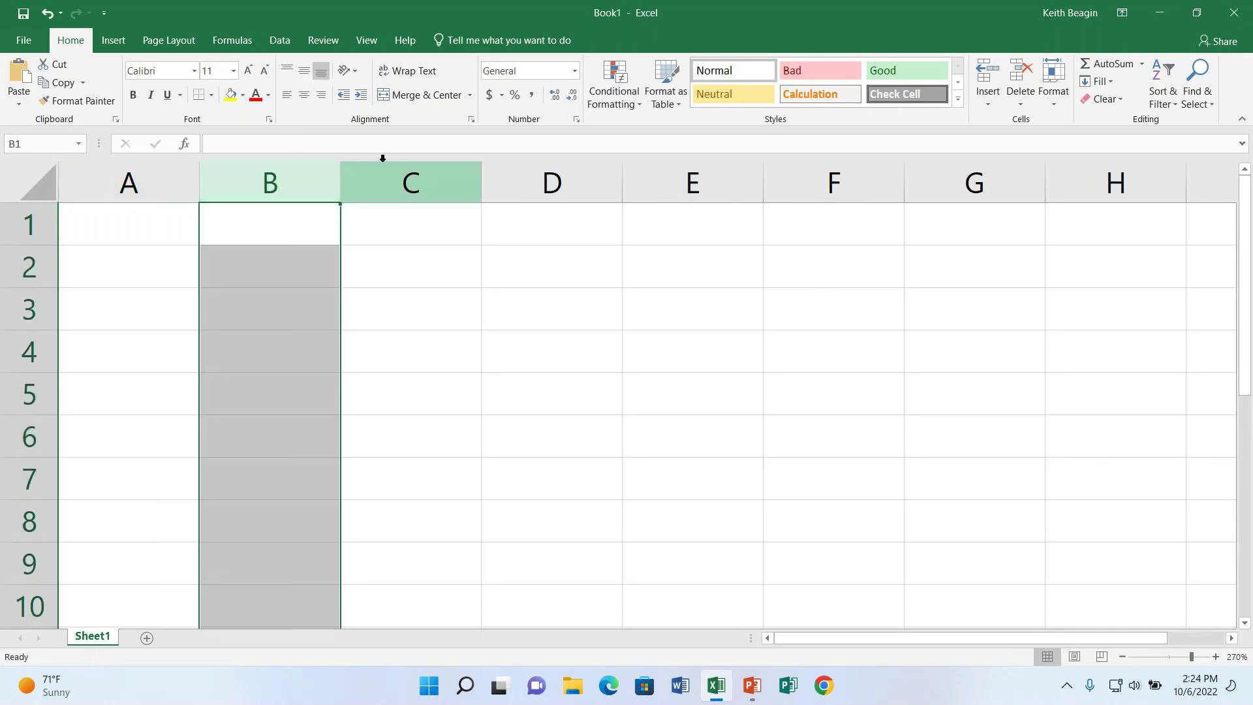
pyautogui.click(530, 161)
pyautogui.click(664, 166)
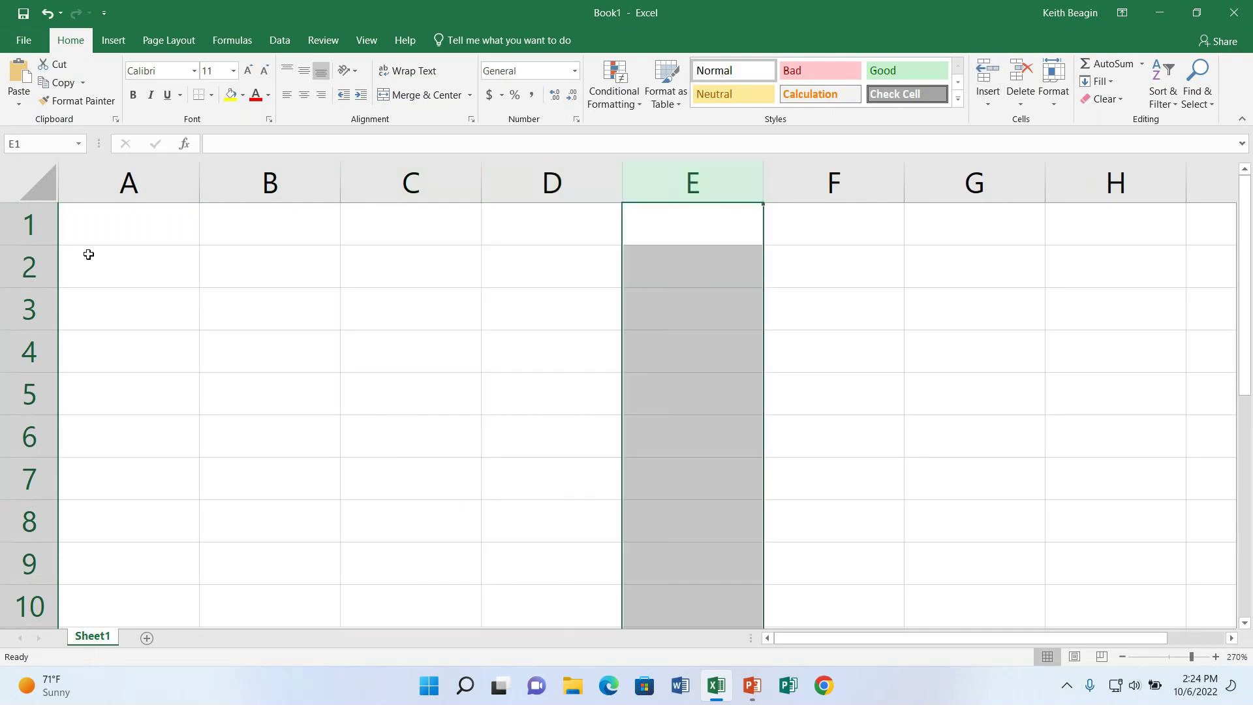
pyautogui.click(14, 220)
pyautogui.click(22, 263)
pyautogui.click(43, 308)
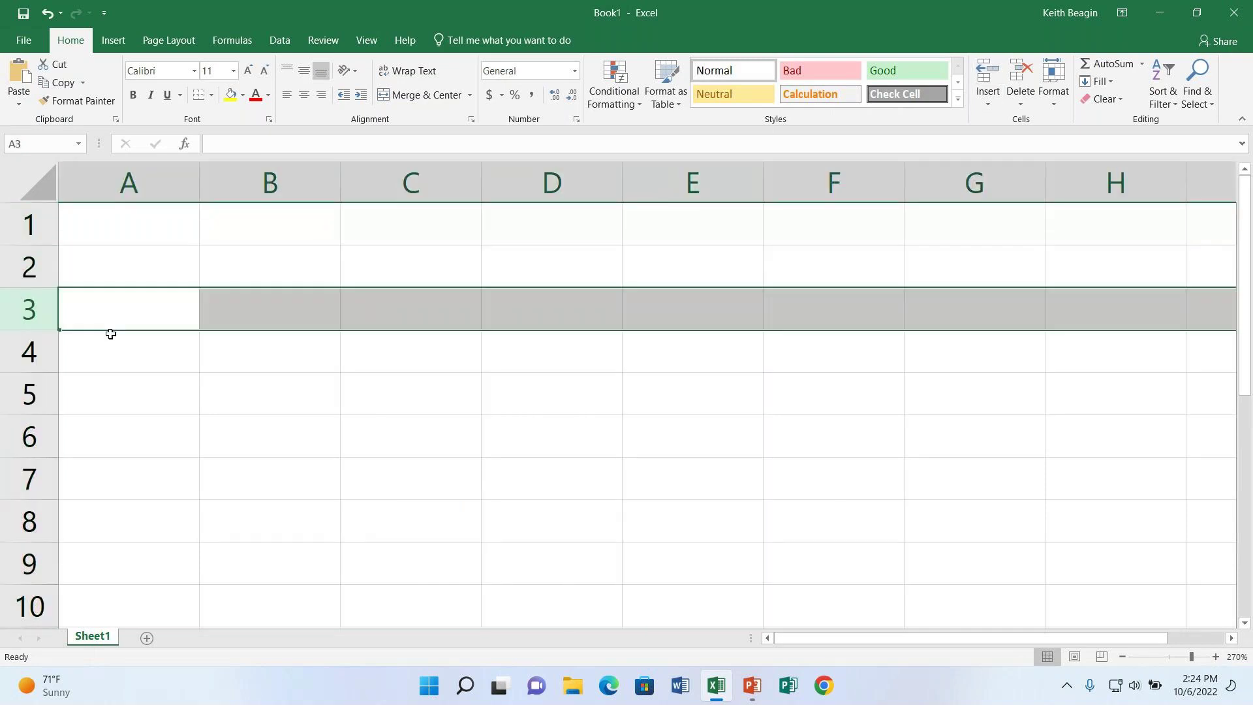
pyautogui.click(26, 351)
pyautogui.click(17, 394)
pyautogui.click(11, 441)
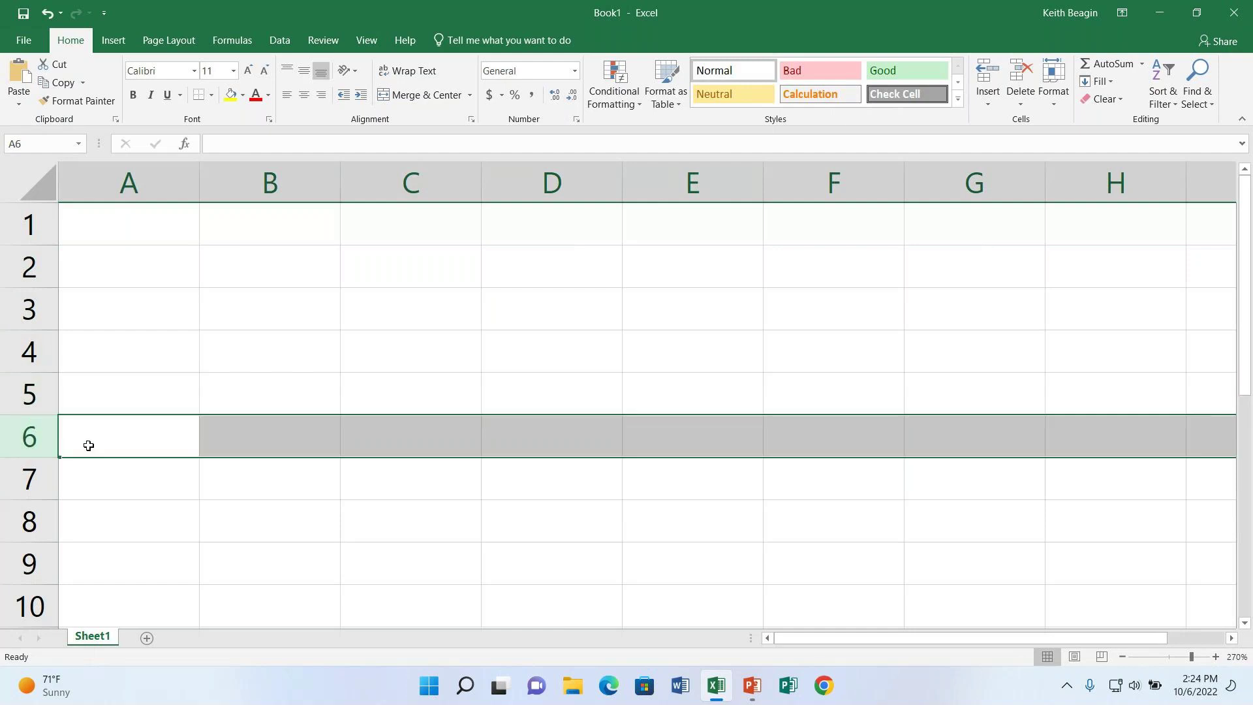
pyautogui.click(16, 479)
pyautogui.click(17, 521)
pyautogui.click(3, 563)
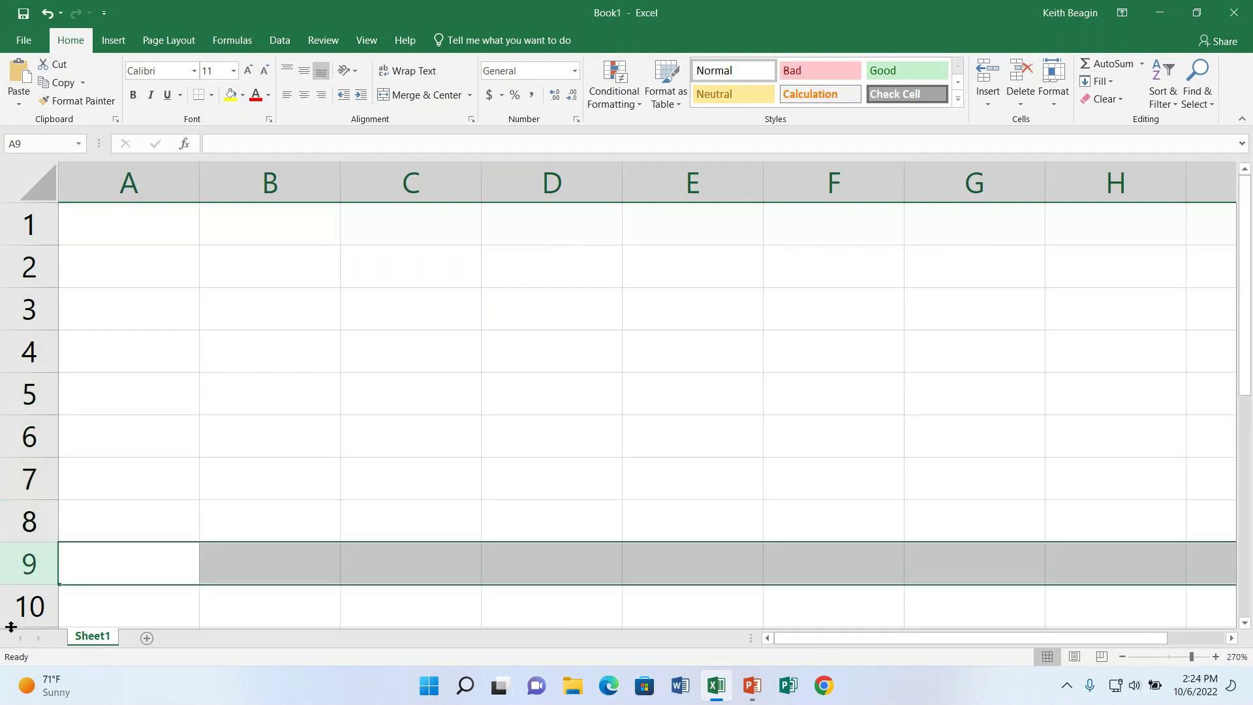
pyautogui.click(7, 611)
pyautogui.click(5, 223)
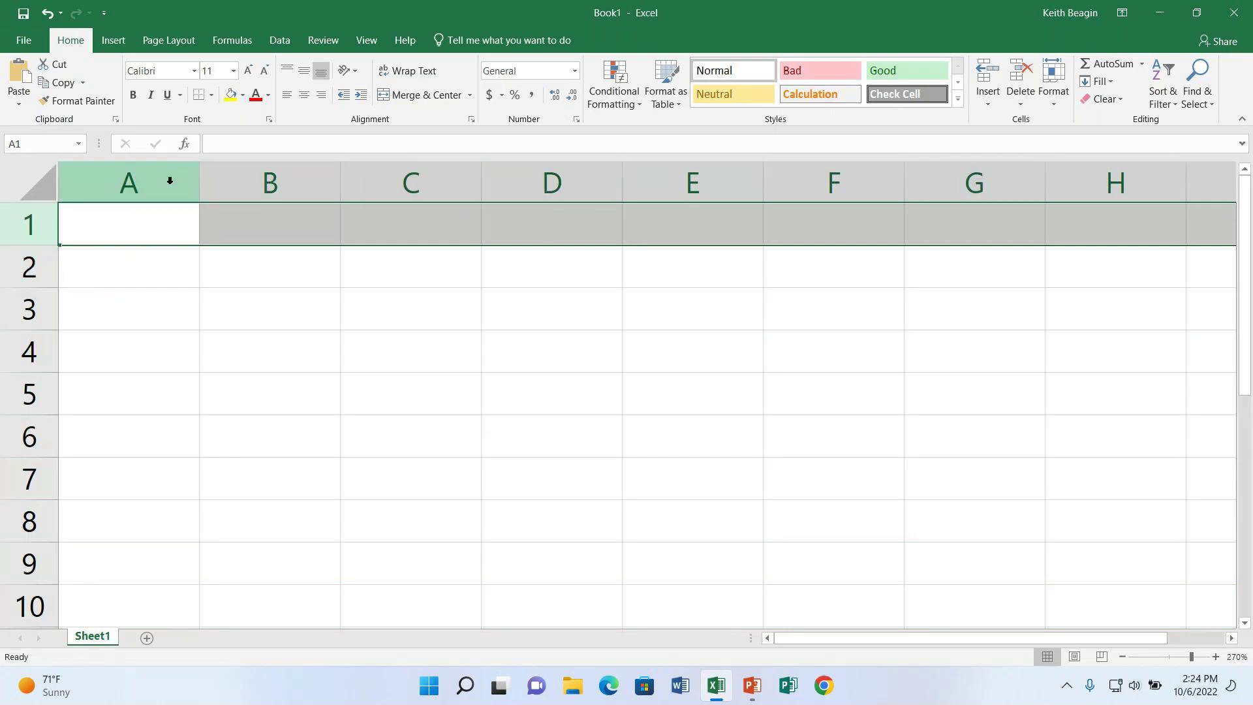
pyautogui.click(182, 228)
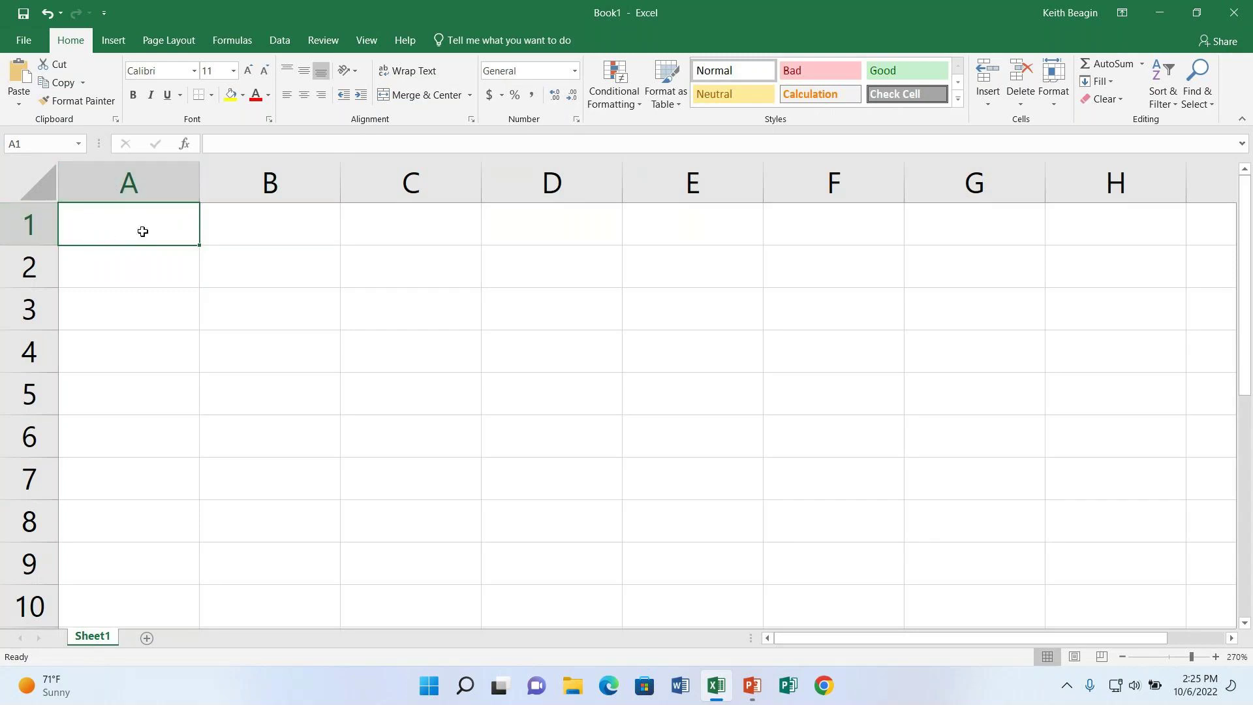
pyautogui.moveTo(120, 224); pyautogui.dragTo(395, 317)
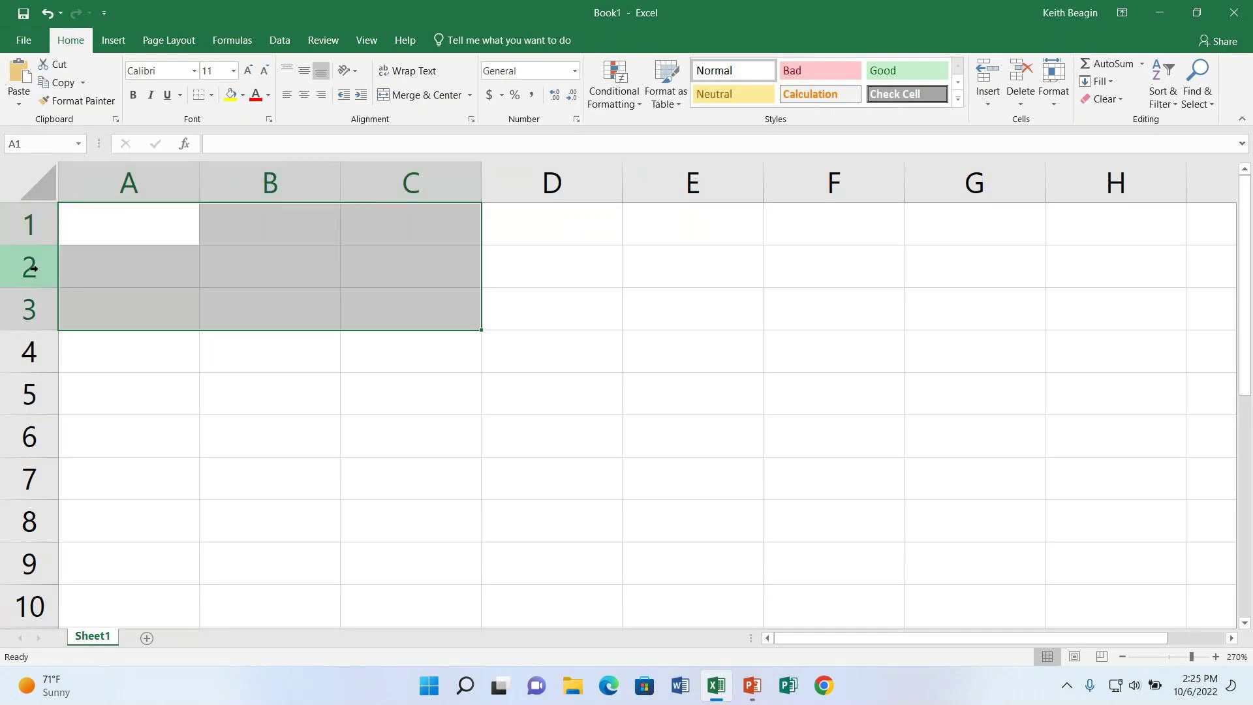
pyautogui.click(174, 225)
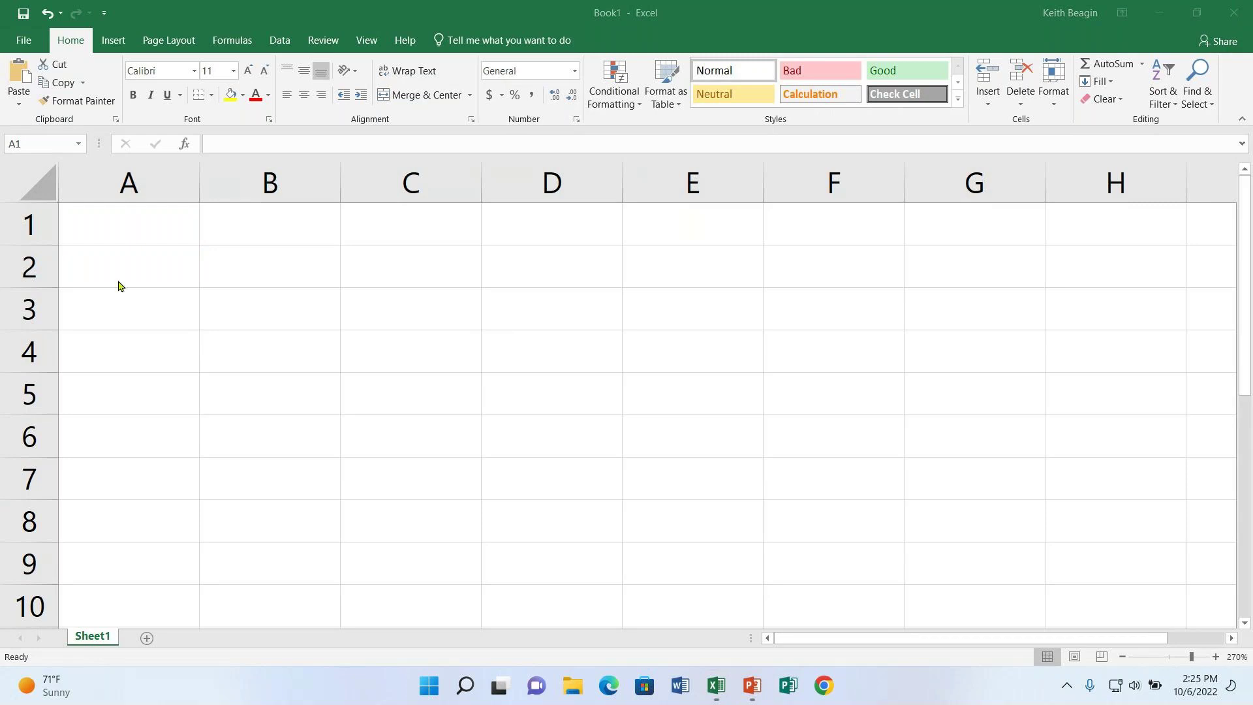
pyautogui.click(106, 224)
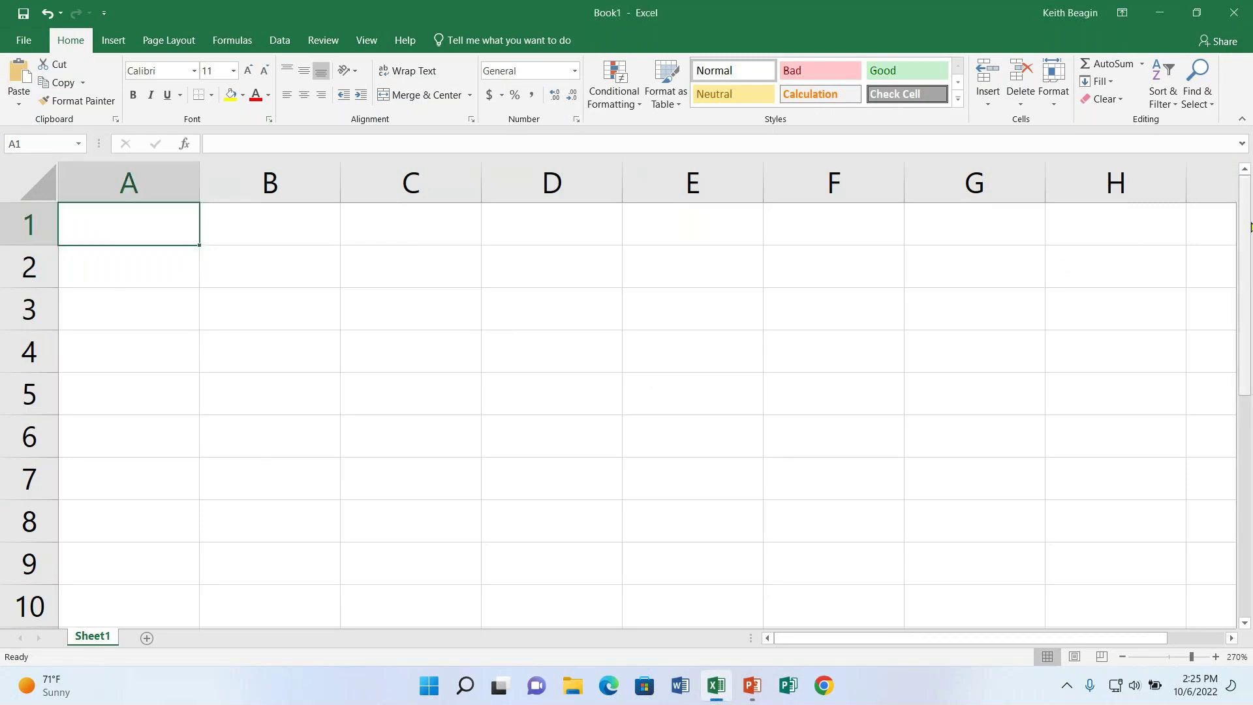
# - Scroll around Sheet1, select B11 then A1, and add a new worksheet, Sheet2
pyautogui.moveTo(1250, 226); pyautogui.dragTo(1251, 576)
pyautogui.moveTo(1251, 448); pyautogui.dragTo(1240, 385)
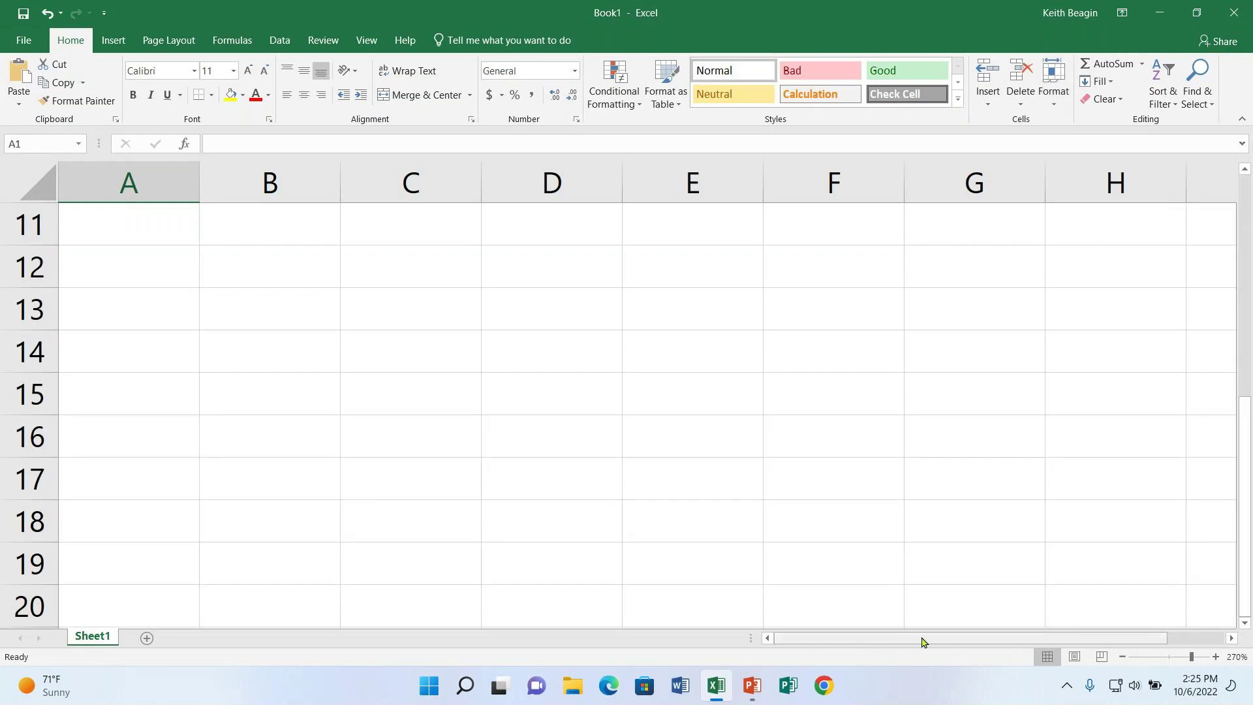
pyautogui.moveTo(802, 645); pyautogui.dragTo(1080, 624)
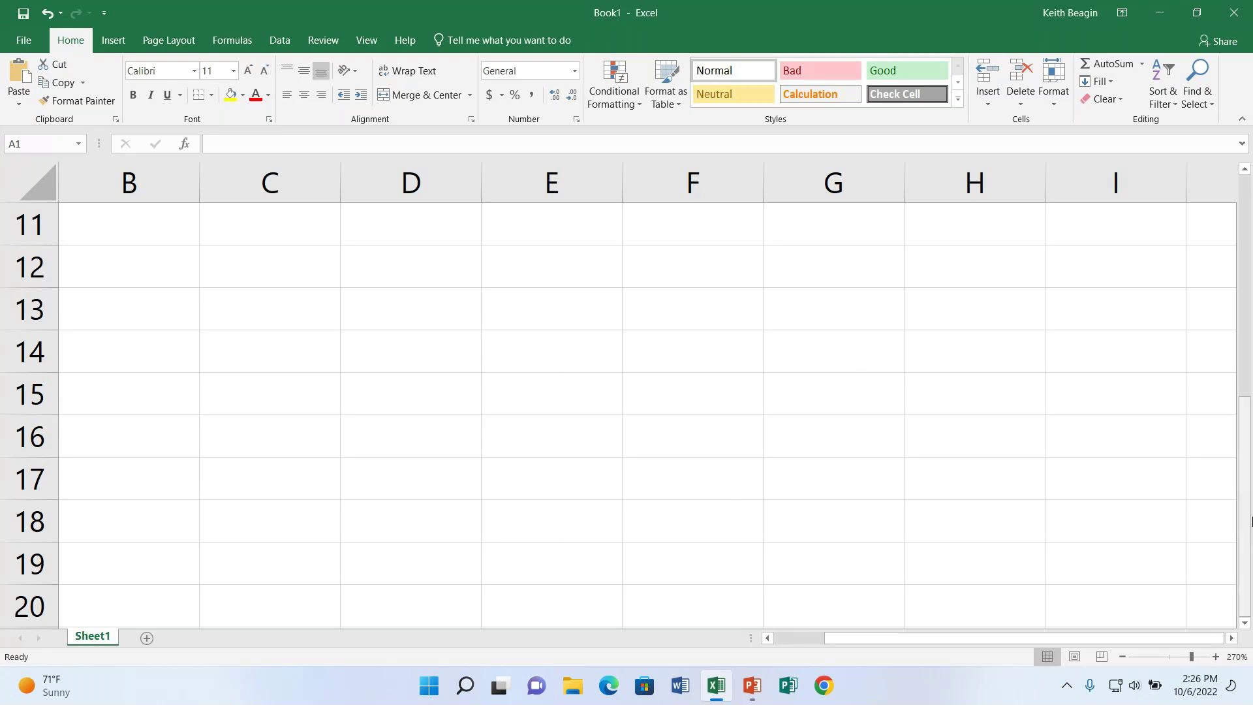
pyautogui.click(140, 225)
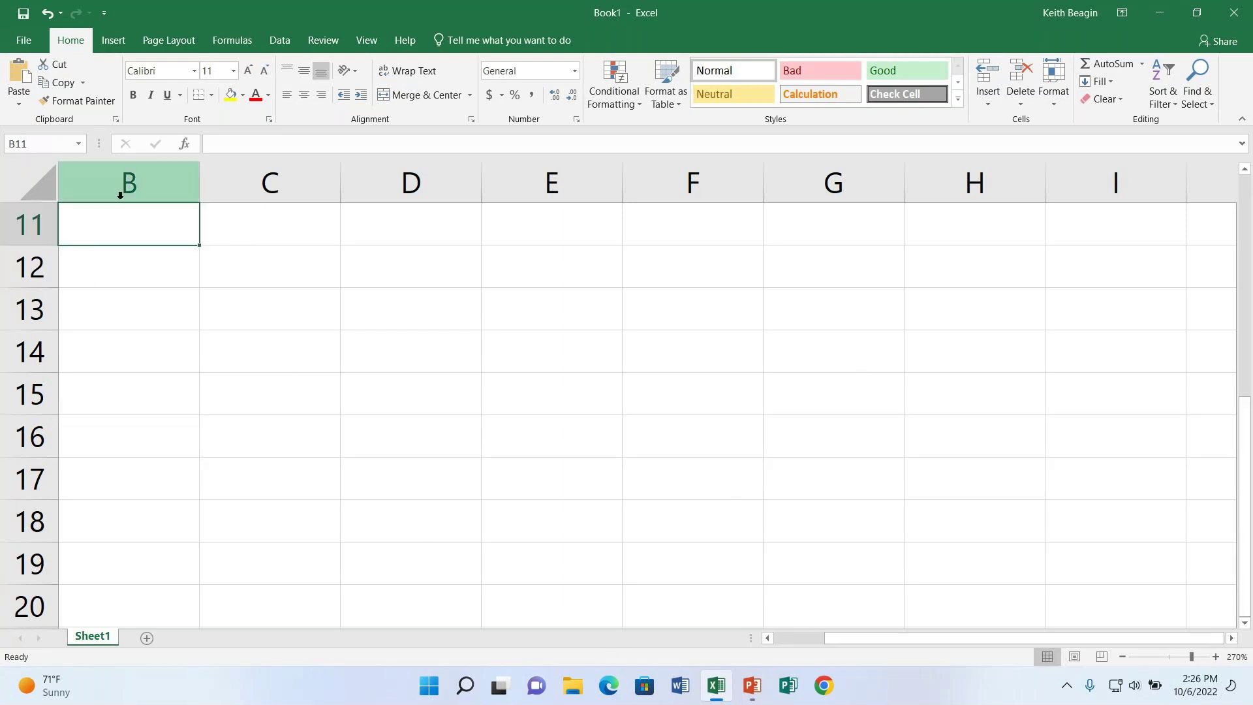
pyautogui.moveTo(973, 644); pyautogui.dragTo(868, 644)
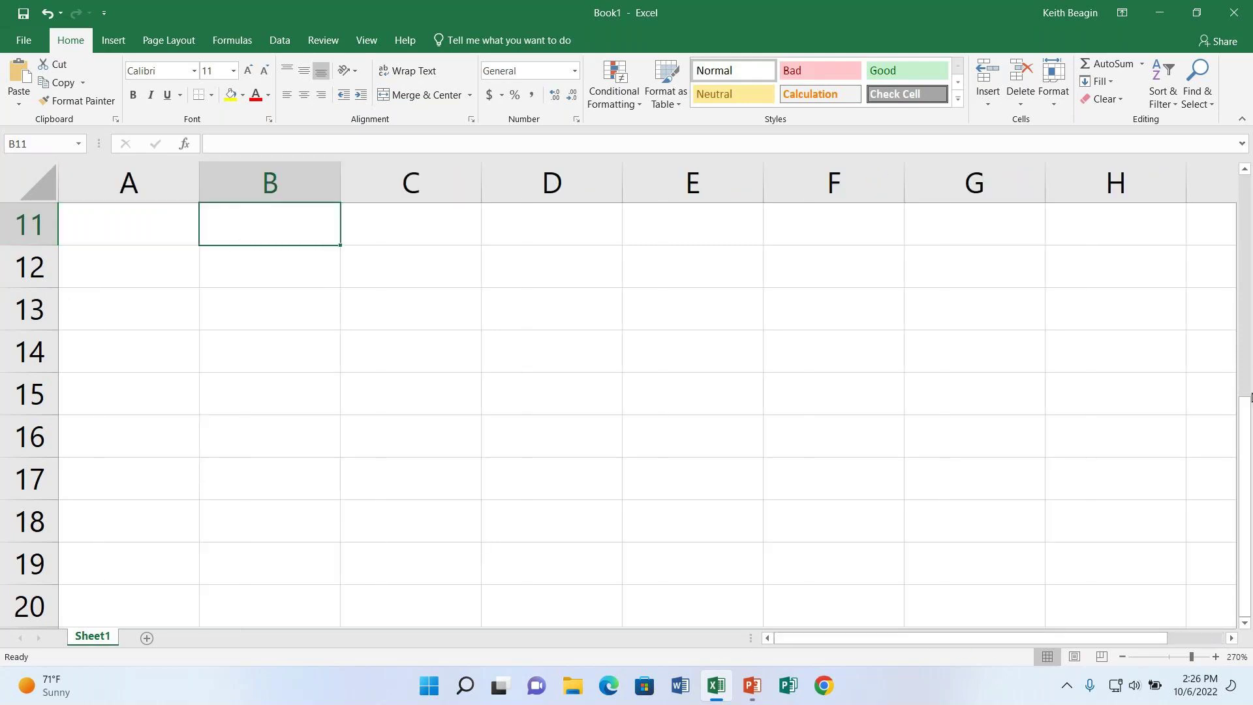
pyautogui.moveTo(1250, 397); pyautogui.dragTo(1250, 183)
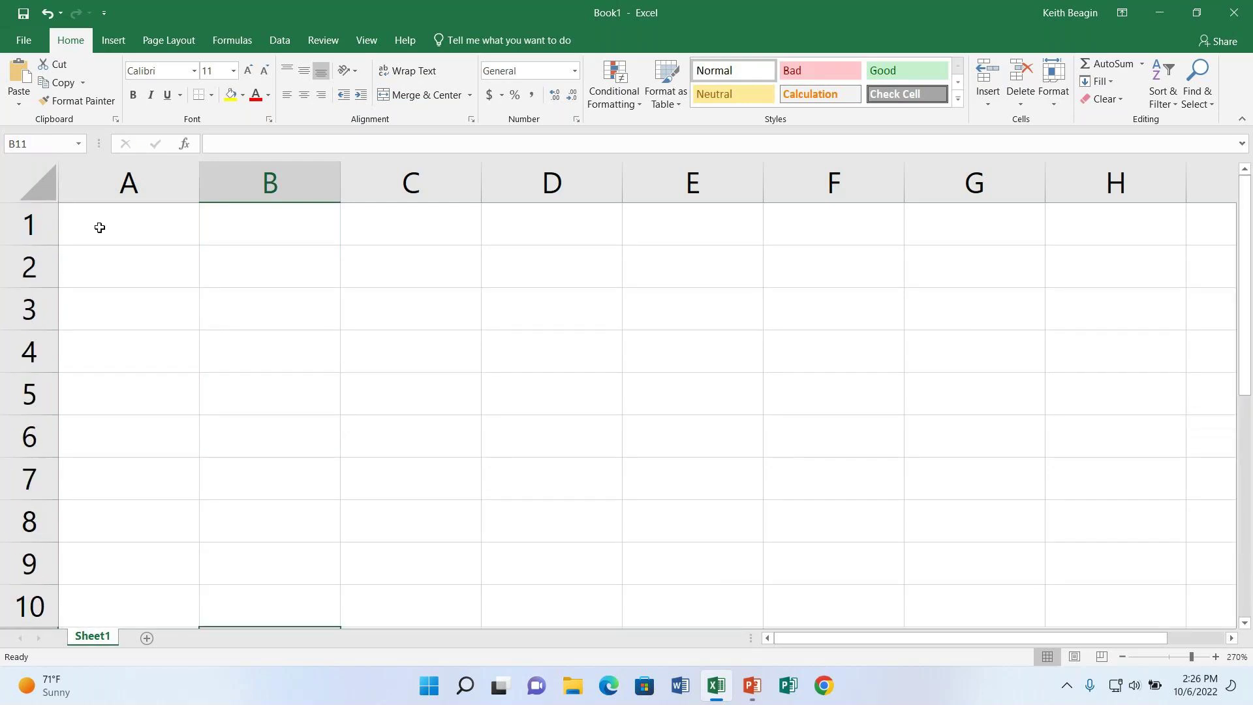
pyautogui.click(137, 224)
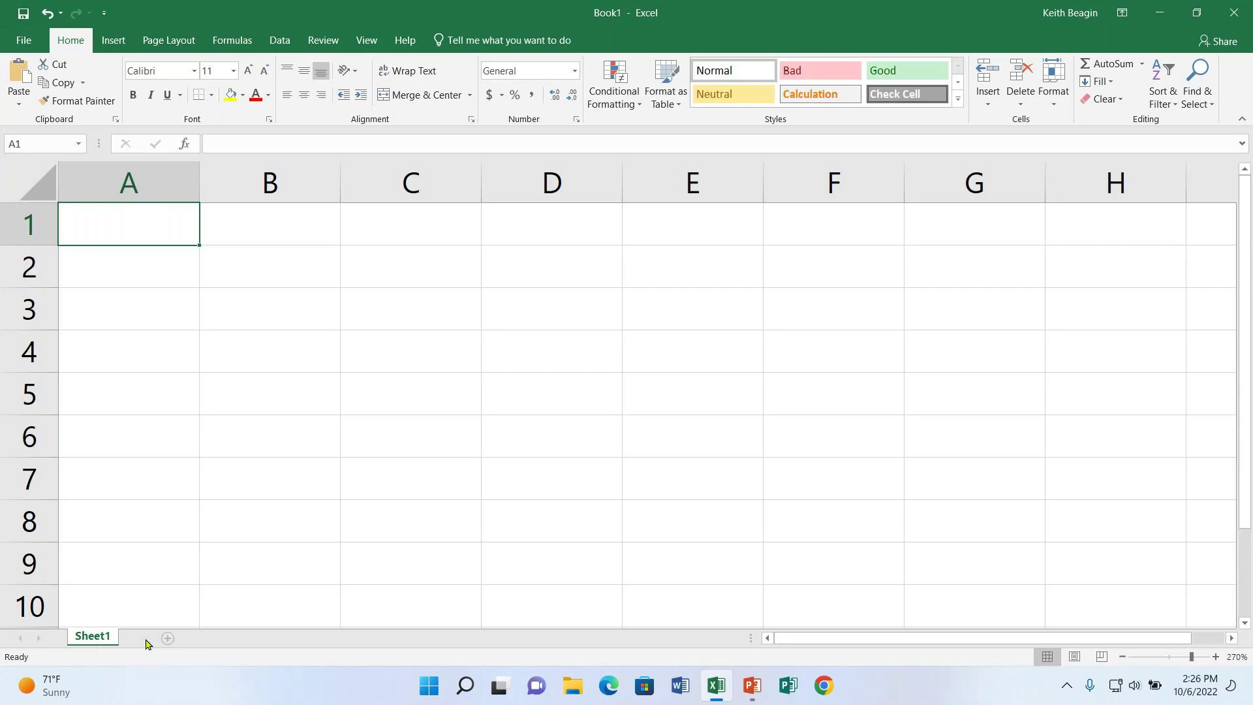
pyautogui.click(147, 638)
# - Switch between the Sheet1 and Sheet2 tabs several times, ending on Sheet2
pyautogui.click(92, 638)
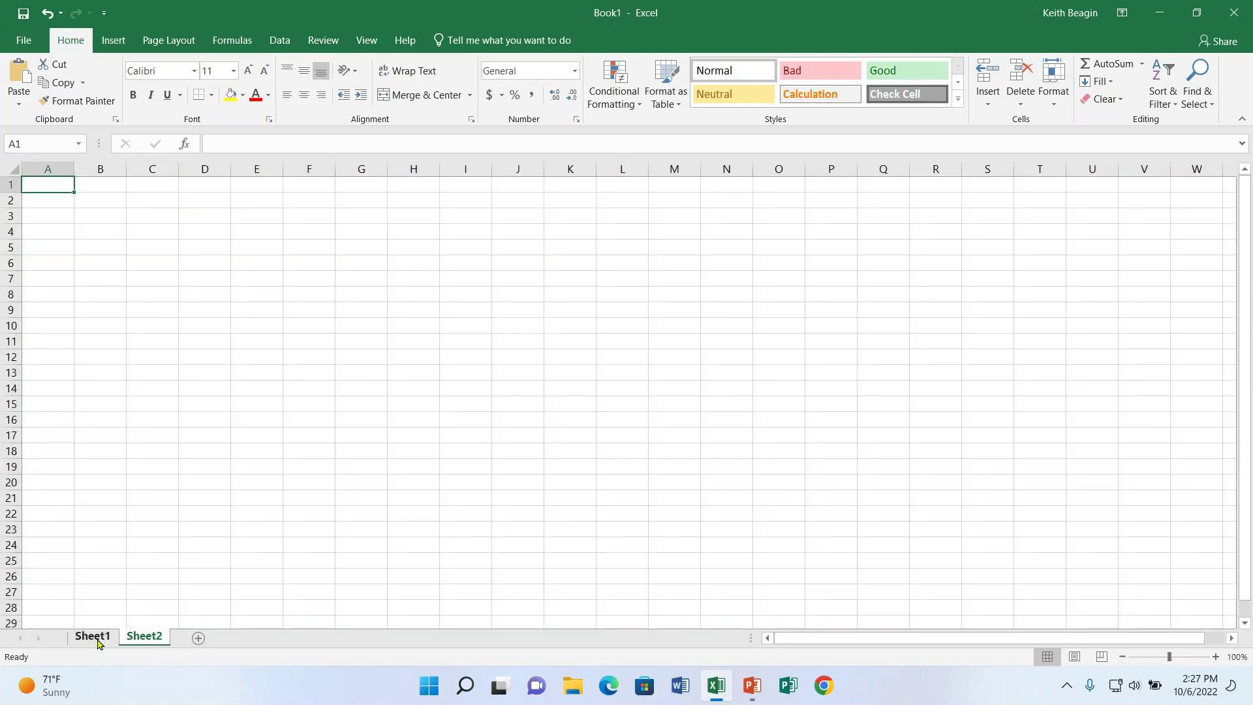
pyautogui.click(143, 639)
pyautogui.click(94, 639)
pyautogui.click(140, 638)
pyautogui.click(100, 639)
pyautogui.click(144, 639)
pyautogui.click(95, 637)
pyautogui.click(138, 640)
# - Delete Sheet2 using its tab's right-click menu, leaving only Sheet1
pyautogui.rightClick(141, 636)
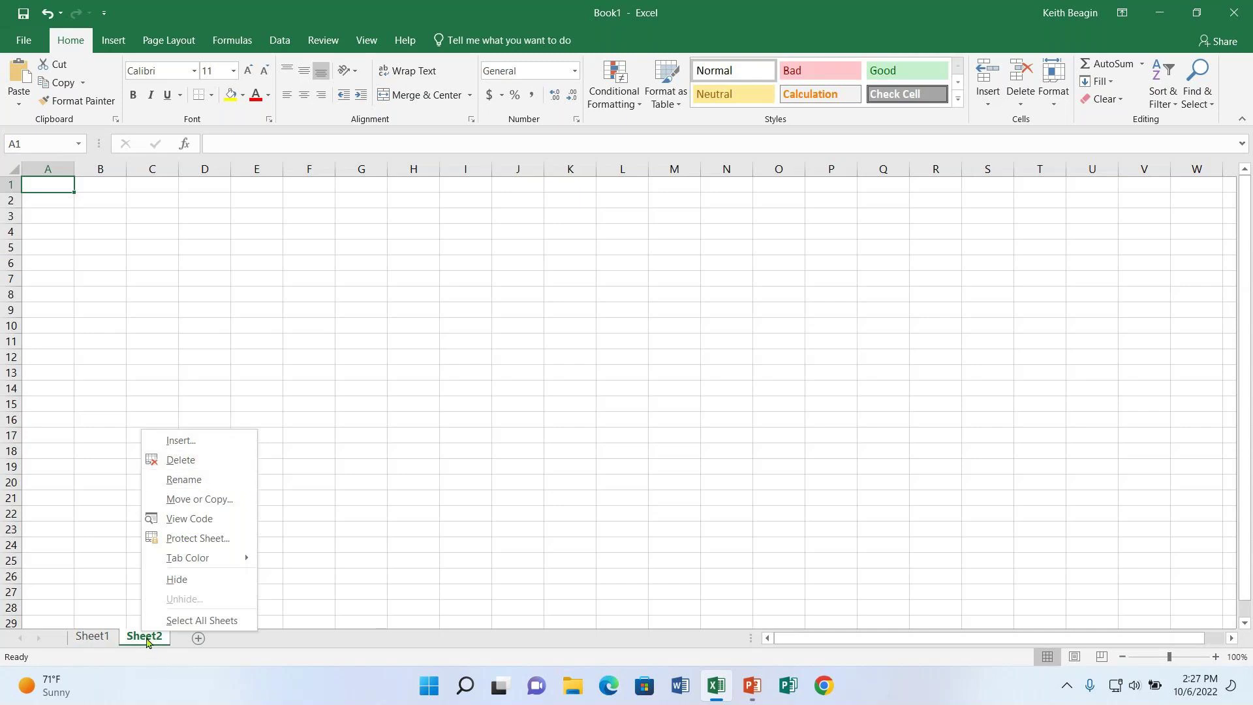
pyautogui.click(214, 460)
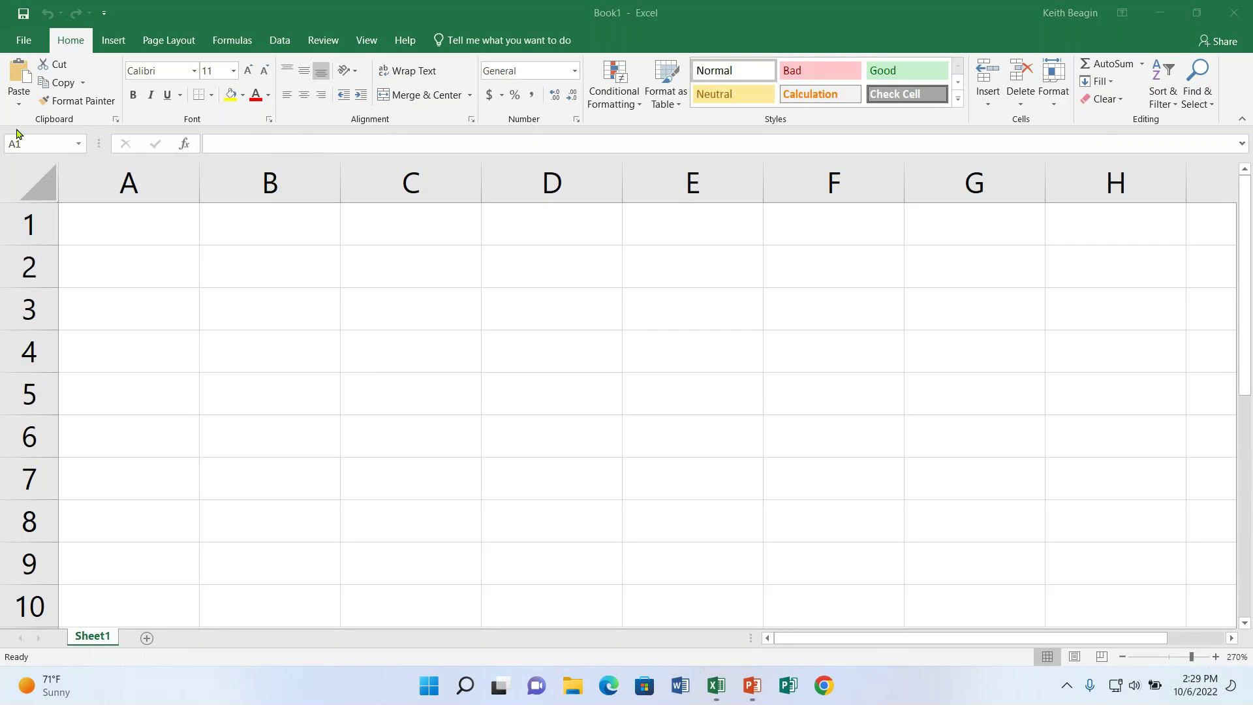
pyautogui.click(73, 41)
pyautogui.click(113, 40)
pyautogui.click(169, 40)
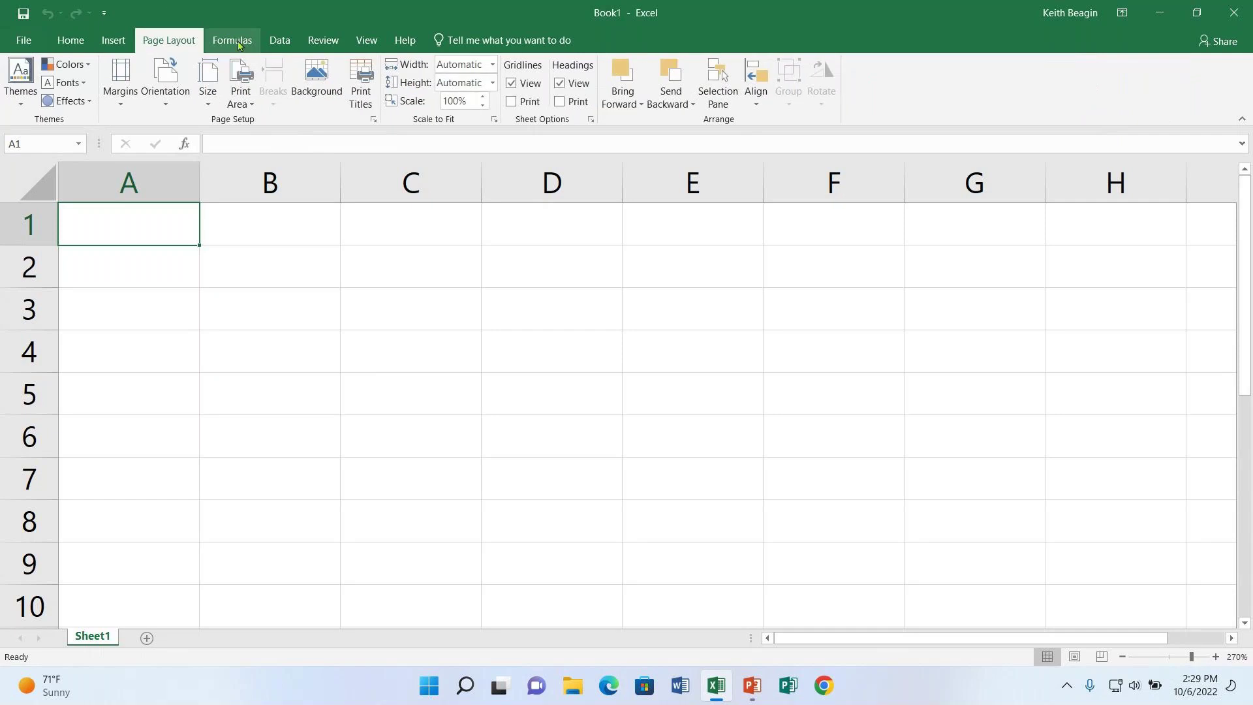
pyautogui.click(232, 41)
pyautogui.click(280, 41)
pyautogui.click(323, 41)
pyautogui.click(366, 40)
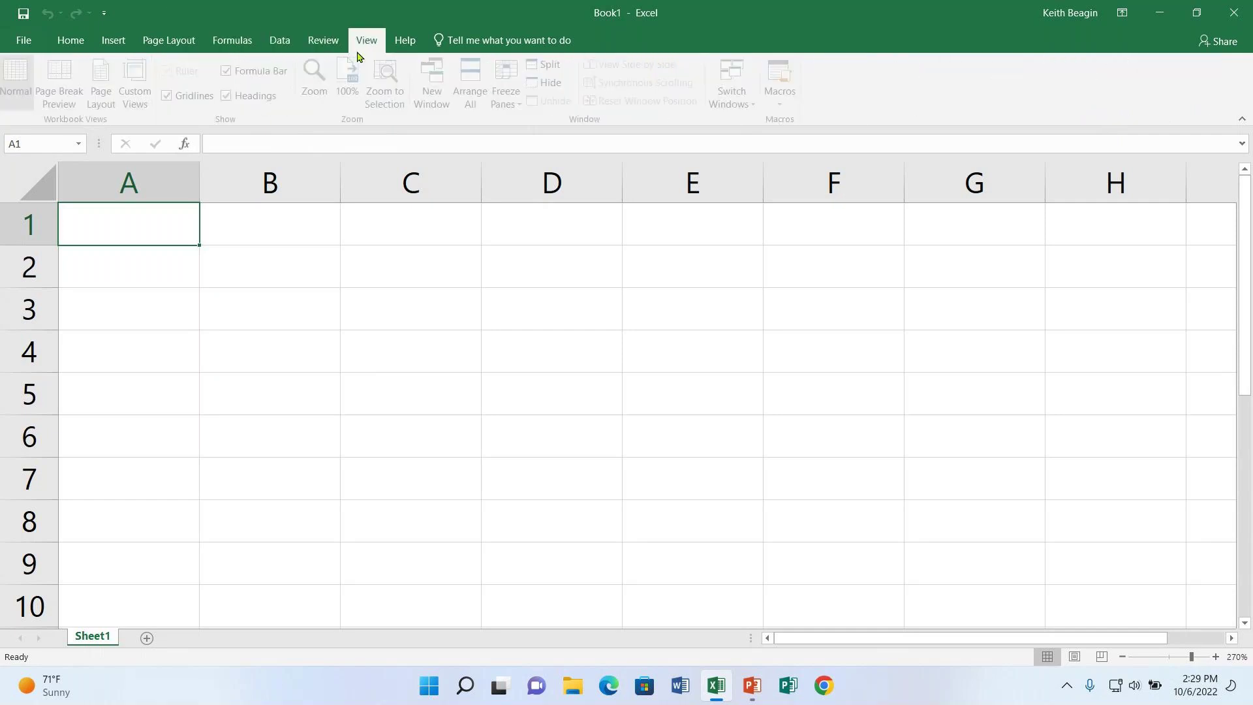
pyautogui.click(405, 41)
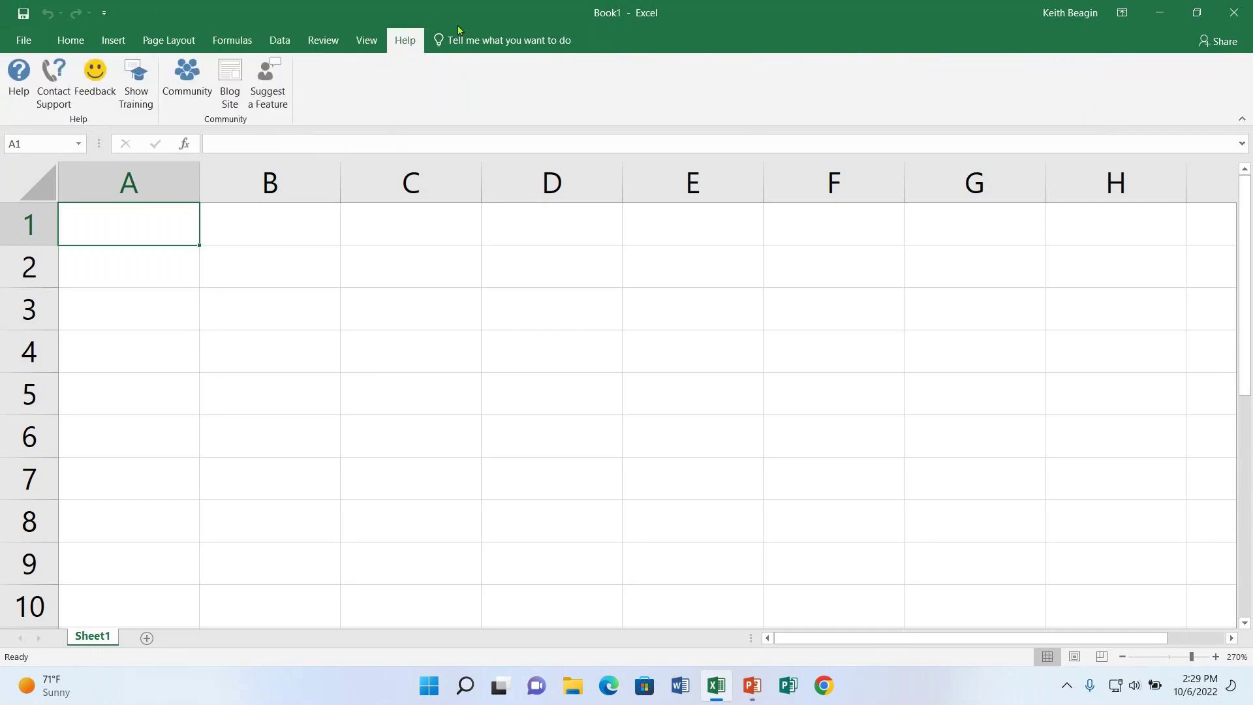
pyautogui.click(71, 39)
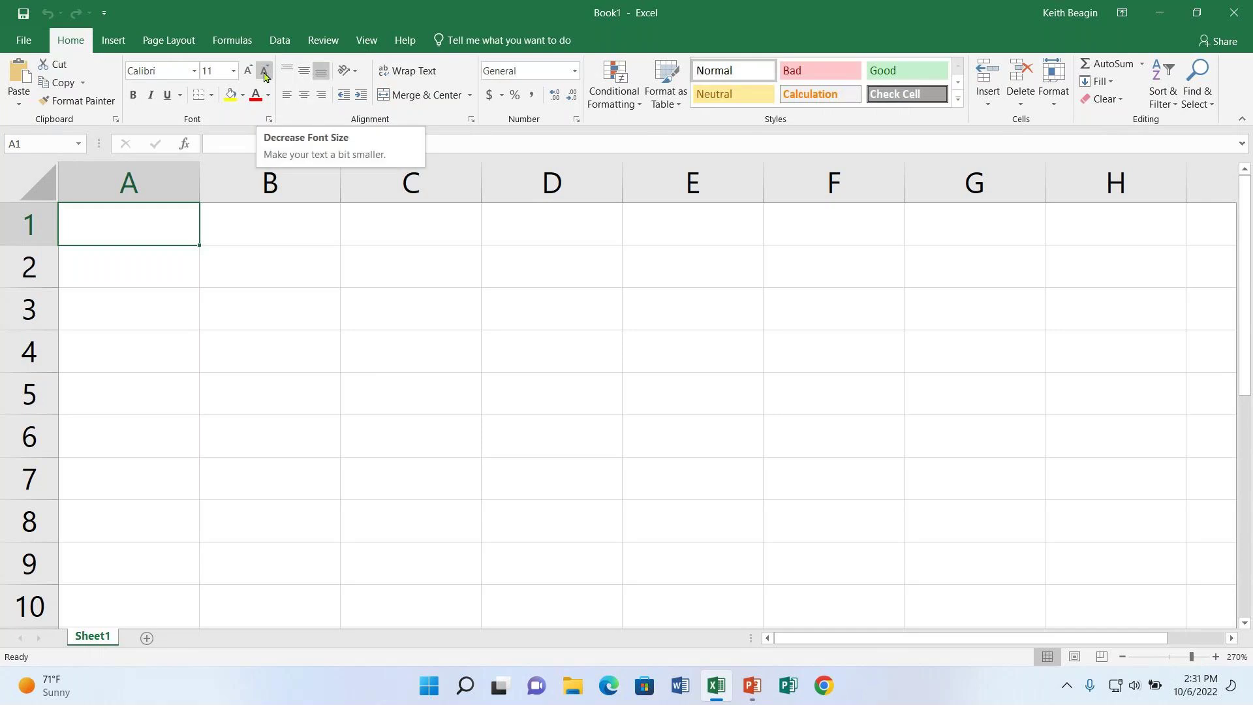
# - Open the customization context menu from a Font group button on the Home tab
pyautogui.rightClick(259, 95)
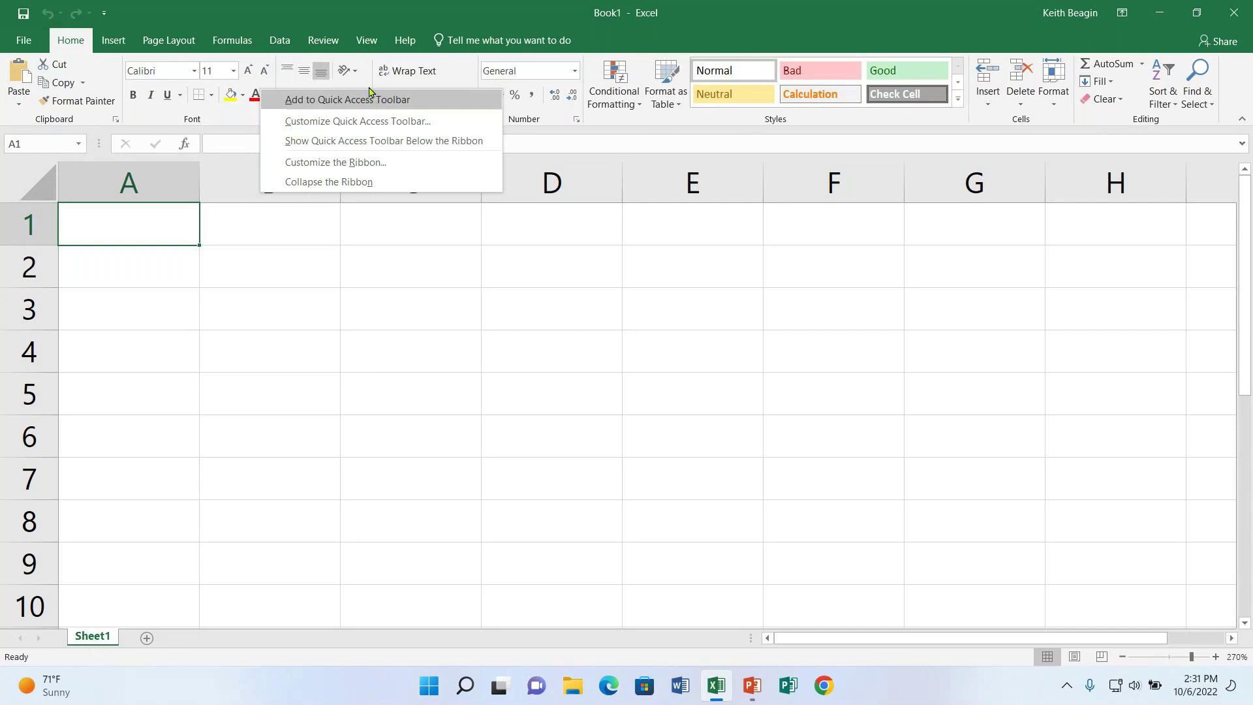
# - Close the customization menu without adding anything to the Quick Access Toolbar
pyautogui.click(418, 9)
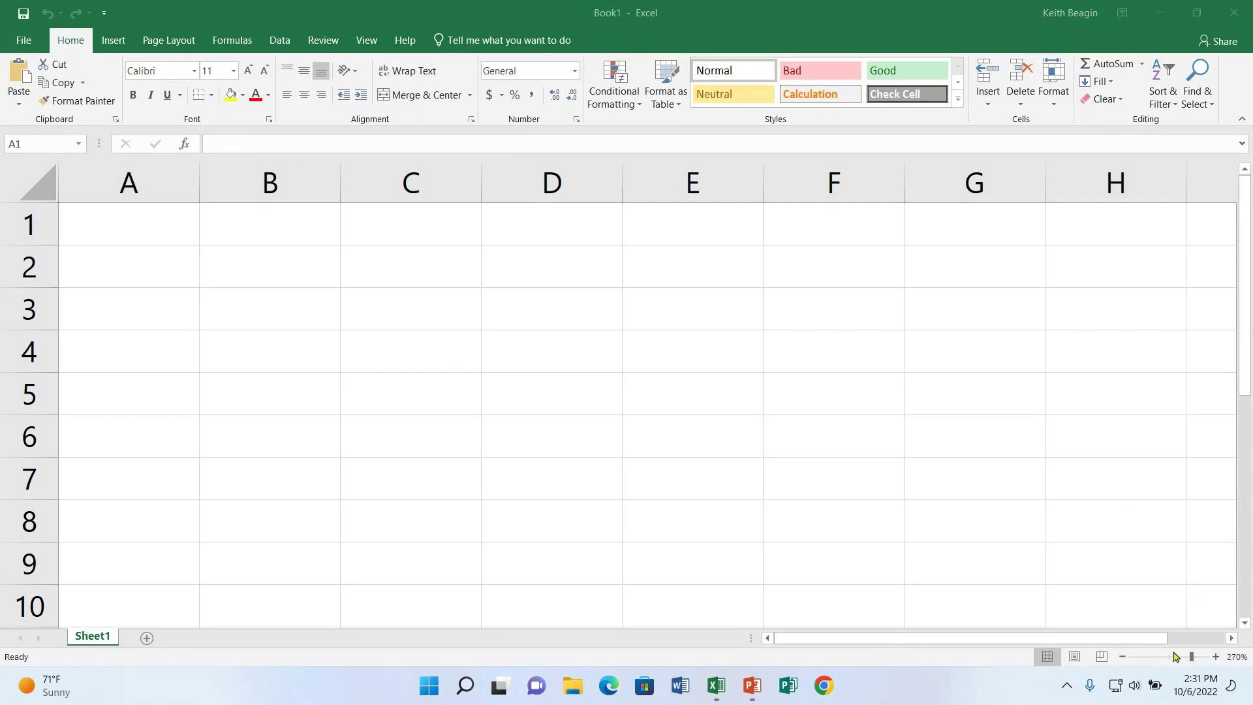
# - Refocus the Excel window and display the View tab's commands
pyautogui.click(1045, 661)
pyautogui.click(1049, 660)
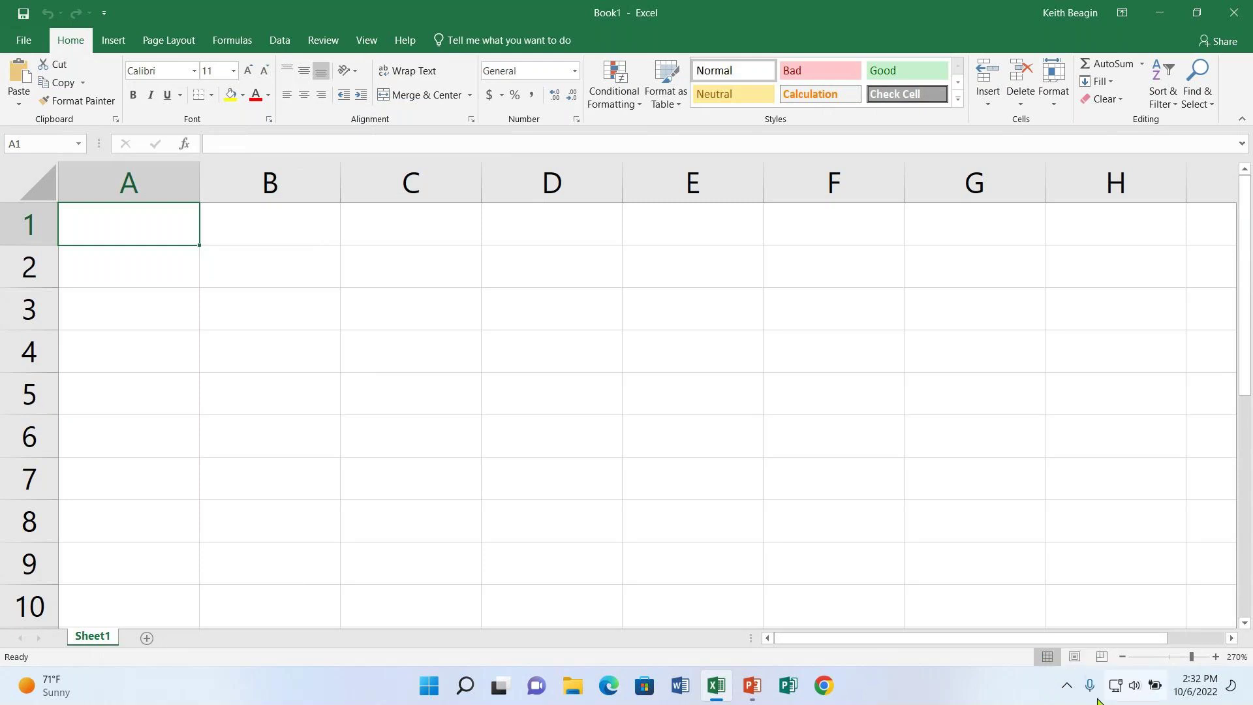
pyautogui.click(366, 39)
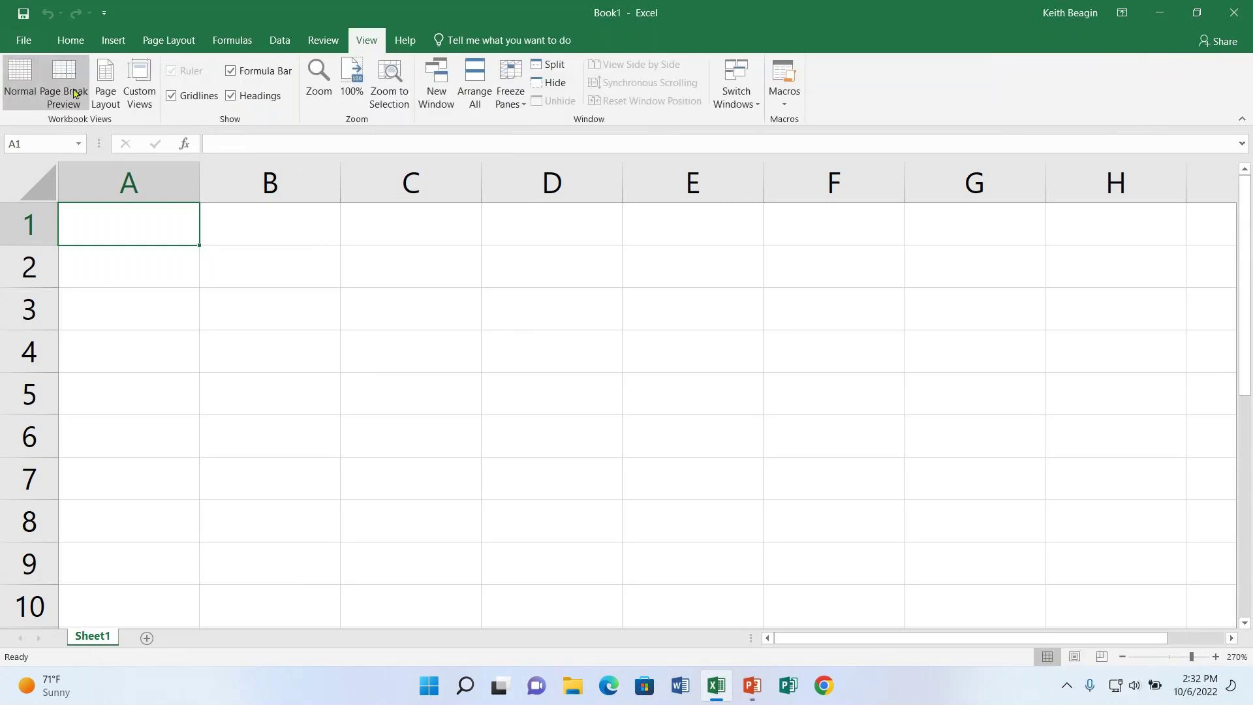
# - Return to the Home tab and type Oatmeal into cell A1
pyautogui.click(76, 41)
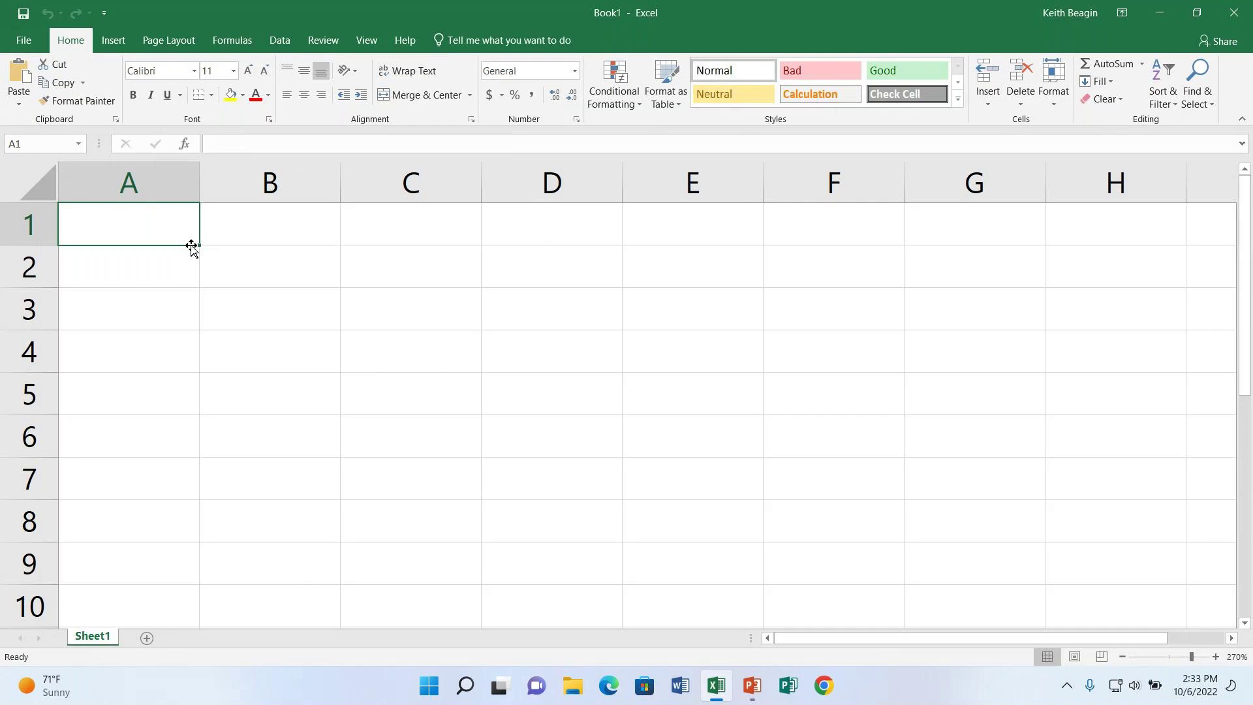
pyautogui.write('Oatmeal')
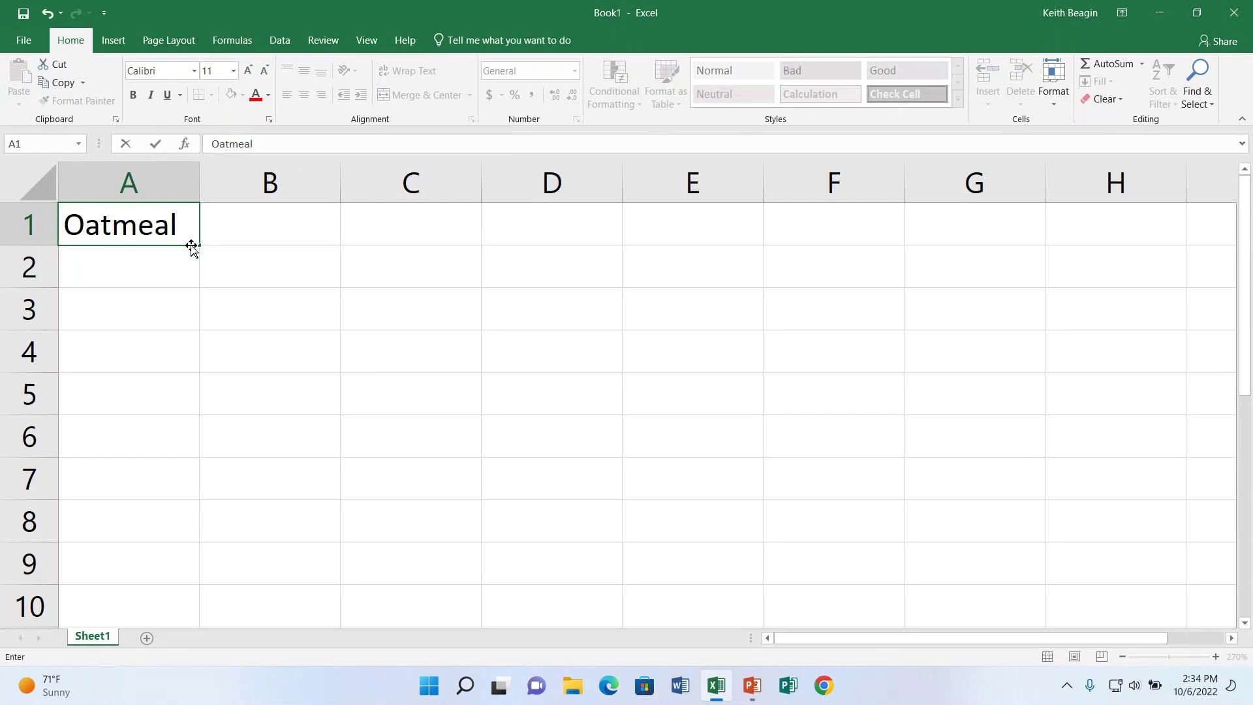
# - Commit Oatmeal in A1, reopen it to check, and confirm the entry
pyautogui.click(138, 271)
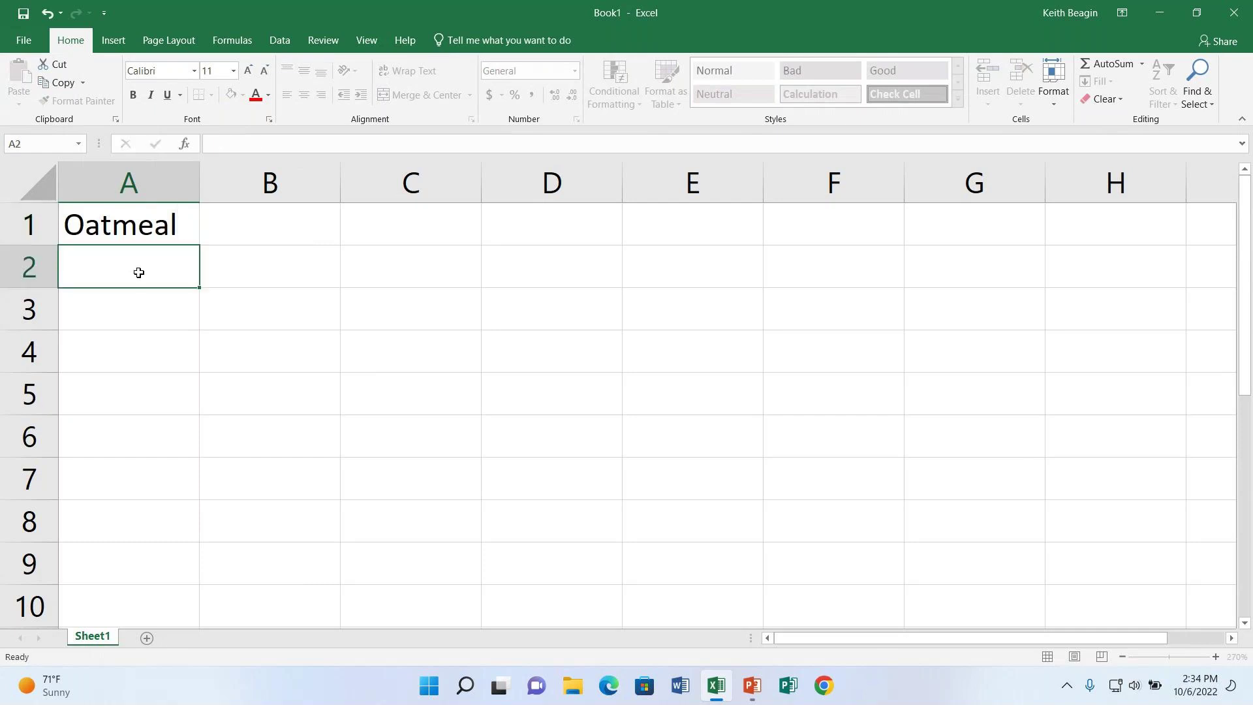
pyautogui.doubleClick(176, 232)
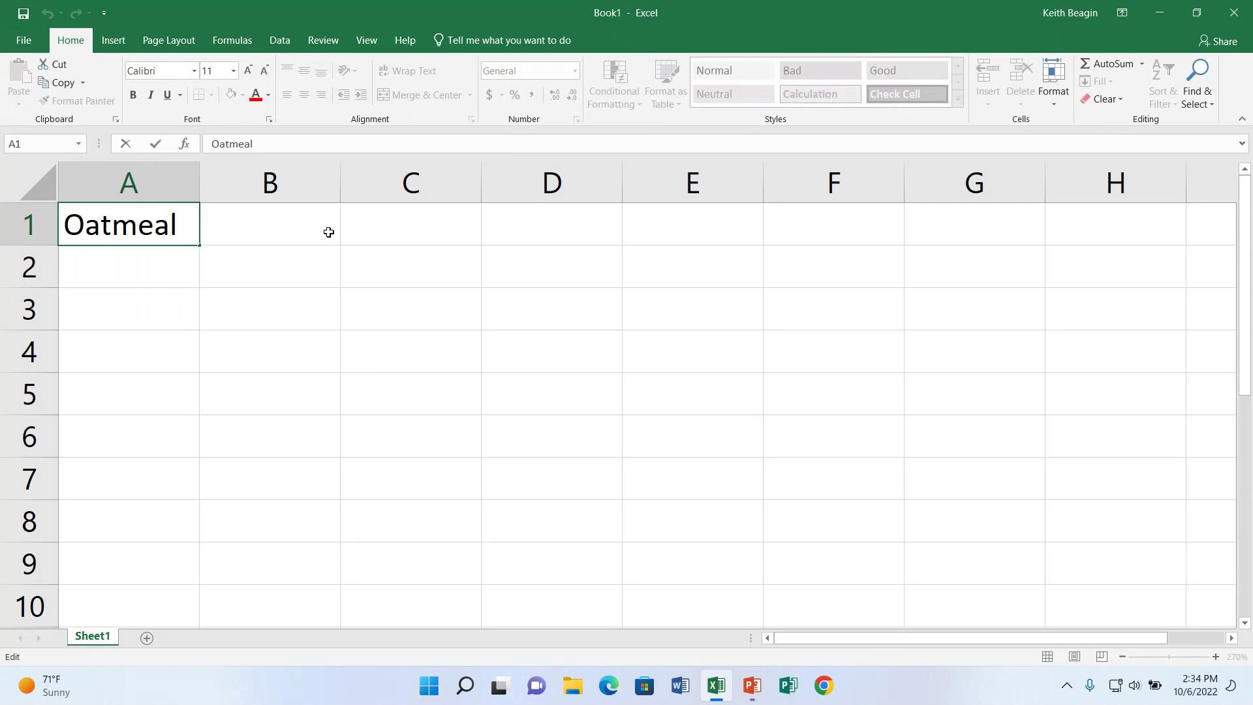
pyautogui.press('Return')
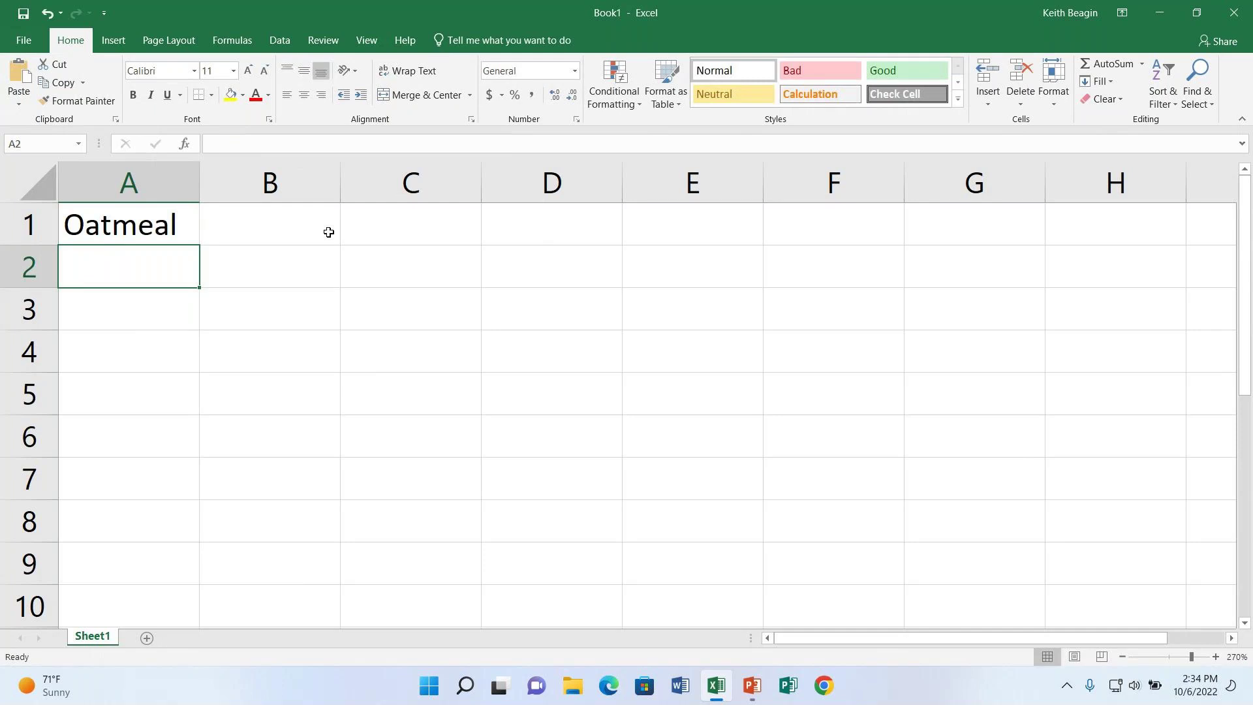
# - Enter Snickerdoodle, Chocolate Chip, Sugar and Ginger Snap in cells A2 through A5, fixing a typo
pyautogui.write('S')
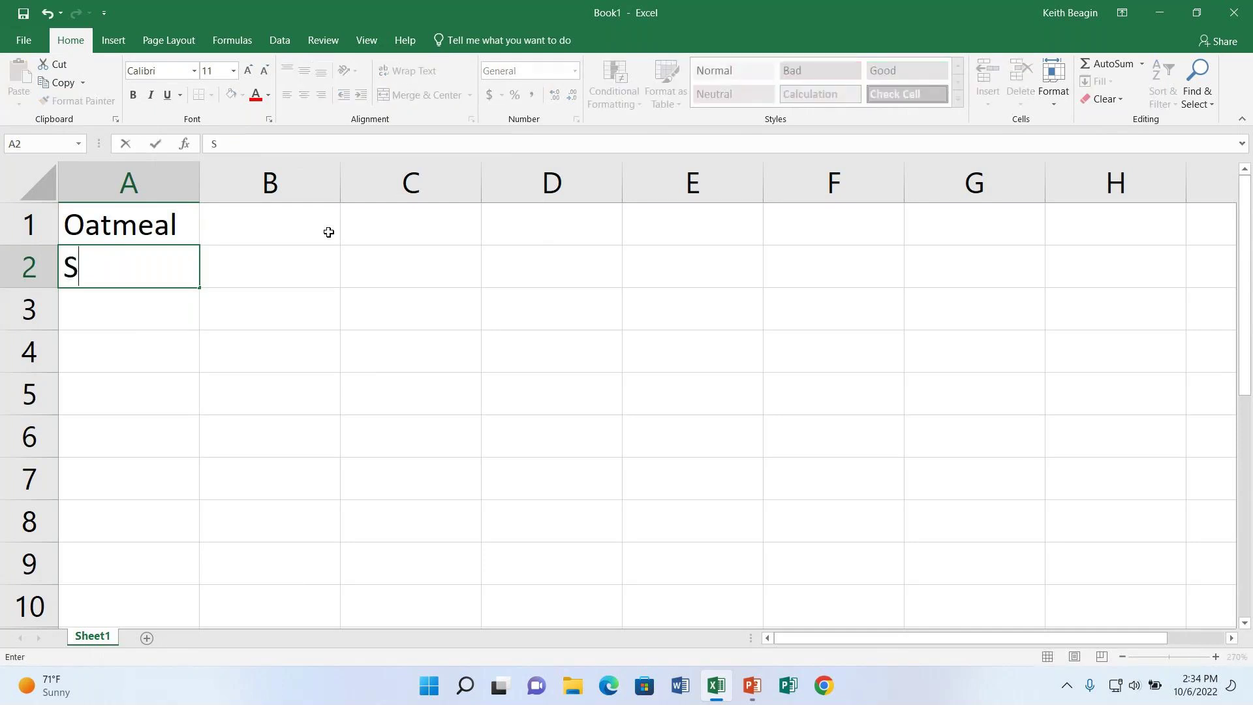
pyautogui.write('nickerdoodle')
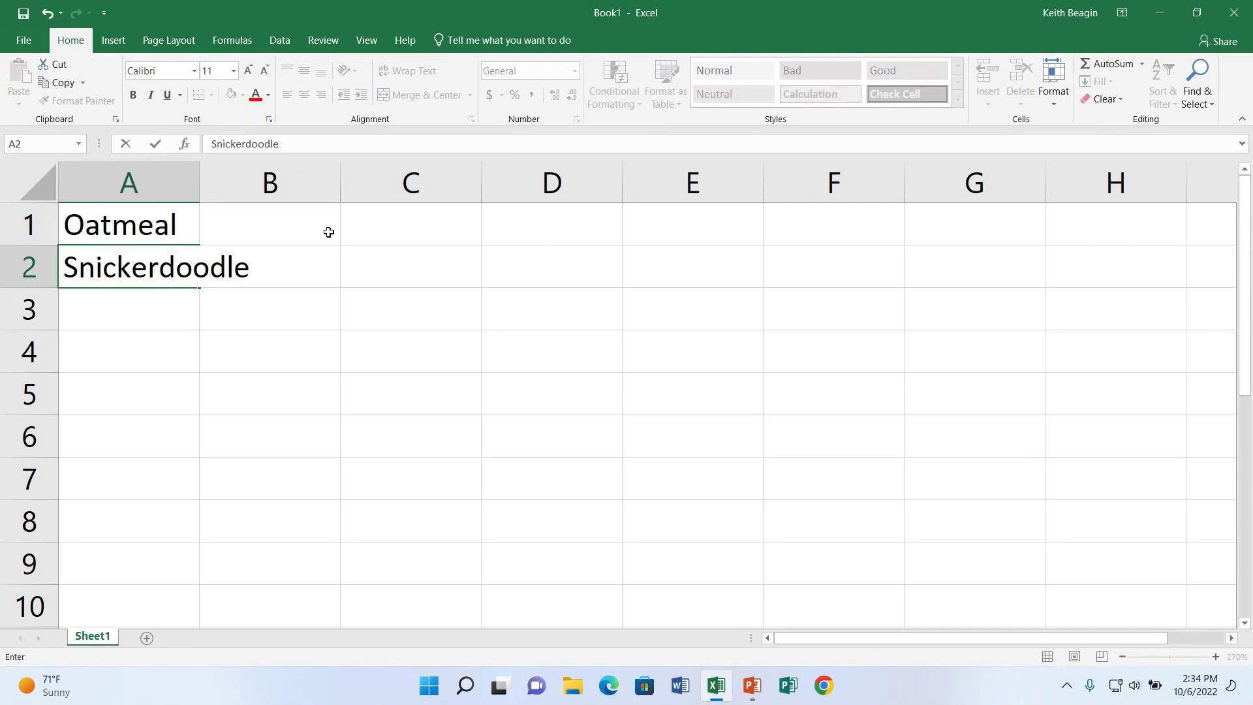
pyautogui.click(157, 308)
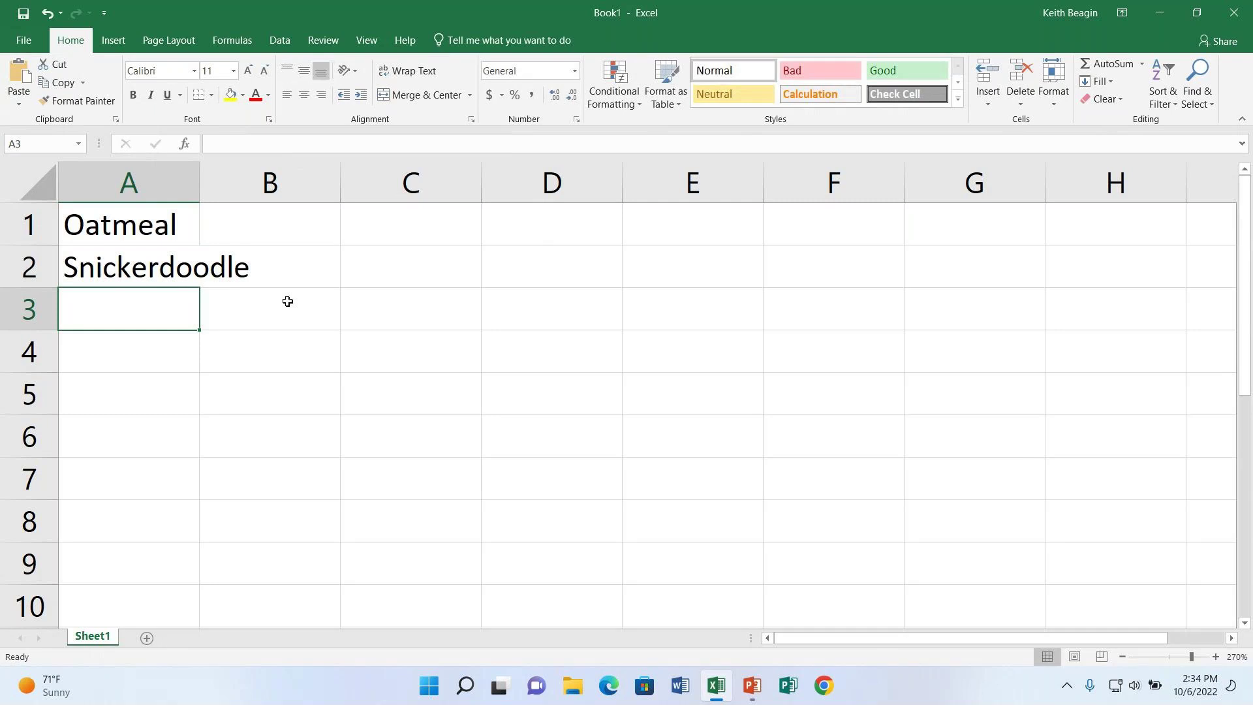
pyautogui.write('Chocolate Chip')
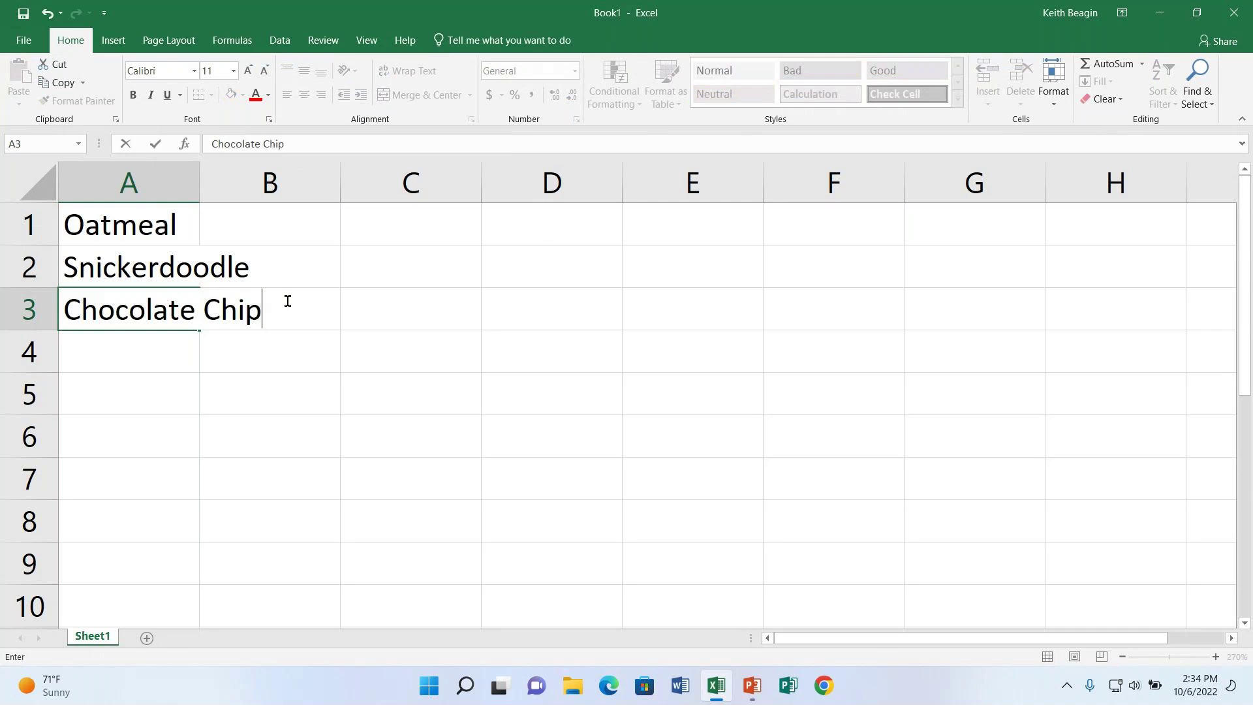
pyautogui.press('Return')
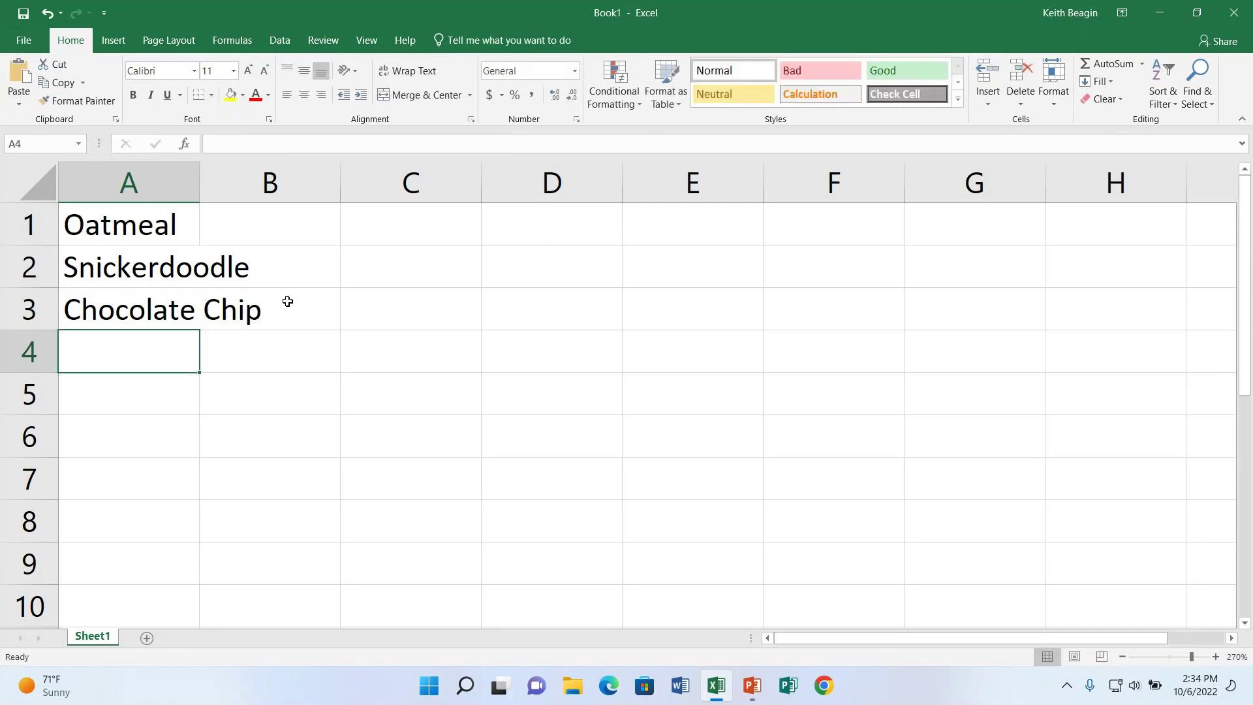
pyautogui.write('Sugar')
pyautogui.press('Return')
pyautogui.write('Ginger Snap')
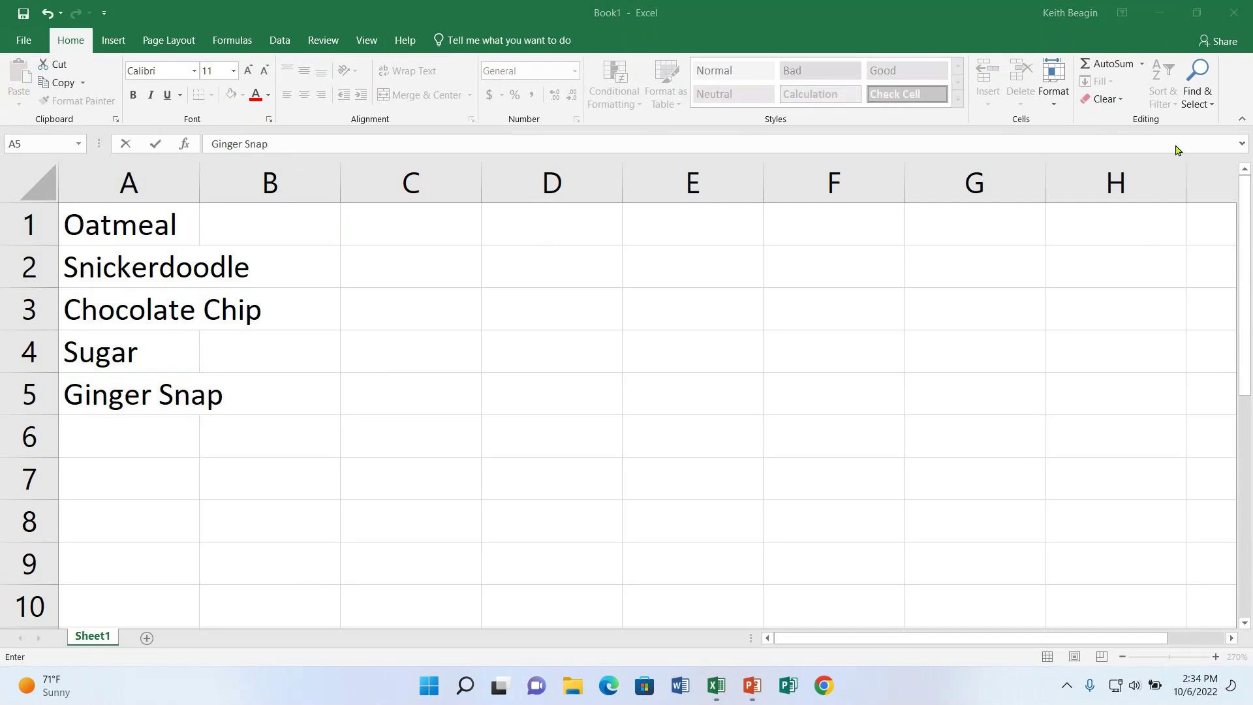
pyautogui.click(221, 392)
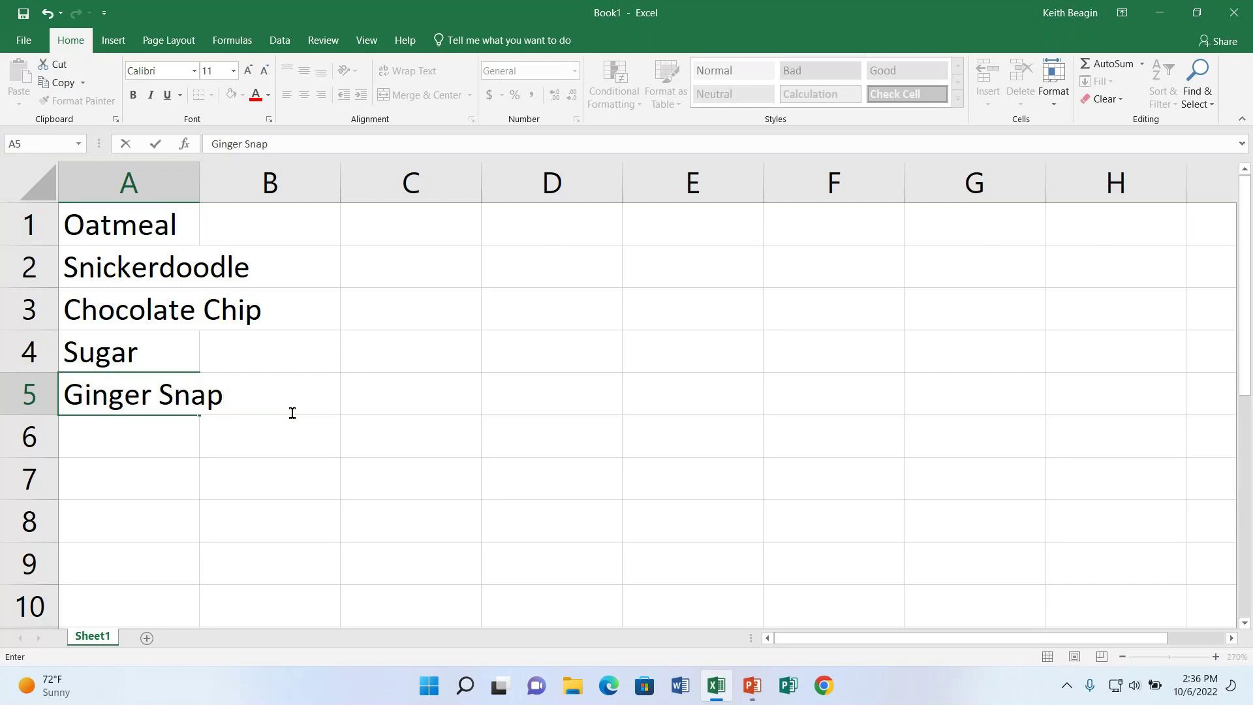
# - Commit the Ginger Snap entry in cell A5
pyautogui.press('Return')
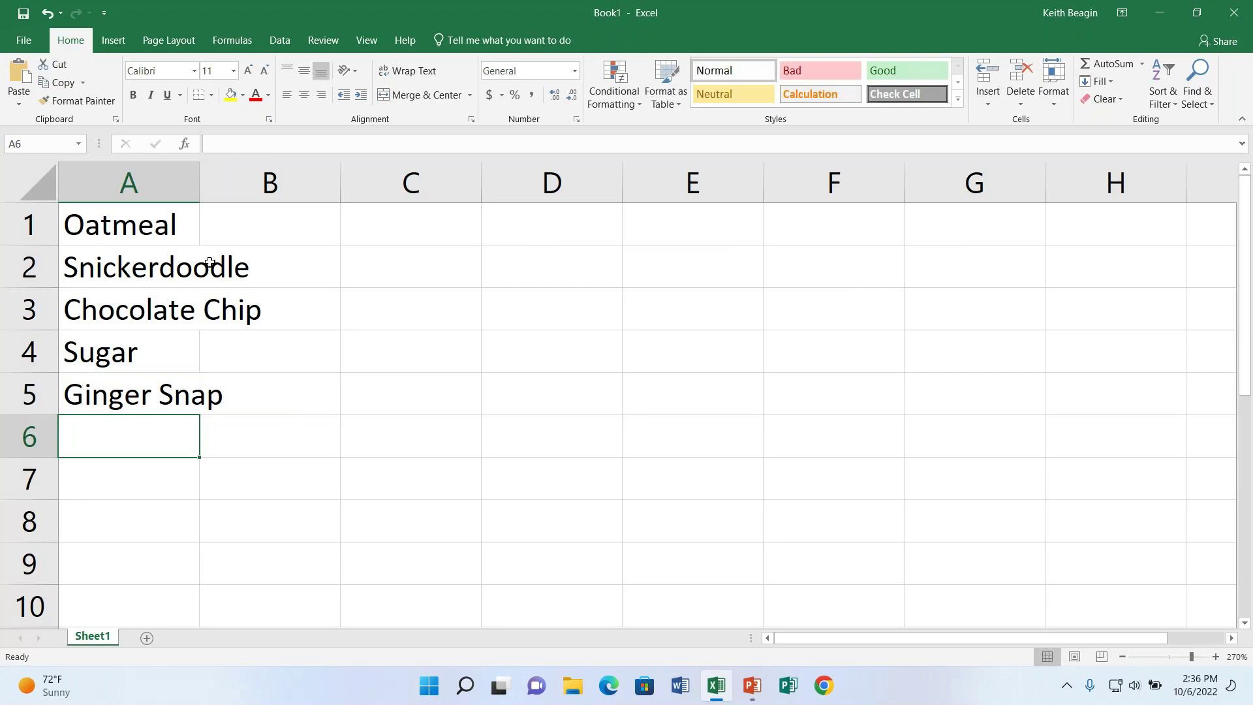
# - Open the Ginger Snap text in A5 for editing and leave it unchanged
pyautogui.doubleClick(249, 390)
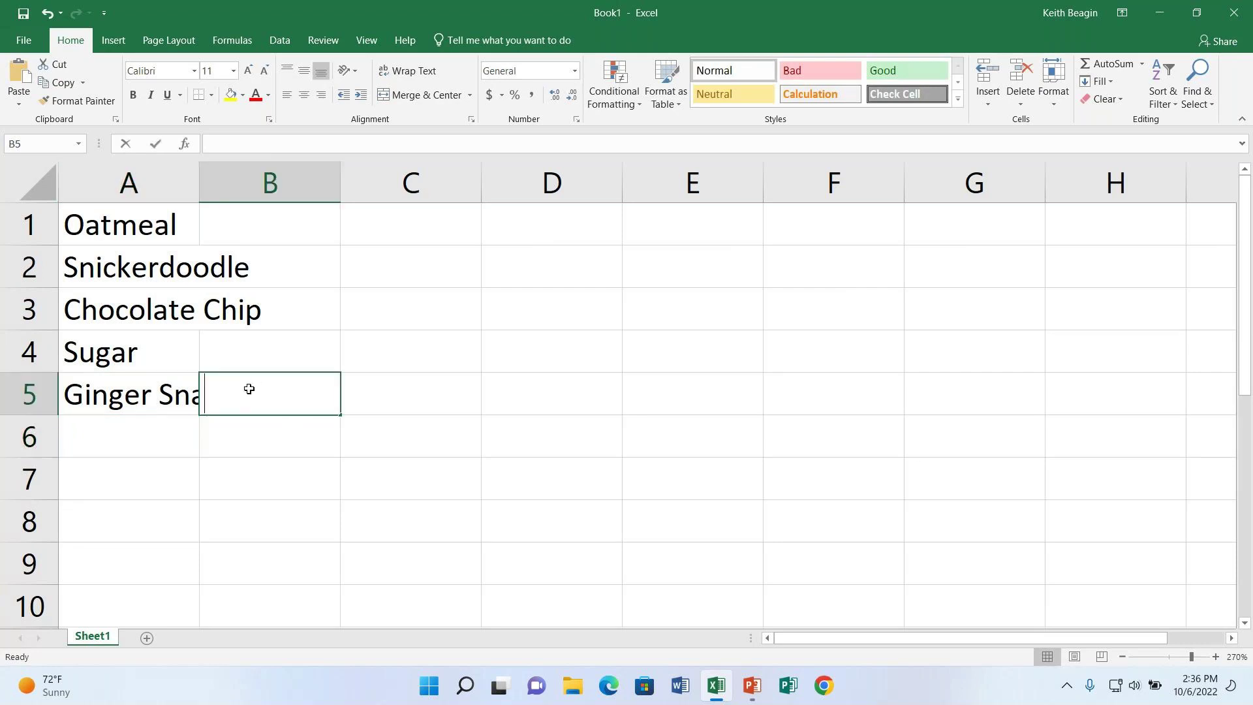
pyautogui.click(188, 395)
pyautogui.doubleClick(193, 396)
pyautogui.click(213, 399)
pyautogui.click(227, 399)
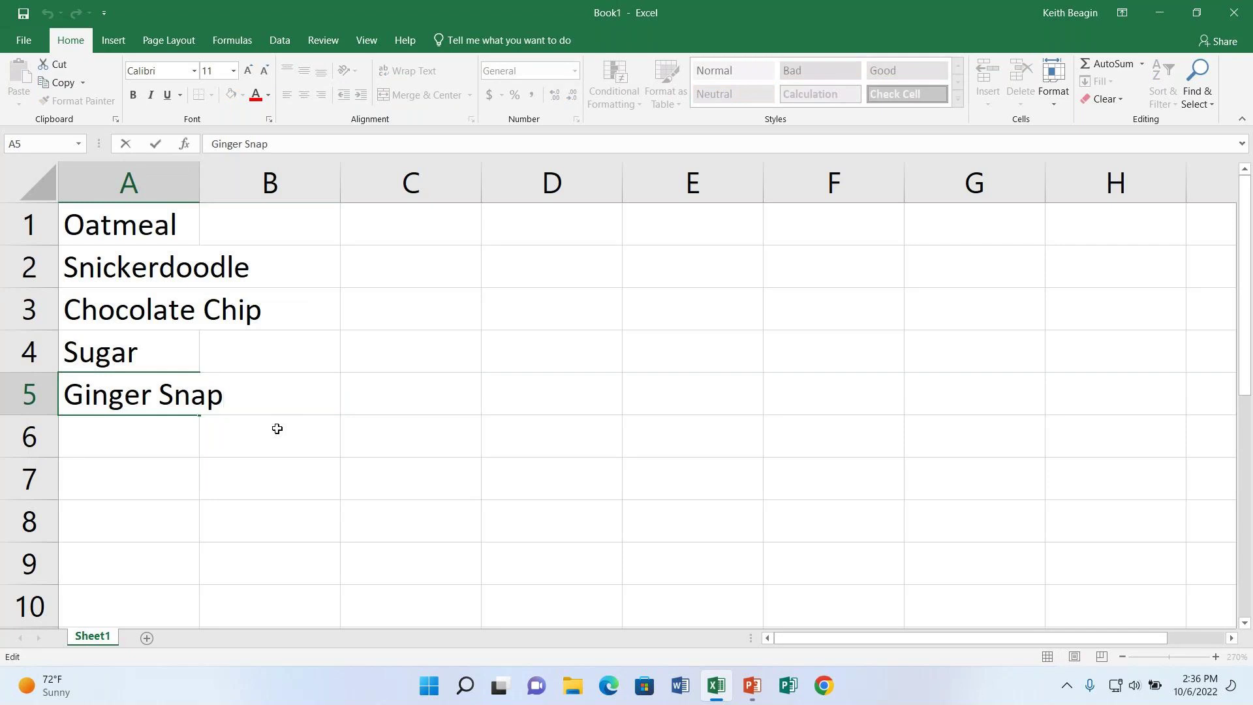
pyautogui.click(195, 440)
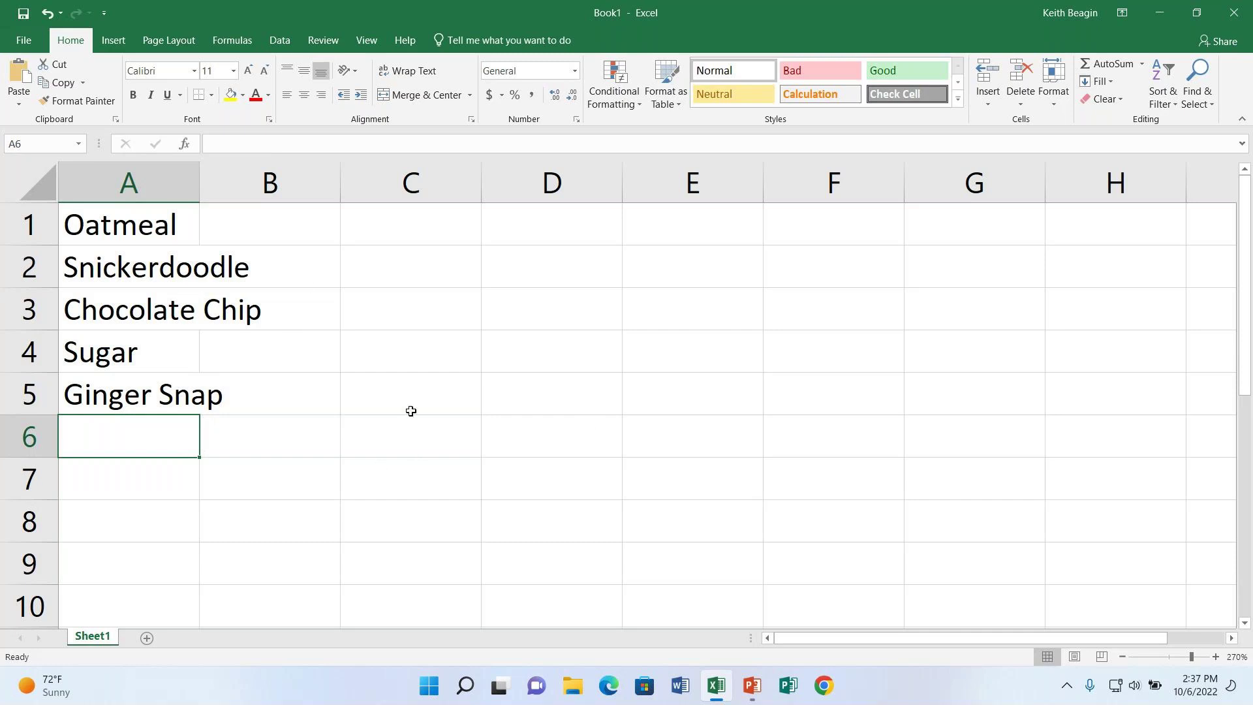
# - AutoFit column A to fit its longest cookie name, Chocolate Chip
pyautogui.click(226, 398)
pyautogui.click(183, 392)
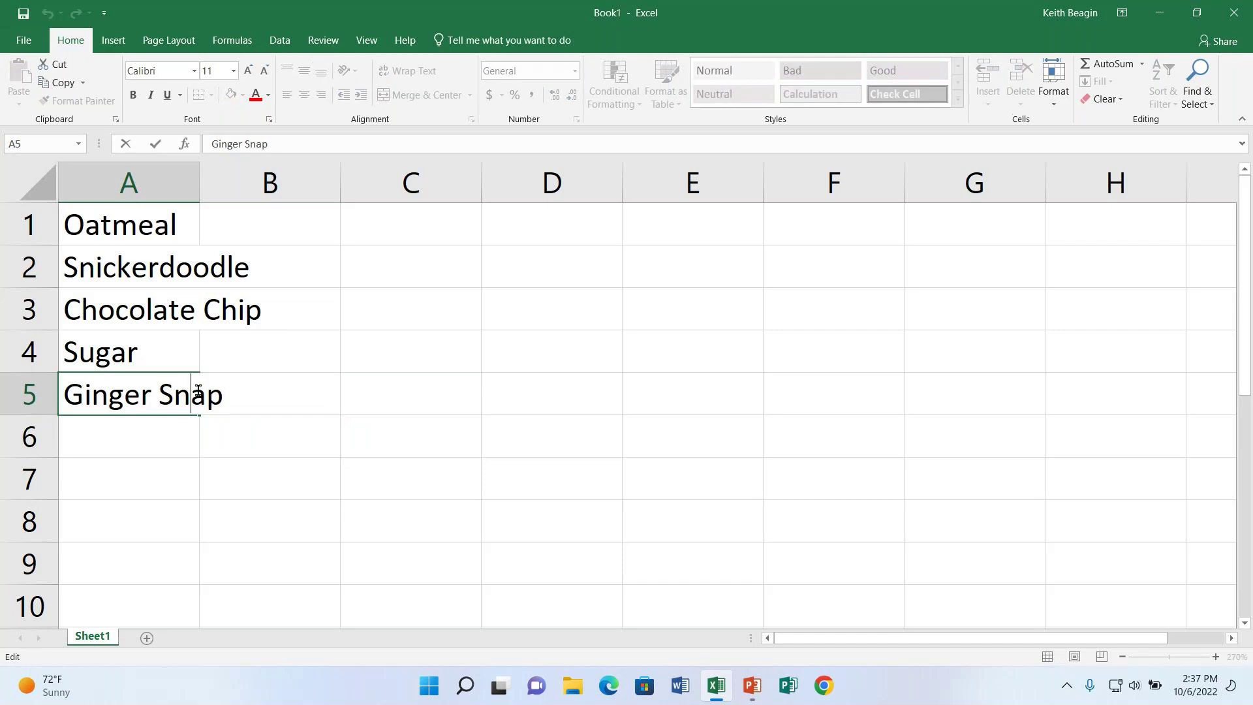
pyautogui.click(195, 436)
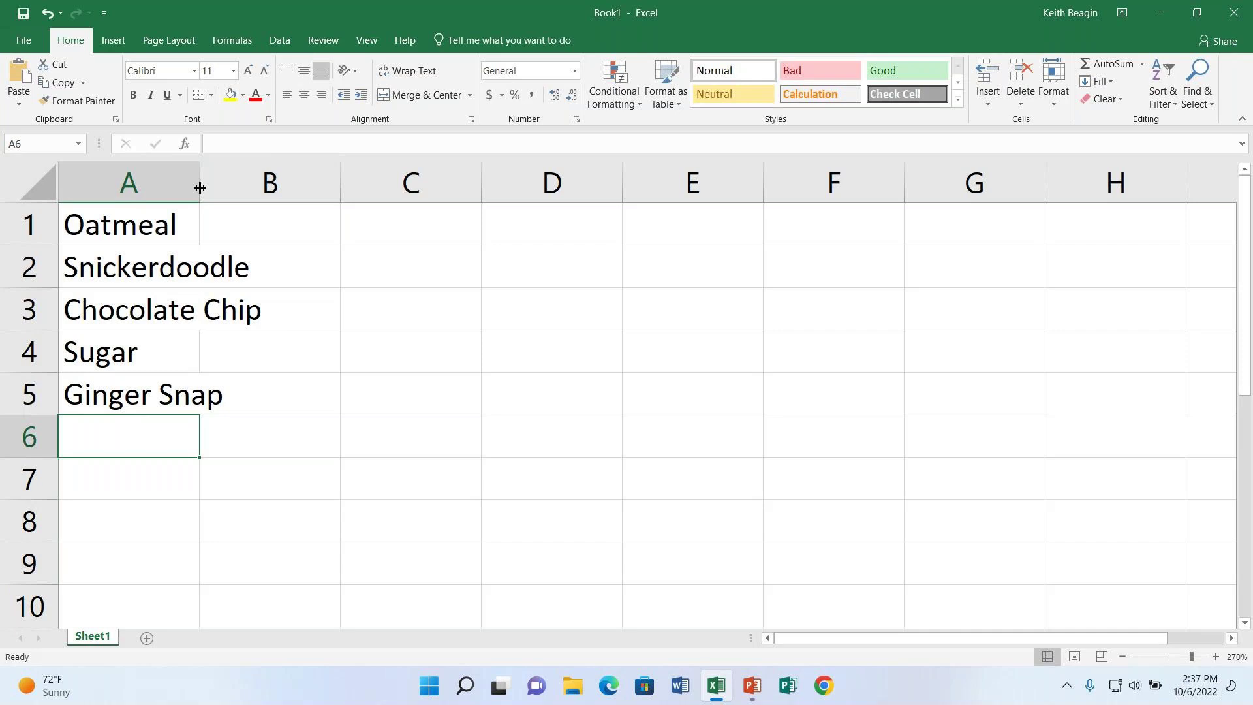
pyautogui.doubleClick(200, 188)
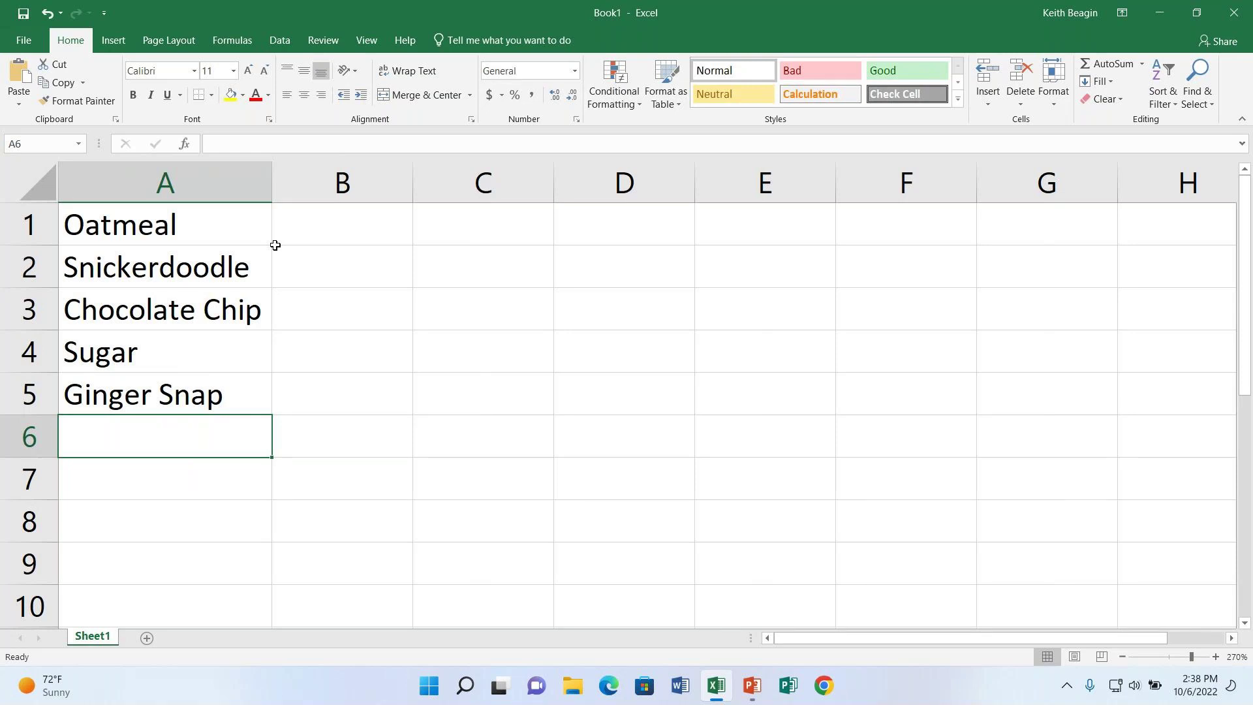
pyautogui.click(256, 236)
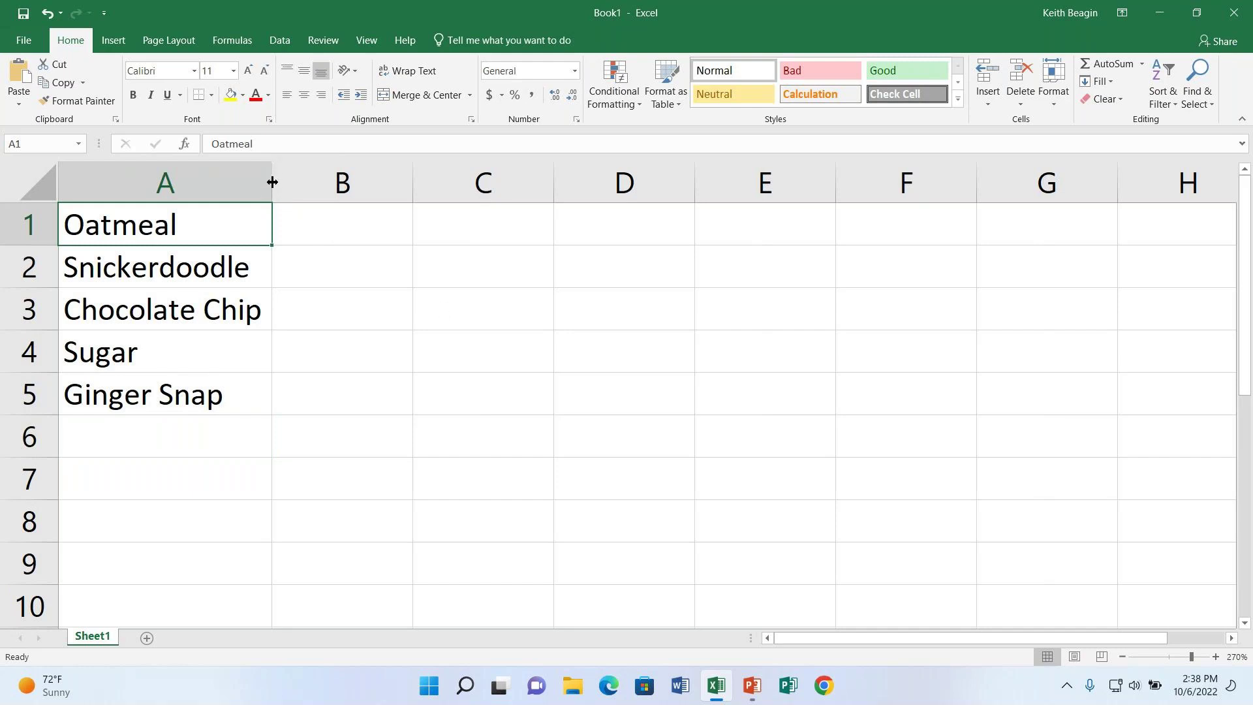
pyautogui.moveTo(273, 183); pyautogui.dragTo(534, 183)
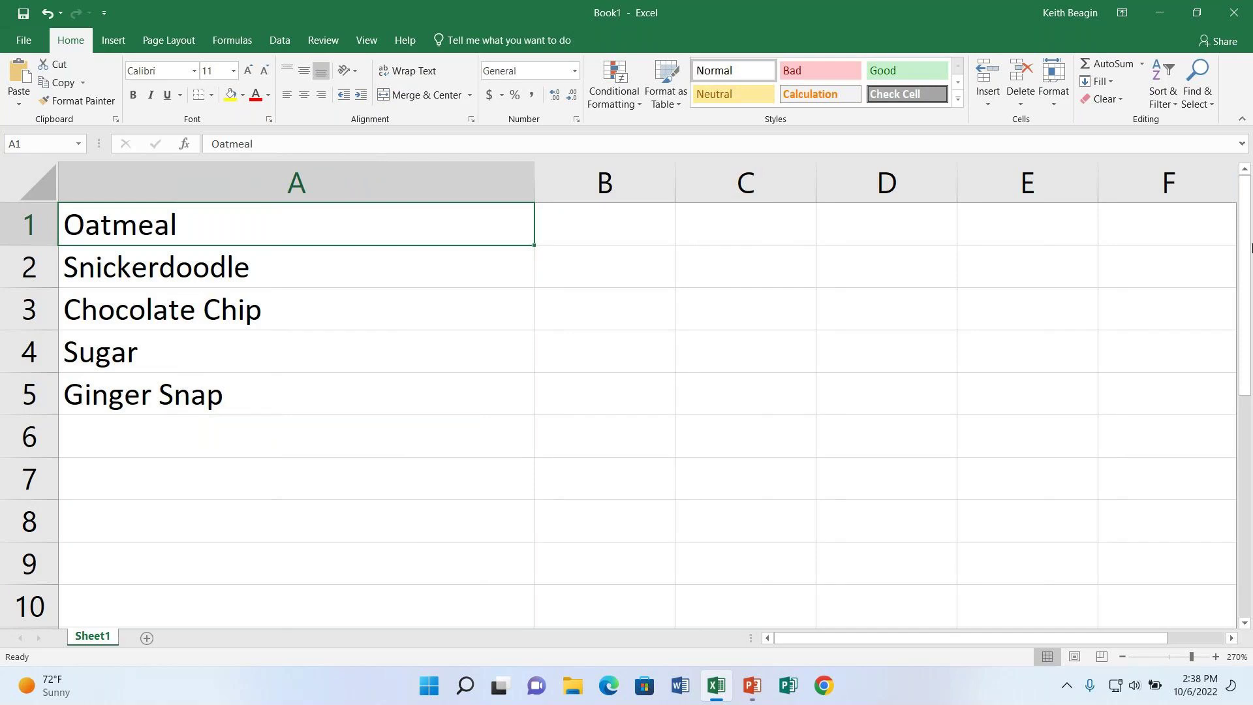
pyautogui.doubleClick(535, 185)
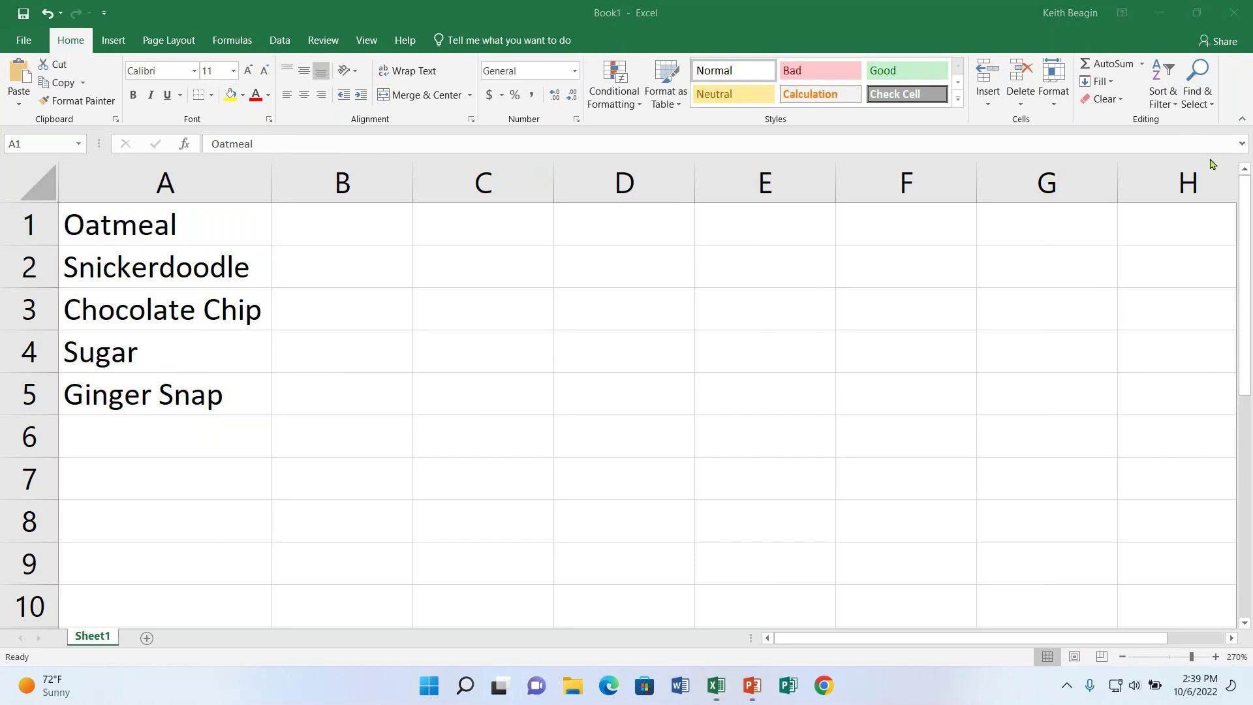
pyautogui.click(252, 310)
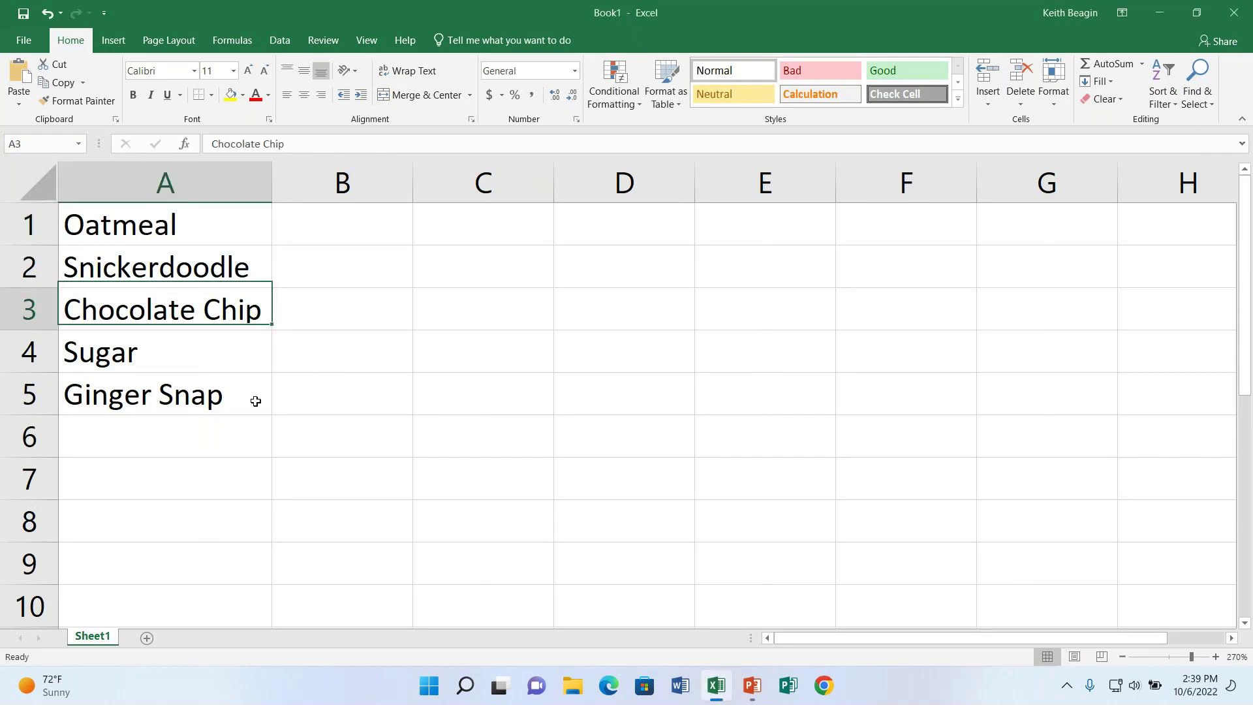
pyautogui.click(174, 229)
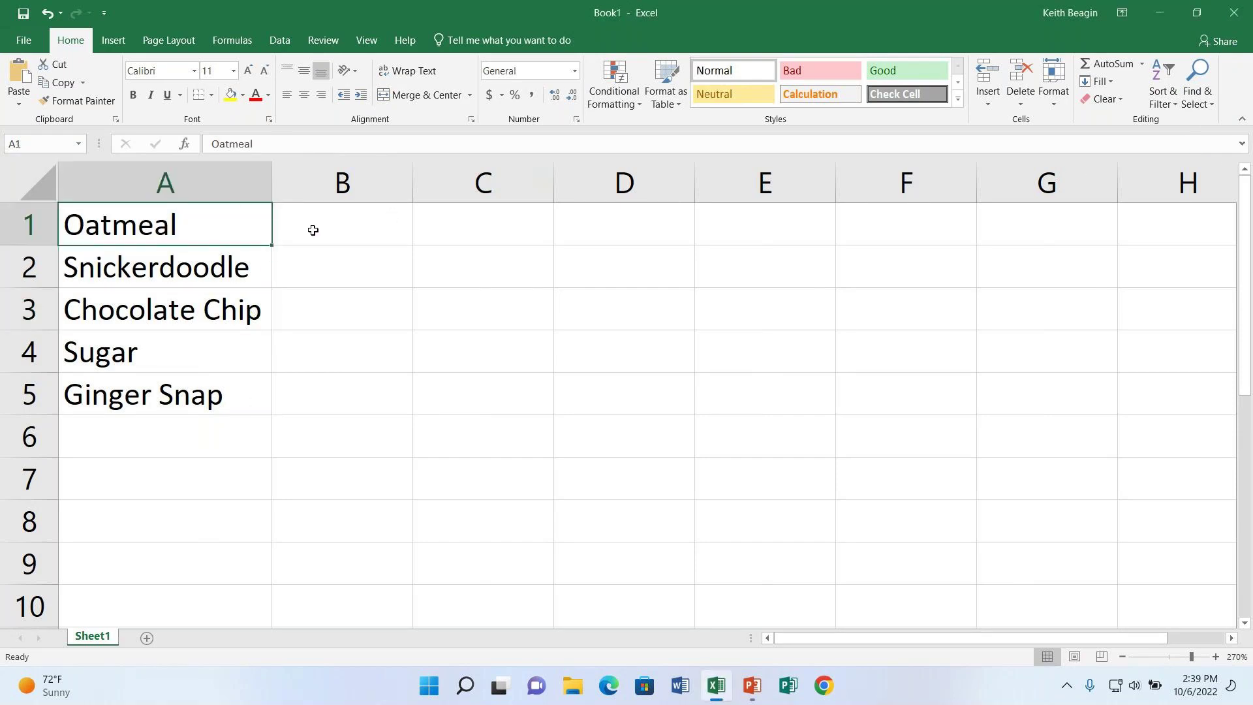
pyautogui.press('Down')
pyautogui.press('Down')
pyautogui.press('Down')
pyautogui.press('Down')
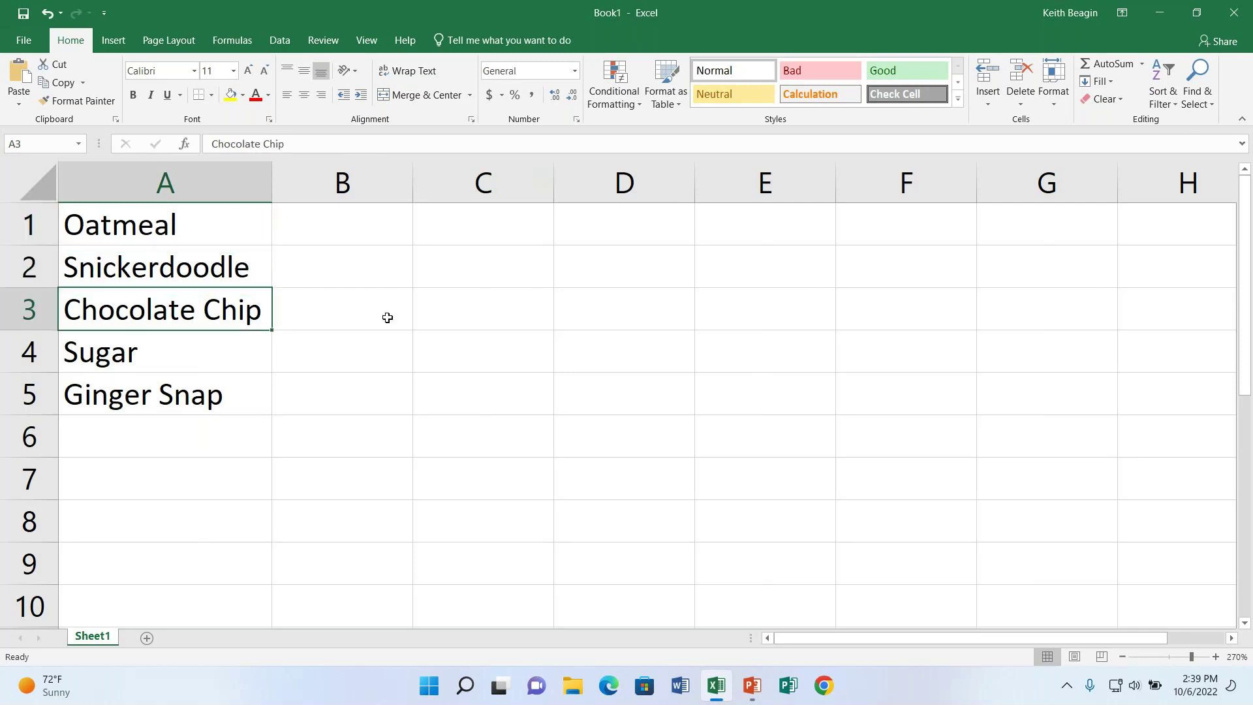
pyautogui.click(196, 280)
pyautogui.click(201, 307)
pyautogui.click(259, 226)
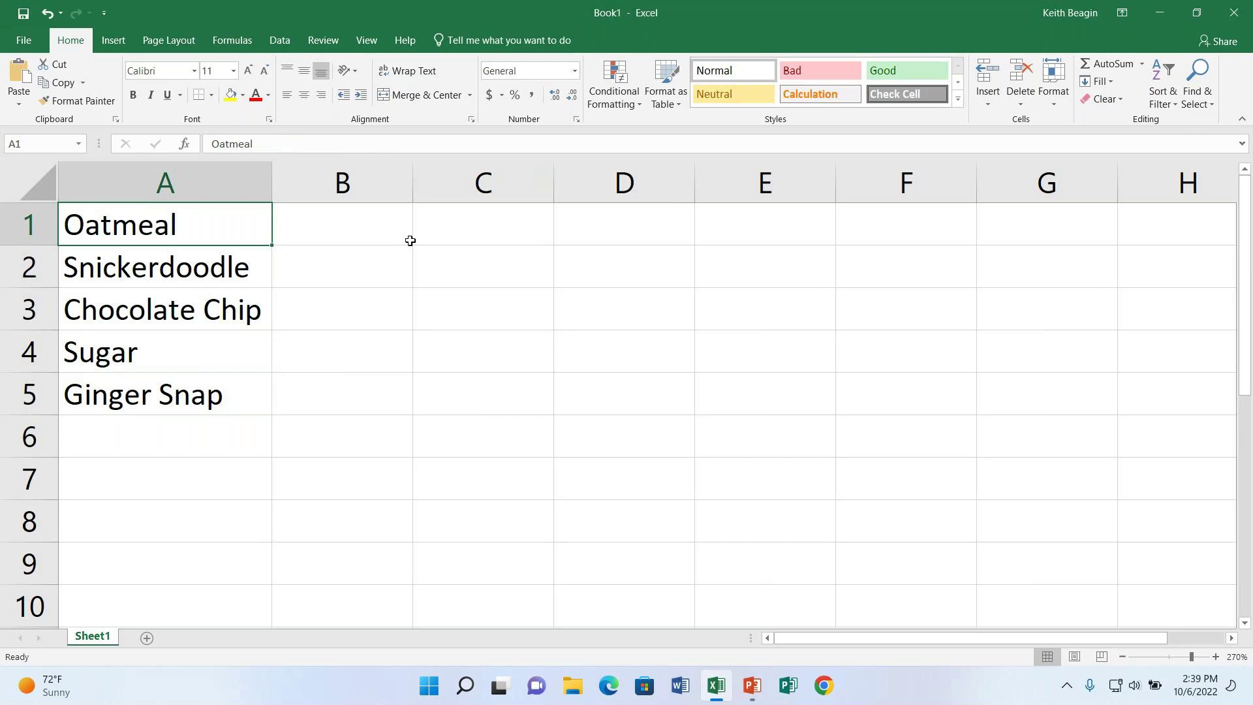
pyautogui.press('Right')
pyautogui.press('Right')
pyautogui.press('Right')
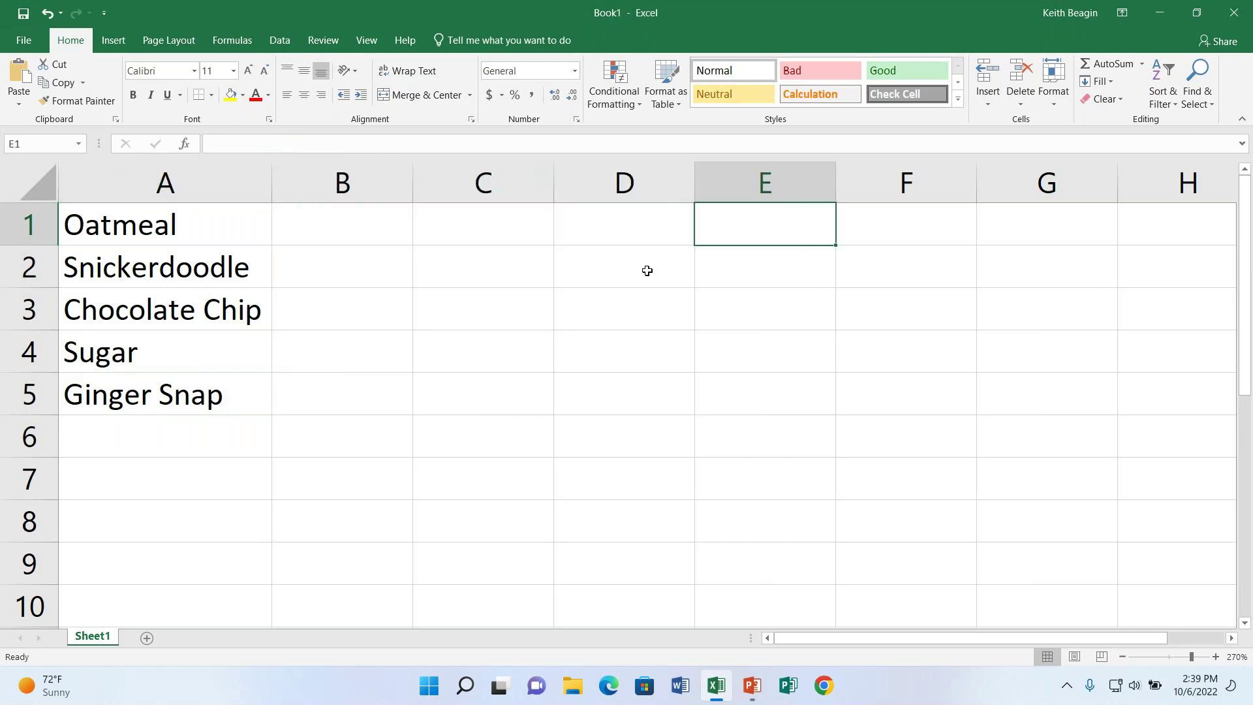
pyautogui.press('Tab')
pyautogui.click(222, 223)
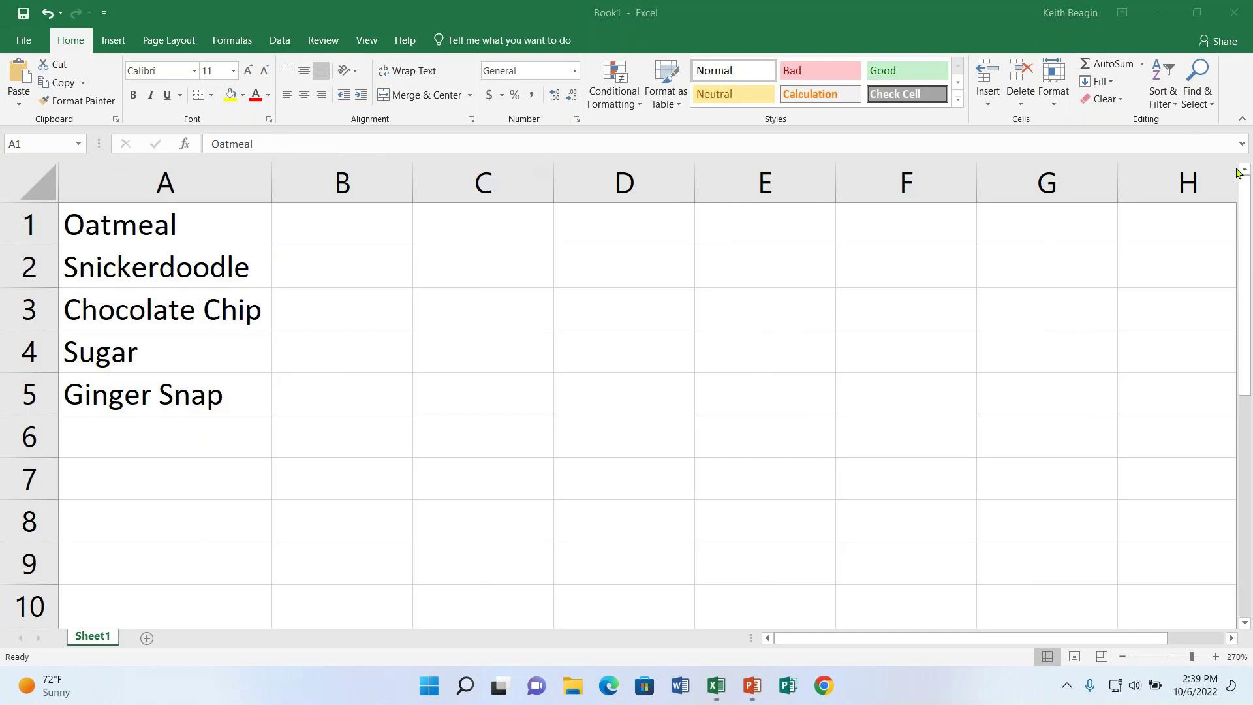
pyautogui.click(126, 232)
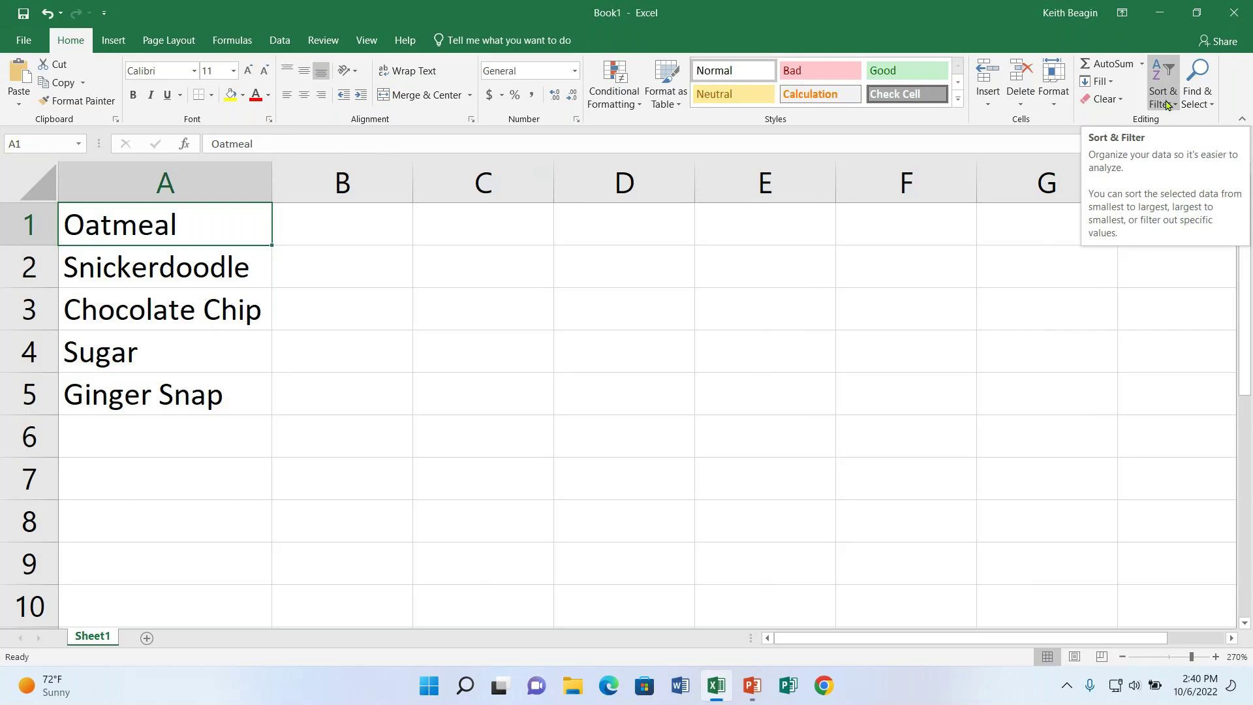
pyautogui.click(191, 324)
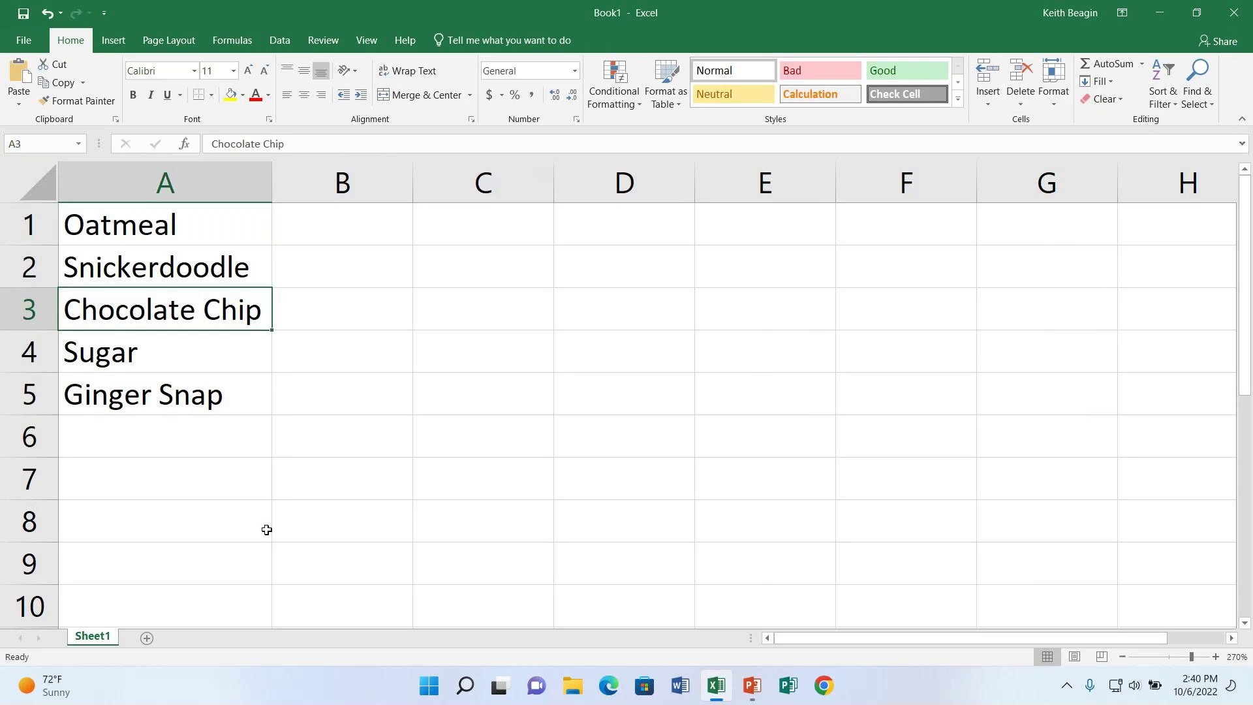
pyautogui.click(225, 260)
pyautogui.click(222, 225)
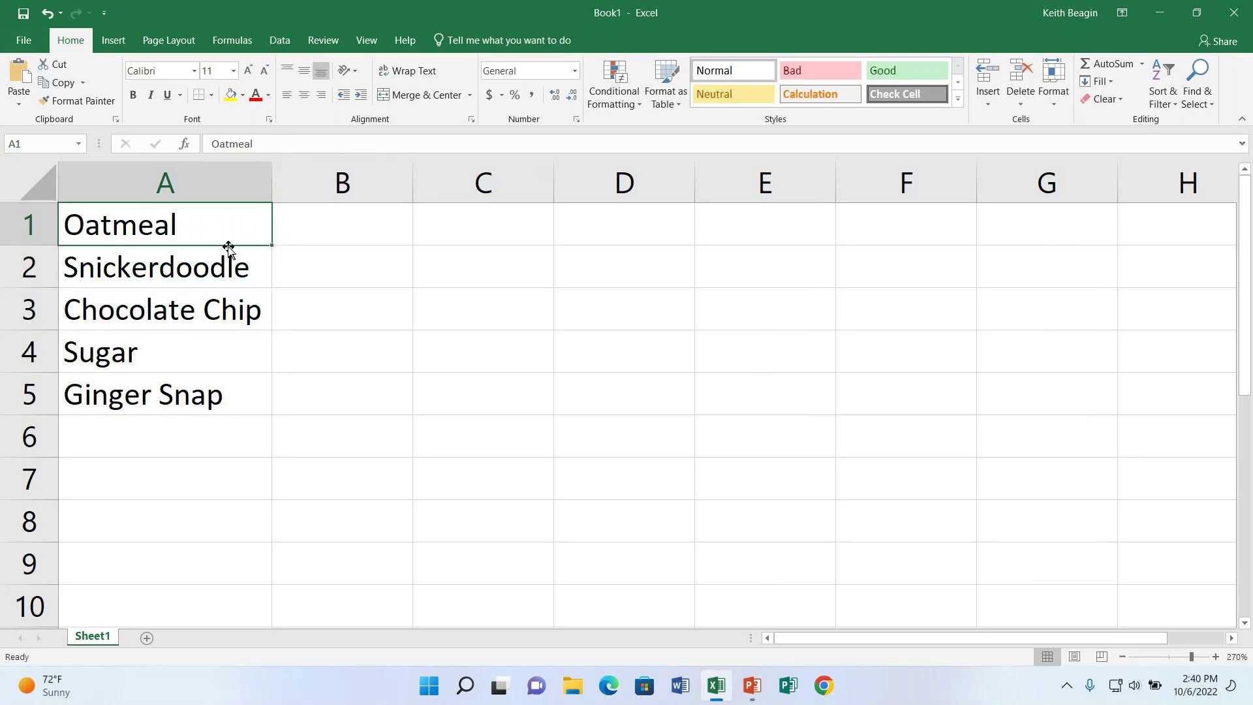
pyautogui.click(199, 403)
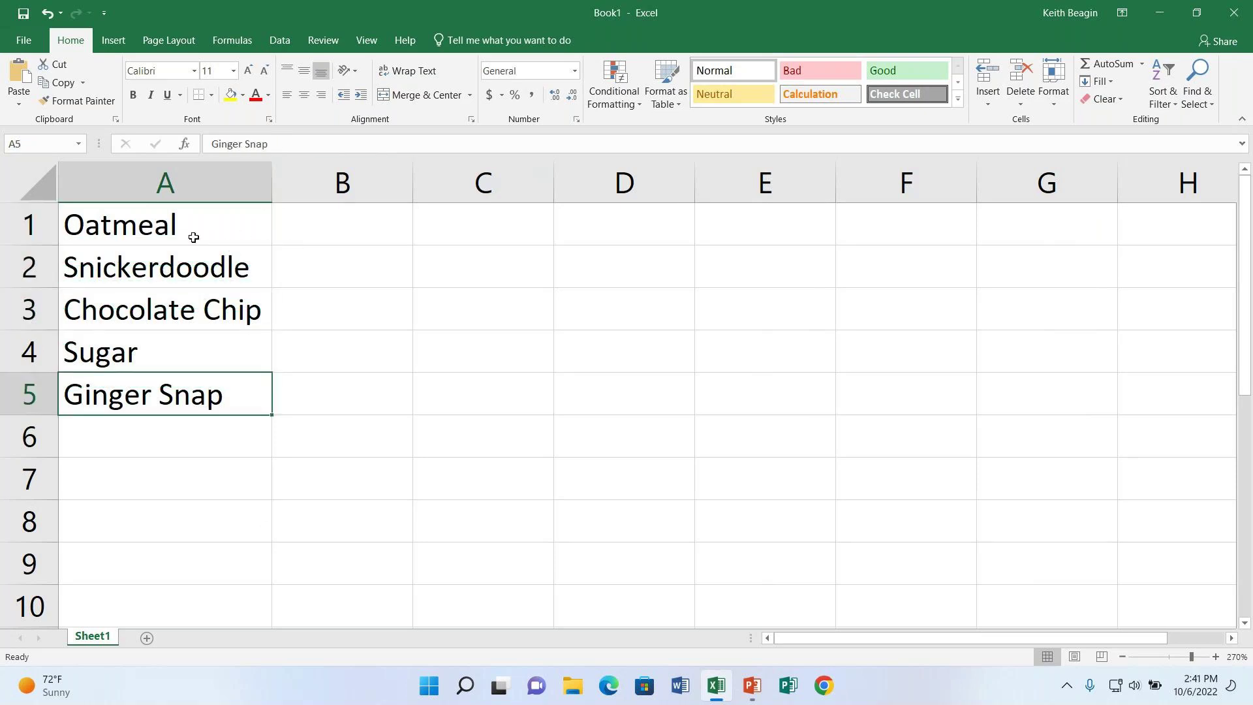
pyautogui.click(222, 226)
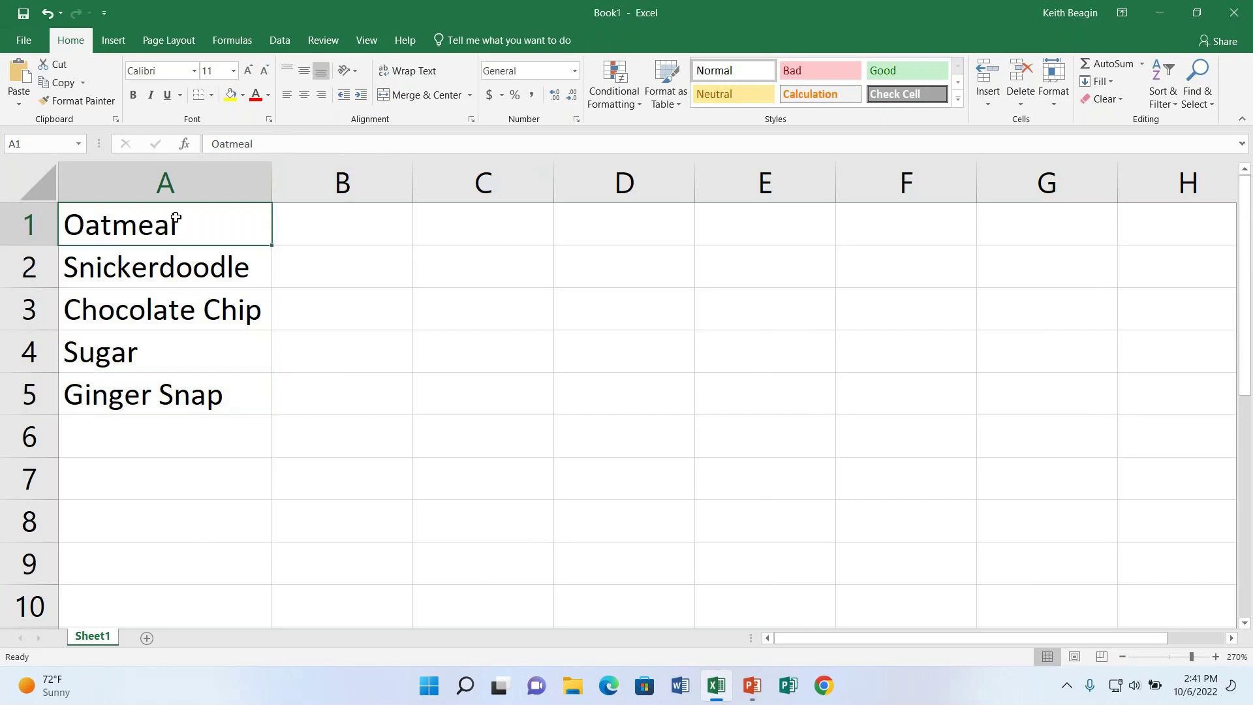
pyautogui.click(171, 315)
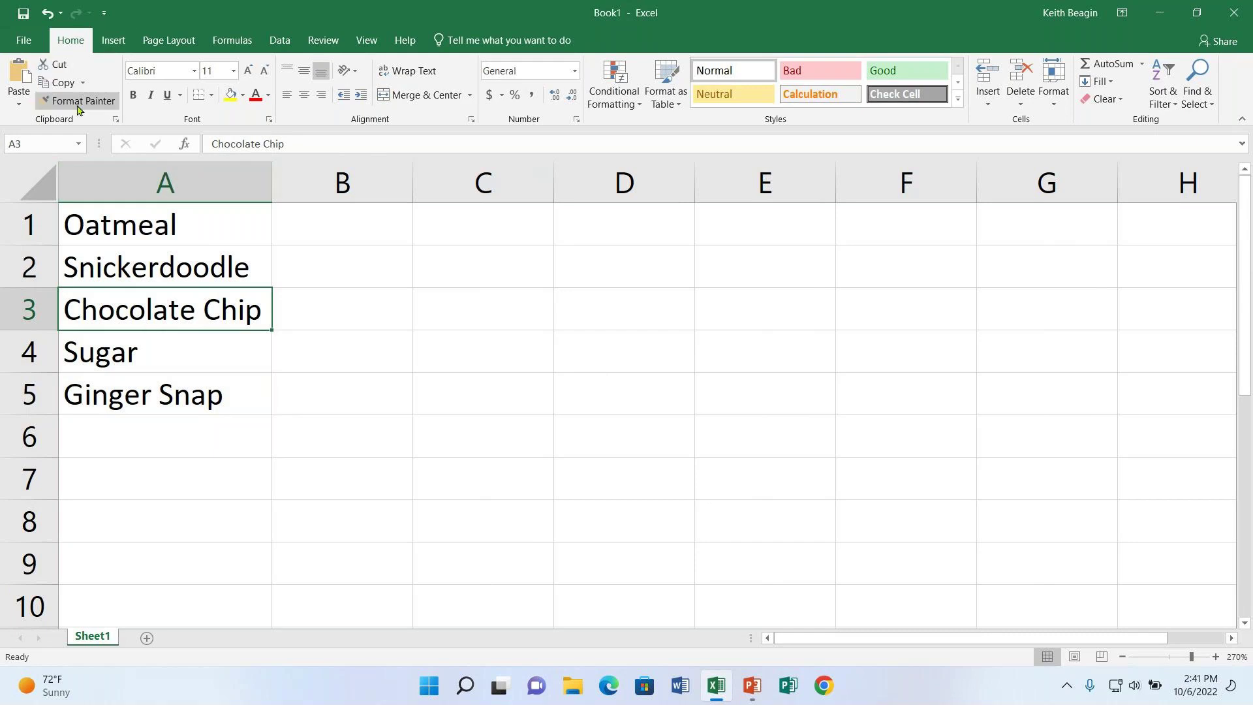
# - Sort the five cookie names in column A alphabetically, A to Z
pyautogui.click(1165, 99)
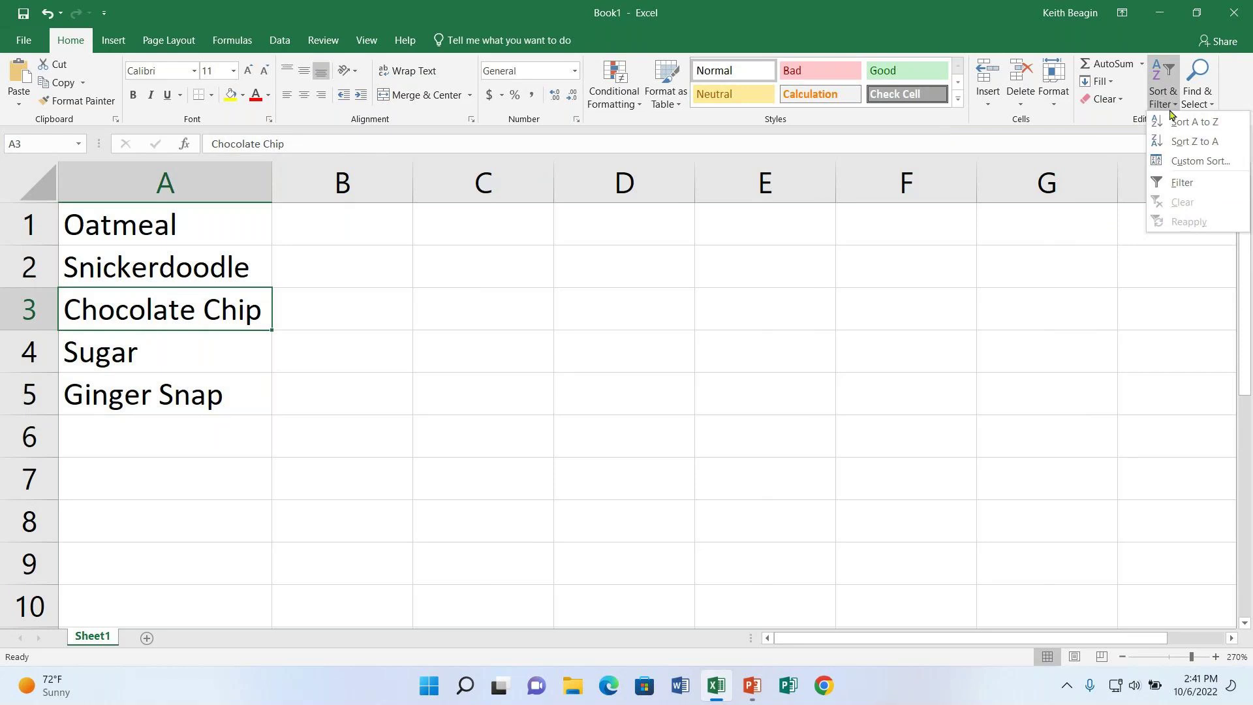
pyautogui.click(1182, 123)
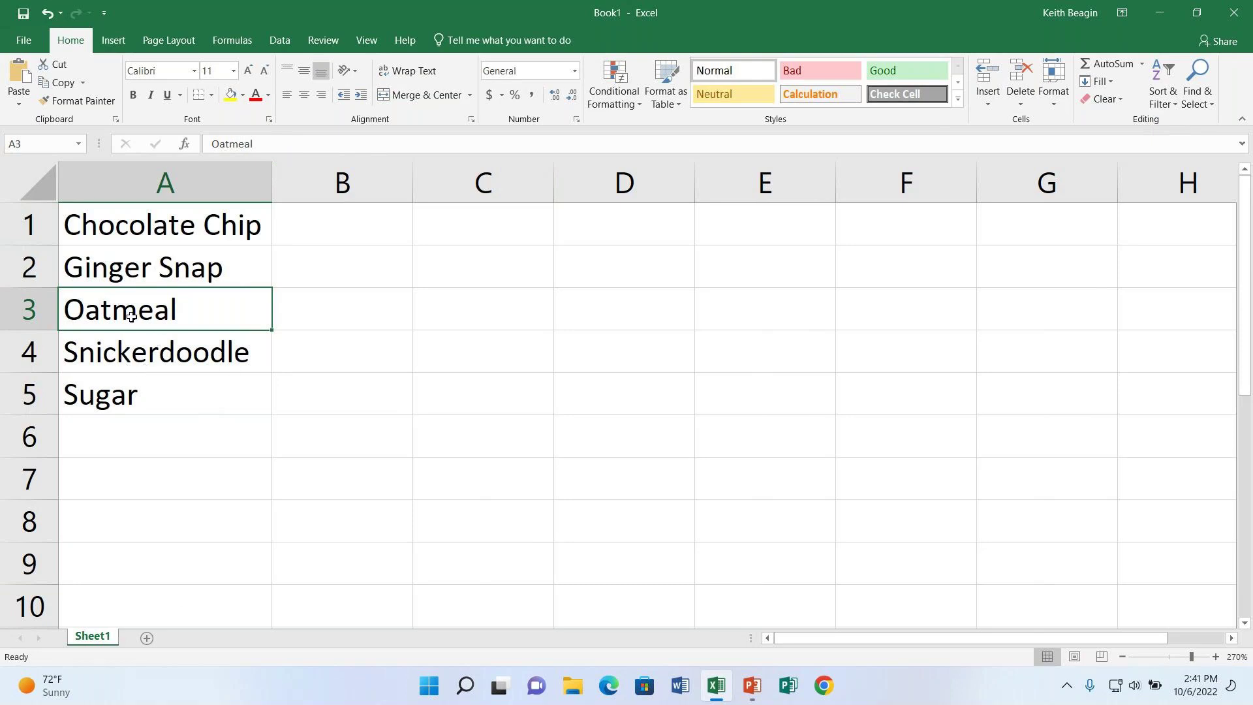
pyautogui.doubleClick(76, 310)
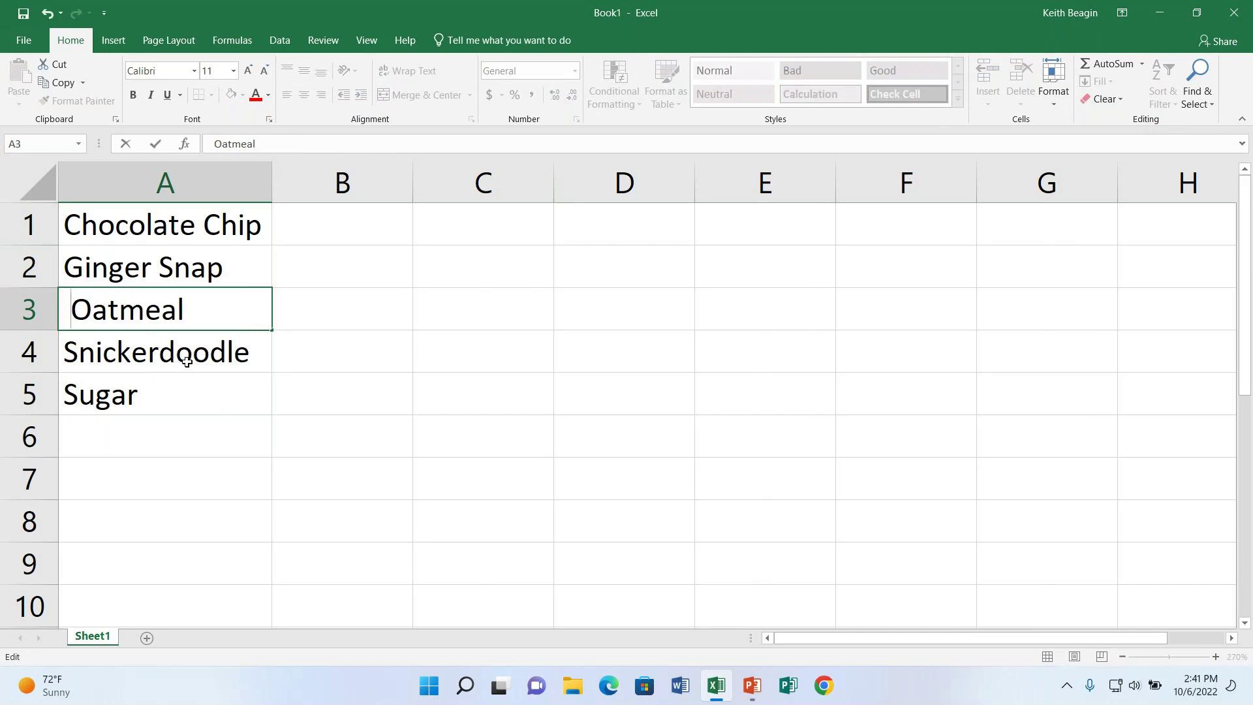
# - Add a leading space before Oatmeal and re-sort the list A to Z
pyautogui.press('Return')
pyautogui.click(1163, 95)
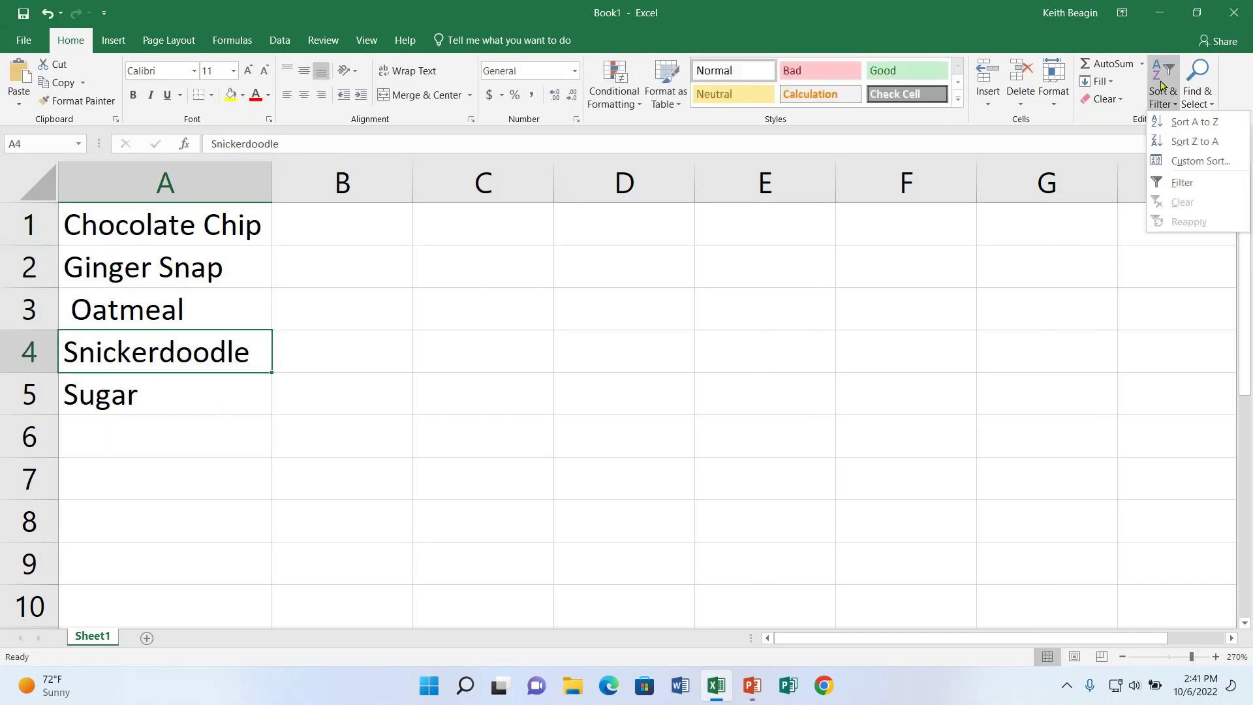
pyautogui.click(1183, 121)
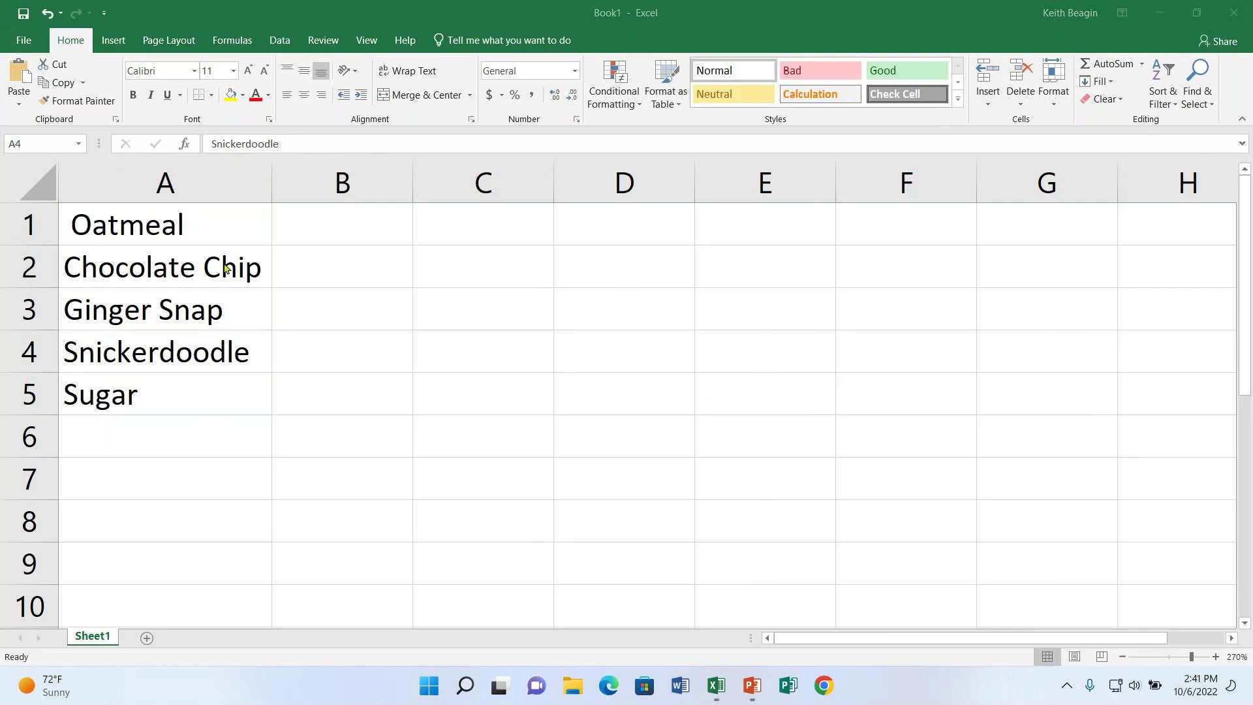
# - Edit cell A1 to reveal the hidden leading space before Oatmeal
pyautogui.moveTo(206, 270); pyautogui.dragTo(188, 377)
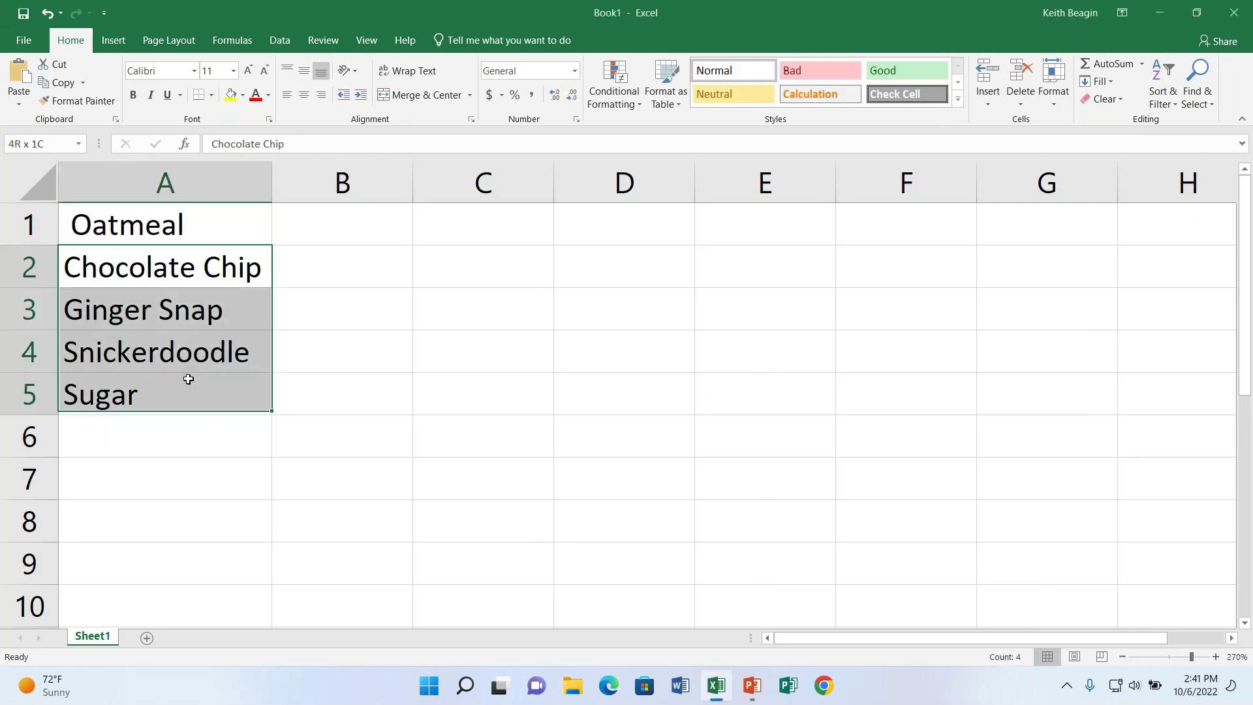
pyautogui.click(225, 235)
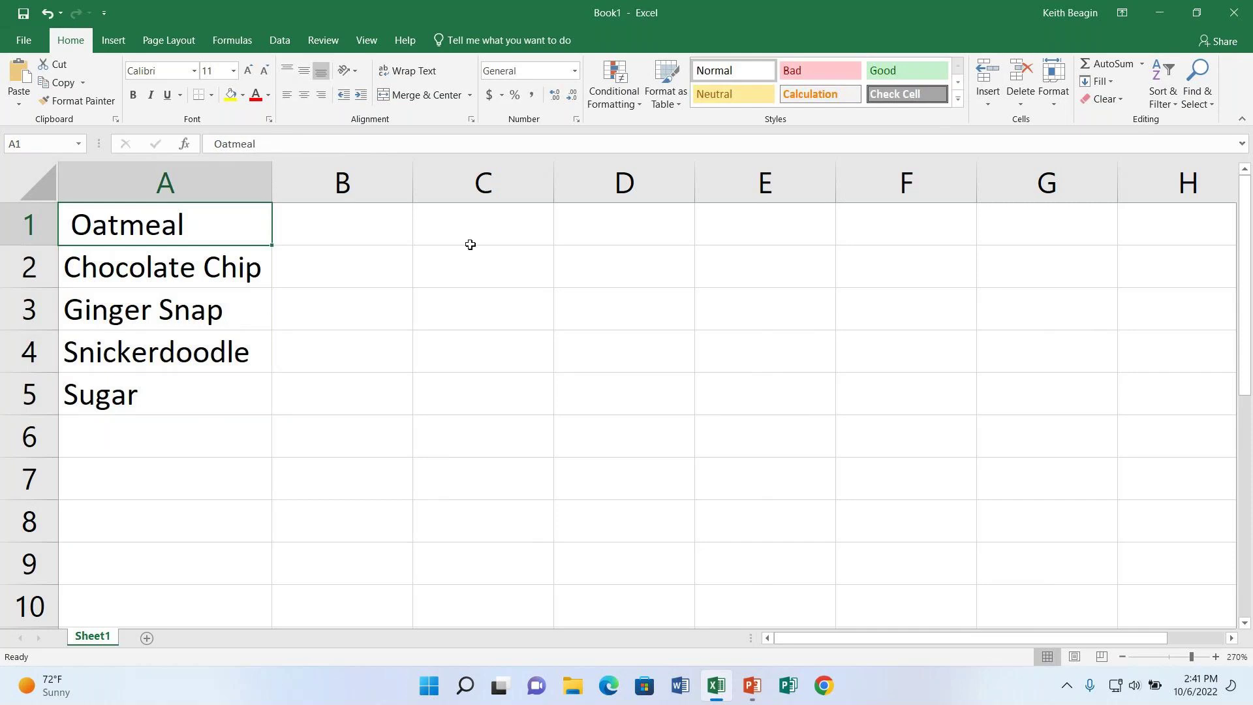
pyautogui.doubleClick(89, 229)
pyautogui.press('Left')
pyautogui.press('Left')
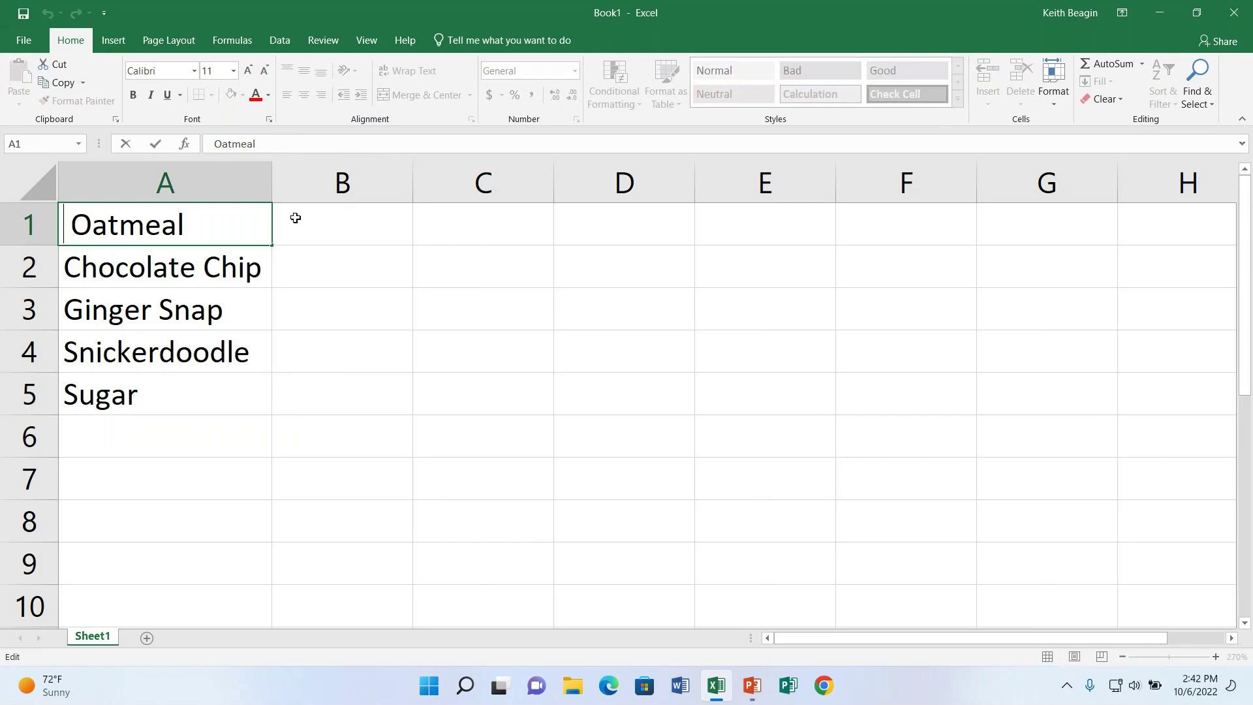
pyautogui.press('Right')
pyautogui.press('Left')
pyautogui.press('Right')
pyautogui.press('Left')
pyautogui.press('Right')
pyautogui.press('Left')
# - Delete the leading space from Oatmeal in A1, then sort the list A to Z again
pyautogui.click(239, 285)
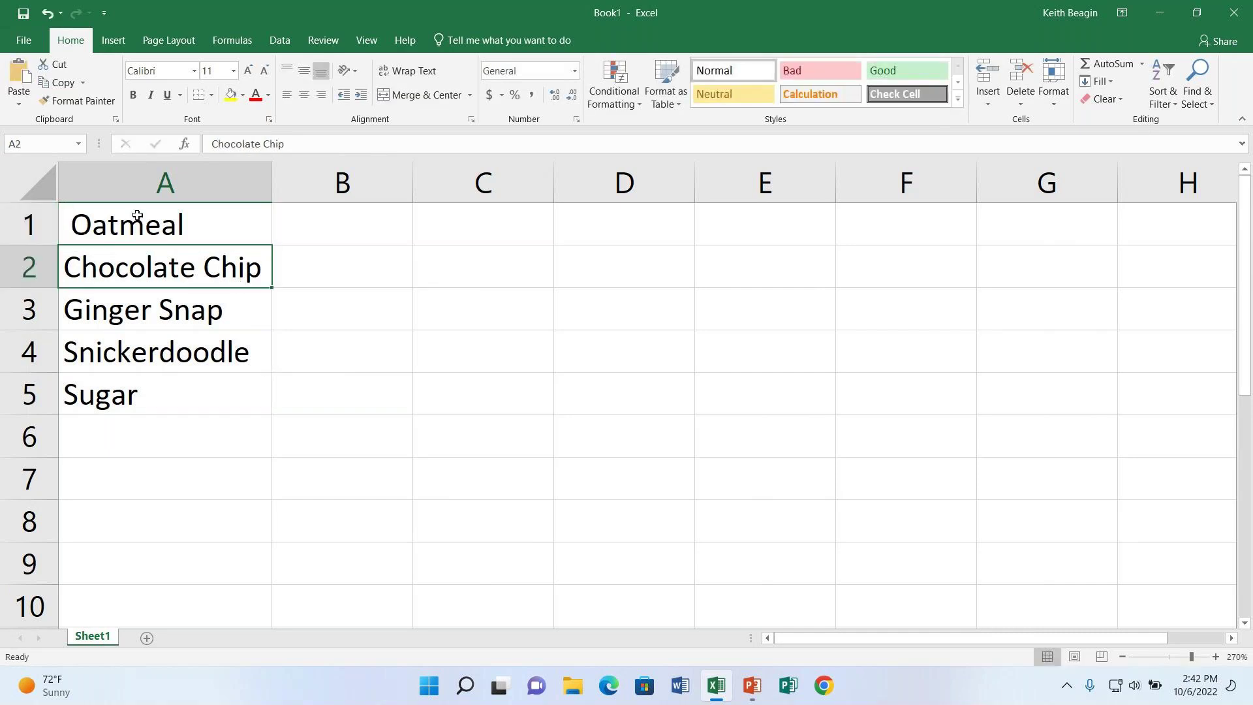
pyautogui.doubleClick(75, 226)
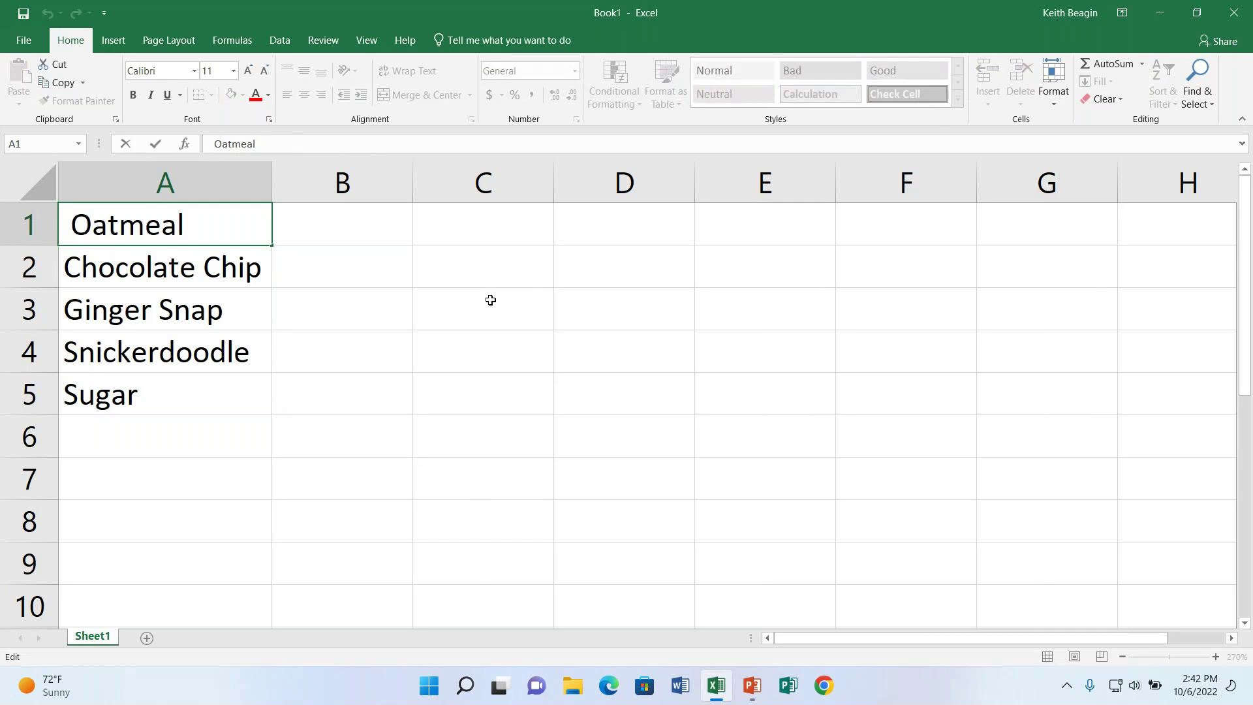
pyautogui.press('BackSpace')
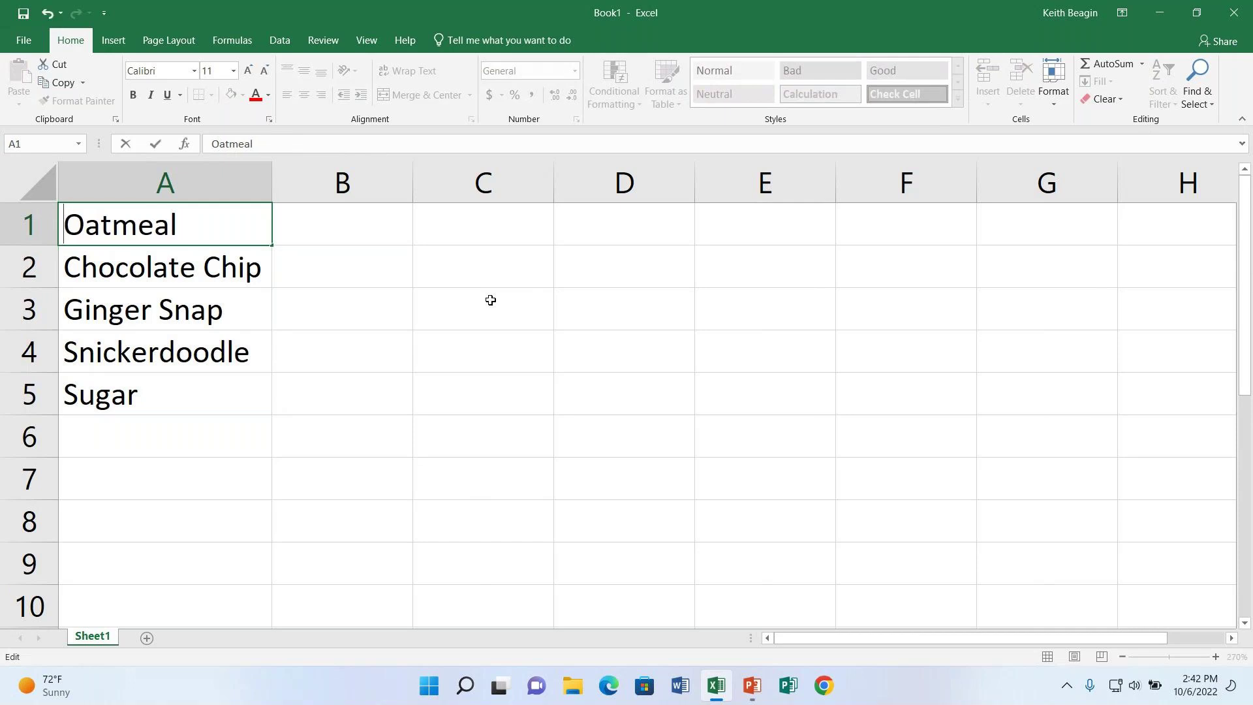
pyautogui.press('Return')
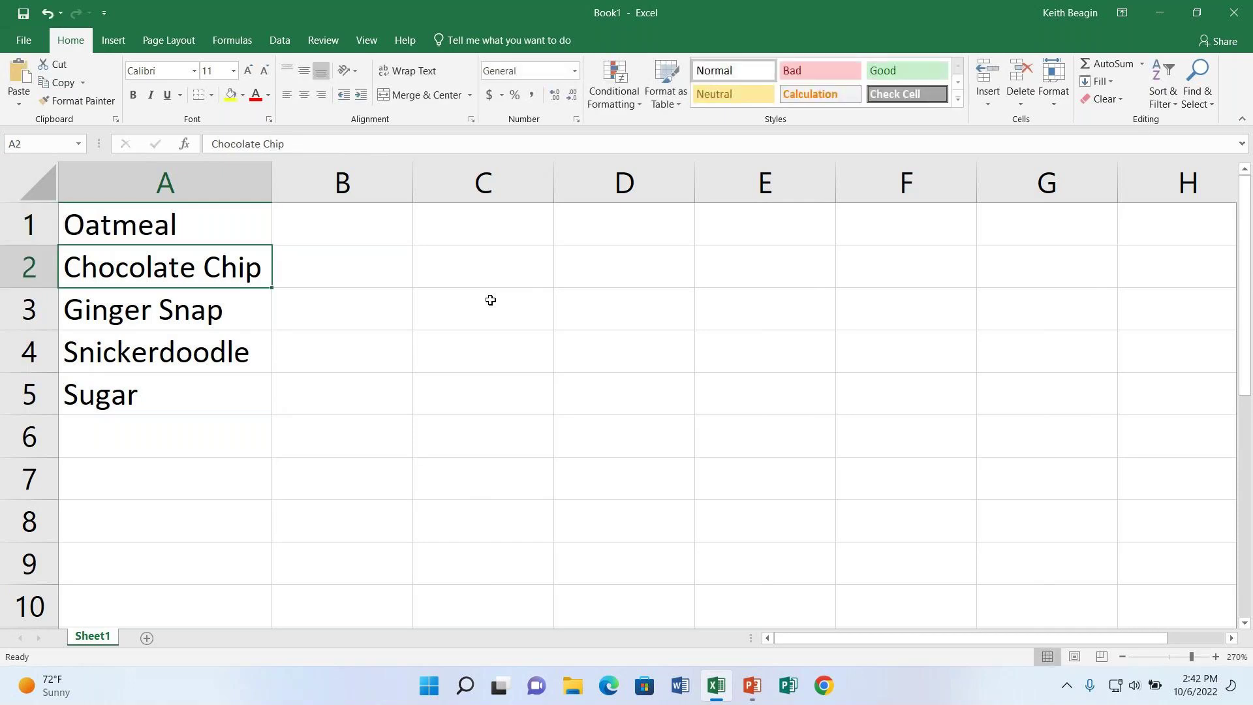
pyautogui.click(1163, 92)
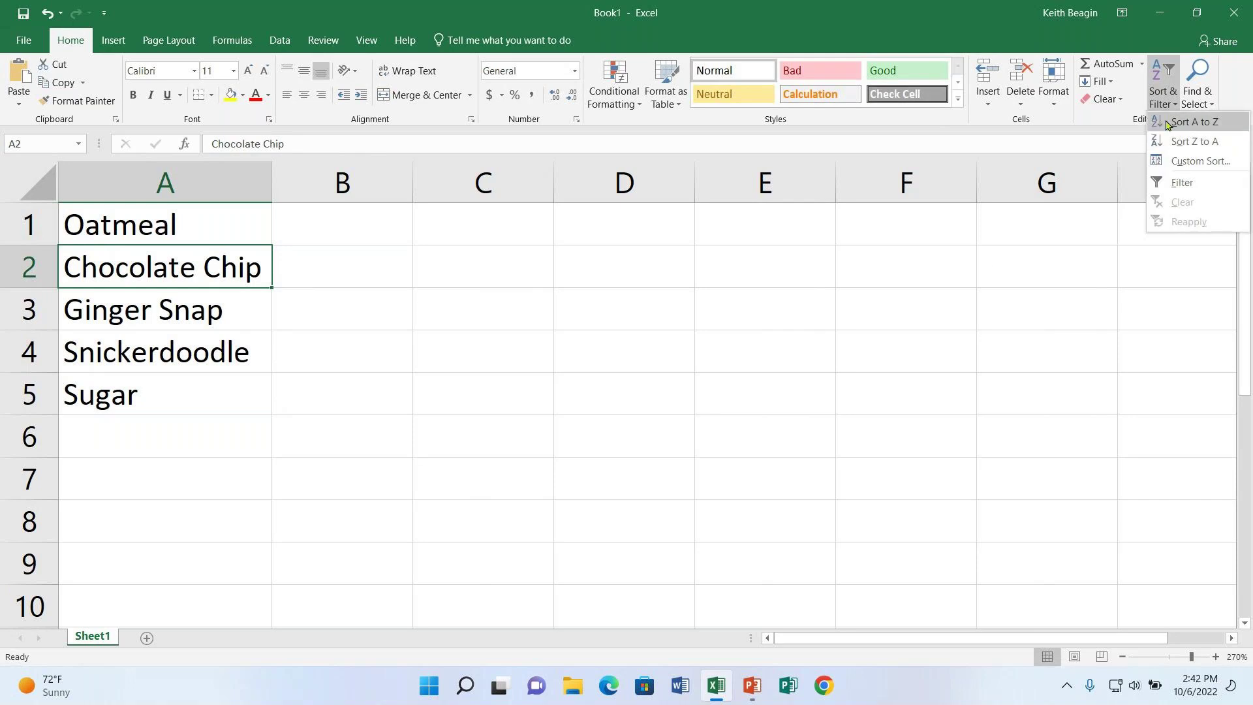
pyautogui.click(1192, 122)
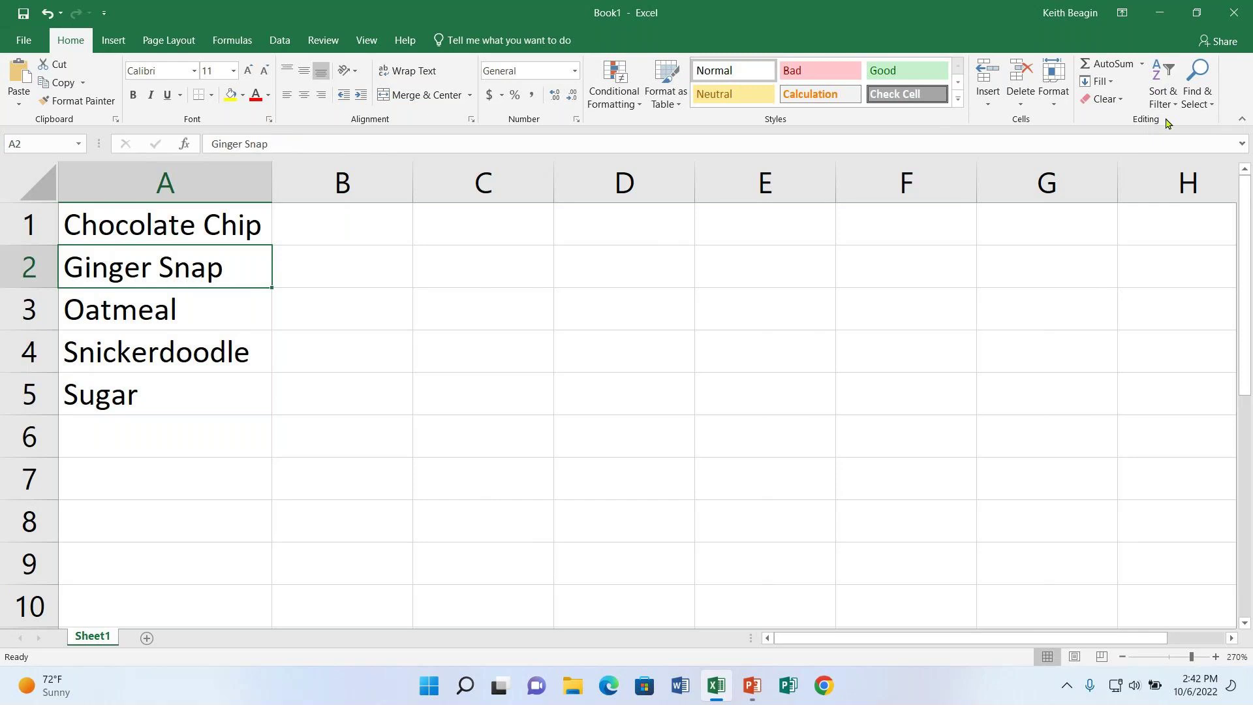
pyautogui.click(261, 232)
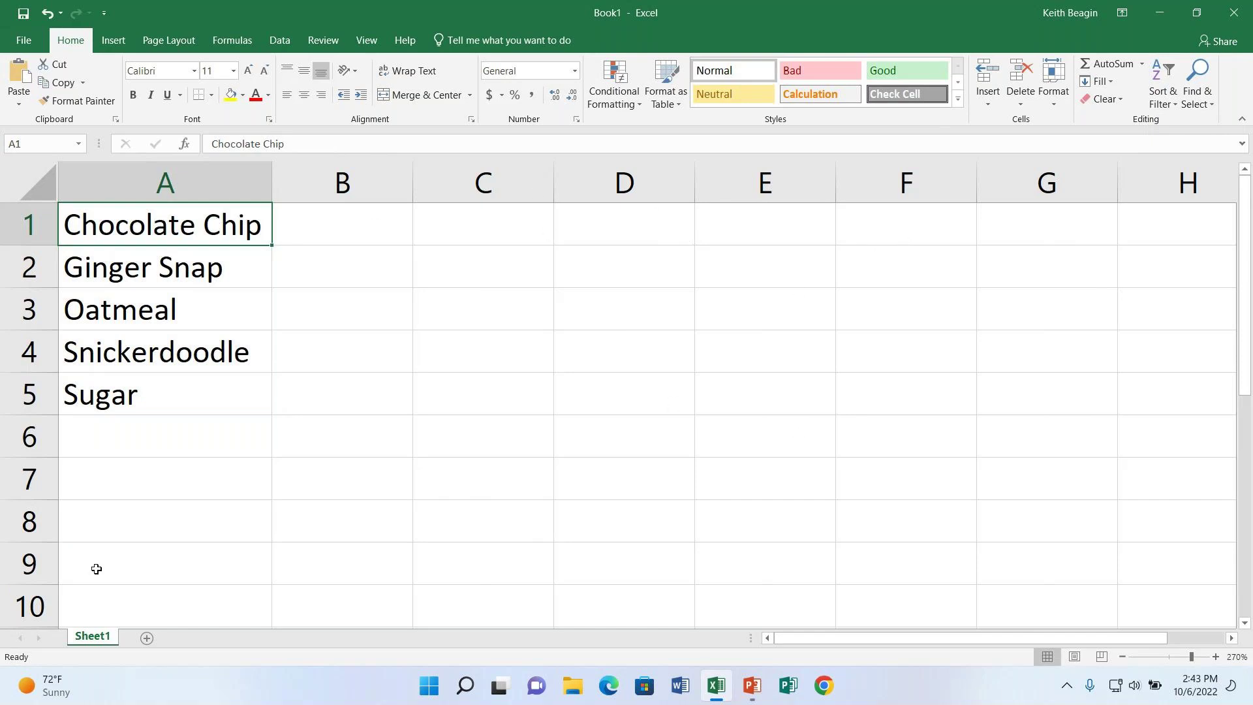
pyautogui.click(6, 225)
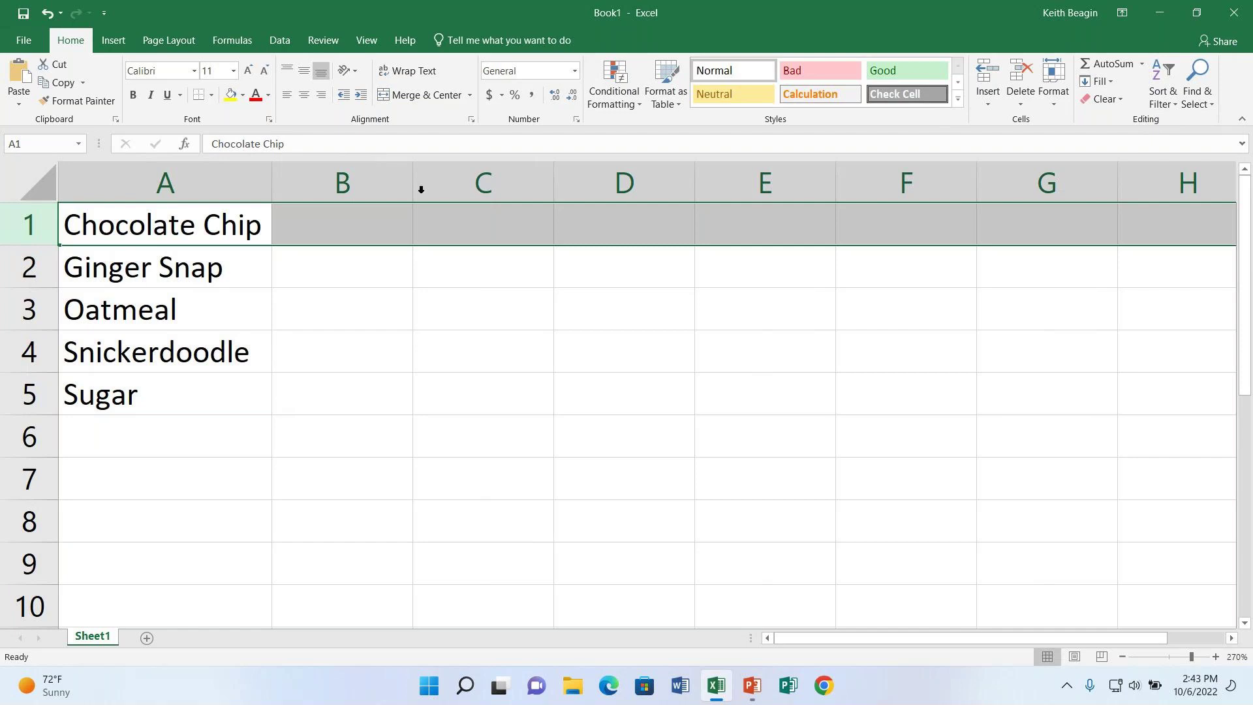
pyautogui.click(91, 227)
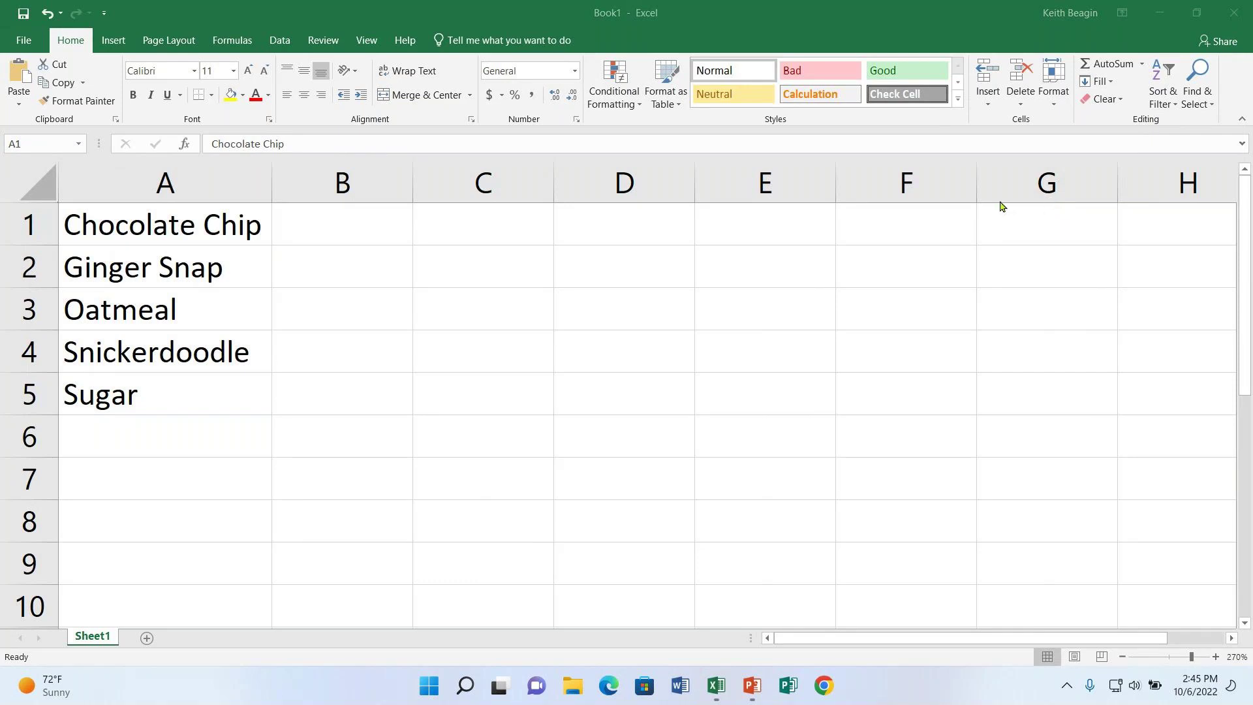
pyautogui.click(235, 234)
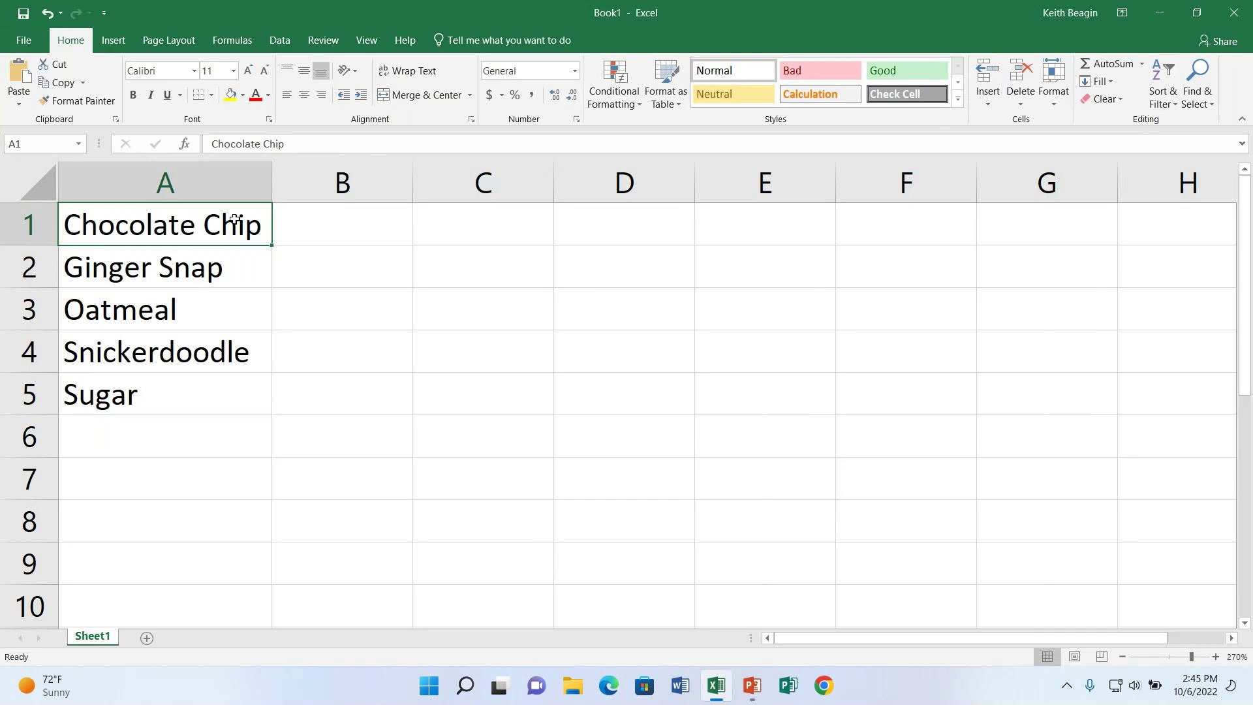
pyautogui.moveTo(12, 276); pyautogui.dragTo(17, 437)
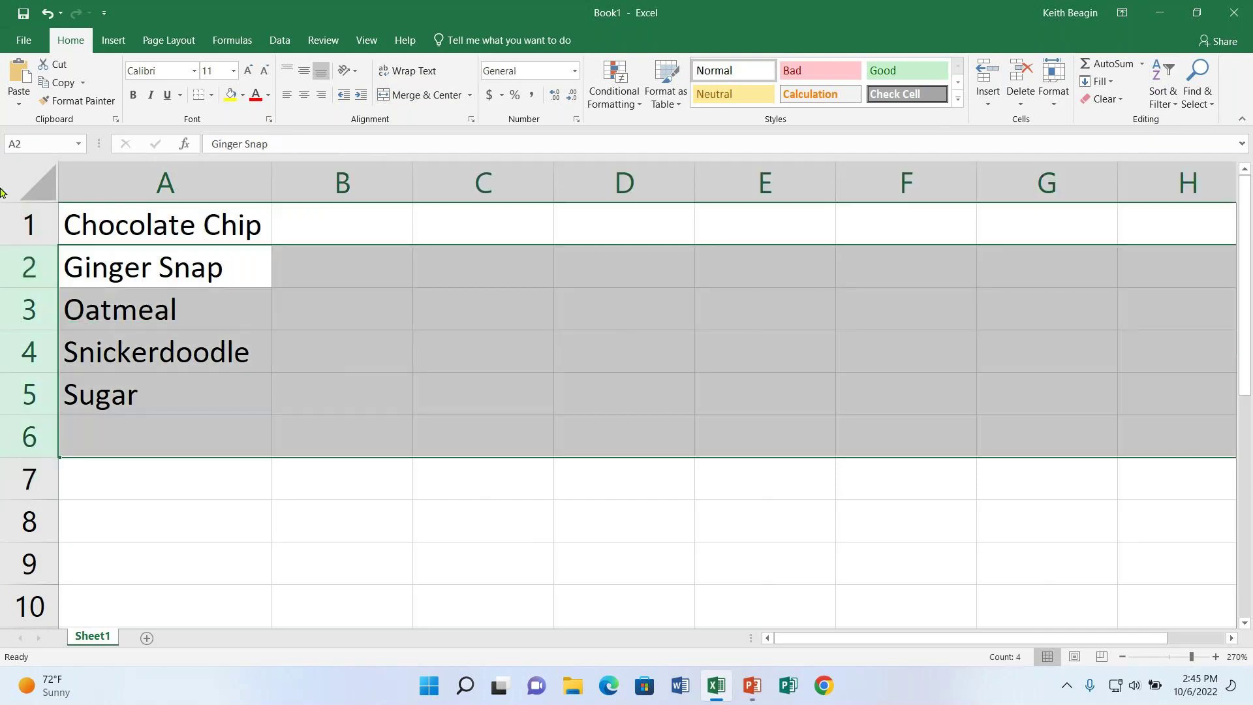
pyautogui.click(188, 240)
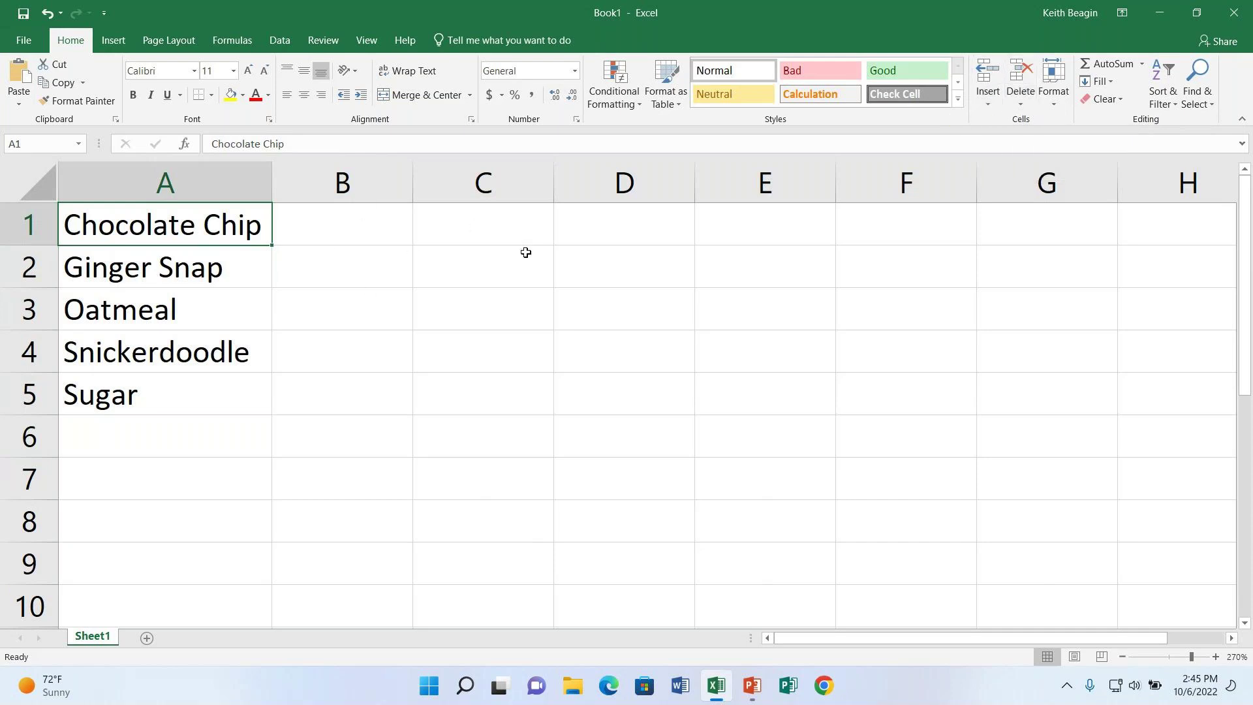
pyautogui.click(395, 233)
pyautogui.click(520, 236)
pyautogui.click(595, 218)
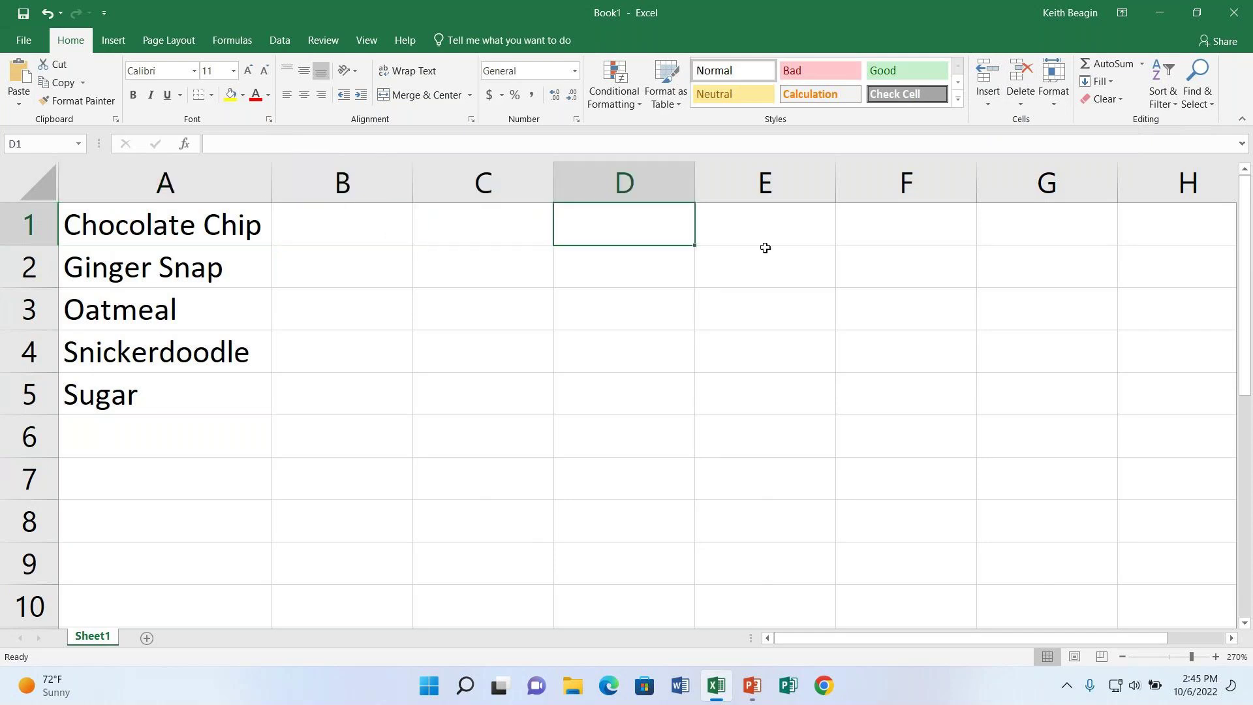
pyautogui.click(762, 236)
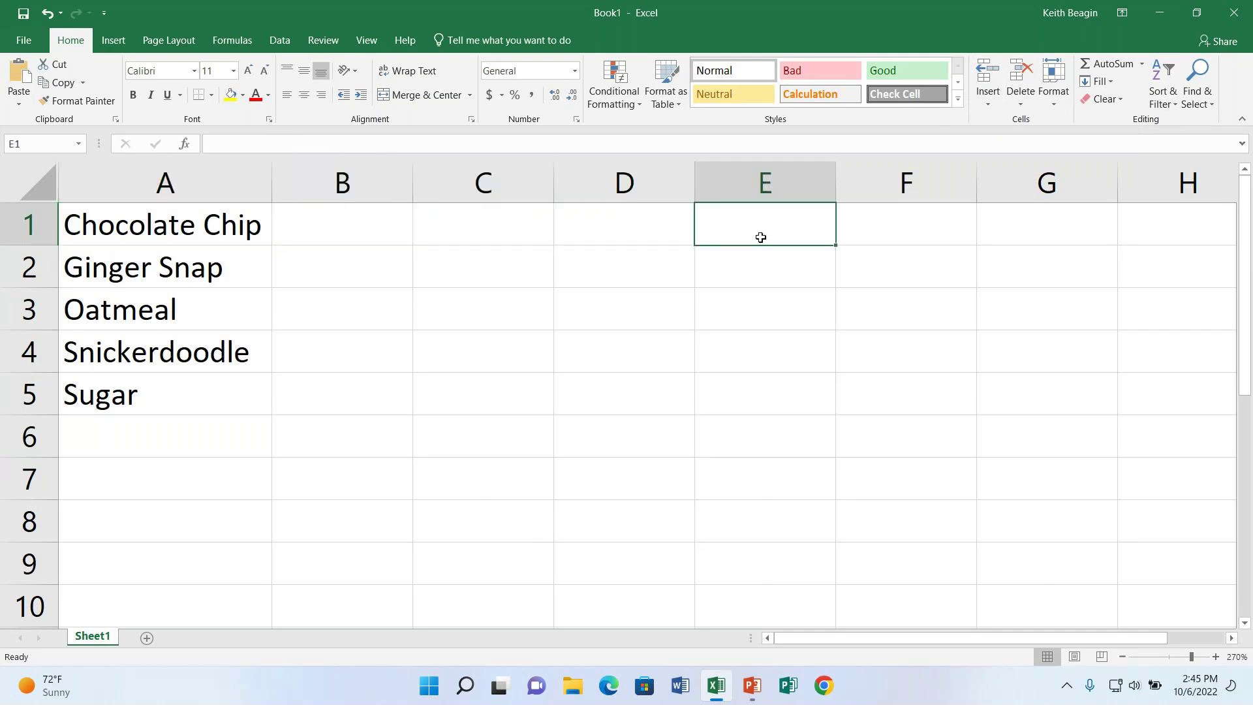
# - Insert an empty sheet row 1, moving the cookie names down to A2:A6
pyautogui.click(403, 235)
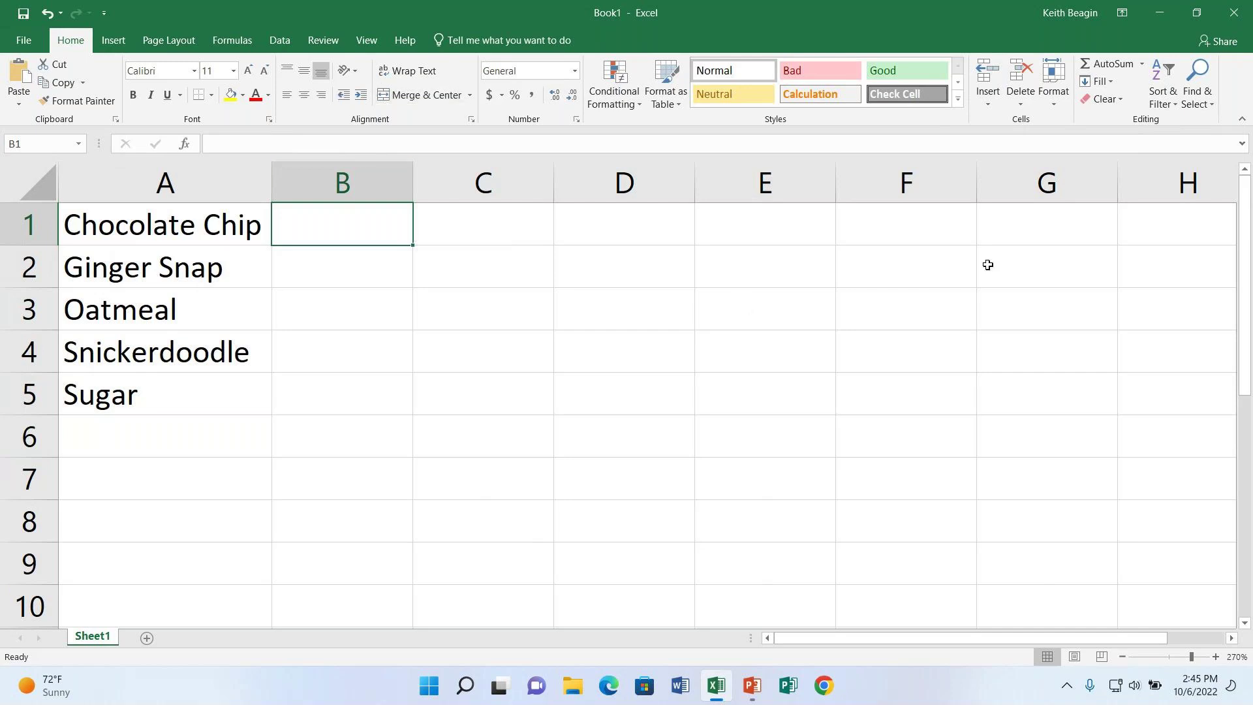
pyautogui.click(992, 103)
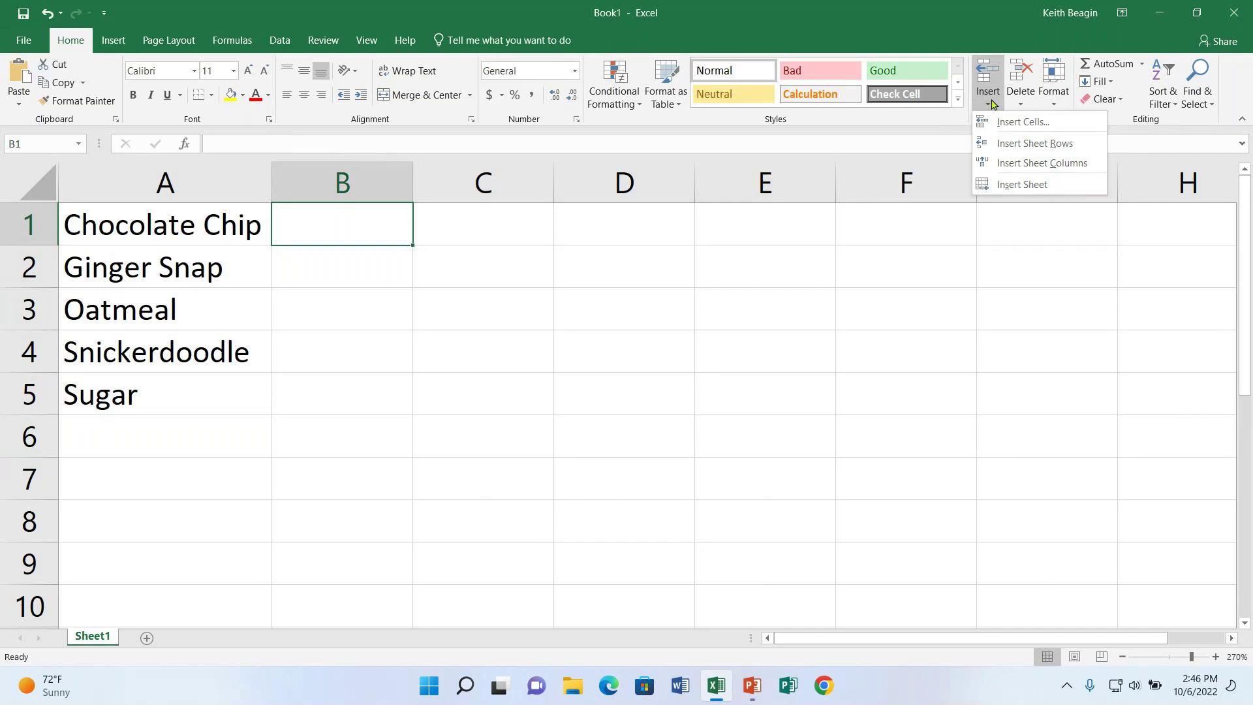
pyautogui.click(1019, 143)
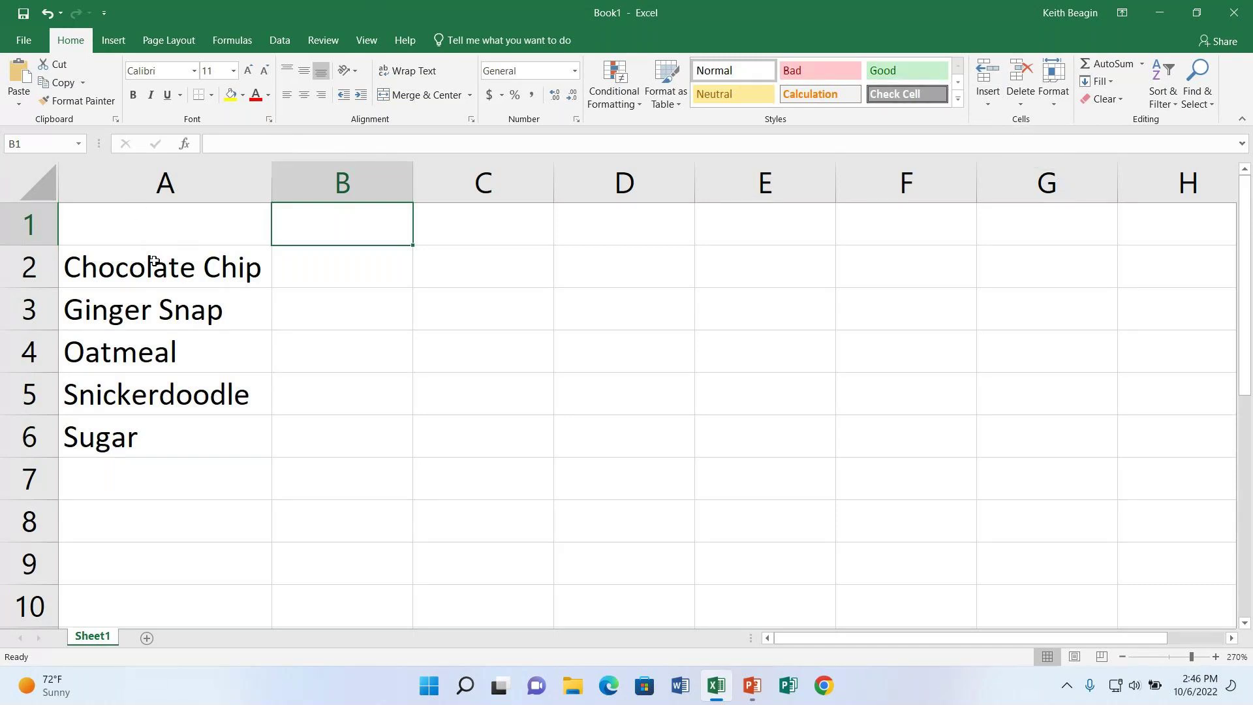
pyautogui.click(137, 210)
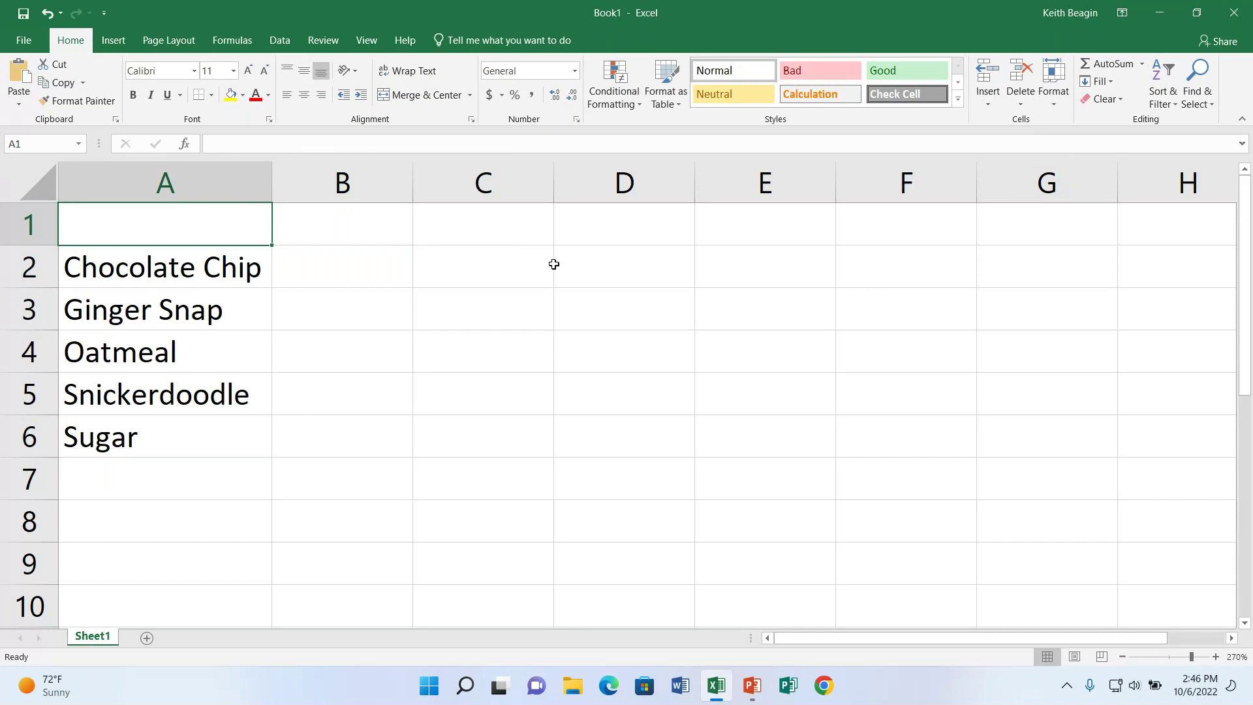
# - Enter the header 'Cookies' in cell A1
pyautogui.write('Cookies')
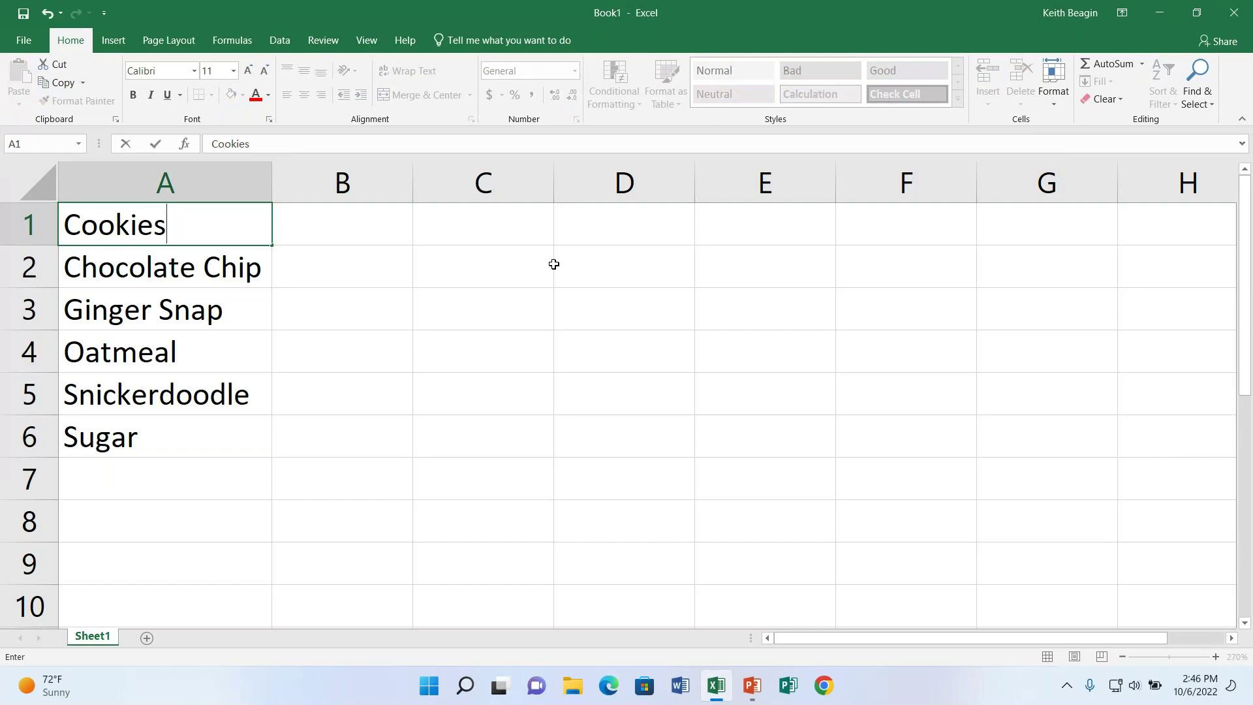
pyautogui.hotkey('ctrl', 'Return')
pyautogui.press('Tab')
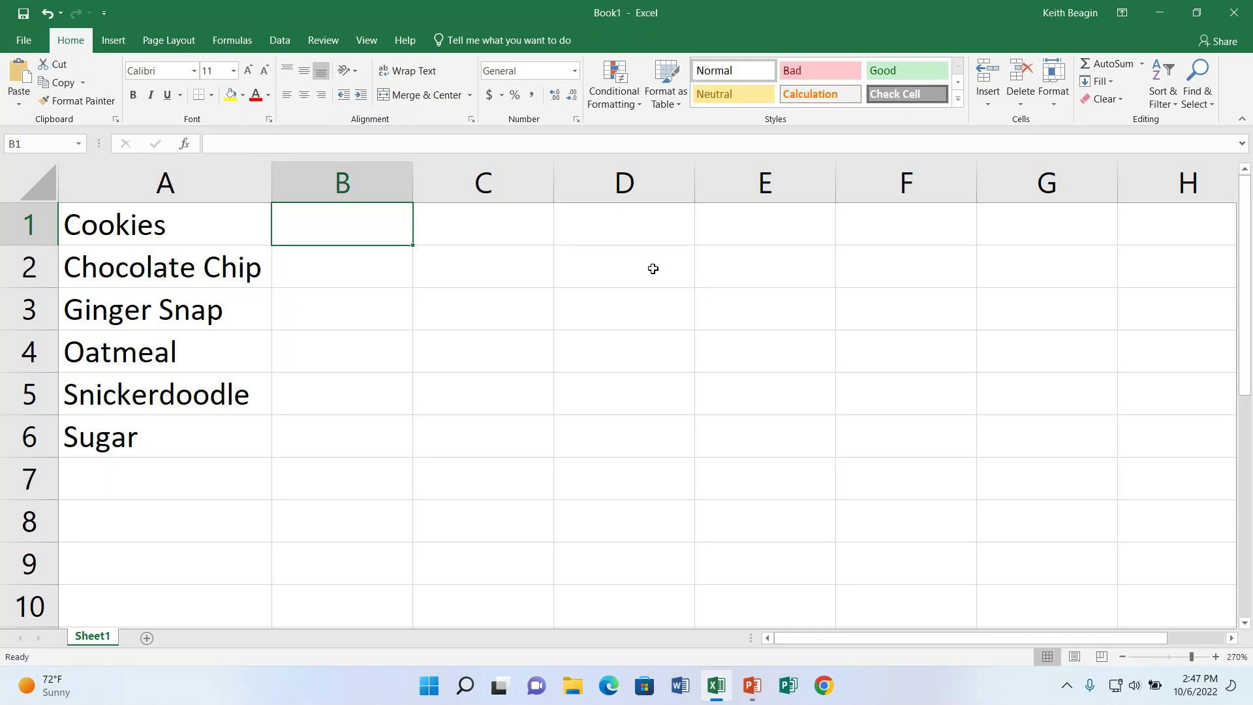
pyautogui.moveTo(364, 235); pyautogui.dragTo(753, 241)
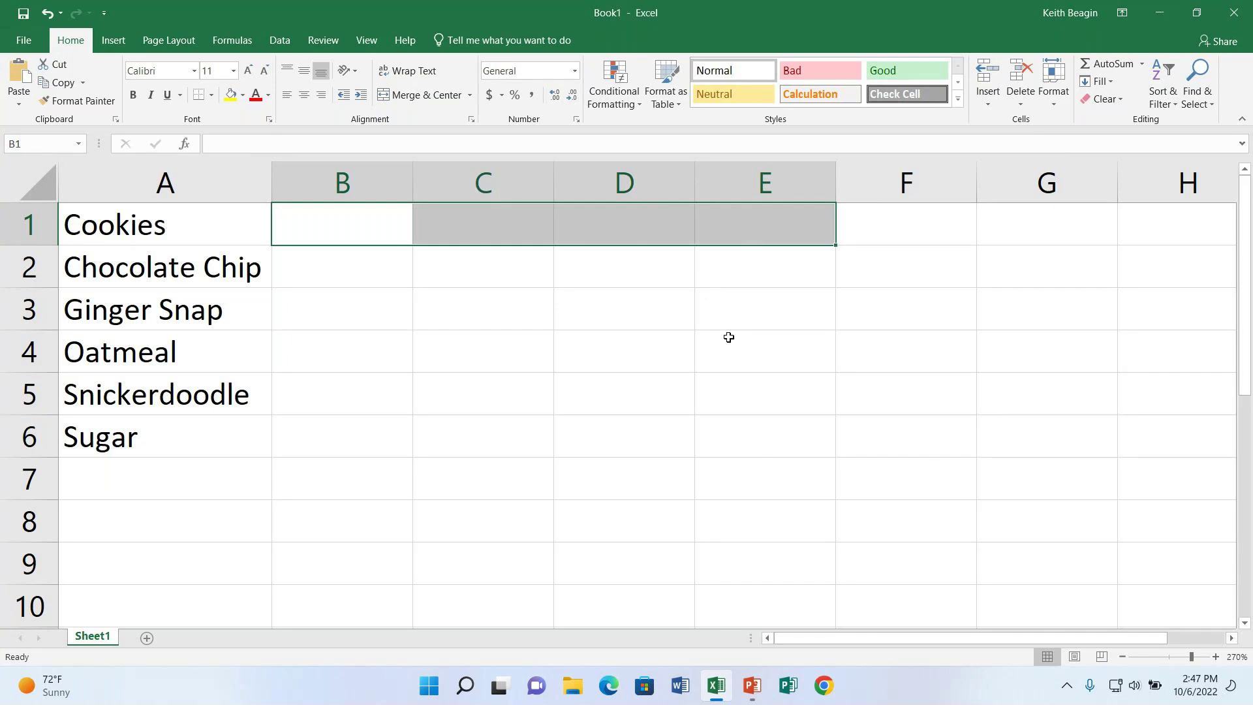
# - Enter the header 'Box 1' in cell B1
pyautogui.click(331, 235)
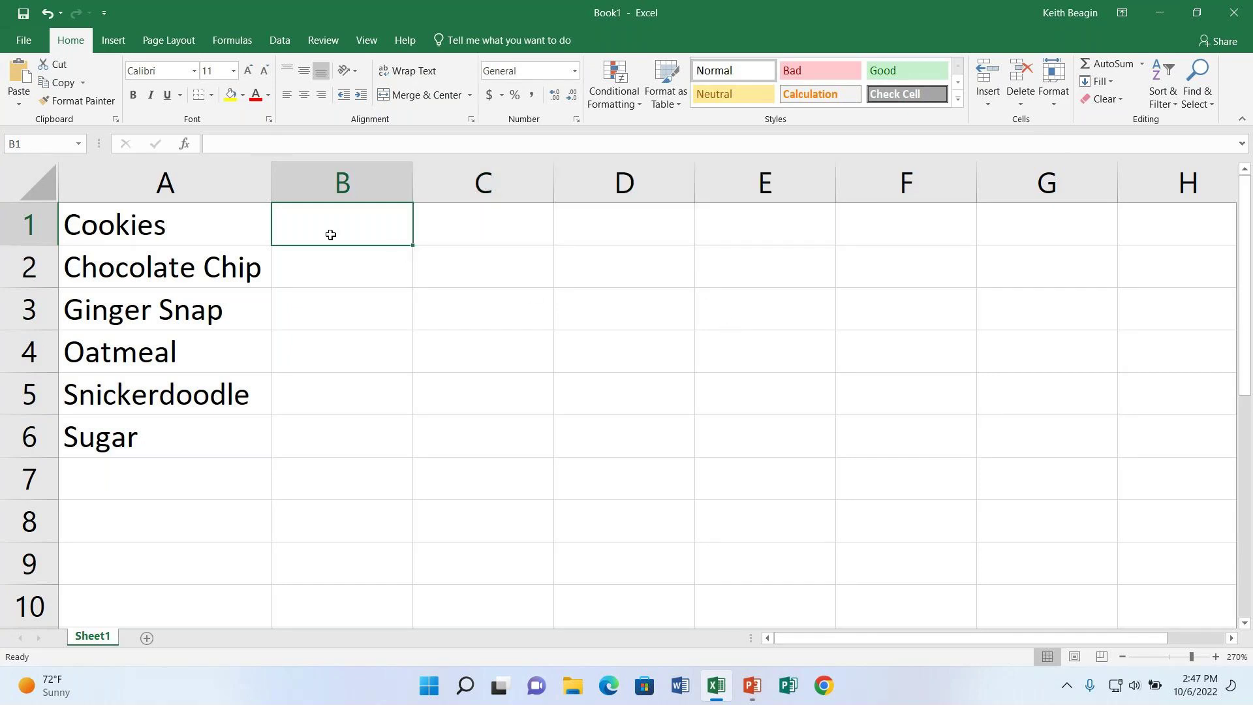
pyautogui.write('Box 1')
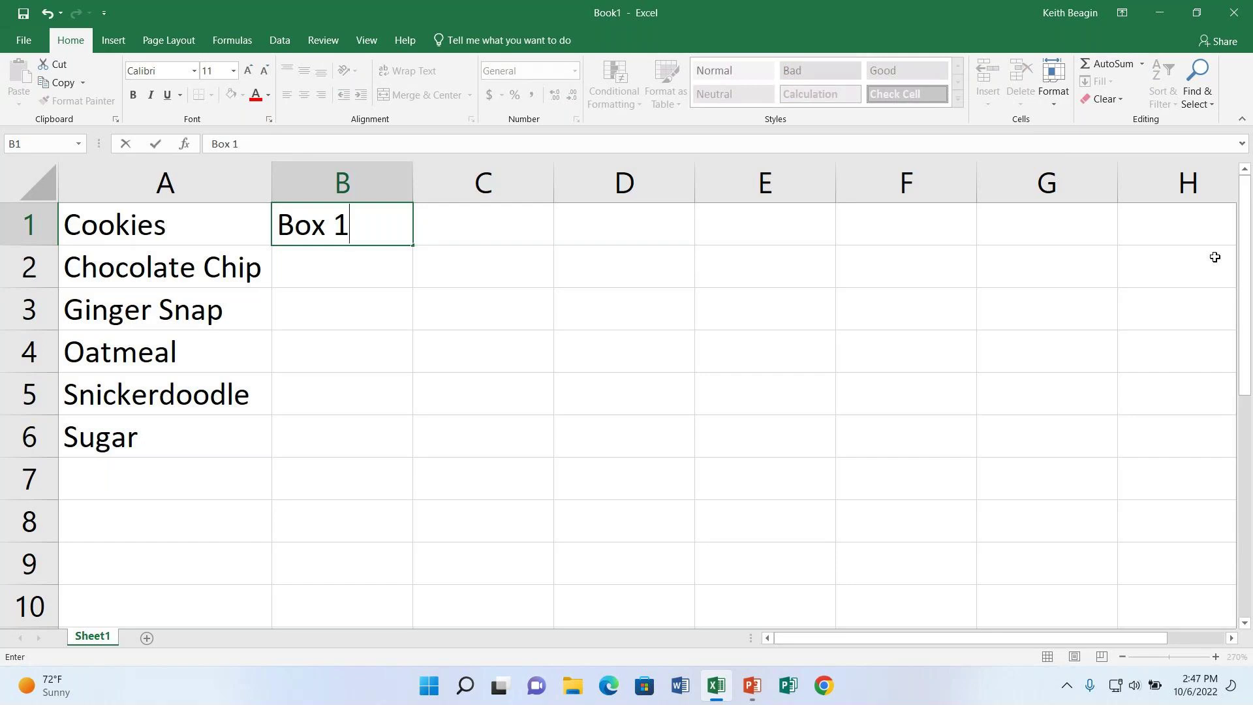
pyautogui.press('Tab')
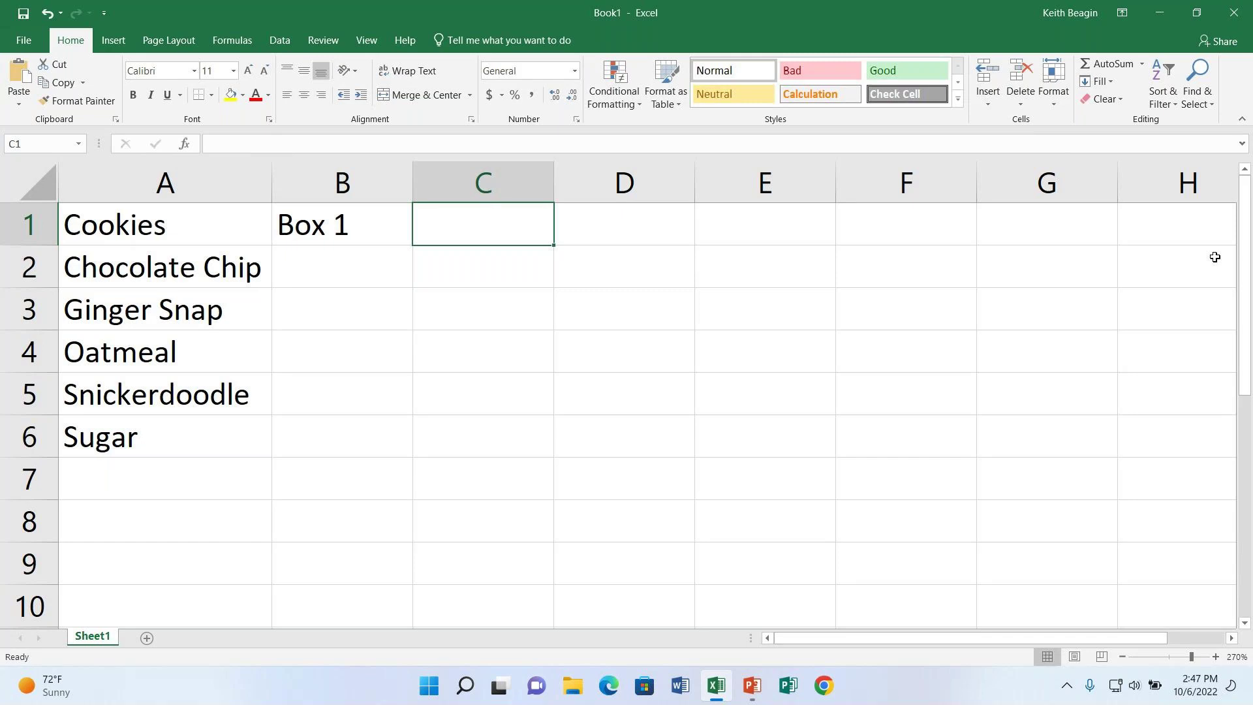
pyautogui.press('Right')
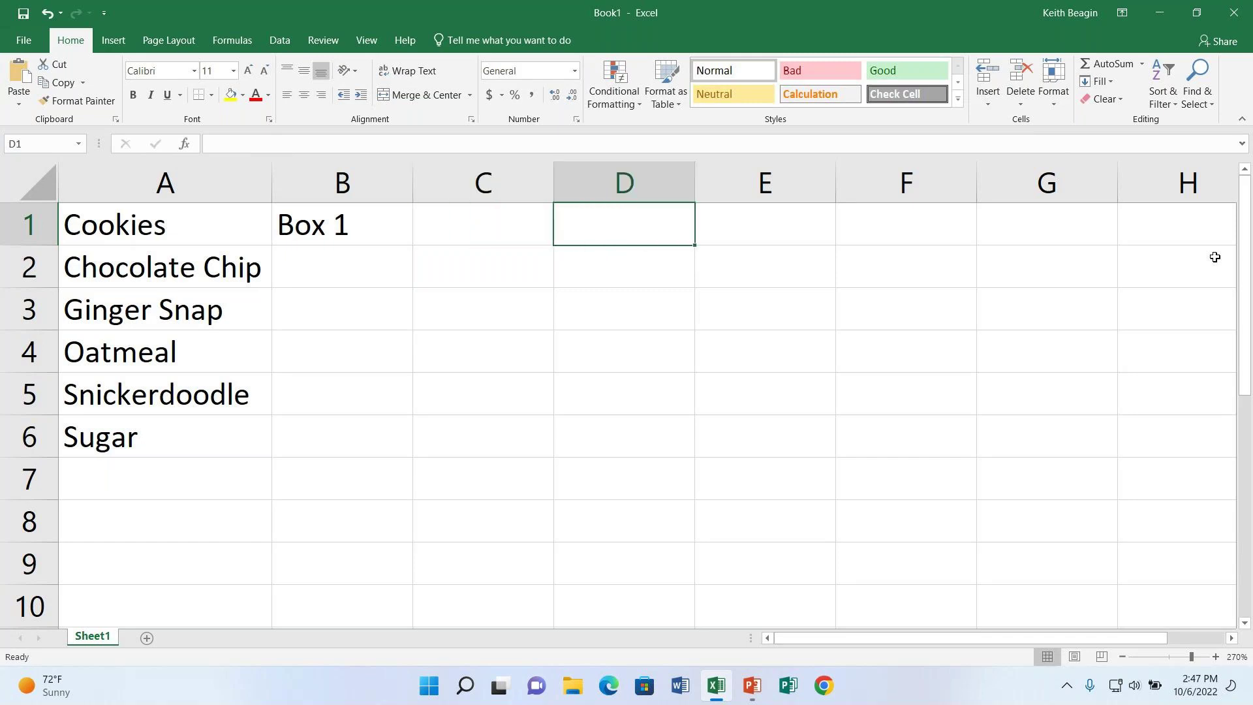
pyautogui.press('Right')
pyautogui.press('Left')
pyautogui.press('Left')
pyautogui.press('Left')
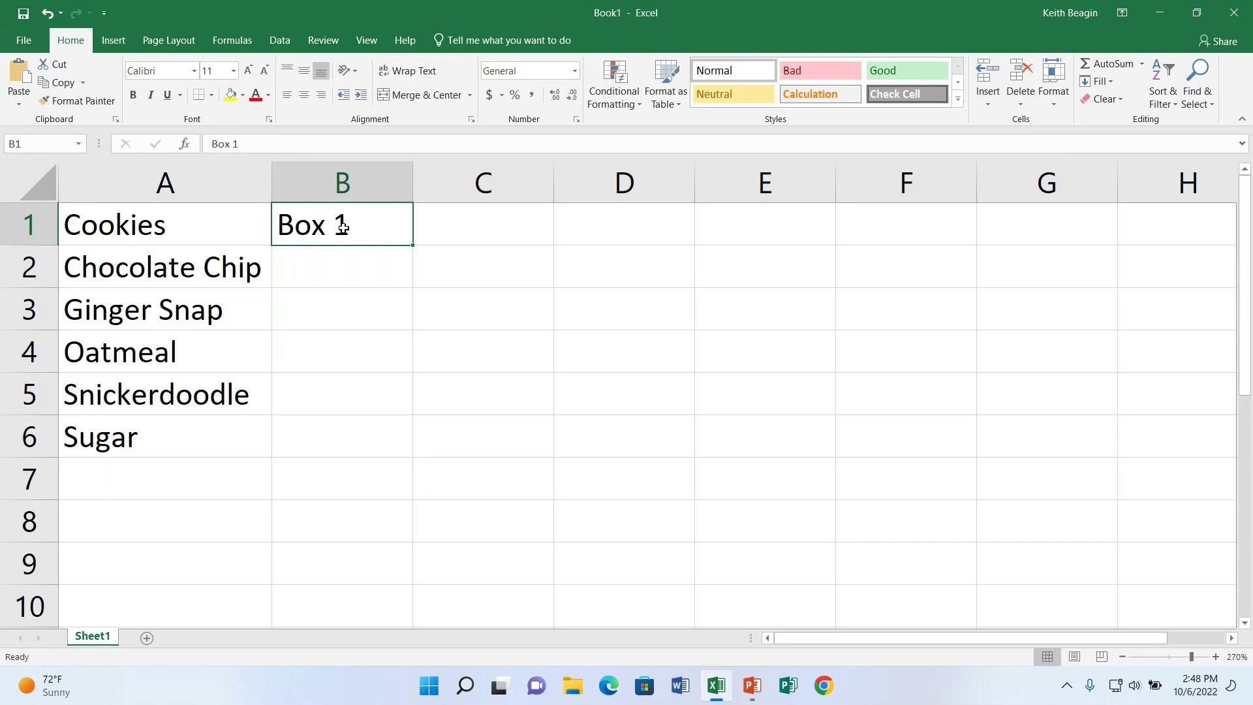
# - Copy Oatmeal from A4 into B4, then undo the copy
pyautogui.moveTo(338, 224); pyautogui.dragTo(307, 470)
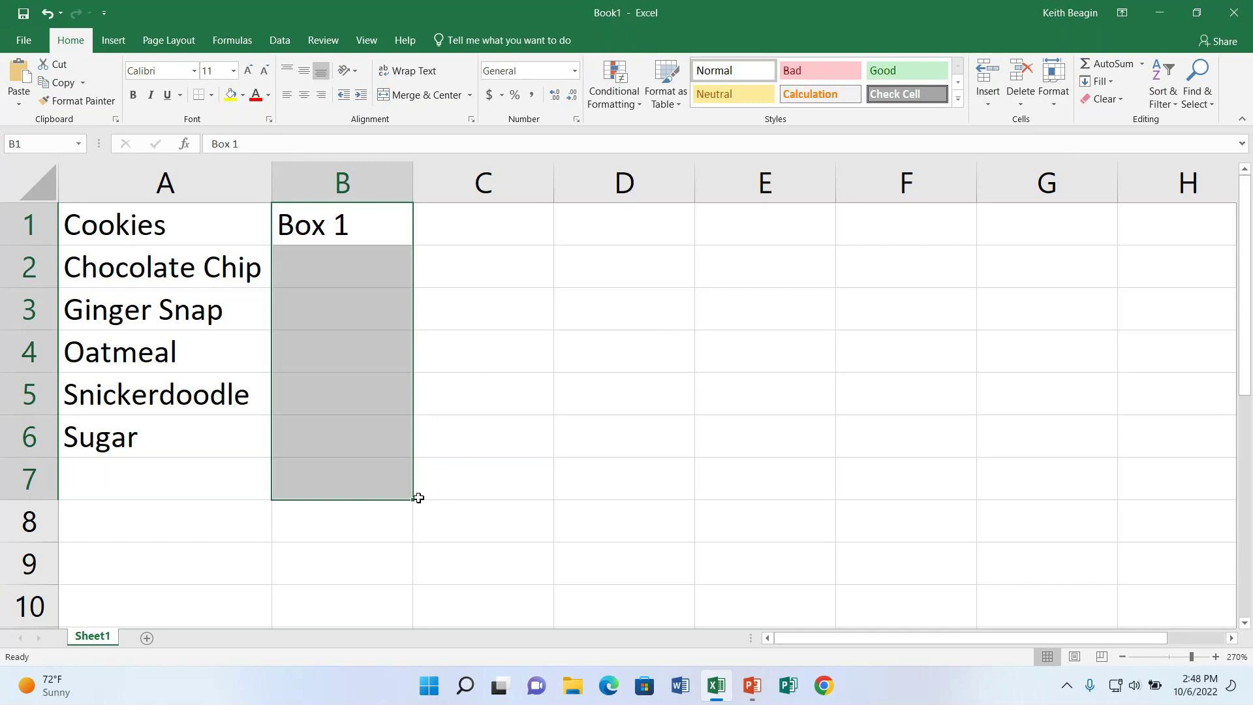
pyautogui.click(390, 226)
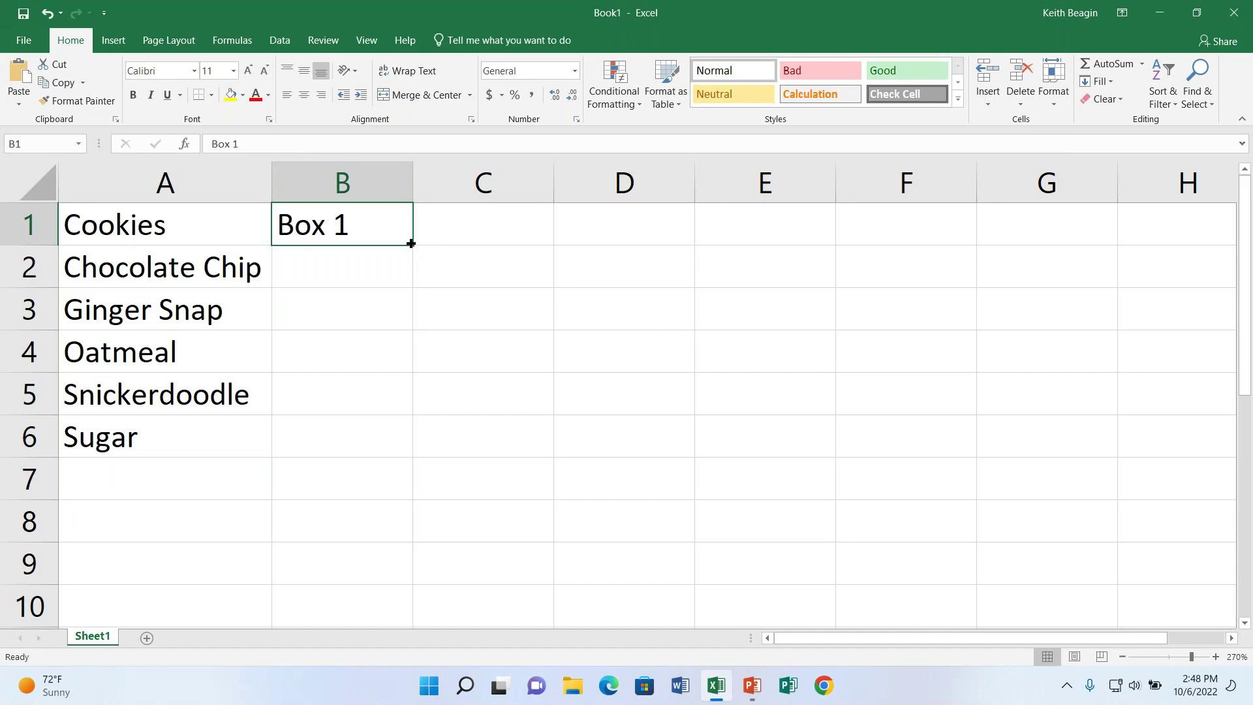
pyautogui.click(220, 355)
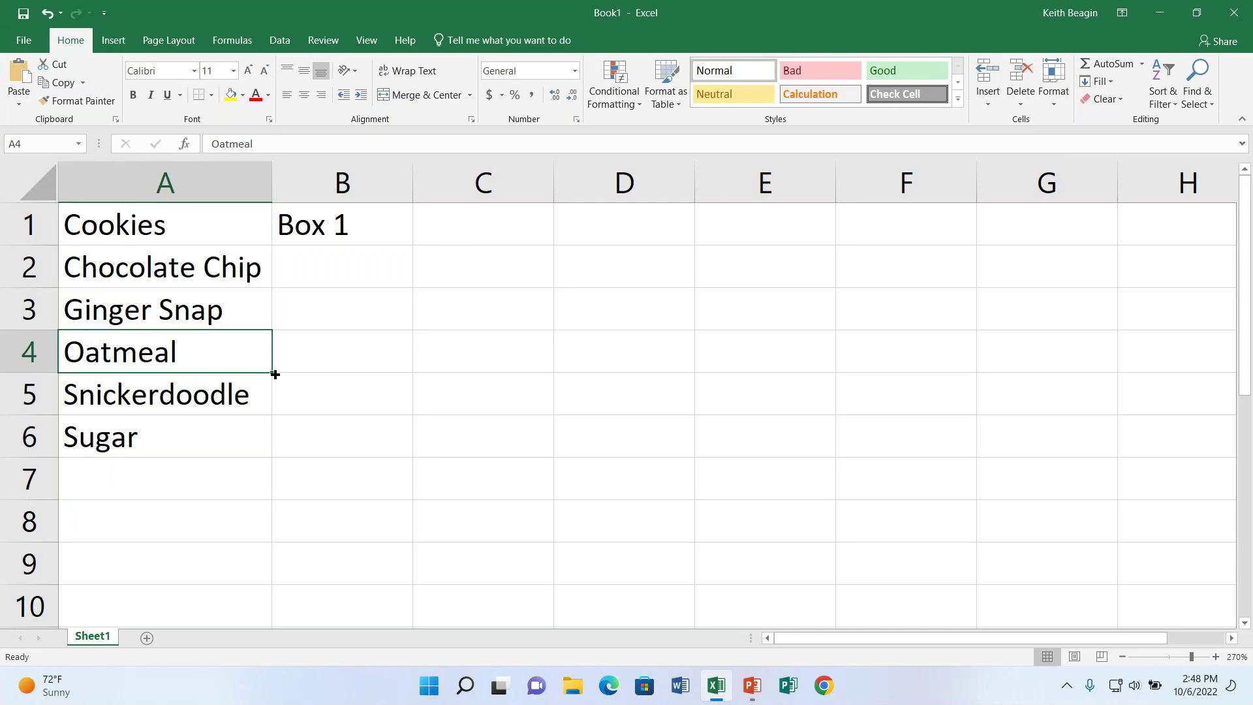
pyautogui.moveTo(272, 372); pyautogui.dragTo(359, 371)
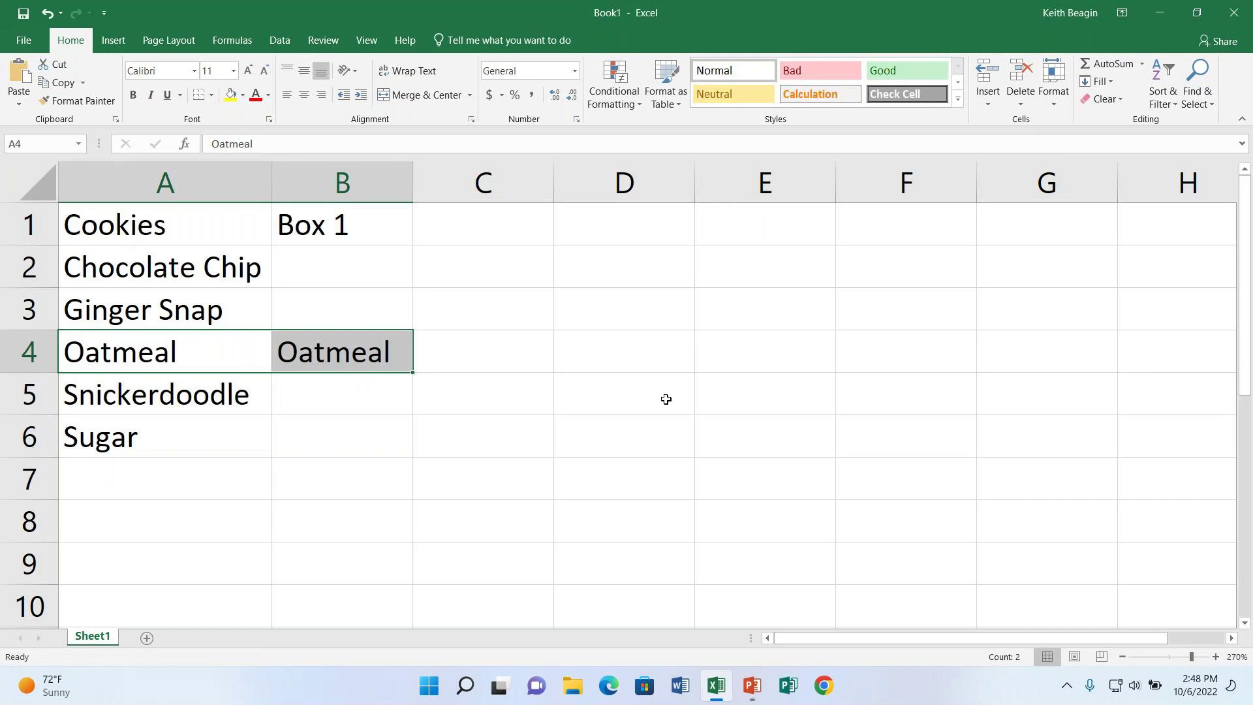
pyautogui.hotkey('ctrl', 'z')
# - AutoFill from B1 across to E1, creating Box 2, Box 3 and Box 4
pyautogui.click(383, 235)
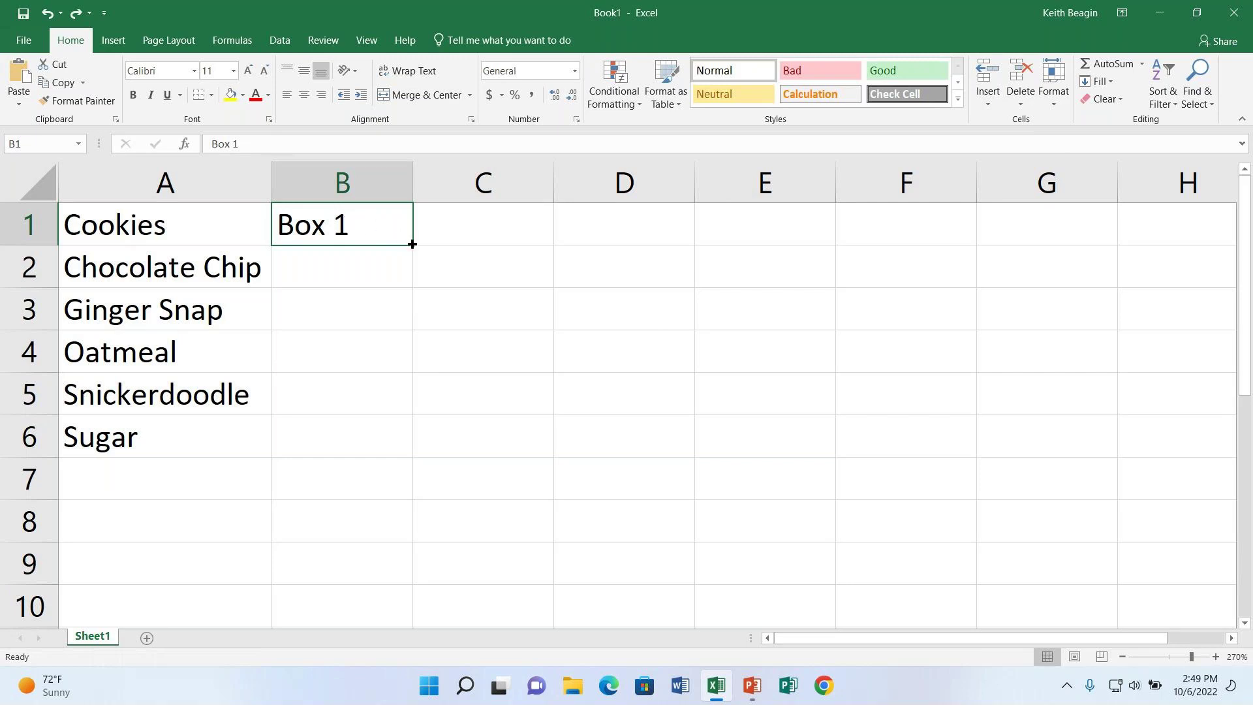
pyautogui.moveTo(412, 244); pyautogui.dragTo(785, 242)
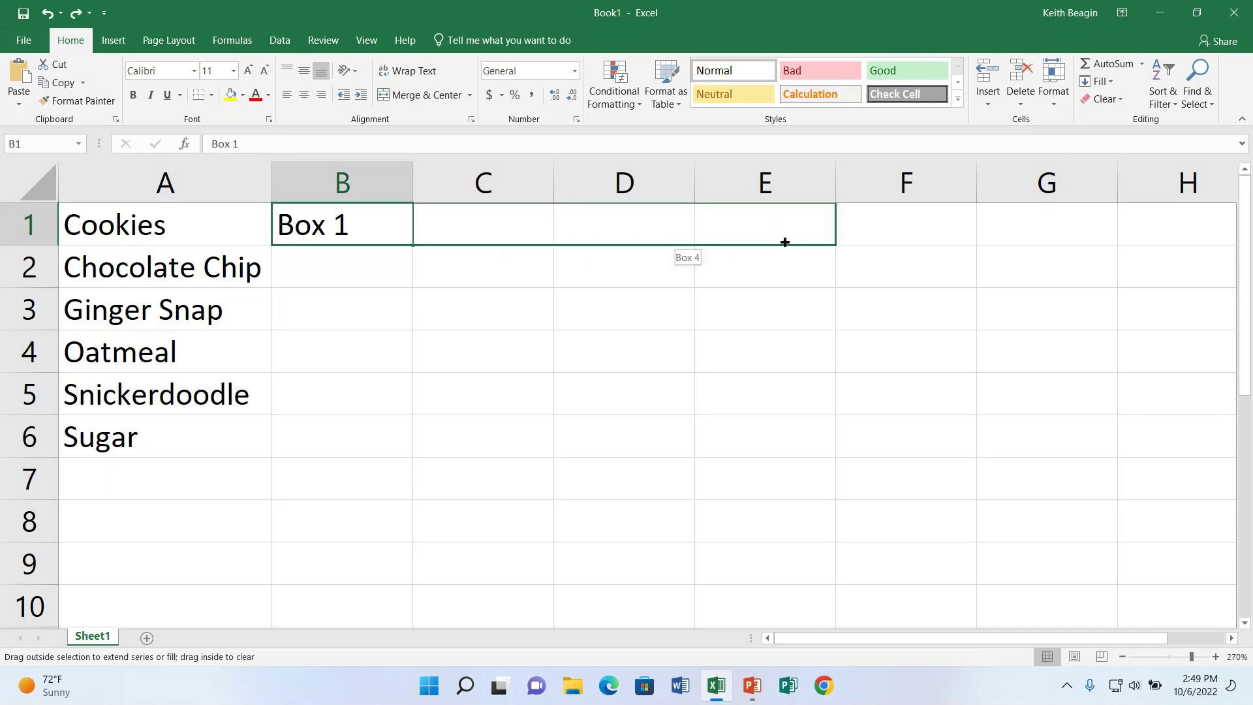
pyautogui.moveTo(785, 242); pyautogui.dragTo(784, 242)
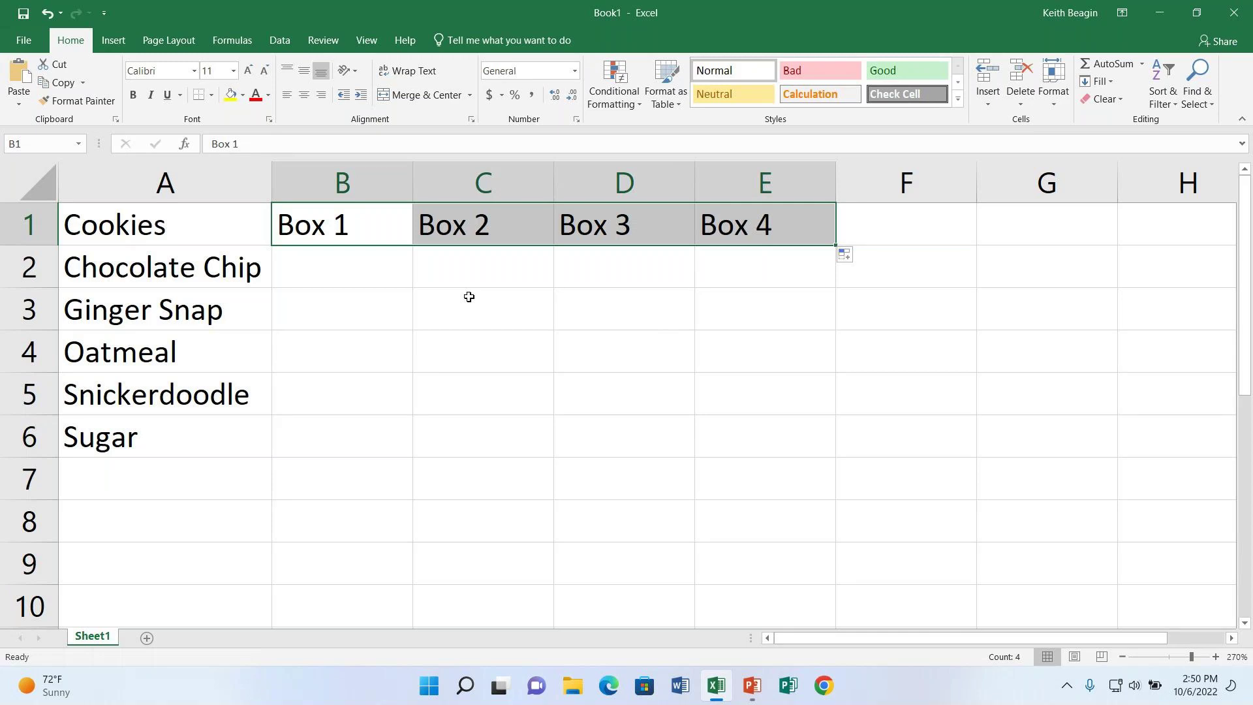
# - Type a throwaway demo entry into D4, then undo it
pyautogui.click(379, 223)
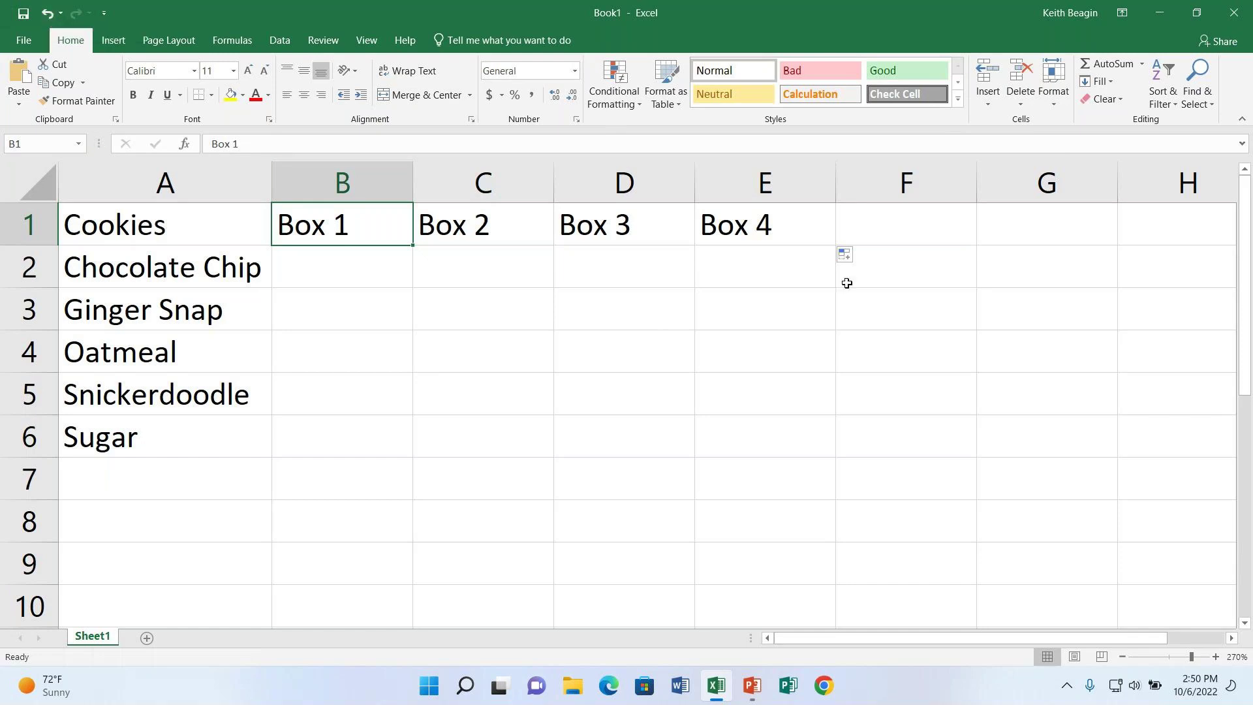
pyautogui.click(586, 358)
pyautogui.write('estyrsthesty')
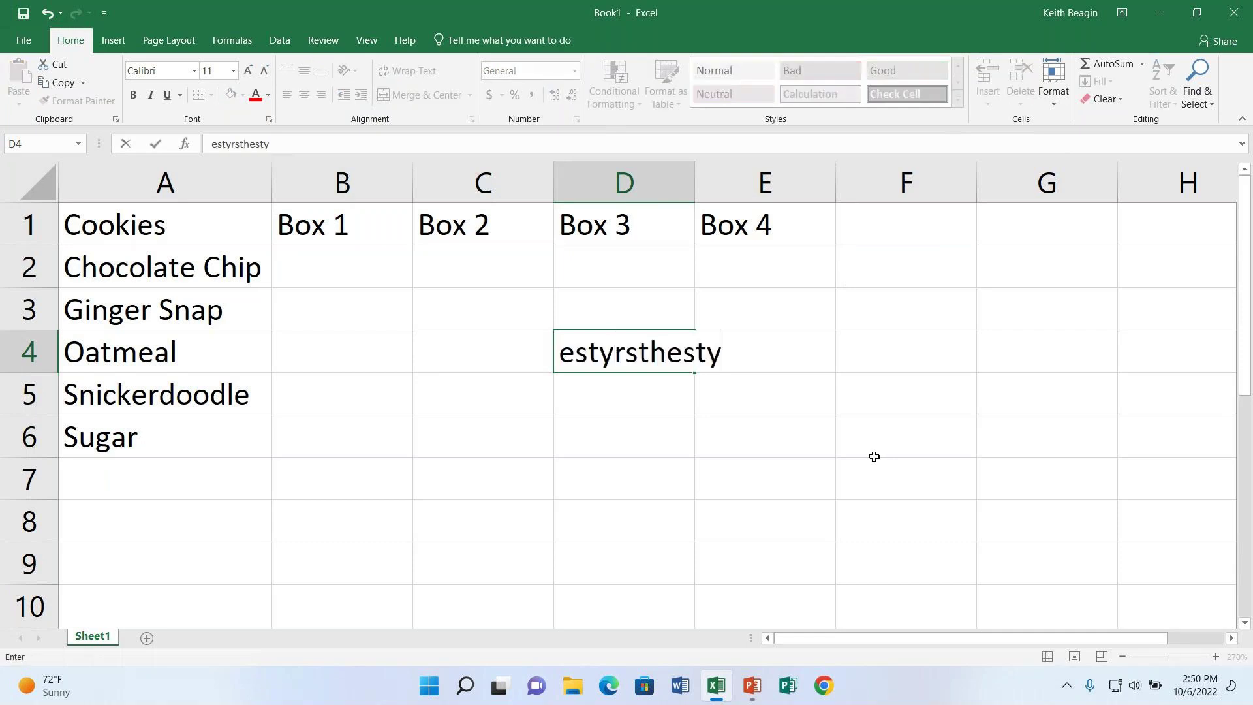
pyautogui.press('Return')
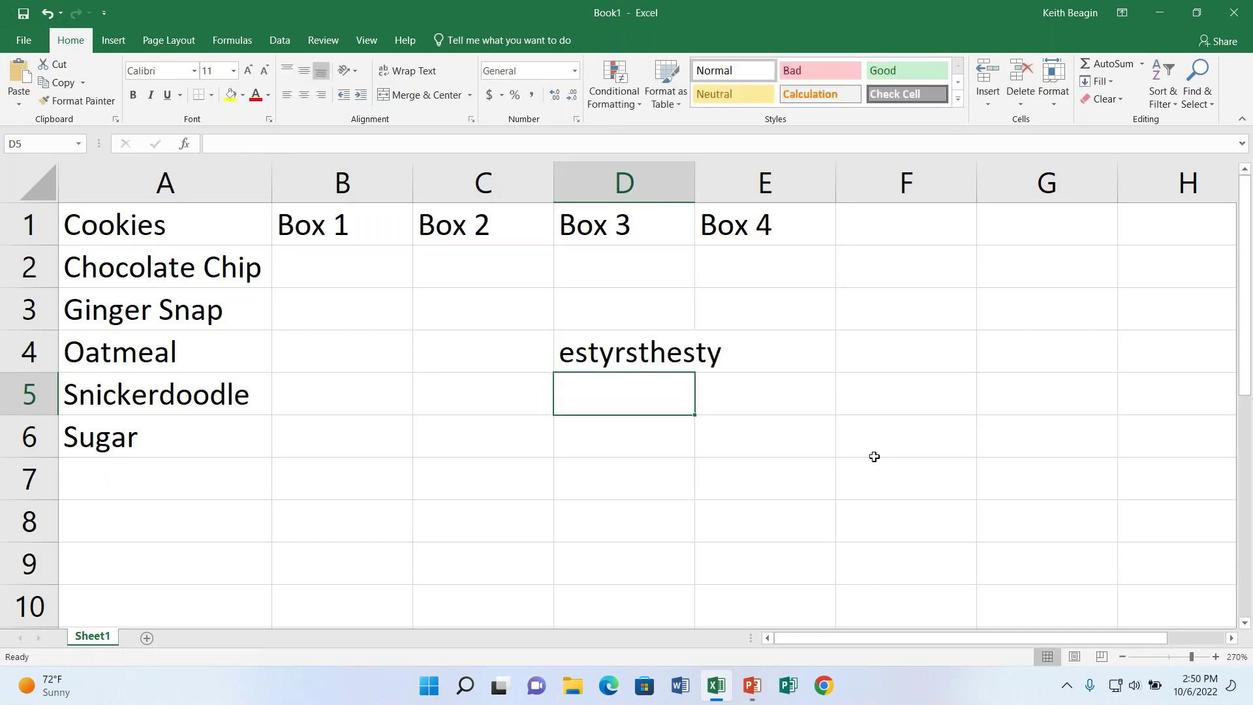
pyautogui.click(47, 14)
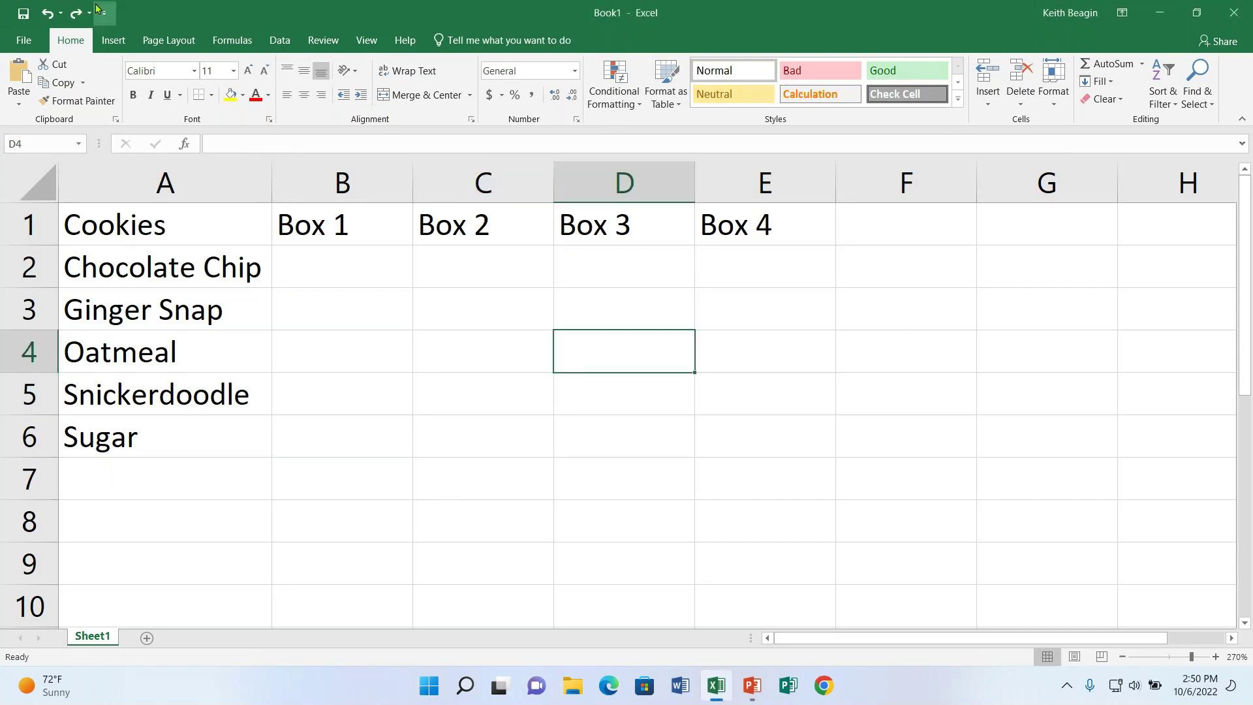
# - Open the Save As dialog through File, Save As and Browse
pyautogui.click(20, 40)
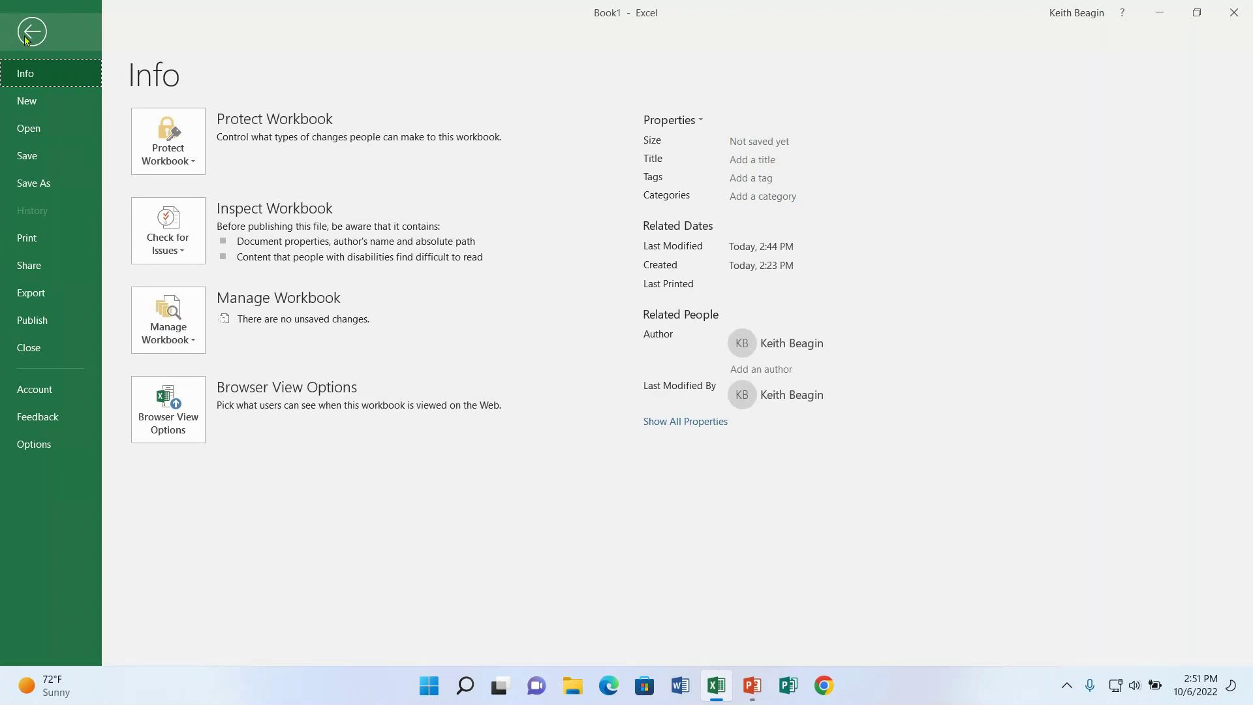
pyautogui.click(40, 180)
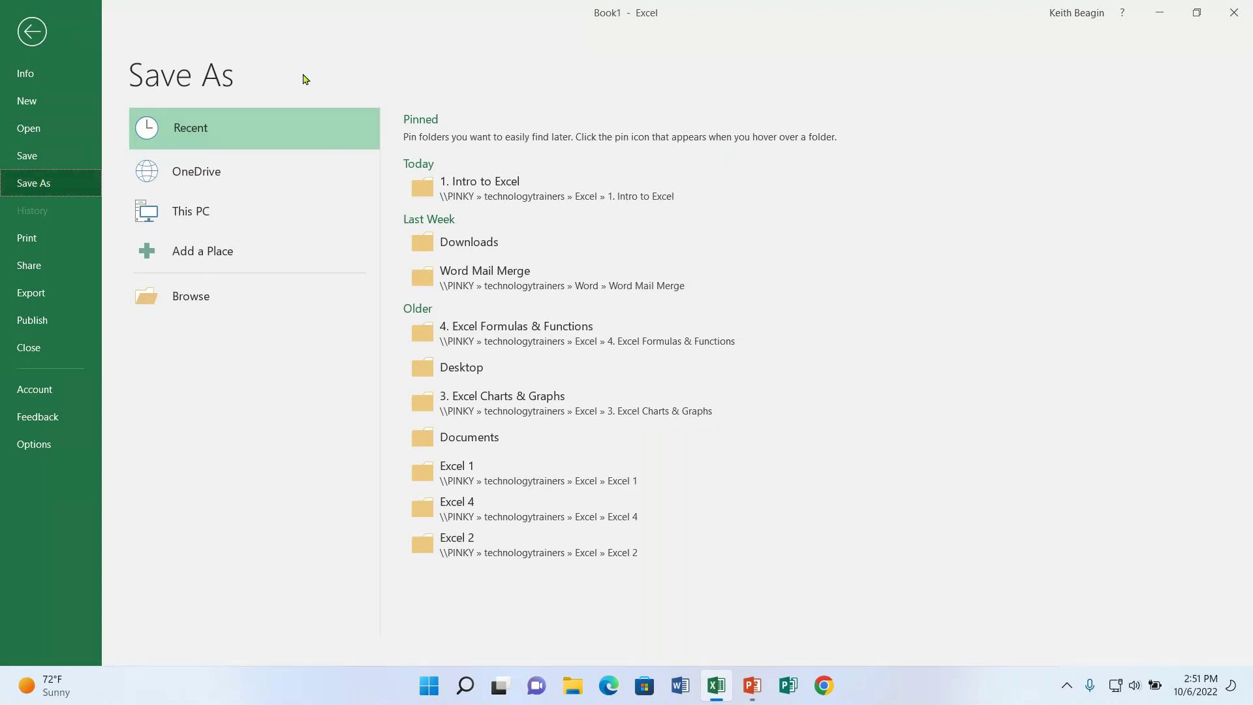
pyautogui.click(204, 300)
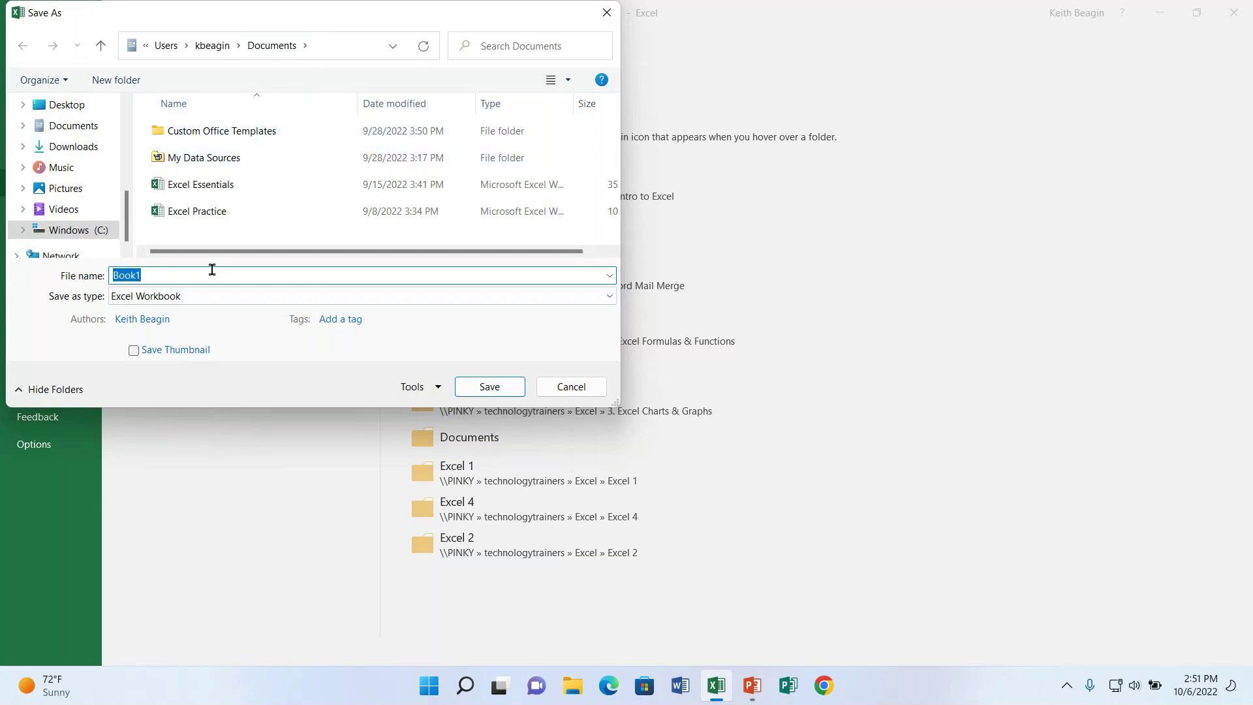
# - Save the workbook as 'Excel Practice' in Documents, replacing the existing file
pyautogui.press('BackSpace')
pyautogui.write('Excel')
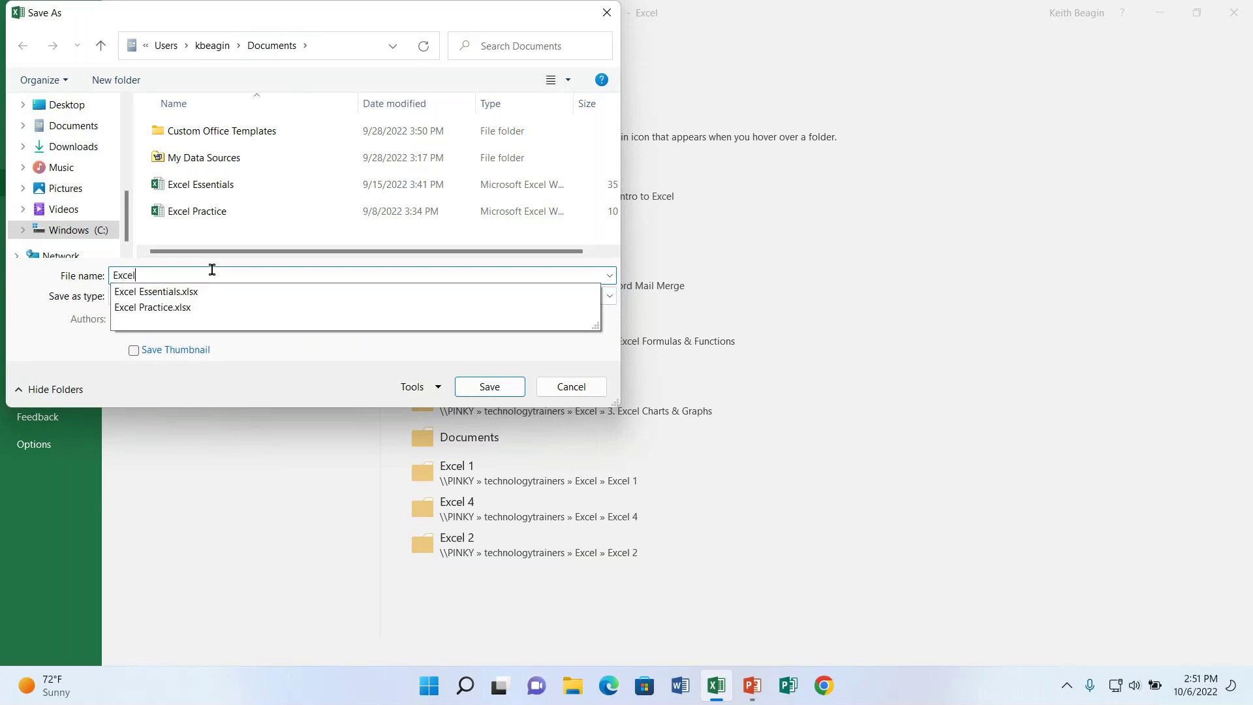
pyautogui.write(' Practice')
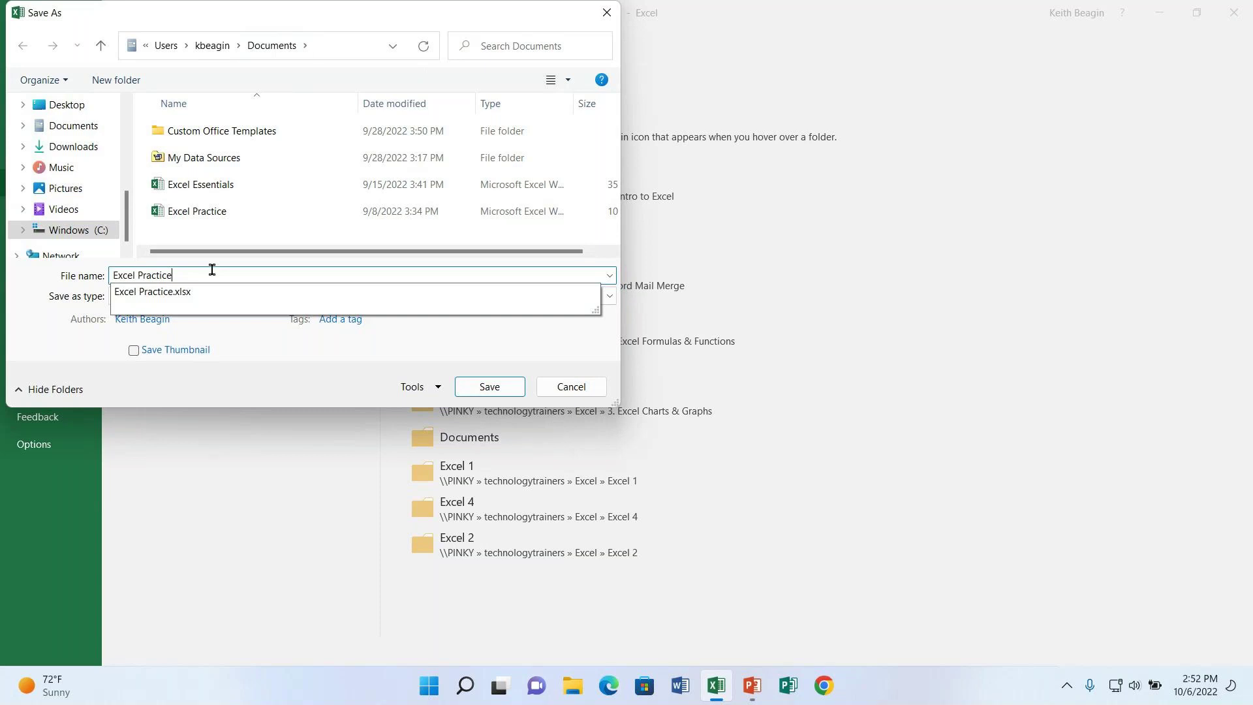
pyautogui.click(51, 342)
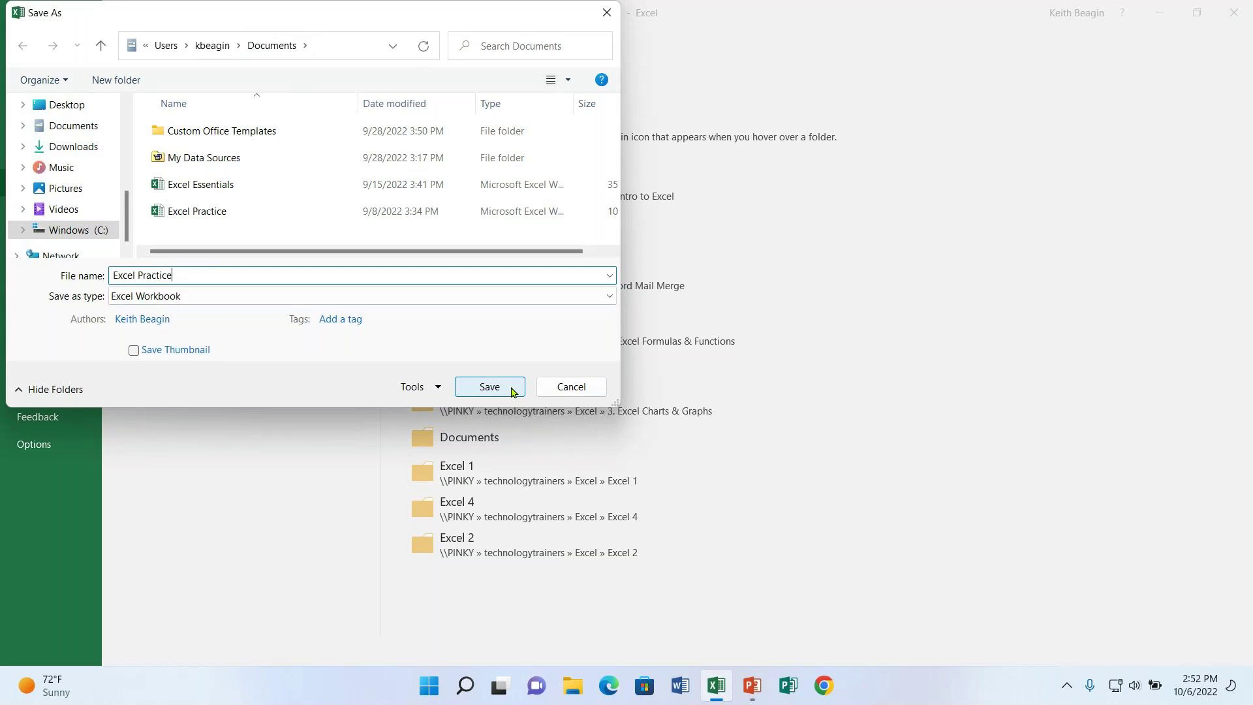
pyautogui.click(490, 387)
pyautogui.click(665, 344)
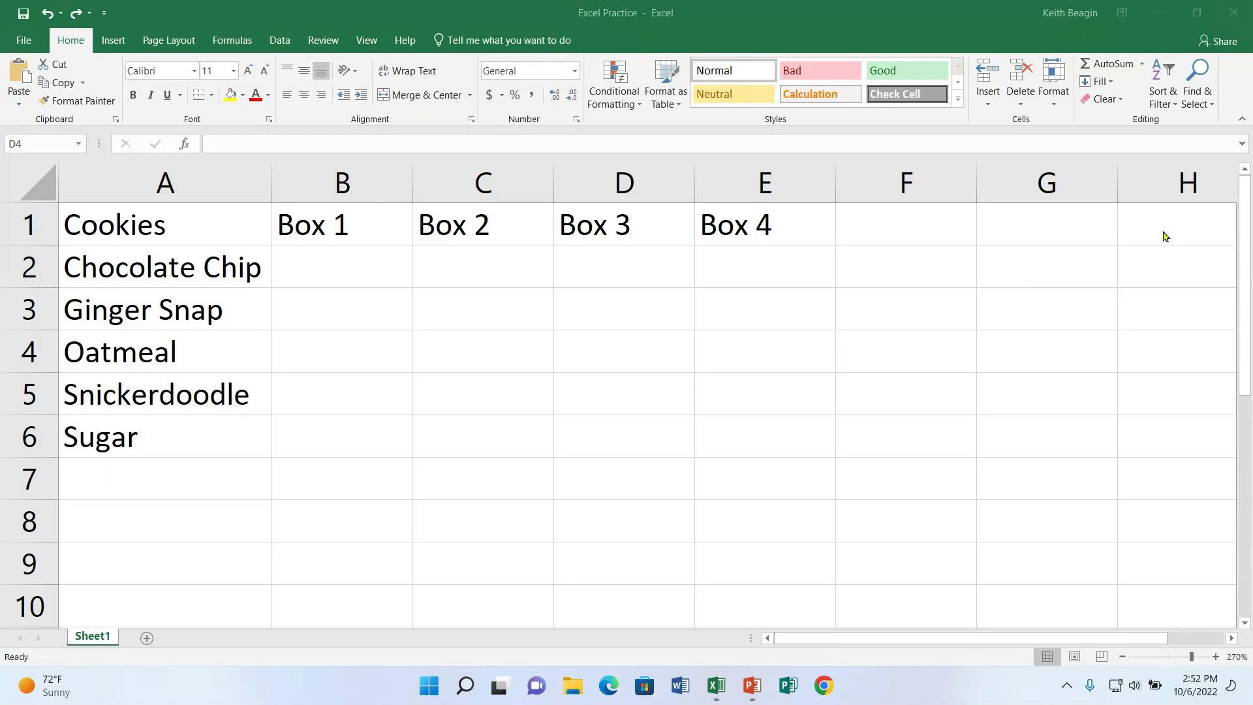
pyautogui.click(599, 357)
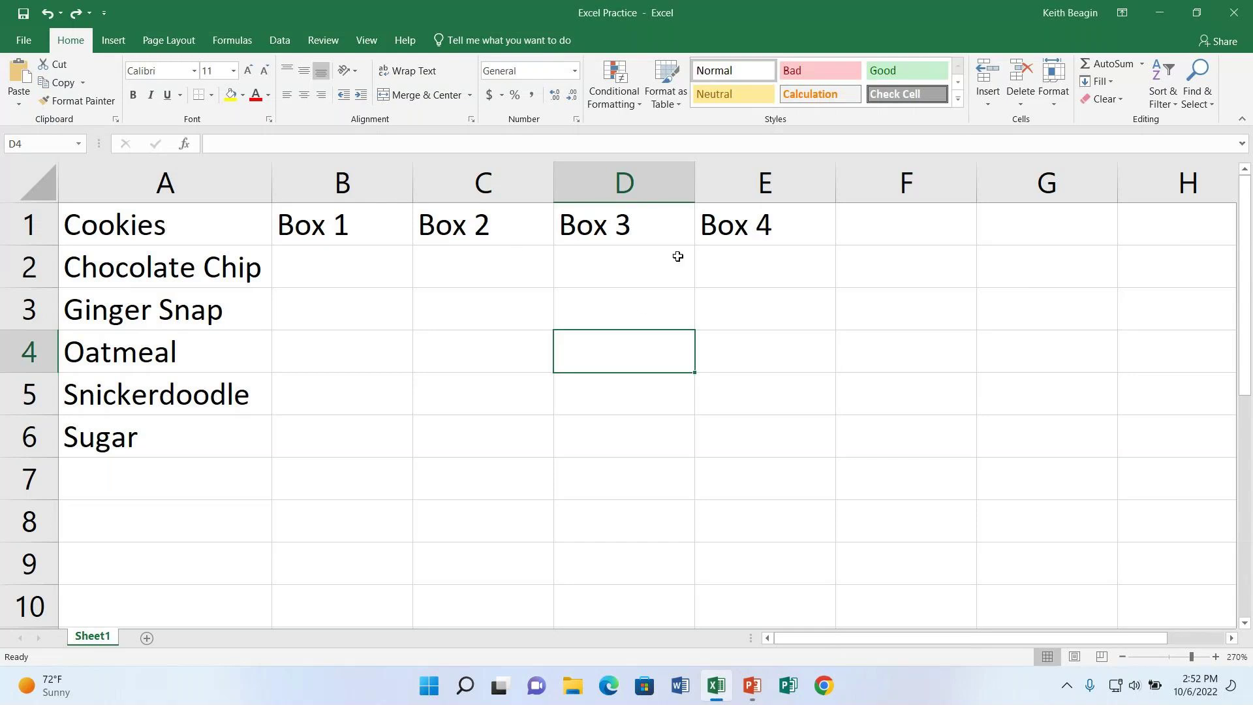
pyautogui.click(605, 265)
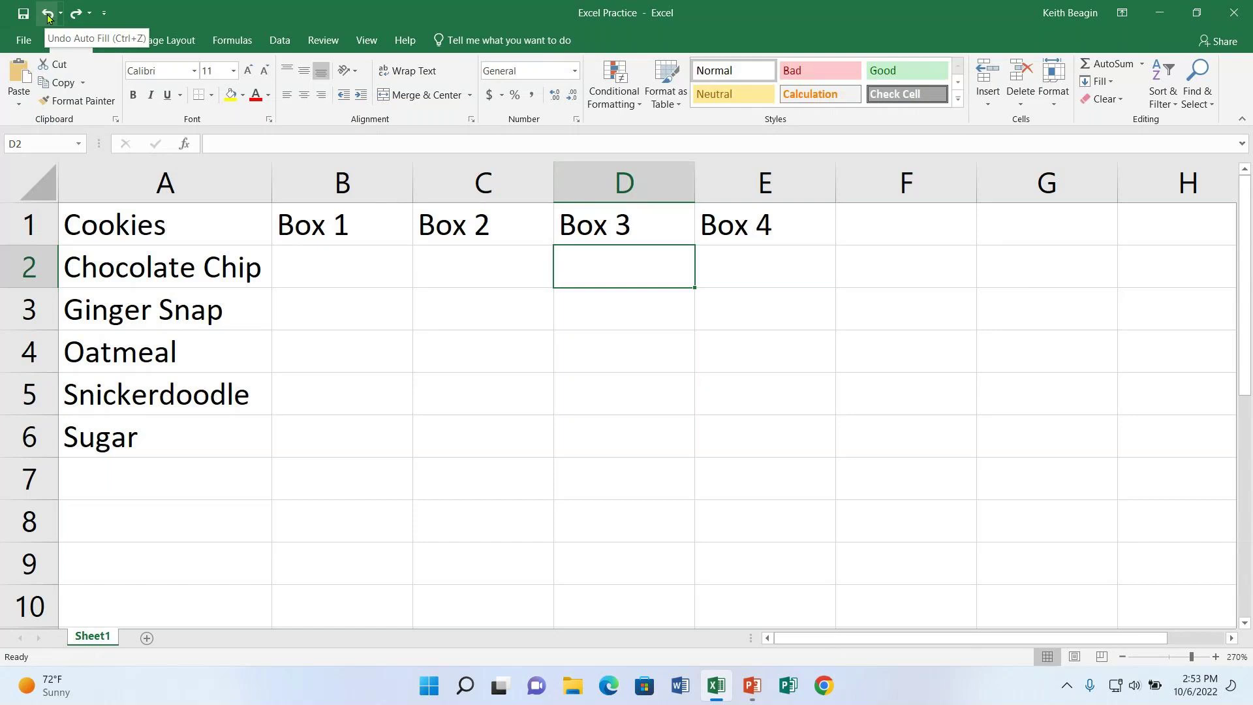
pyautogui.click(24, 40)
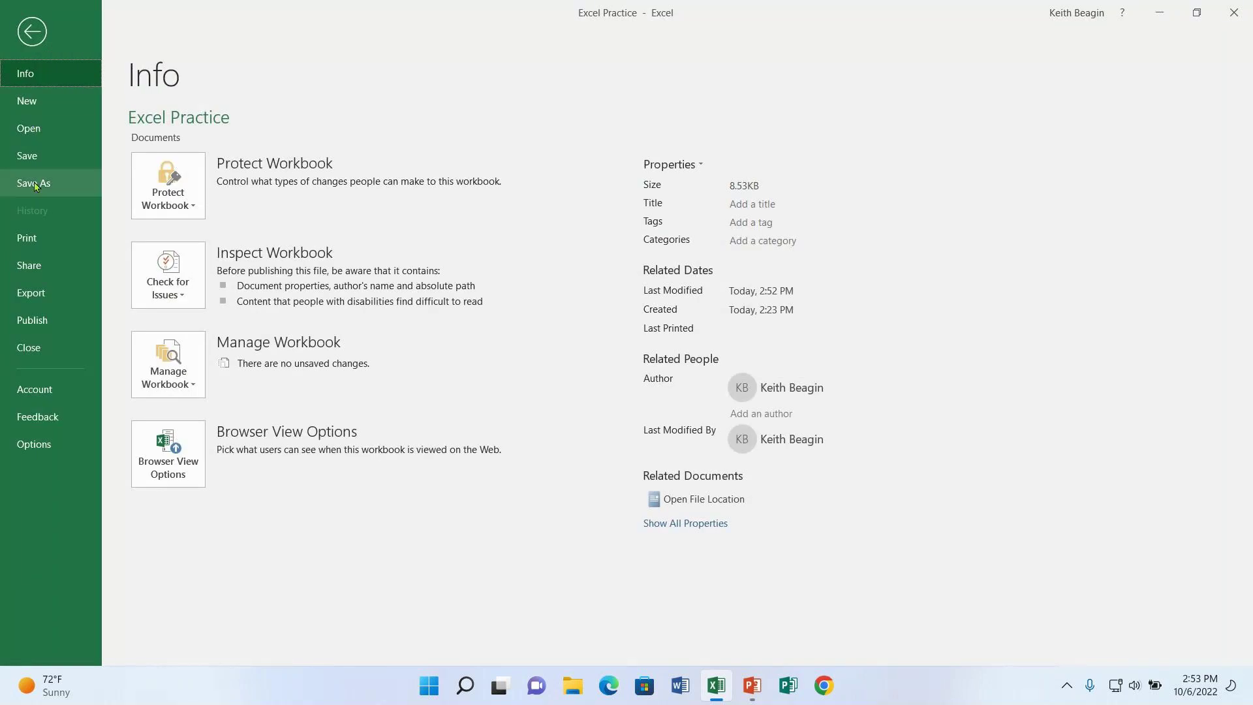
pyautogui.click(35, 184)
pyautogui.click(179, 300)
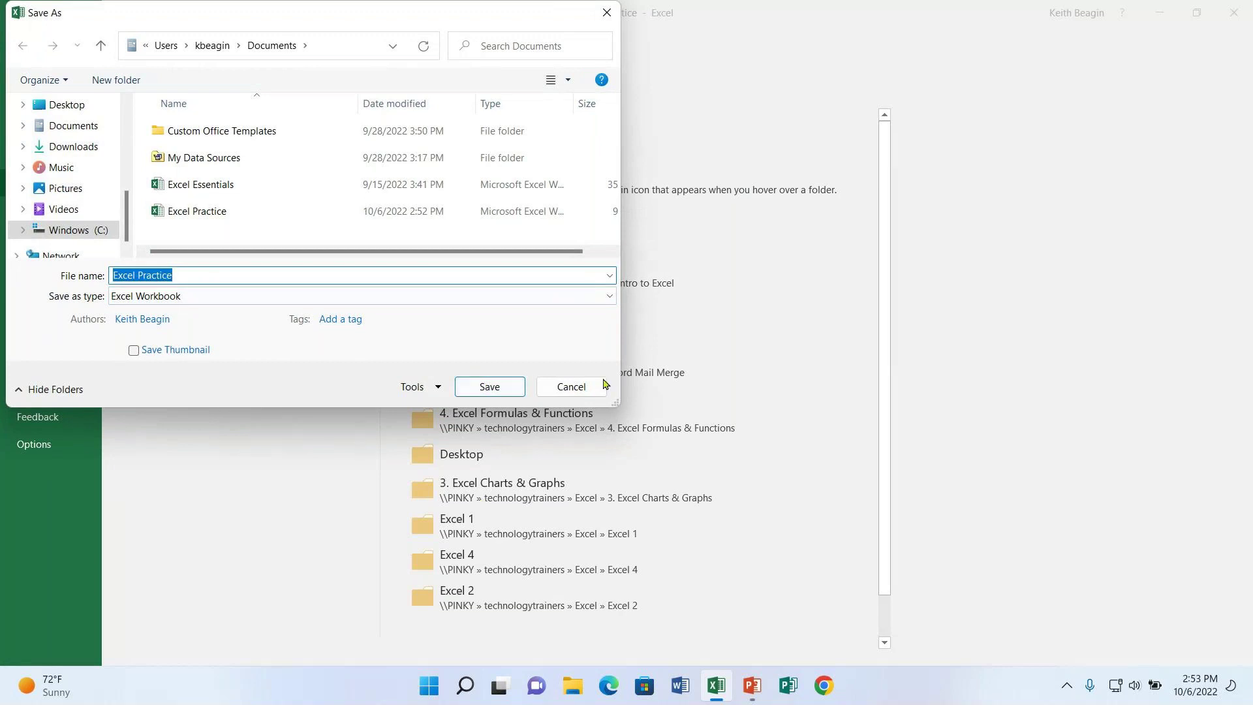
pyautogui.click(571, 387)
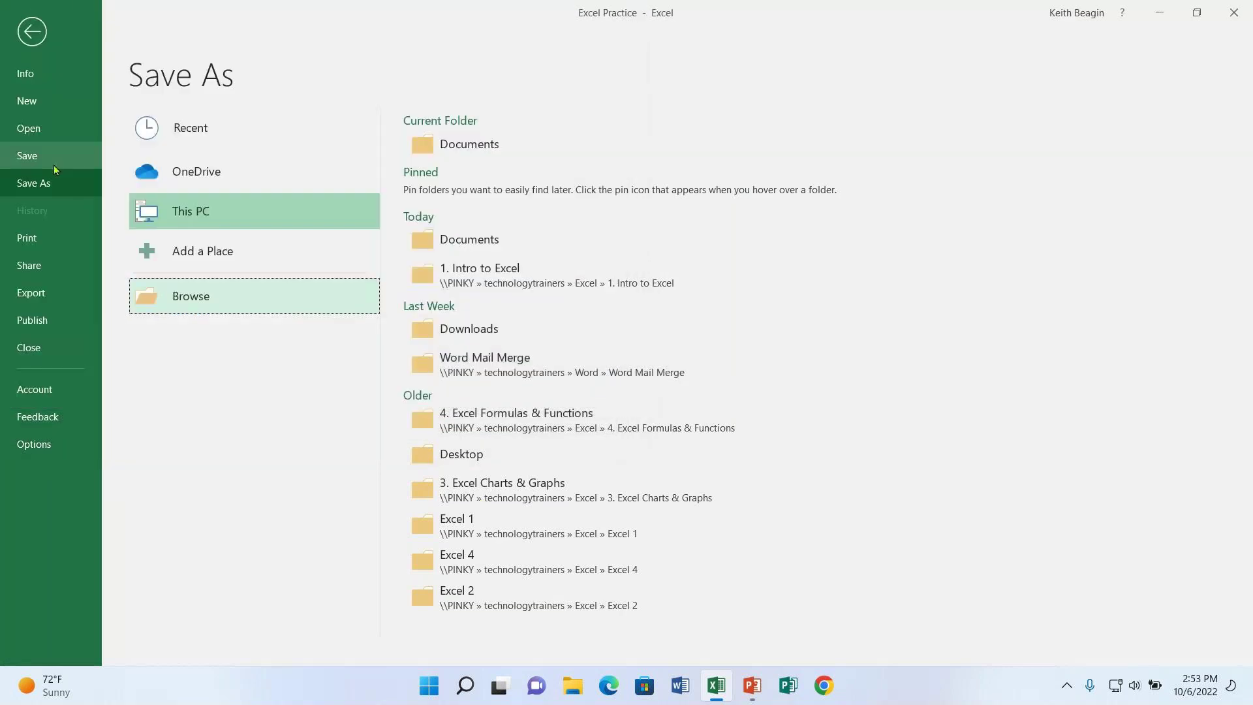
pyautogui.click(30, 31)
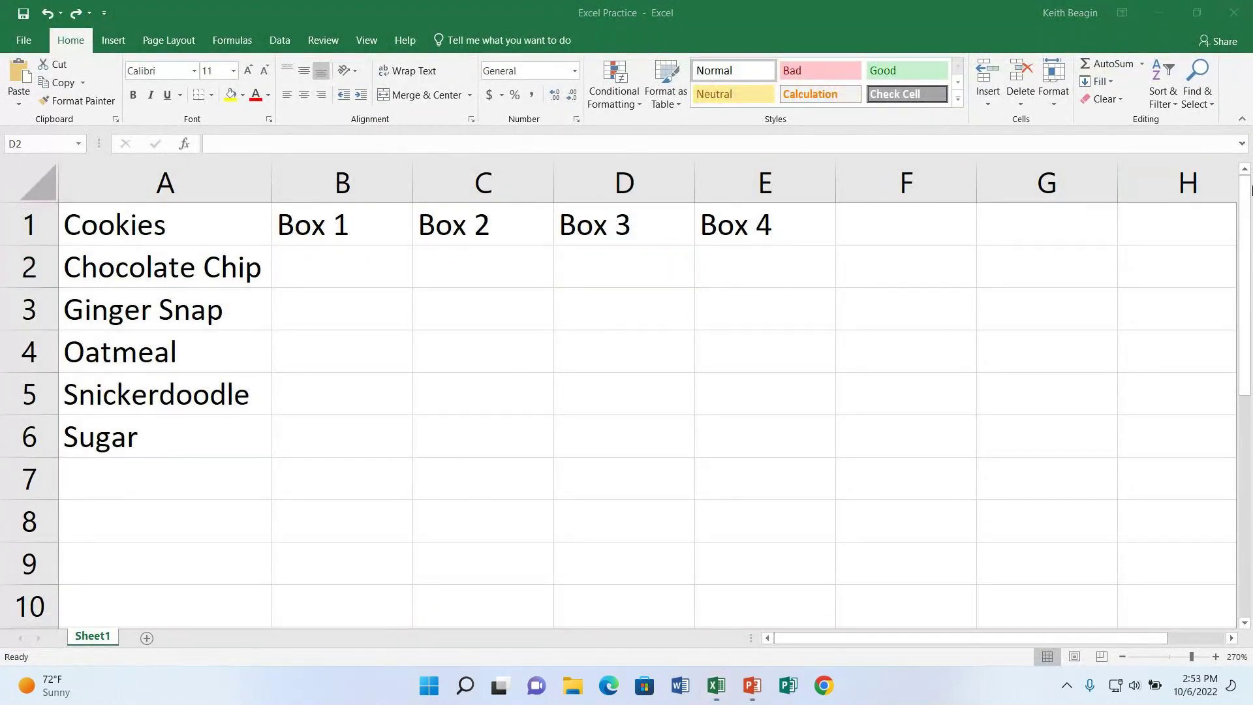
pyautogui.click(385, 275)
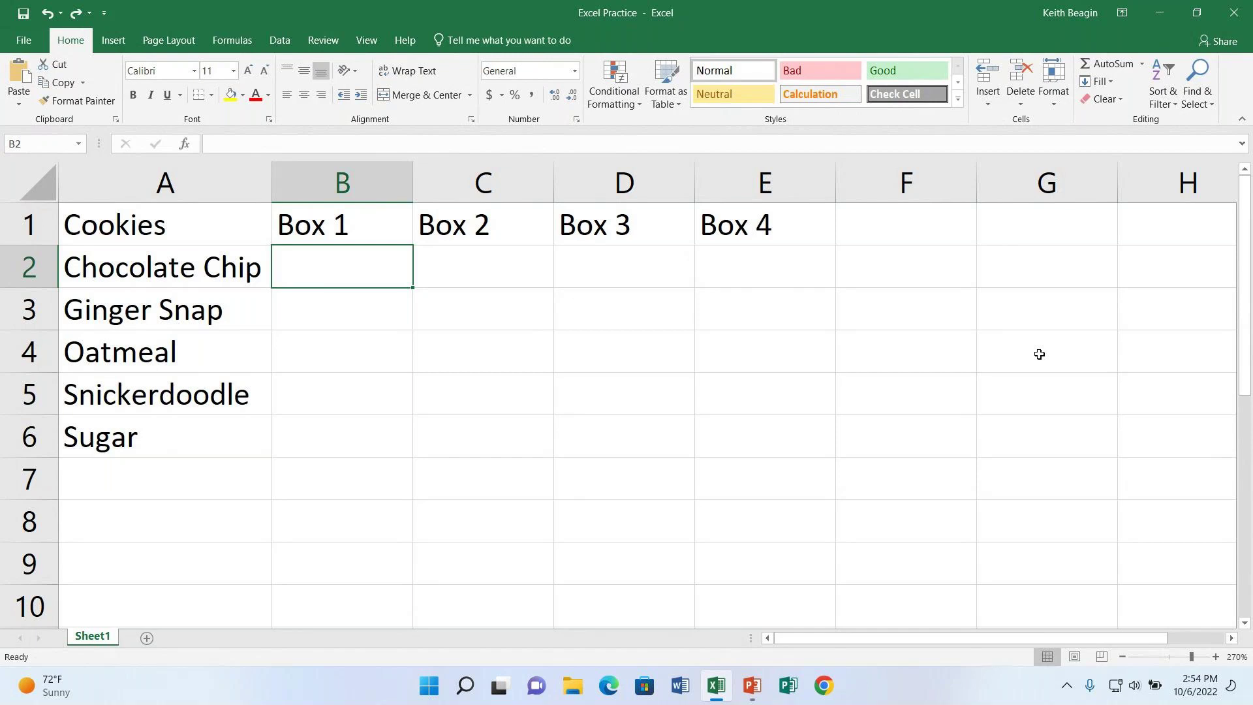
# - Enter the Box 1 counts 3, 2, 3, 2, 2 in B2:B6
pyautogui.moveTo(385, 257); pyautogui.dragTo(378, 431)
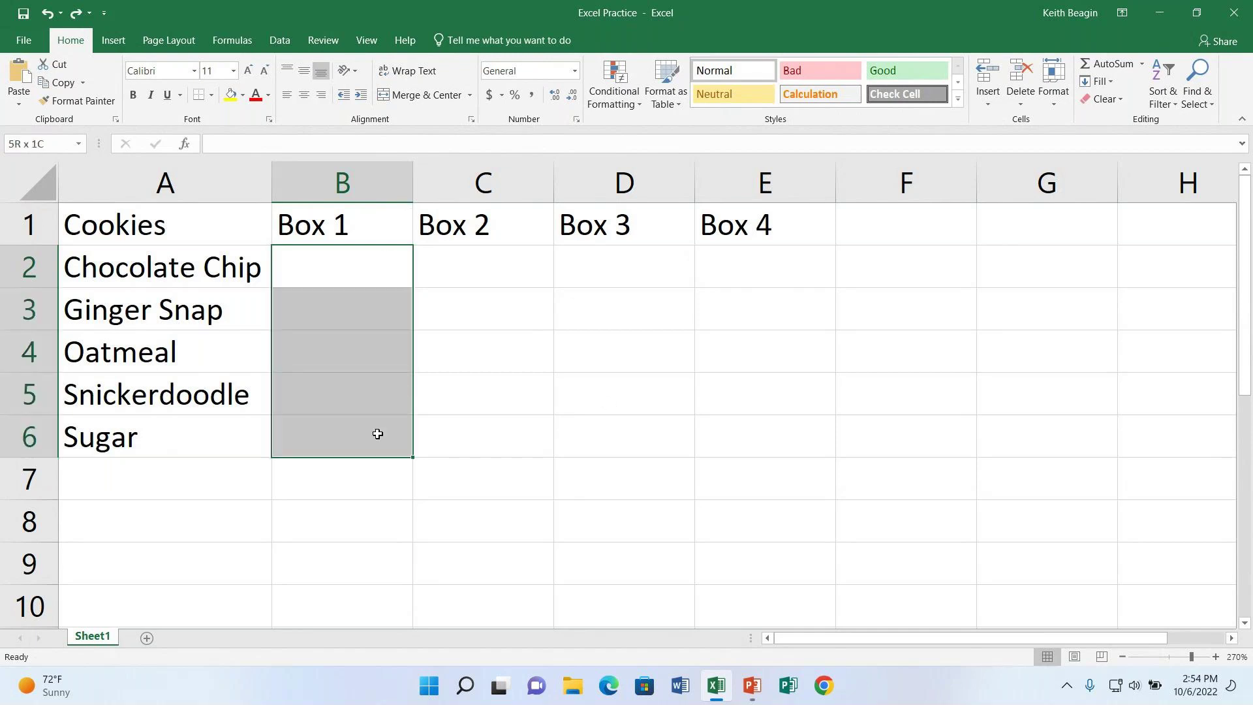
pyautogui.click(313, 279)
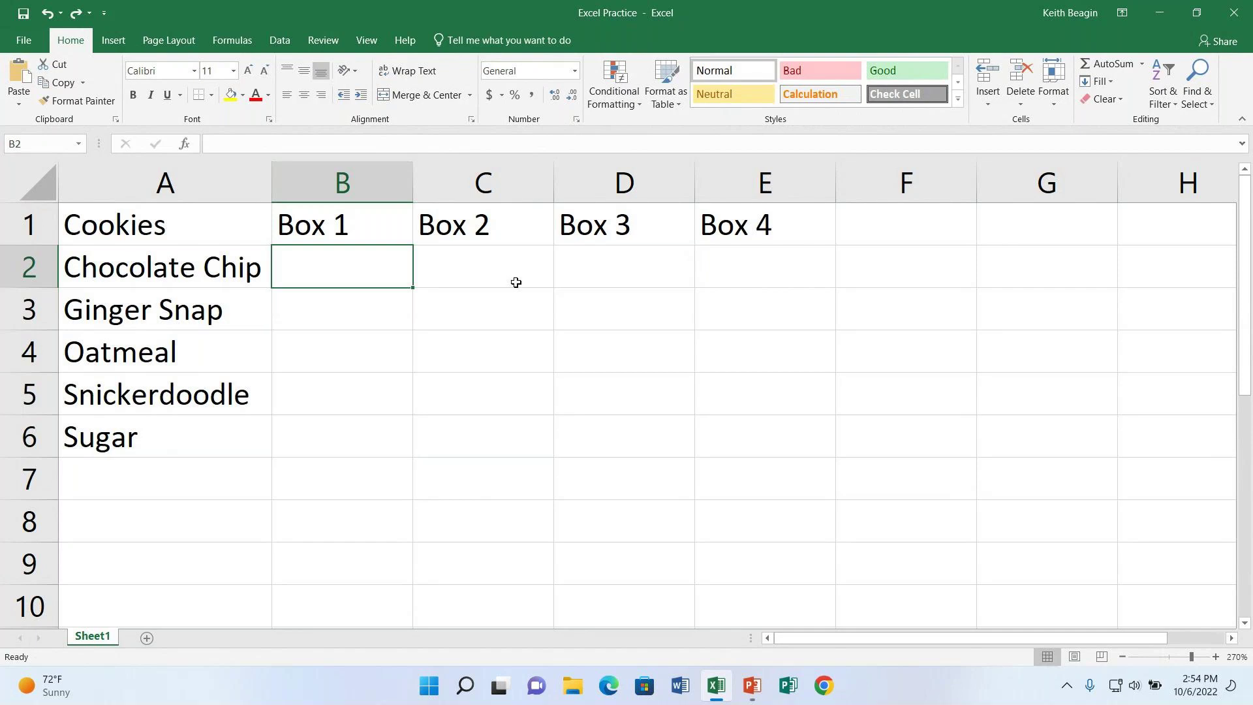
pyautogui.write('3')
pyautogui.press('Return')
pyautogui.write('2')
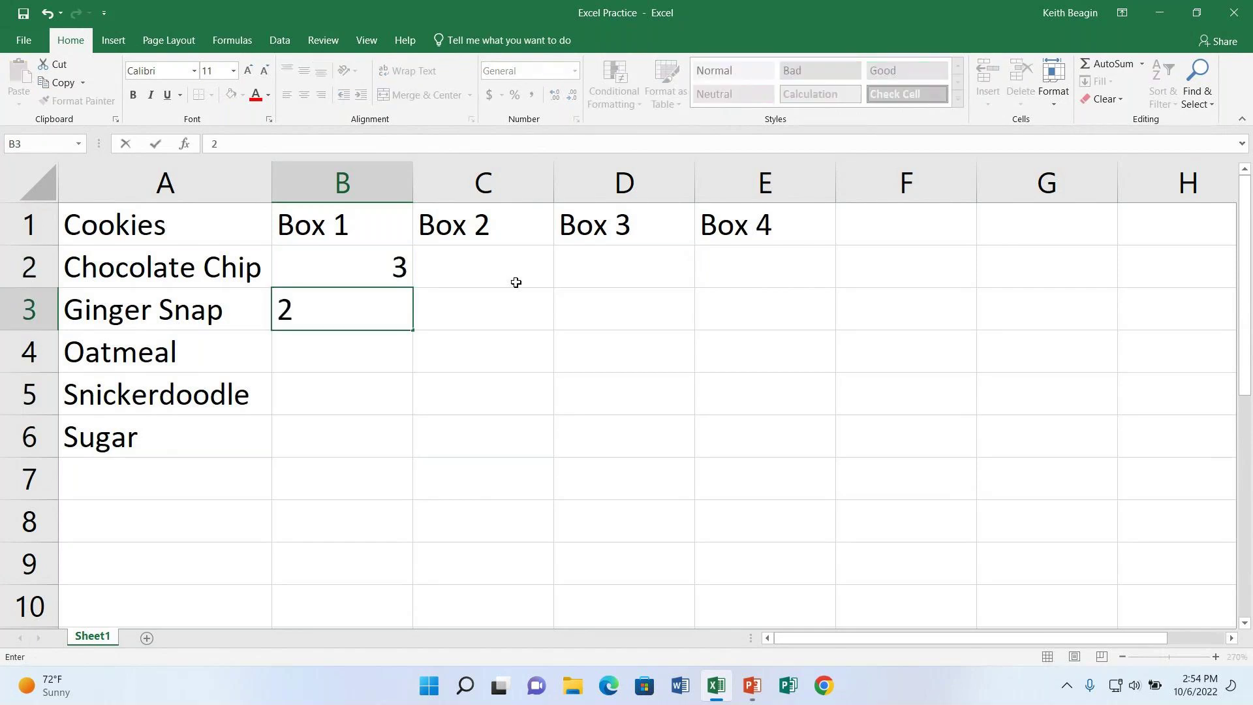
pyautogui.press('Return')
pyautogui.write('3')
pyautogui.press('Return')
pyautogui.write('2')
pyautogui.press('Return')
pyautogui.write('2')
pyautogui.press('Return')
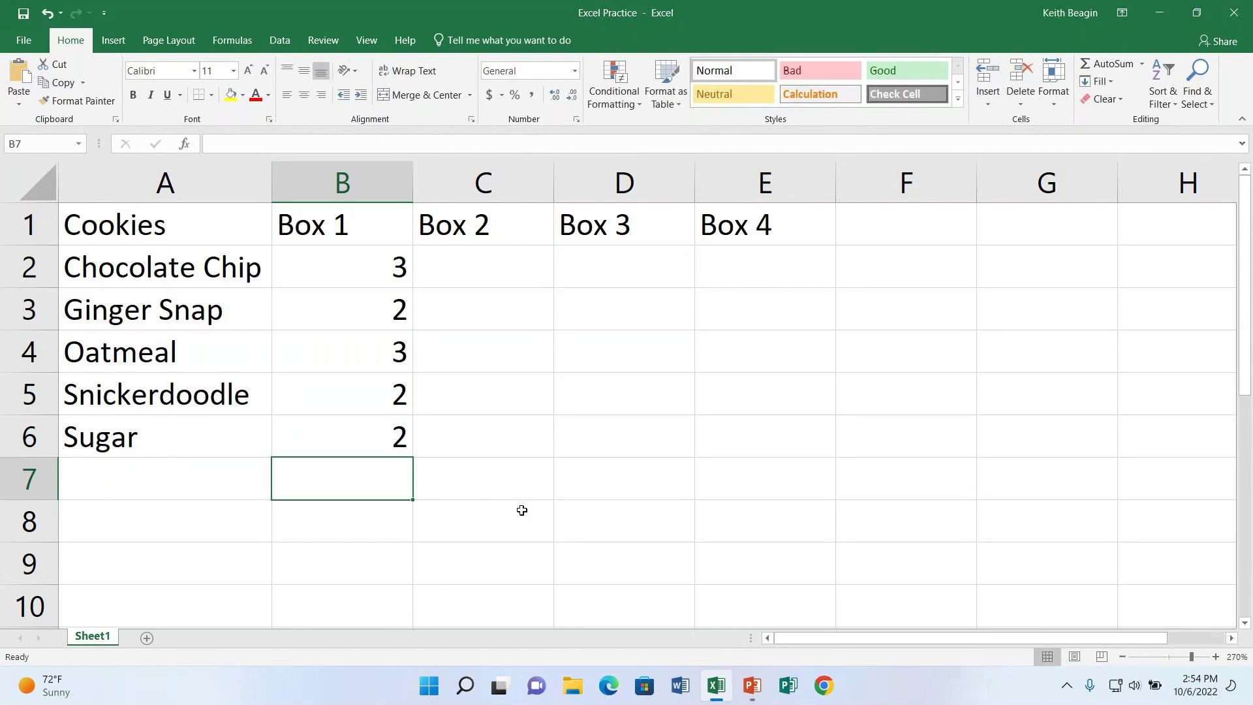
# - Enter the Box 2 counts 1, 2, 3, 4, 2 in C2:C6
pyautogui.click(488, 281)
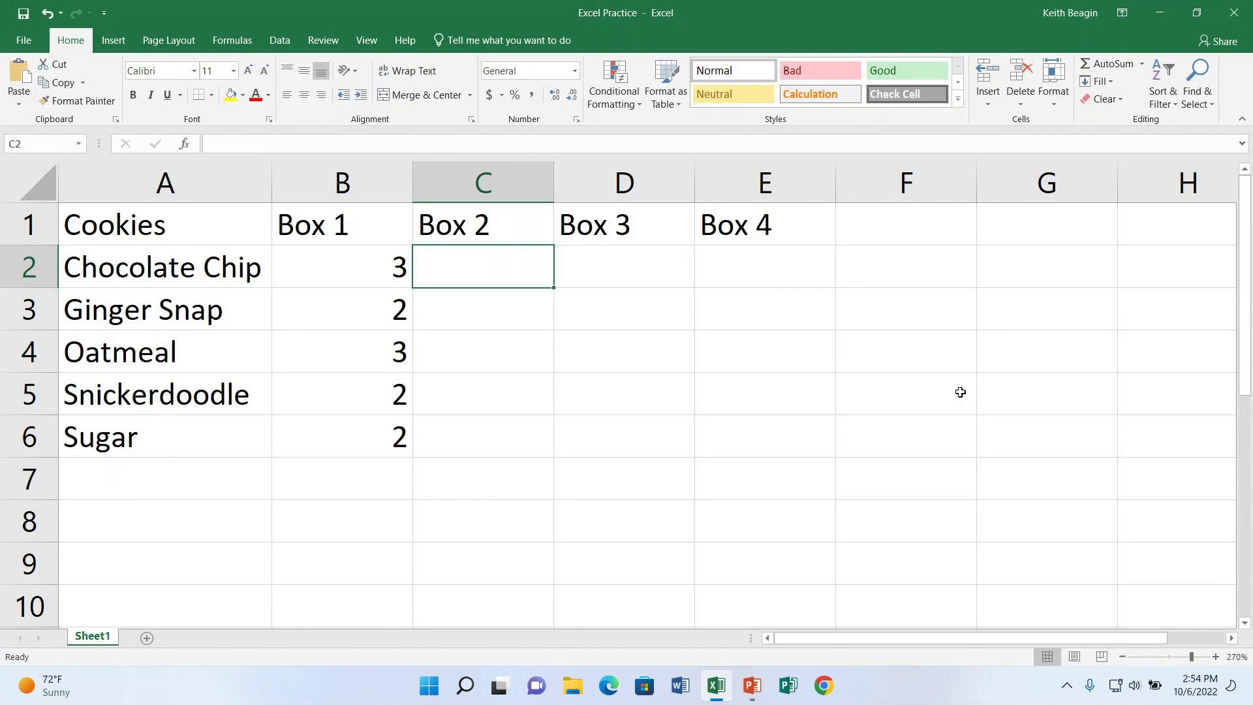
pyautogui.write('1')
pyautogui.press('Return')
pyautogui.write('2')
pyautogui.press('Return')
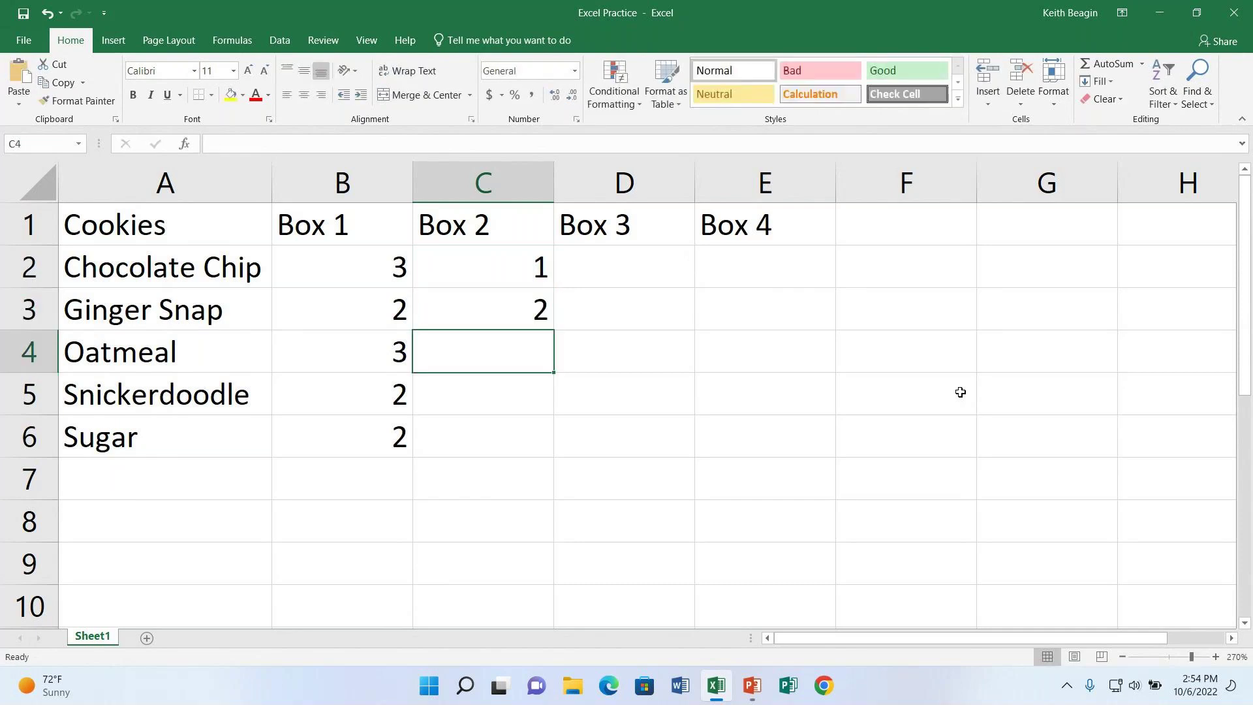
pyautogui.write('3')
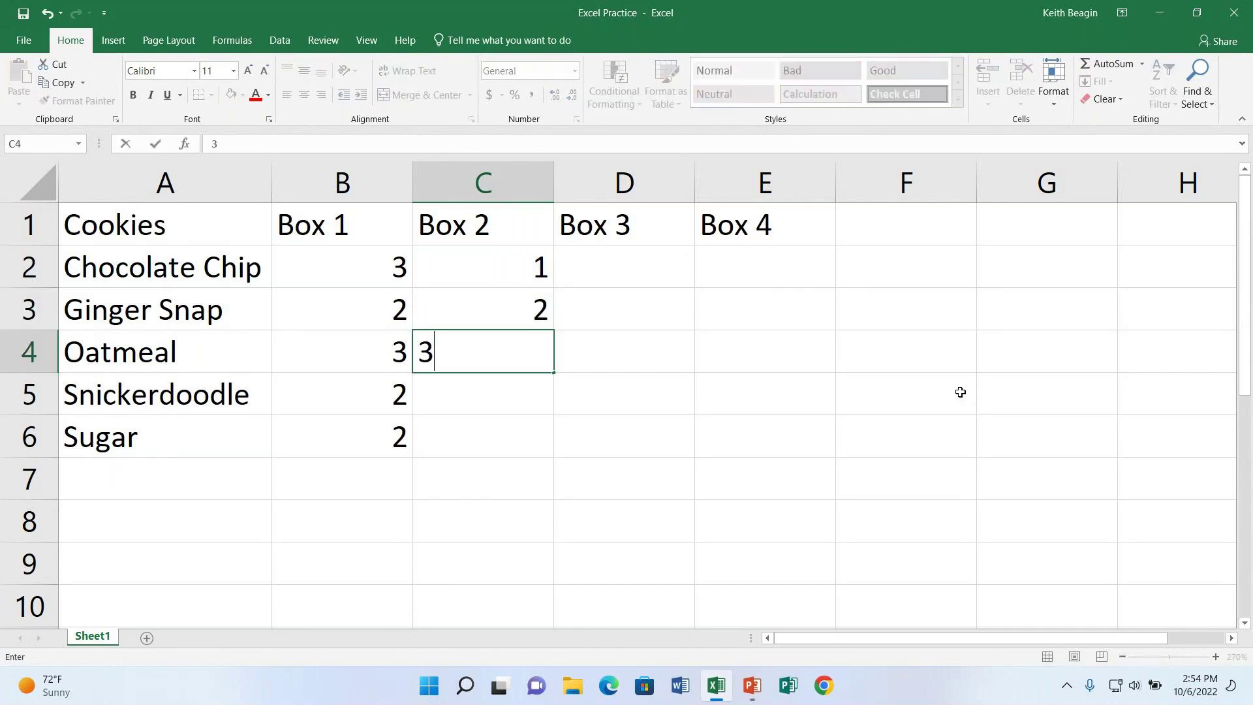
pyautogui.press('Return')
pyautogui.write('4')
pyautogui.press('Return')
pyautogui.write('2')
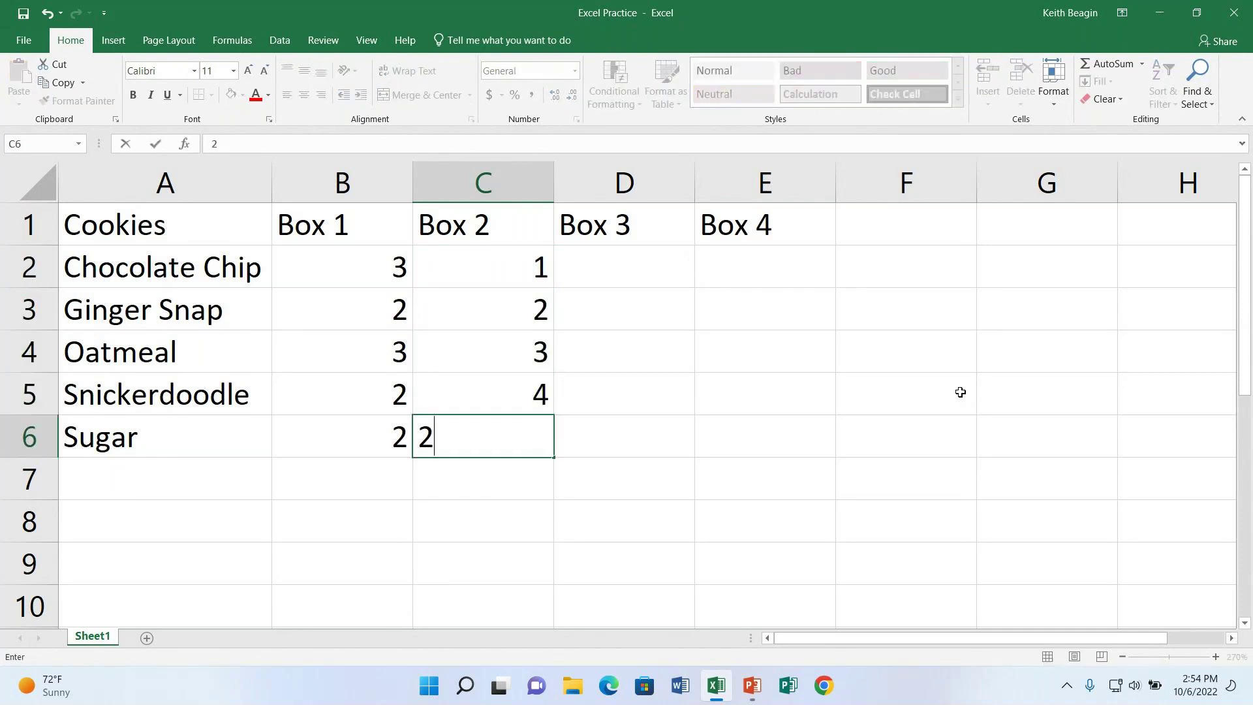
pyautogui.press('Return')
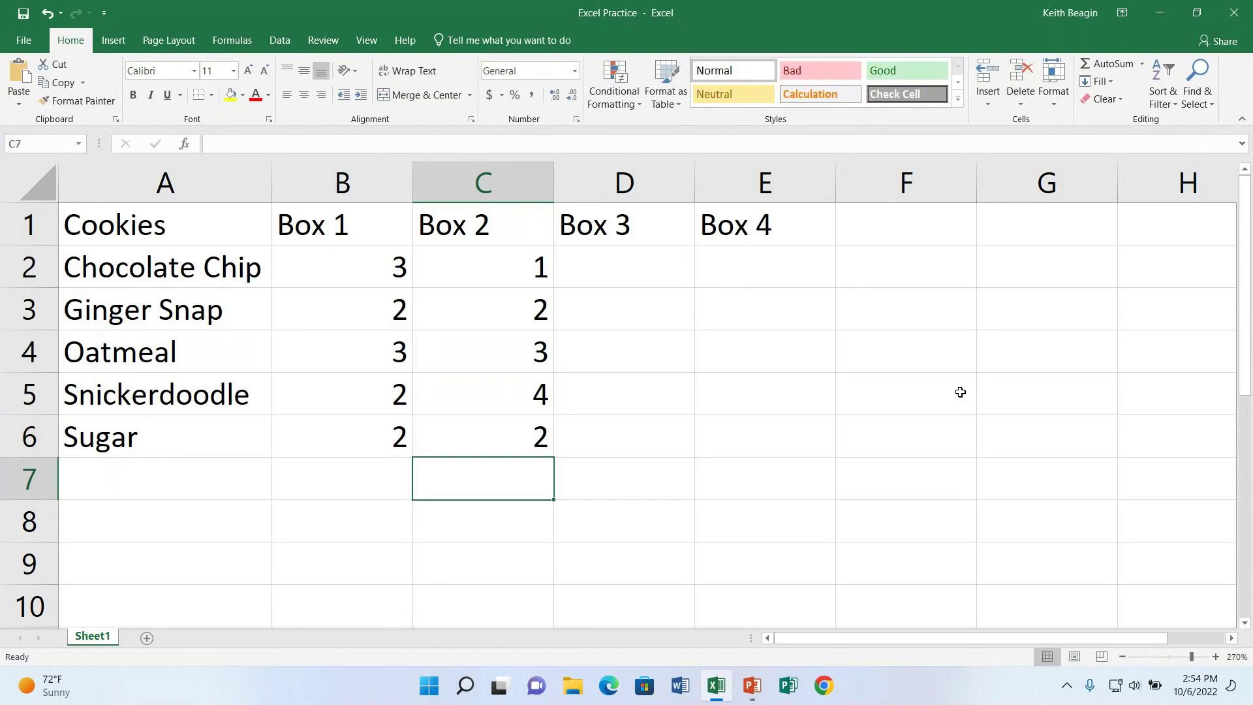
# - Enter the Box 3 counts 5, 2, 2, 1, 2 in D2:D6
pyautogui.click(583, 264)
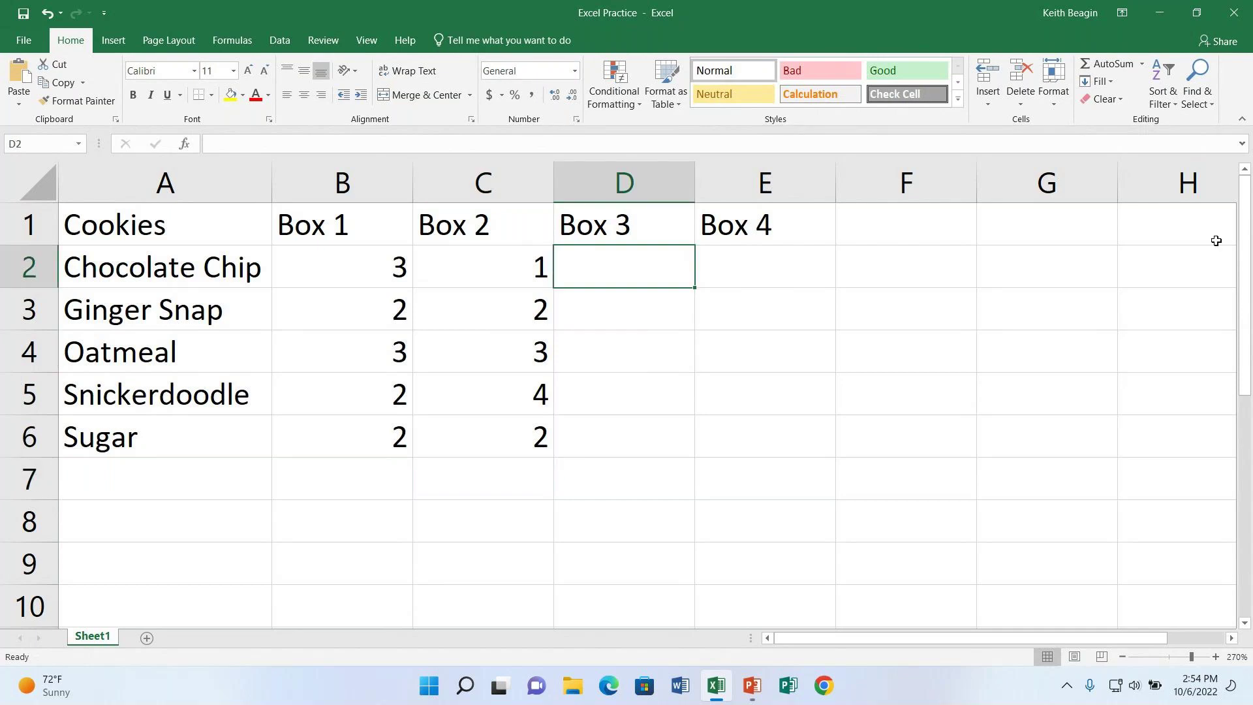
pyautogui.write('5')
pyautogui.press('Return')
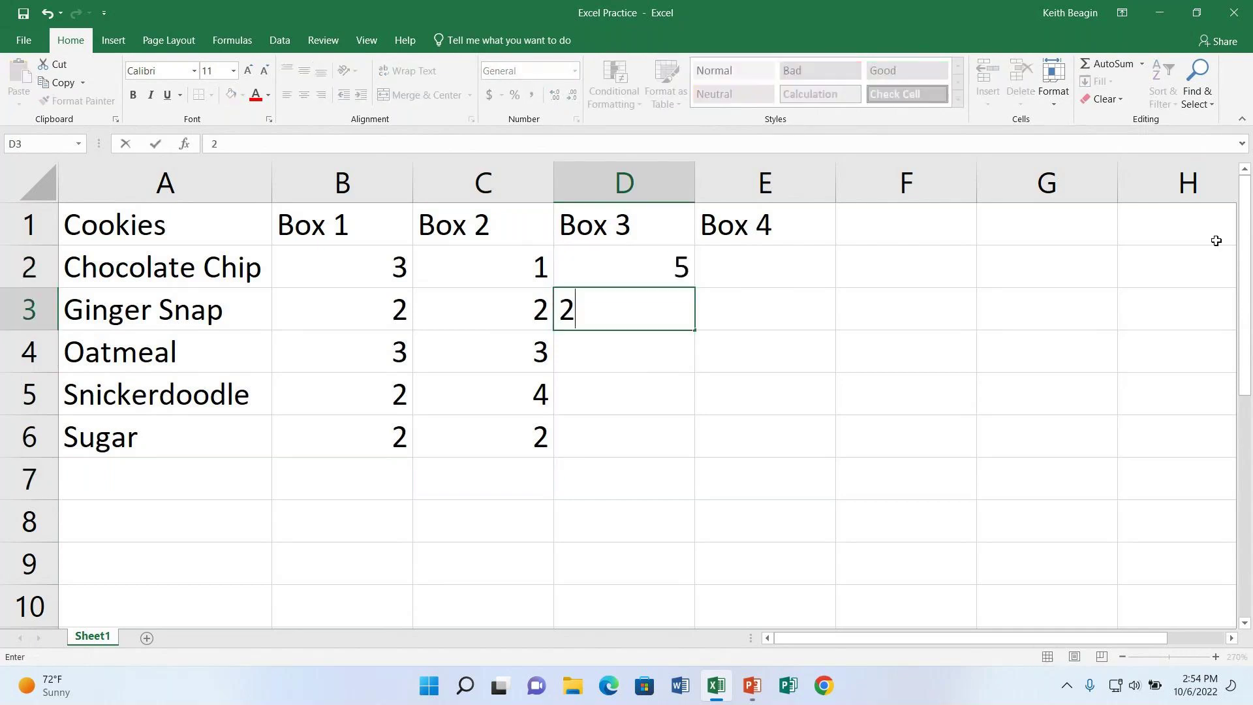
pyautogui.write('2')
pyautogui.press('Return')
pyautogui.write('2')
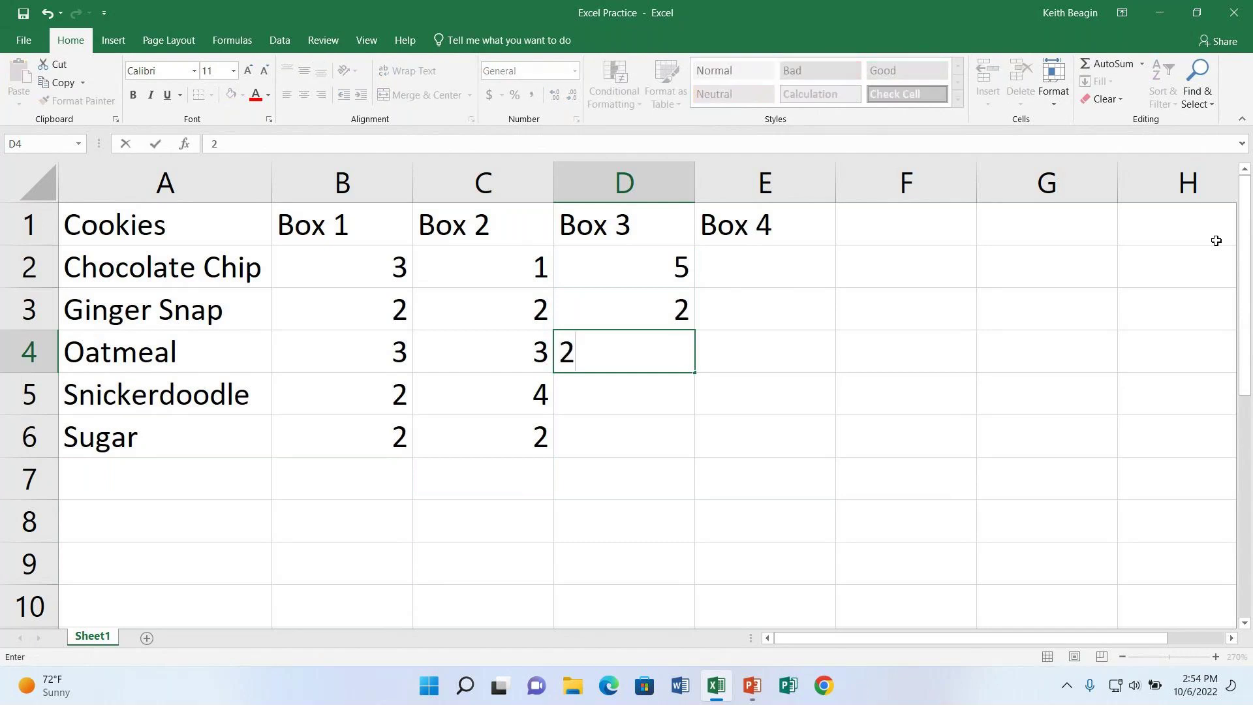
pyautogui.press('Return')
pyautogui.write('1')
pyautogui.press('Return')
pyautogui.write('2')
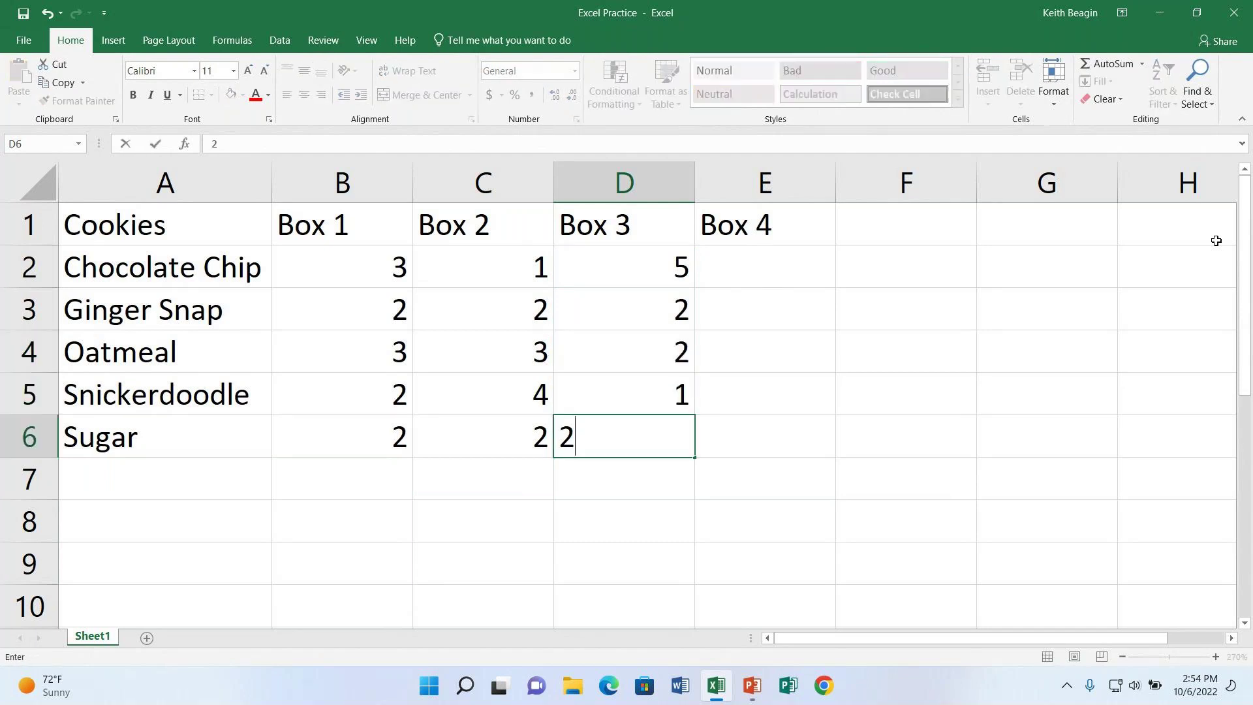
pyautogui.press('Return')
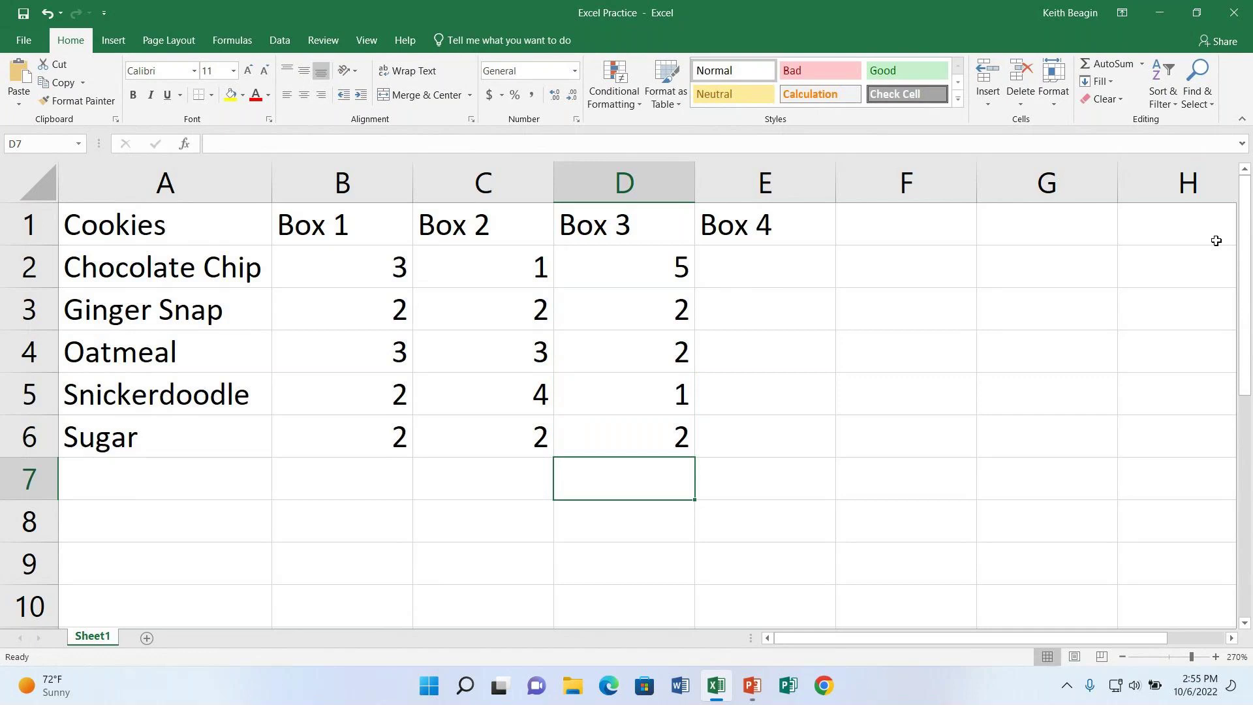
# - Enter the Box 4 counts 4, 2, 3, 2, 1 in E2:E6, correcting the E2 typo
pyautogui.click(780, 281)
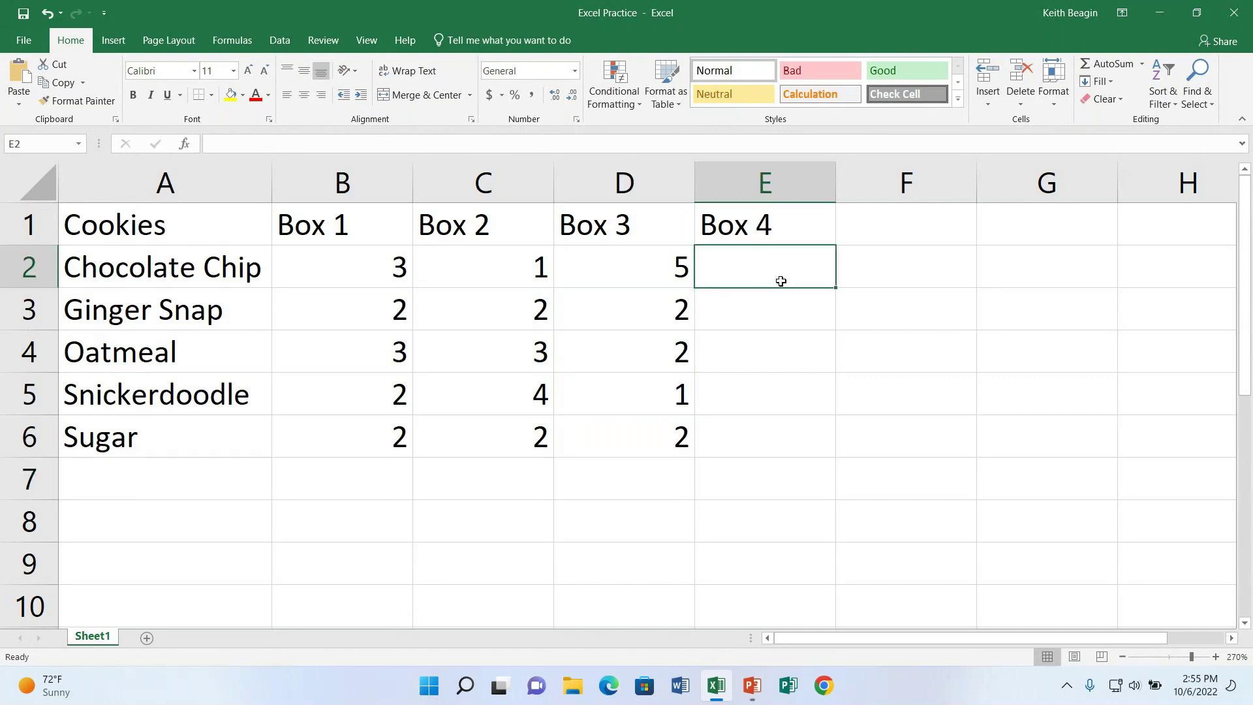
pyautogui.write('s4')
pyautogui.press('Return')
pyautogui.click(808, 281)
pyautogui.press('BackSpace')
pyautogui.write('4')
pyautogui.press('Return')
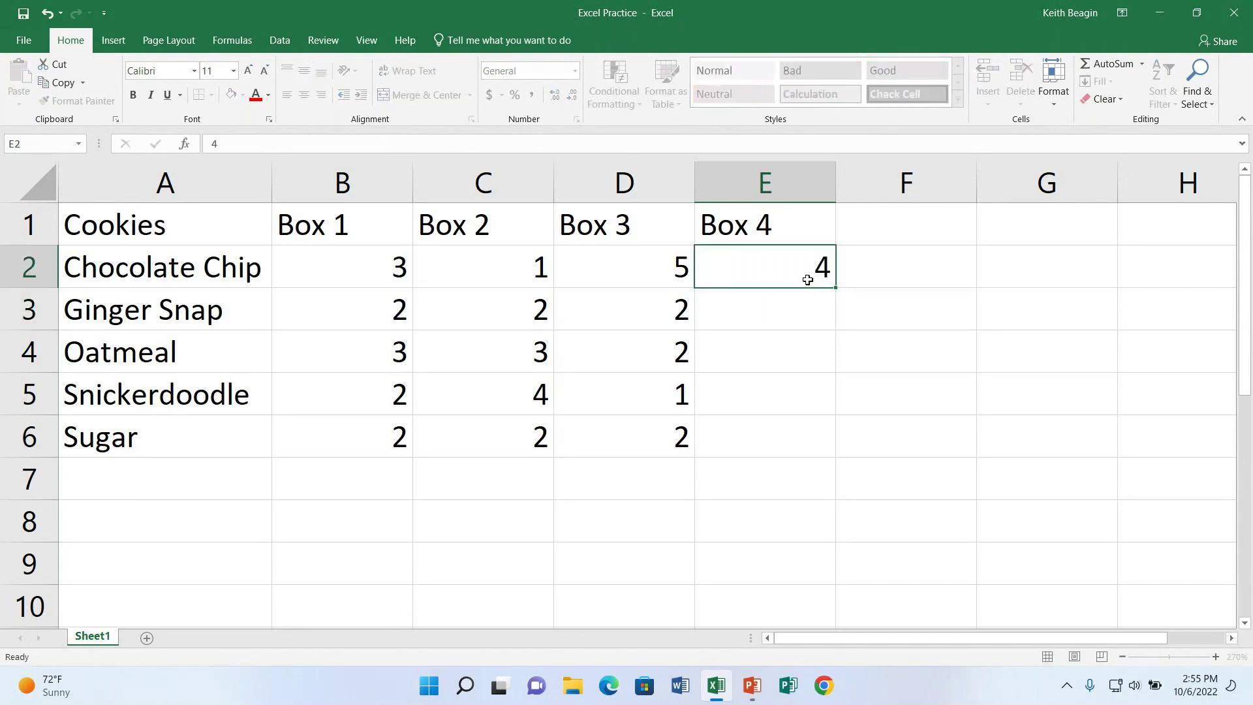
pyautogui.write('2')
pyautogui.press('Return')
pyautogui.write('3')
pyautogui.press('Return')
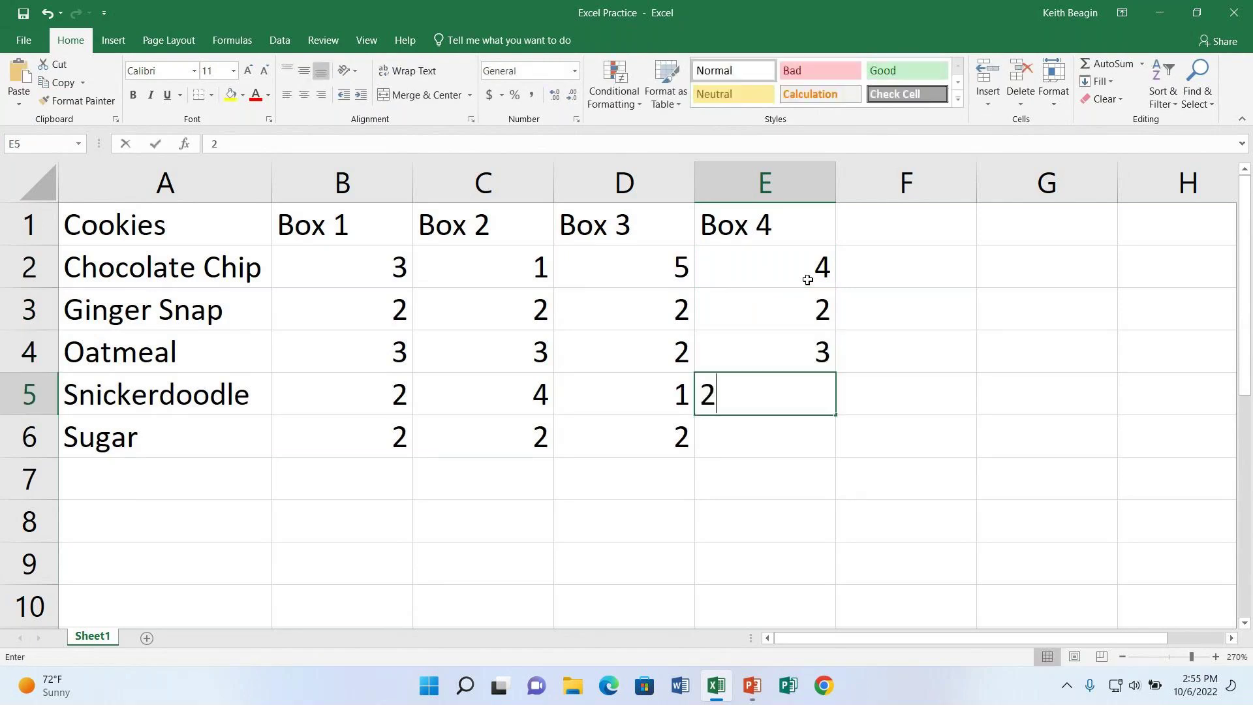
pyautogui.write('2')
pyautogui.press('Return')
pyautogui.write('1')
pyautogui.press('Return')
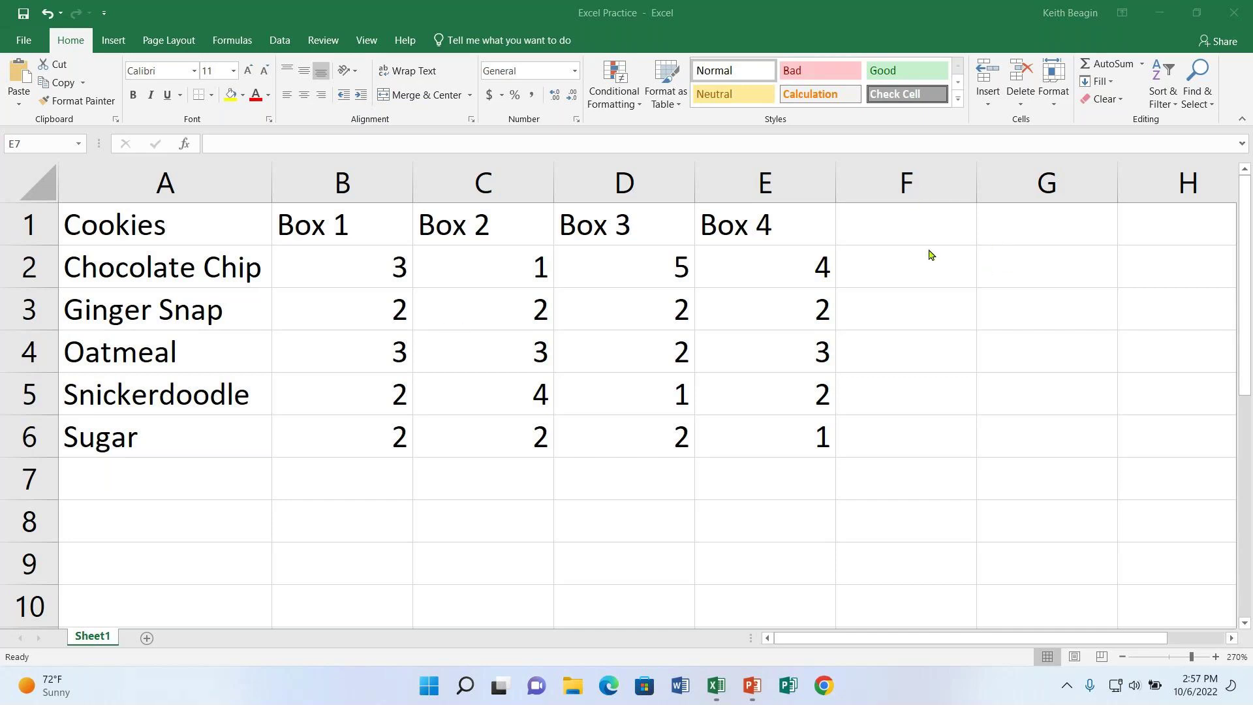
pyautogui.click(738, 280)
pyautogui.click(601, 229)
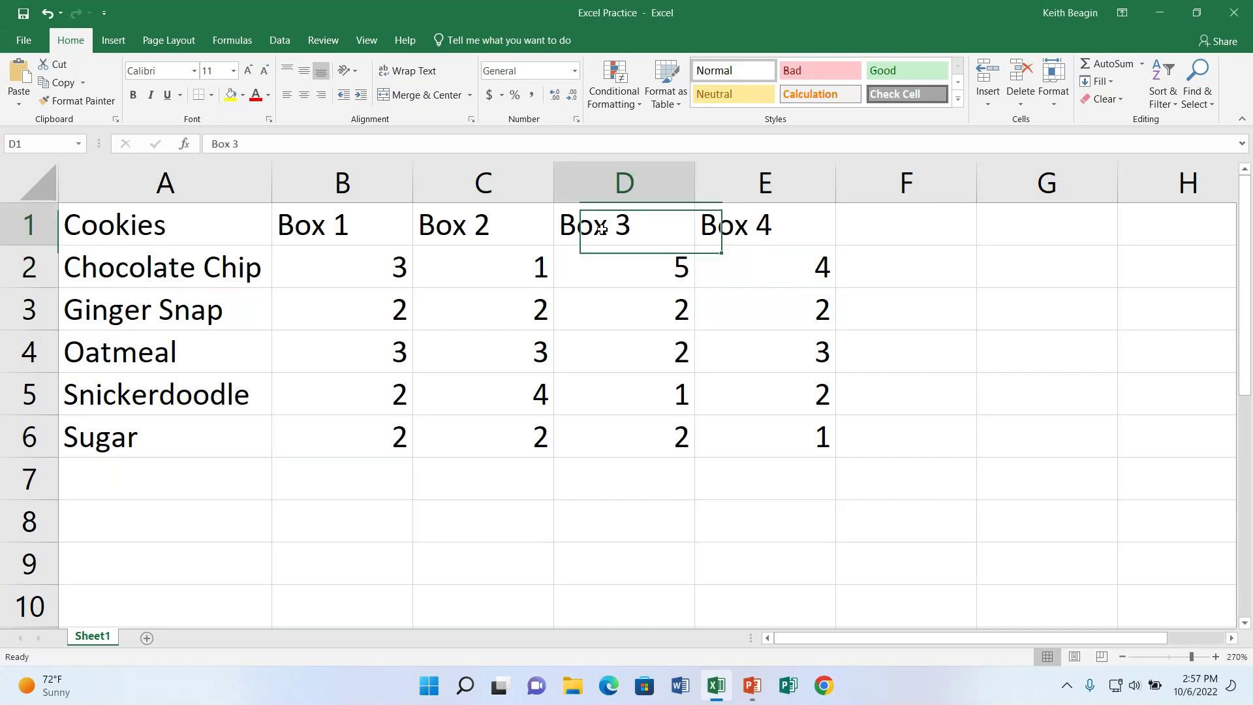
pyautogui.click(628, 355)
pyautogui.moveTo(233, 354); pyautogui.dragTo(639, 353)
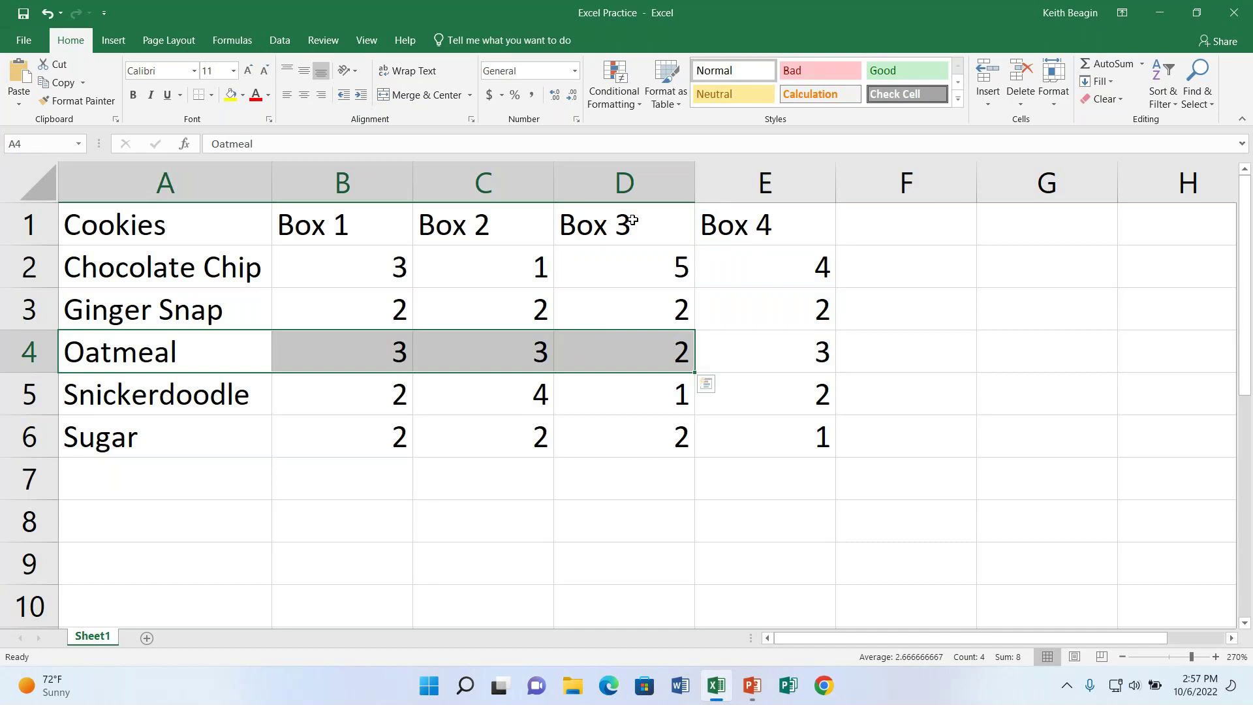
pyautogui.moveTo(624, 221); pyautogui.dragTo(625, 341)
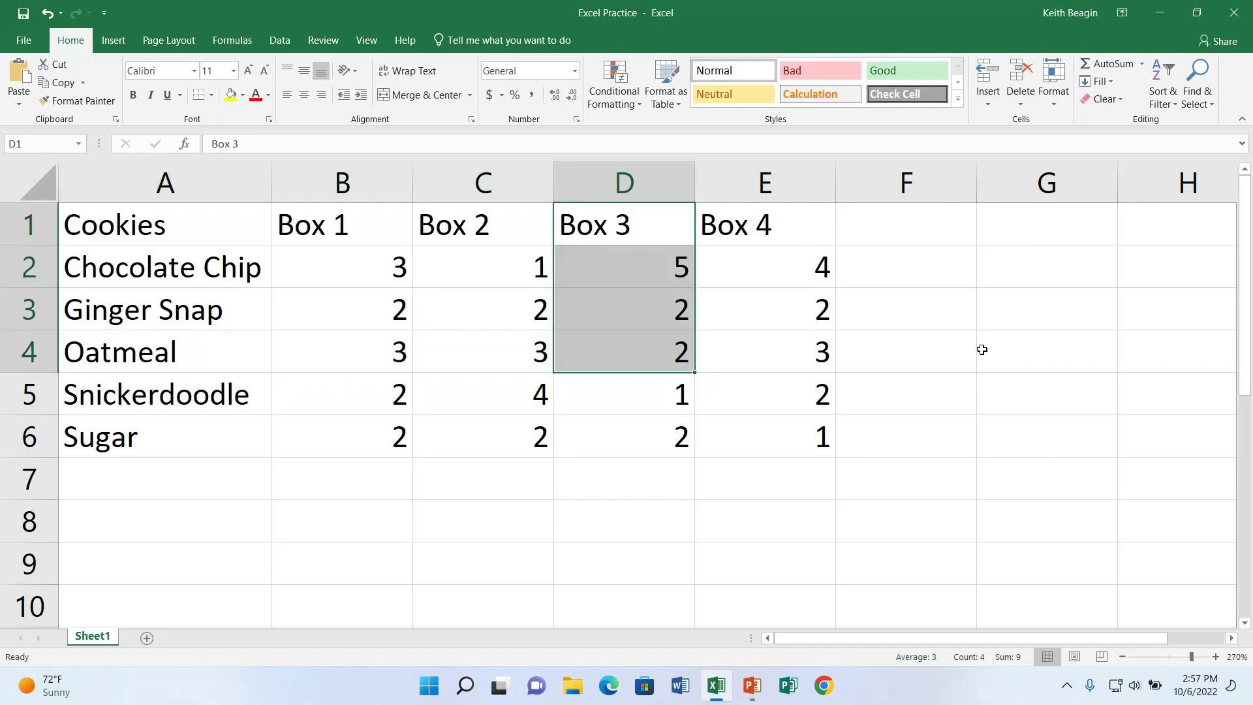
pyautogui.click(818, 396)
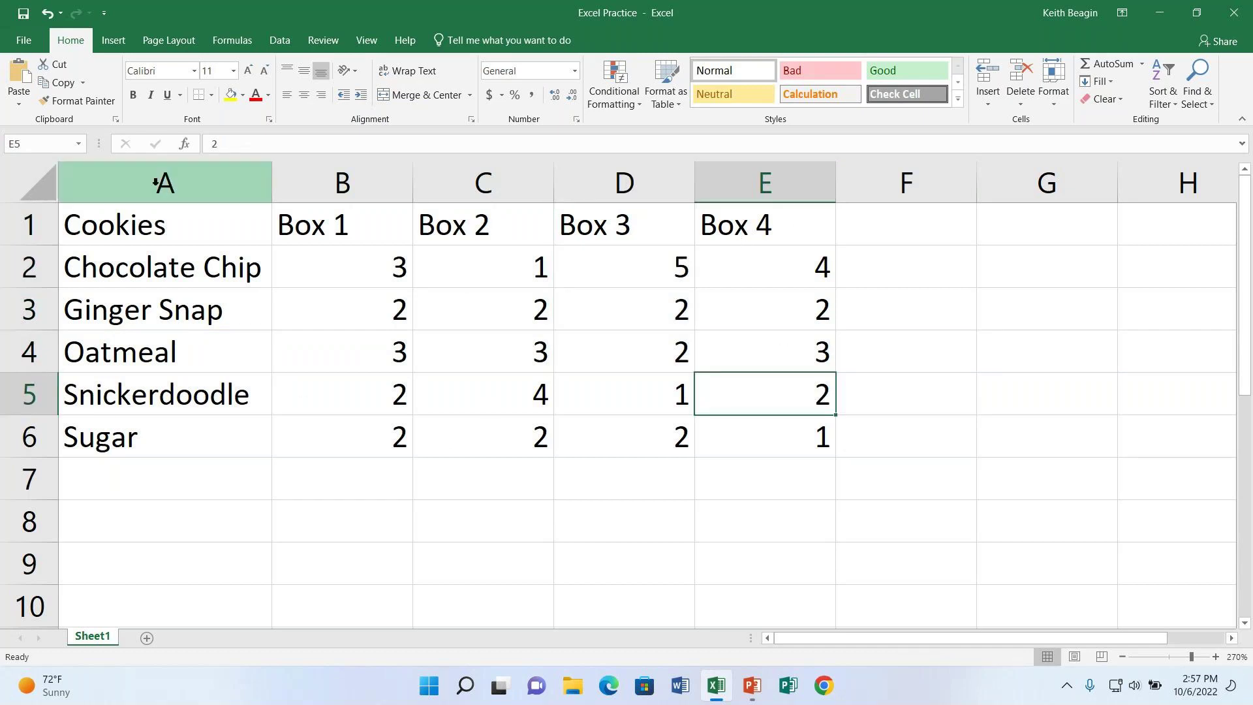
pyautogui.click(186, 226)
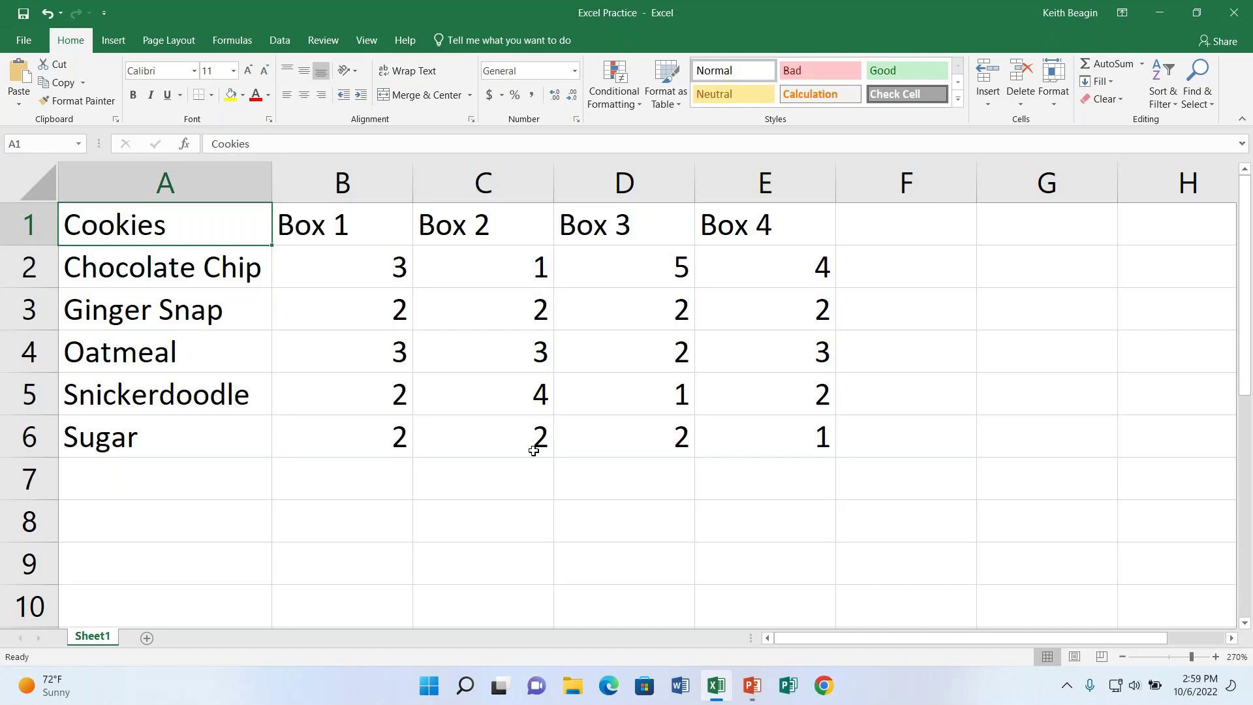
pyautogui.click(392, 275)
pyautogui.moveTo(392, 275); pyautogui.dragTo(370, 448)
pyautogui.click(343, 264)
pyautogui.moveTo(343, 264); pyautogui.dragTo(770, 268)
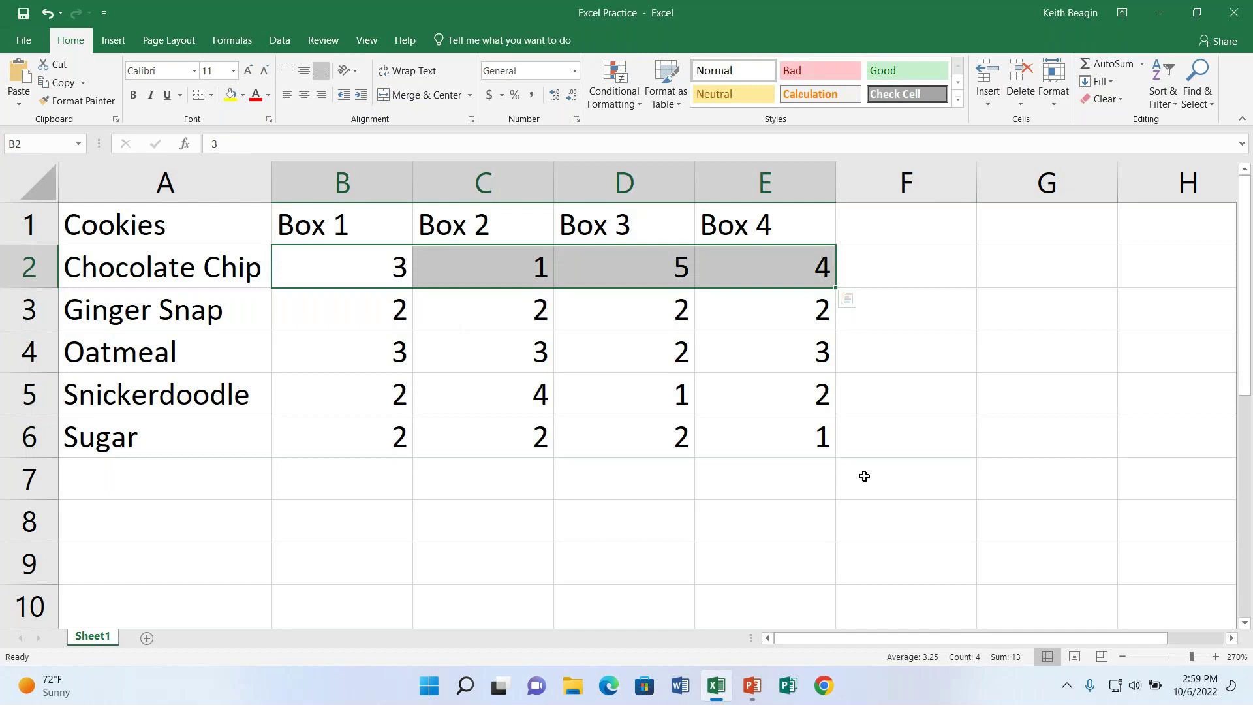
pyautogui.click(369, 223)
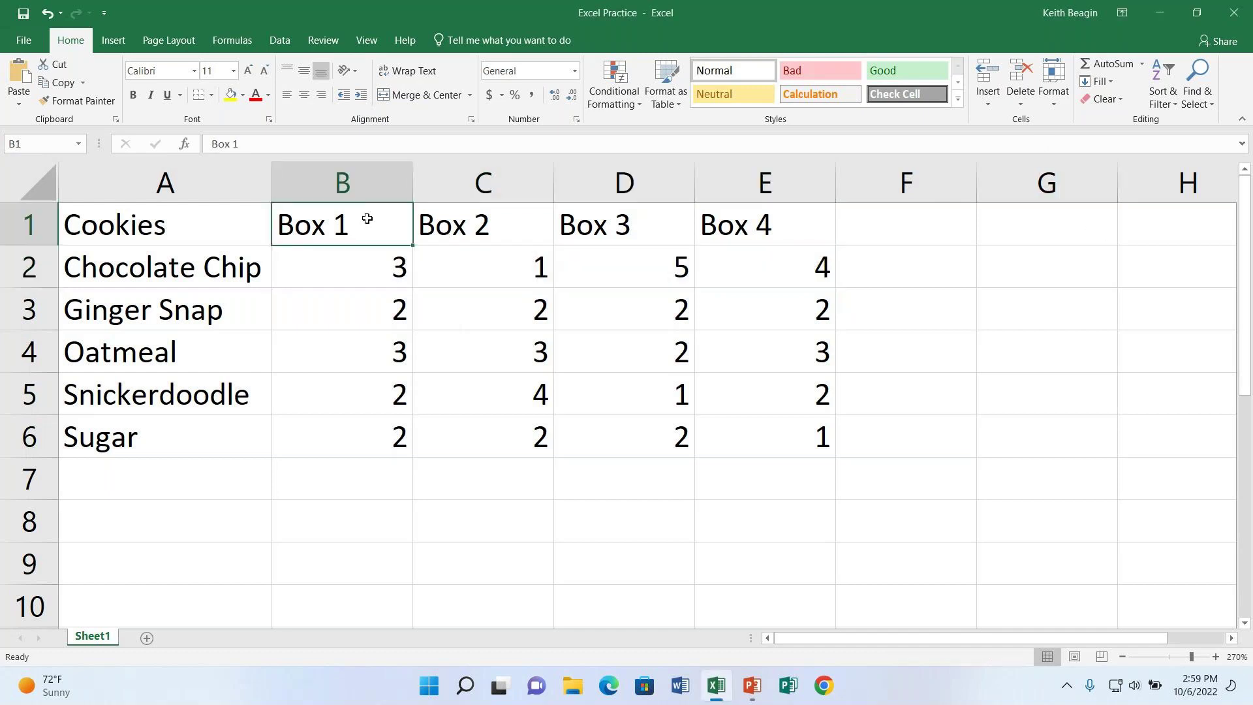
pyautogui.click(347, 186)
pyautogui.moveTo(395, 265); pyautogui.dragTo(396, 436)
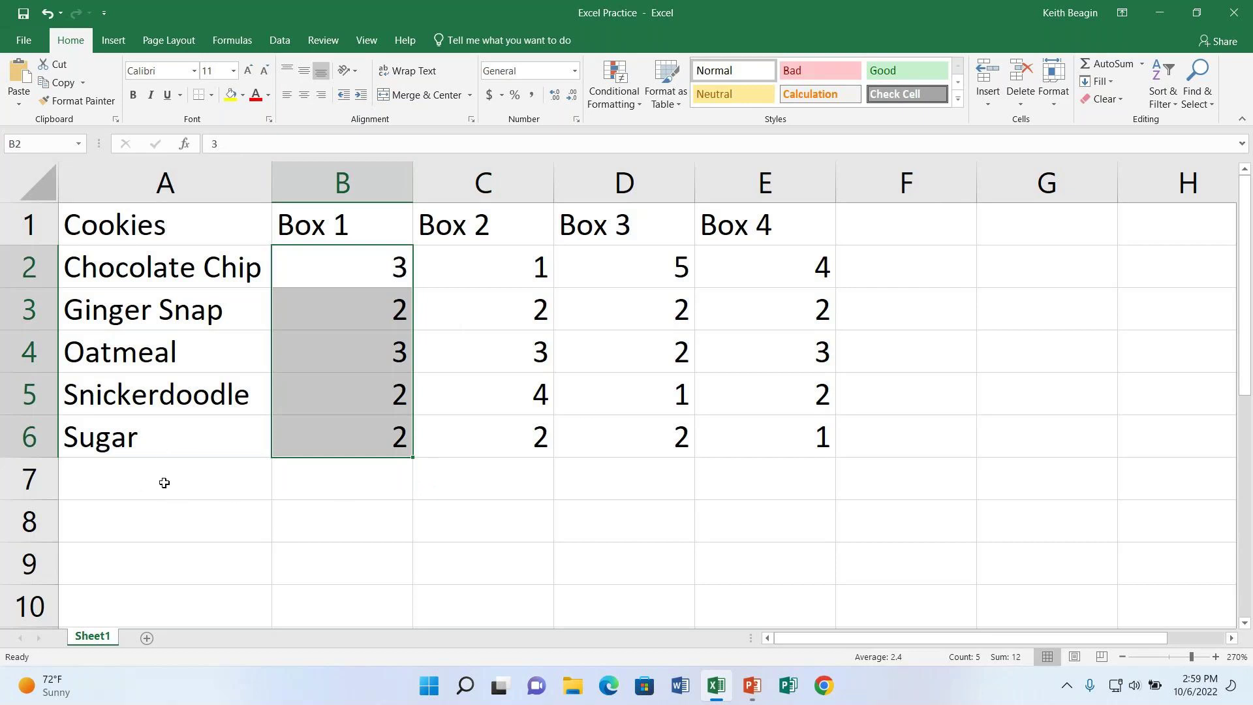
pyautogui.click(163, 482)
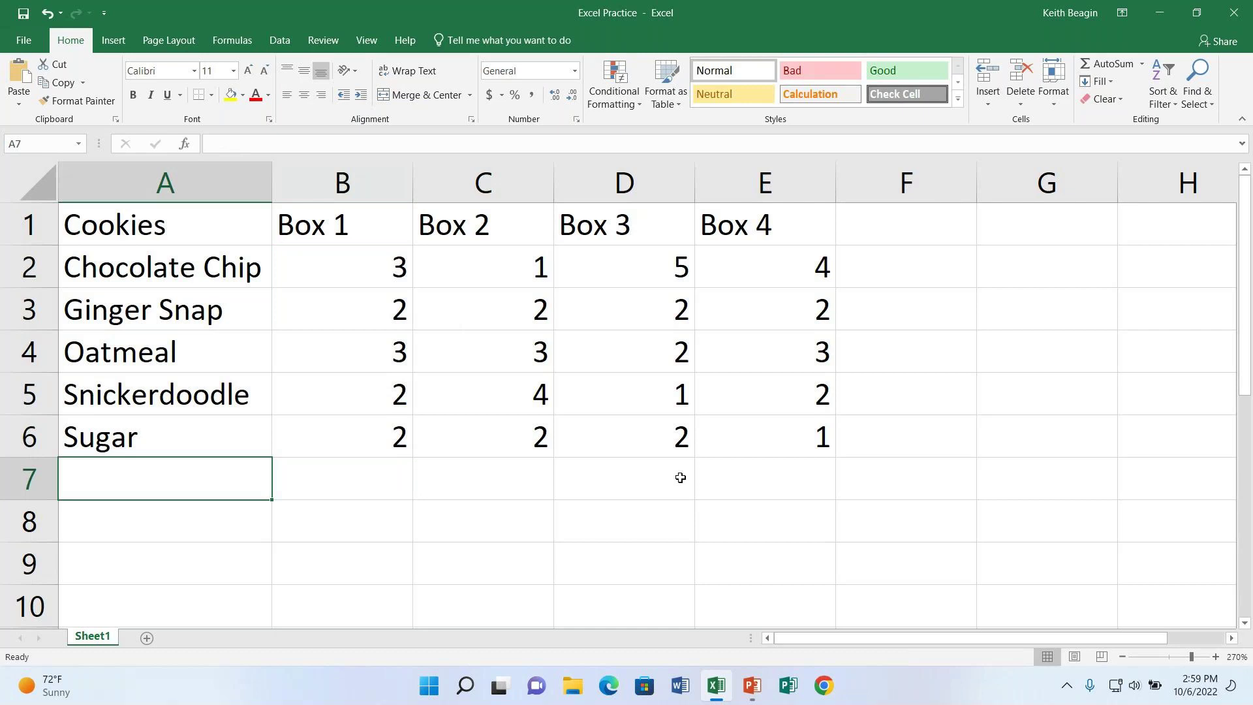
# - Enter the label 'Total' in A7 and move across to B7
pyautogui.write('Total')
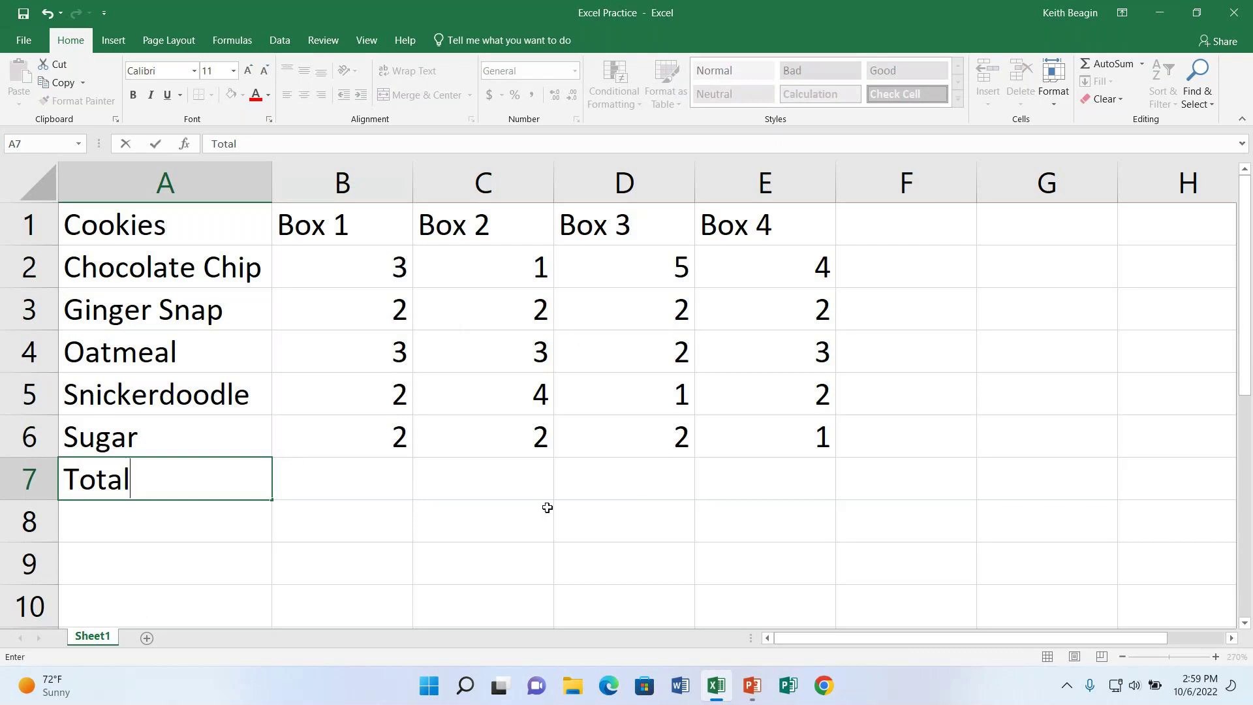
pyautogui.press('Tab')
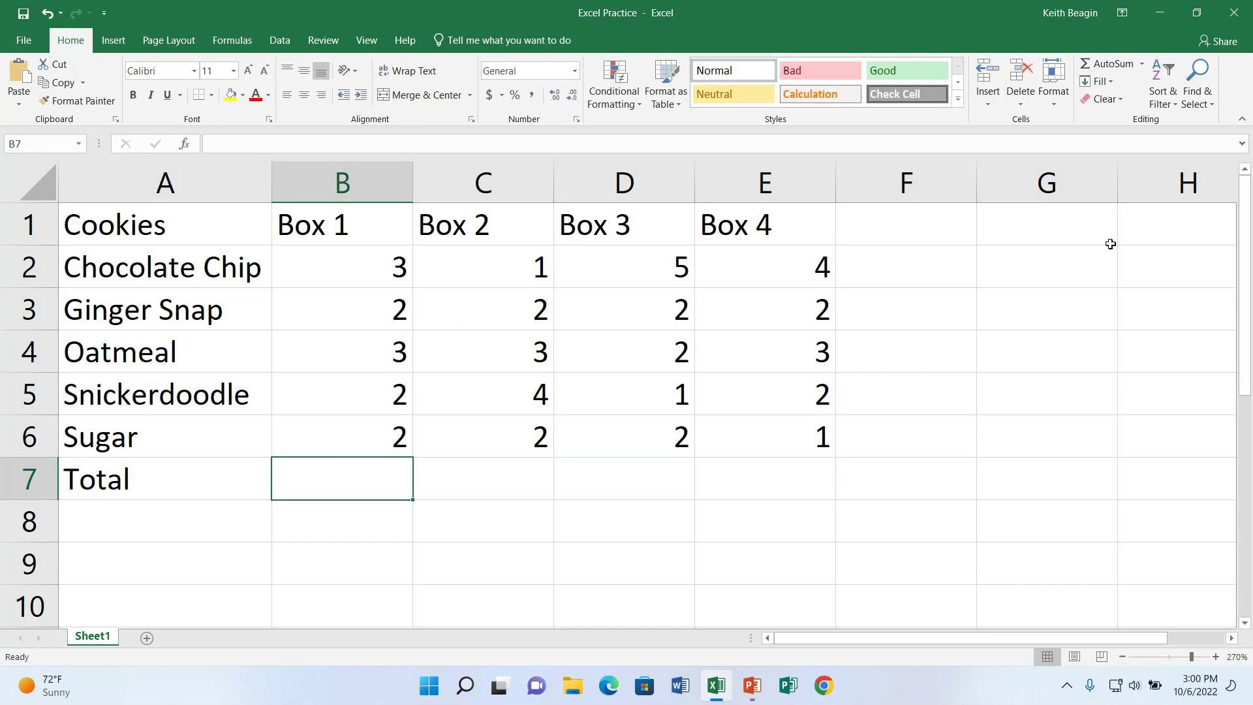
pyautogui.click(382, 476)
pyautogui.click(399, 266)
pyautogui.click(389, 311)
pyautogui.click(394, 358)
pyautogui.click(398, 393)
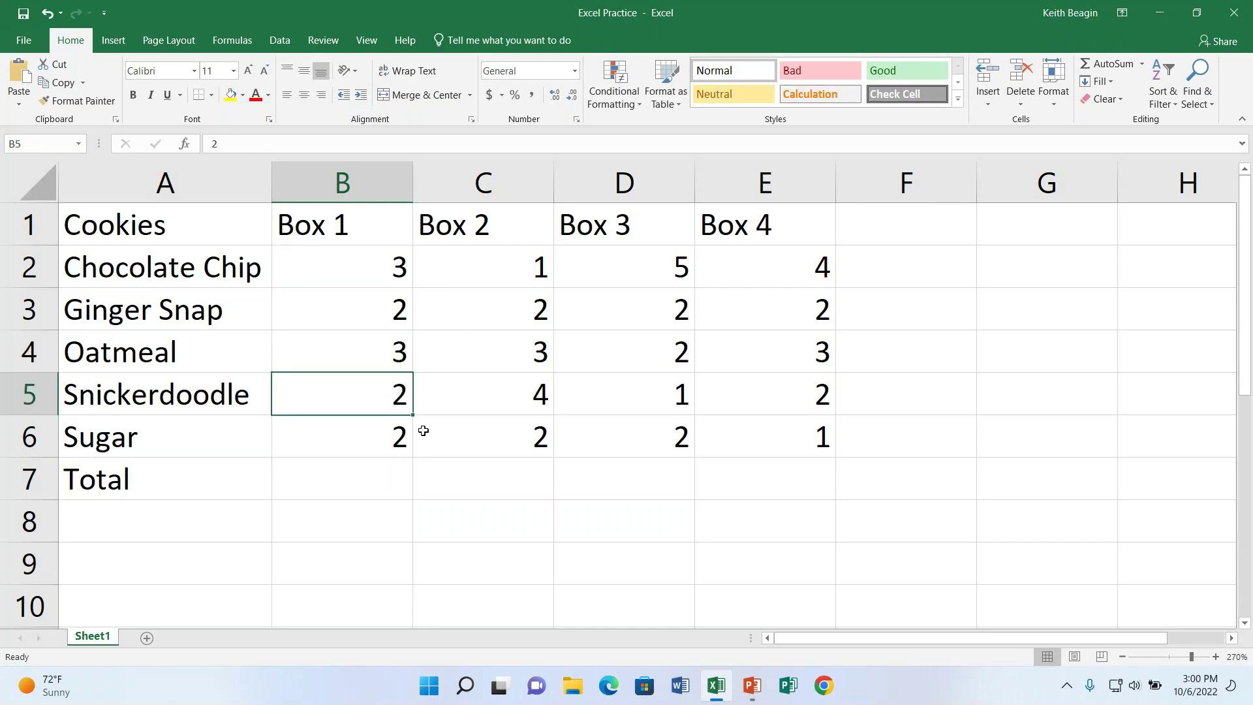
pyautogui.click(380, 443)
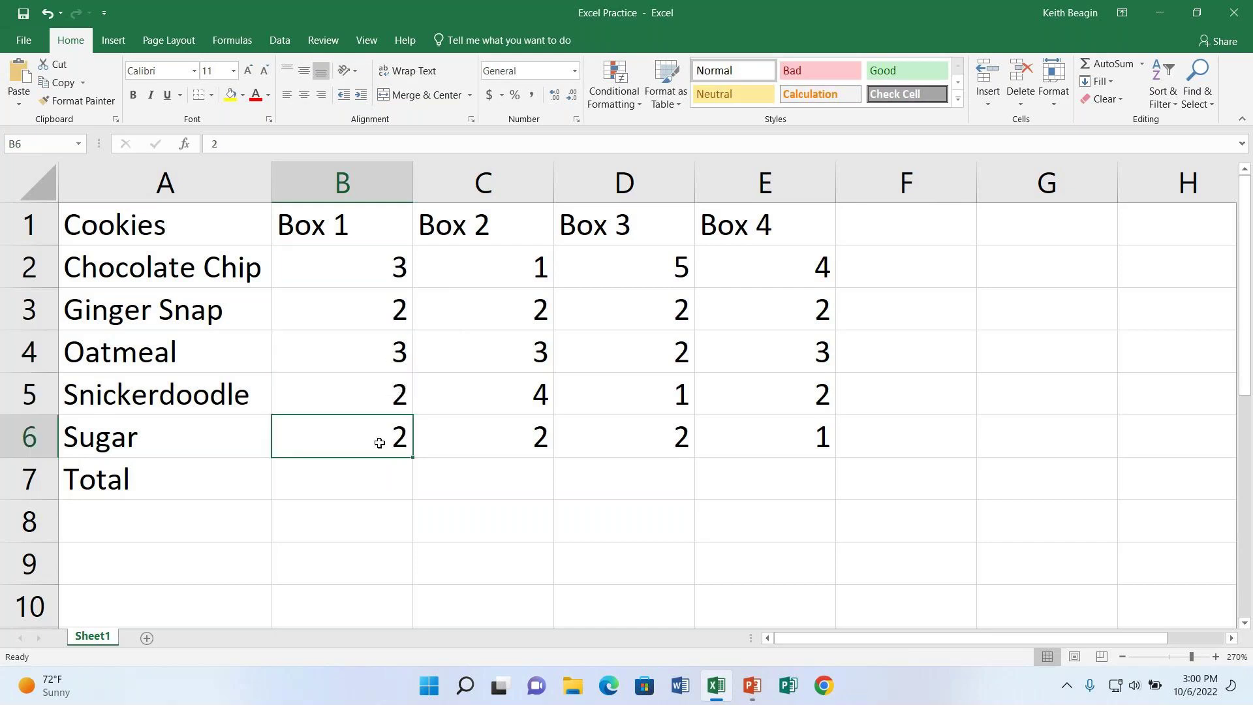
pyautogui.click(316, 490)
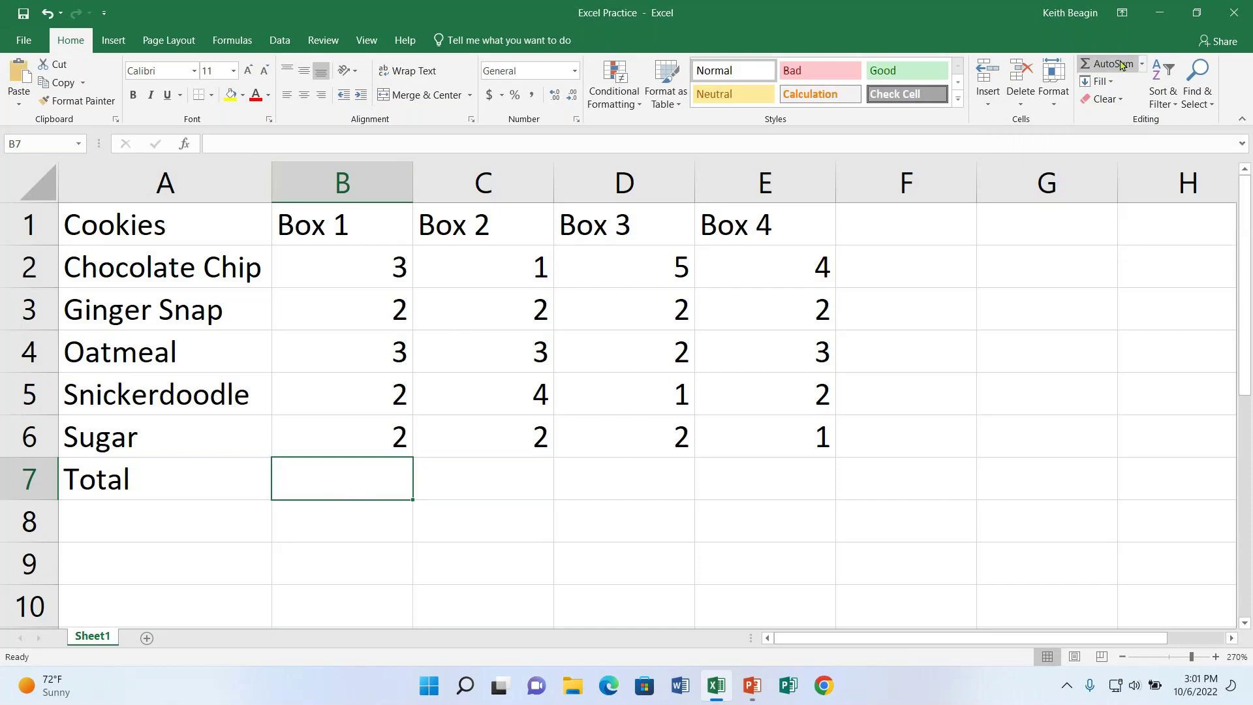
pyautogui.click(1142, 63)
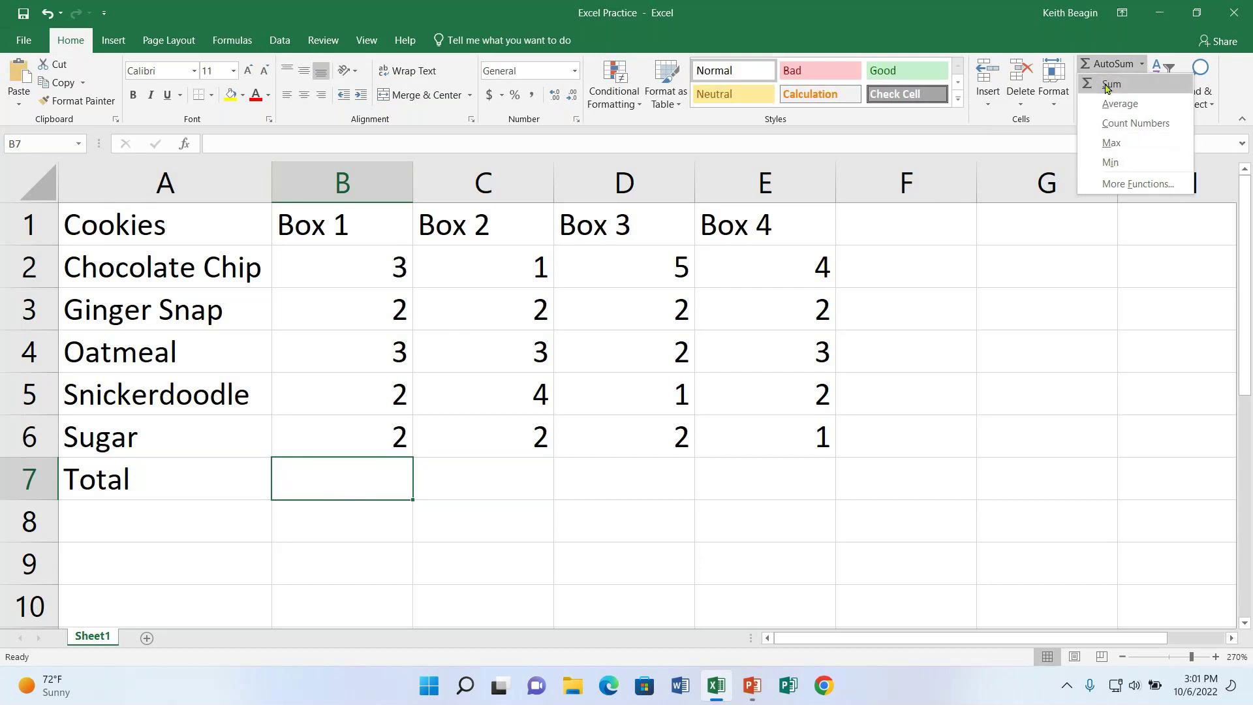
pyautogui.click(1155, 186)
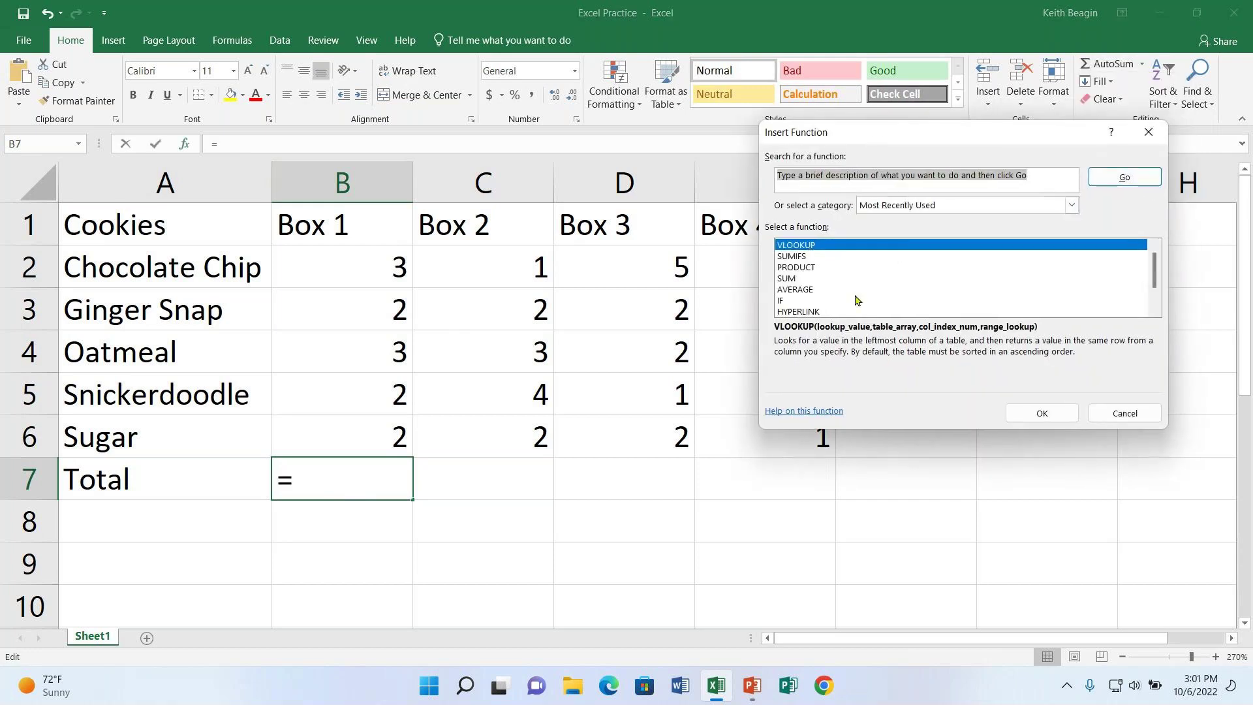
pyautogui.click(1071, 205)
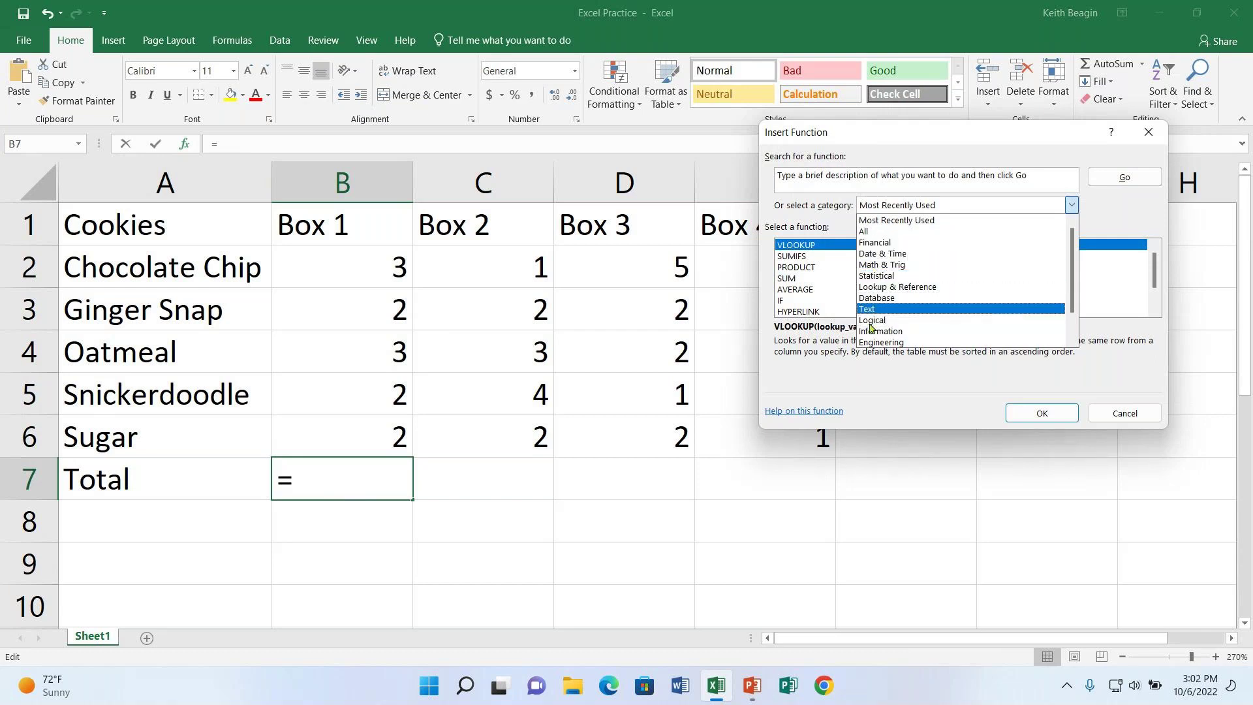
pyautogui.click(1044, 157)
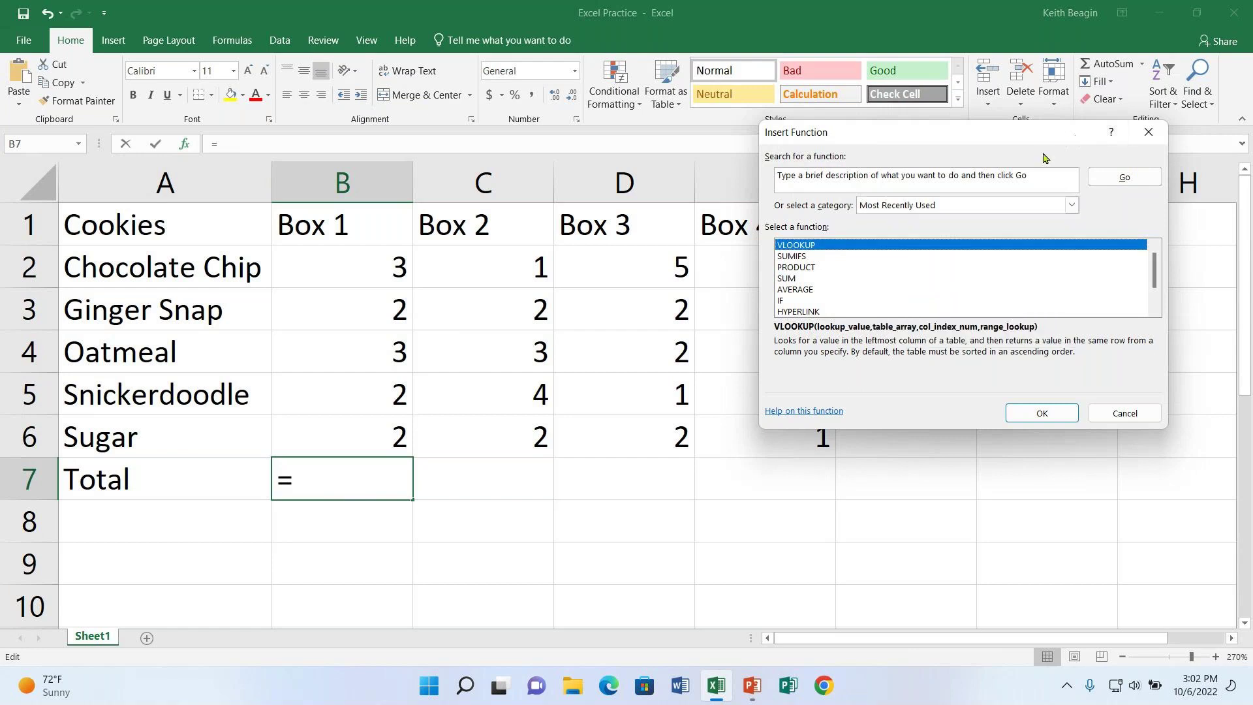
pyautogui.click(1117, 418)
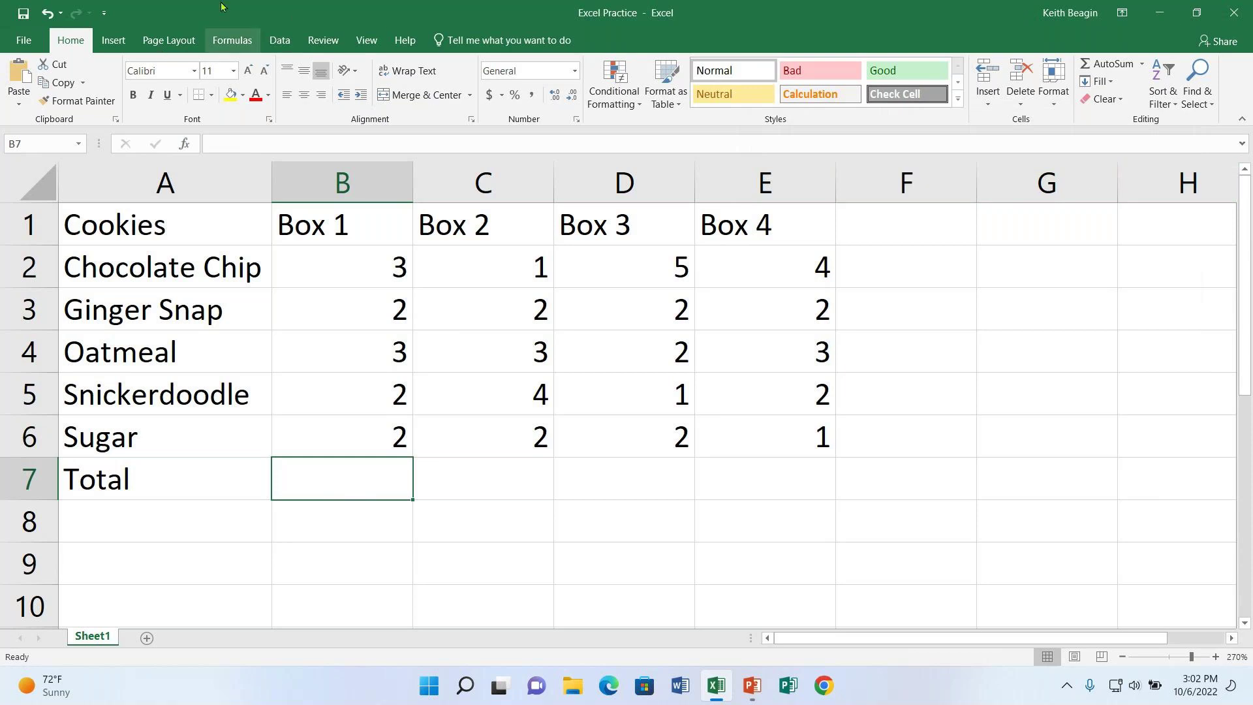
pyautogui.click(241, 38)
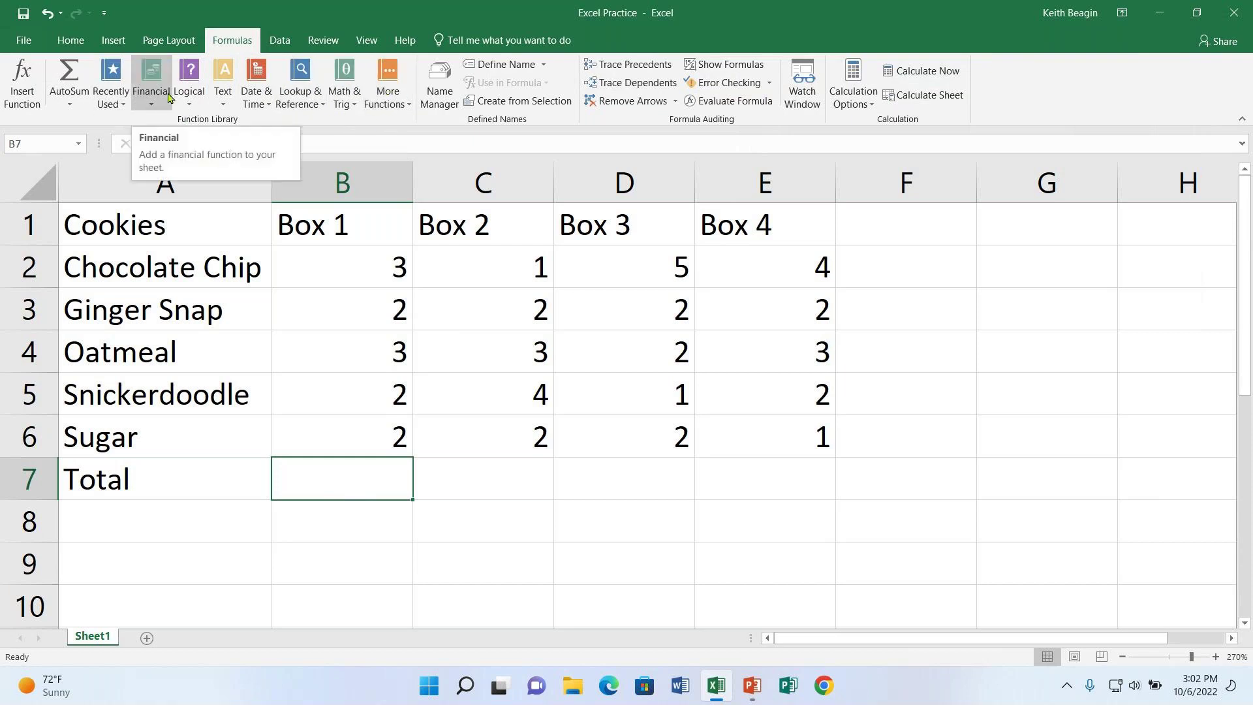
pyautogui.click(68, 42)
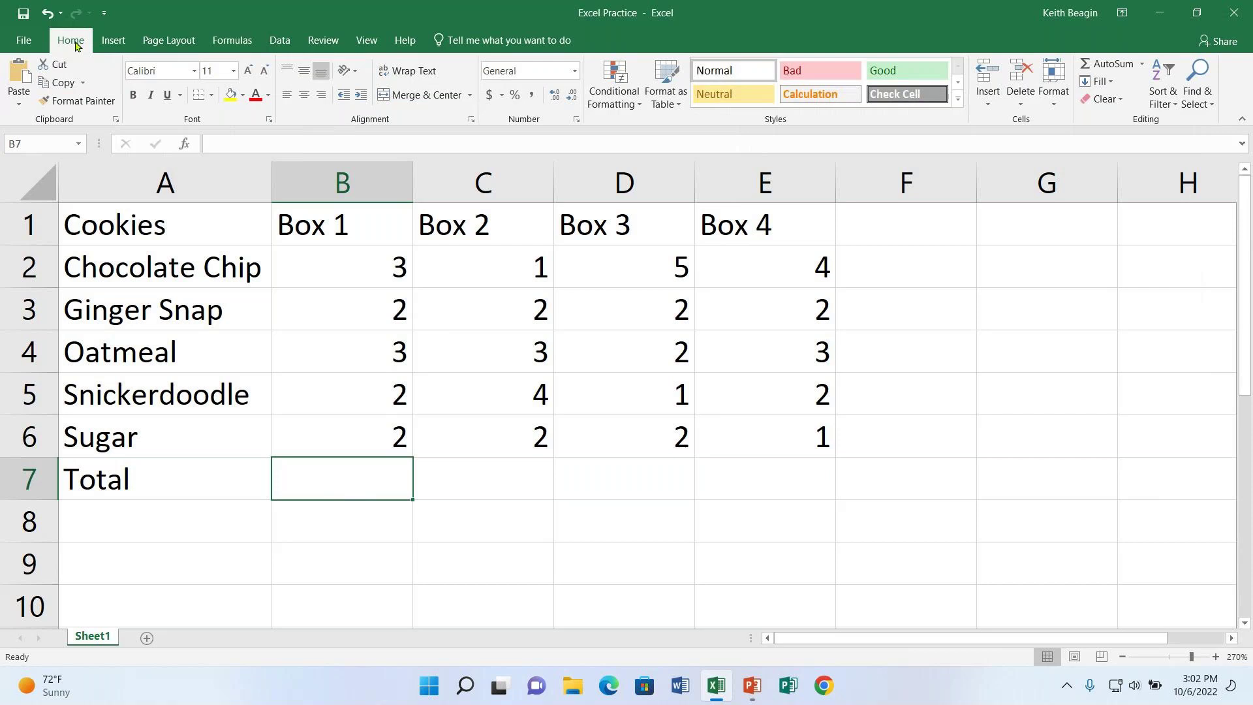
pyautogui.click(369, 264)
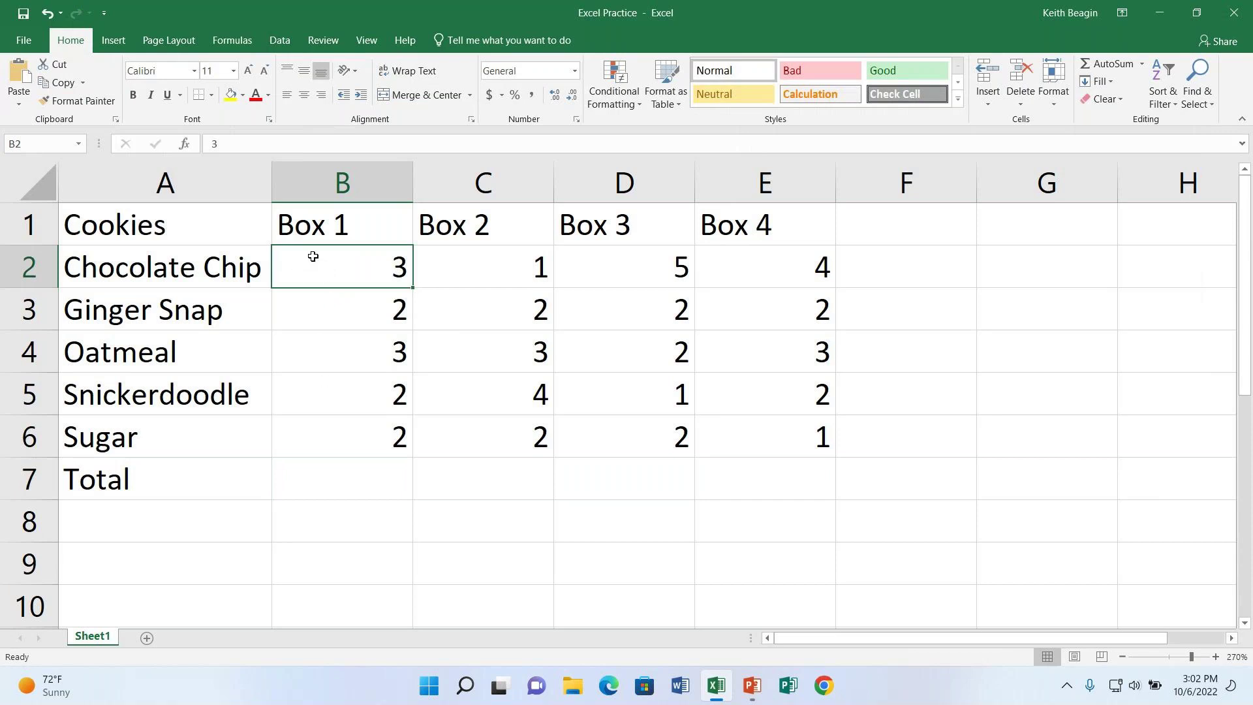
# - AutoSum the Box 1 counts B2:B6 into B7, giving 12
pyautogui.moveTo(322, 268); pyautogui.dragTo(317, 427)
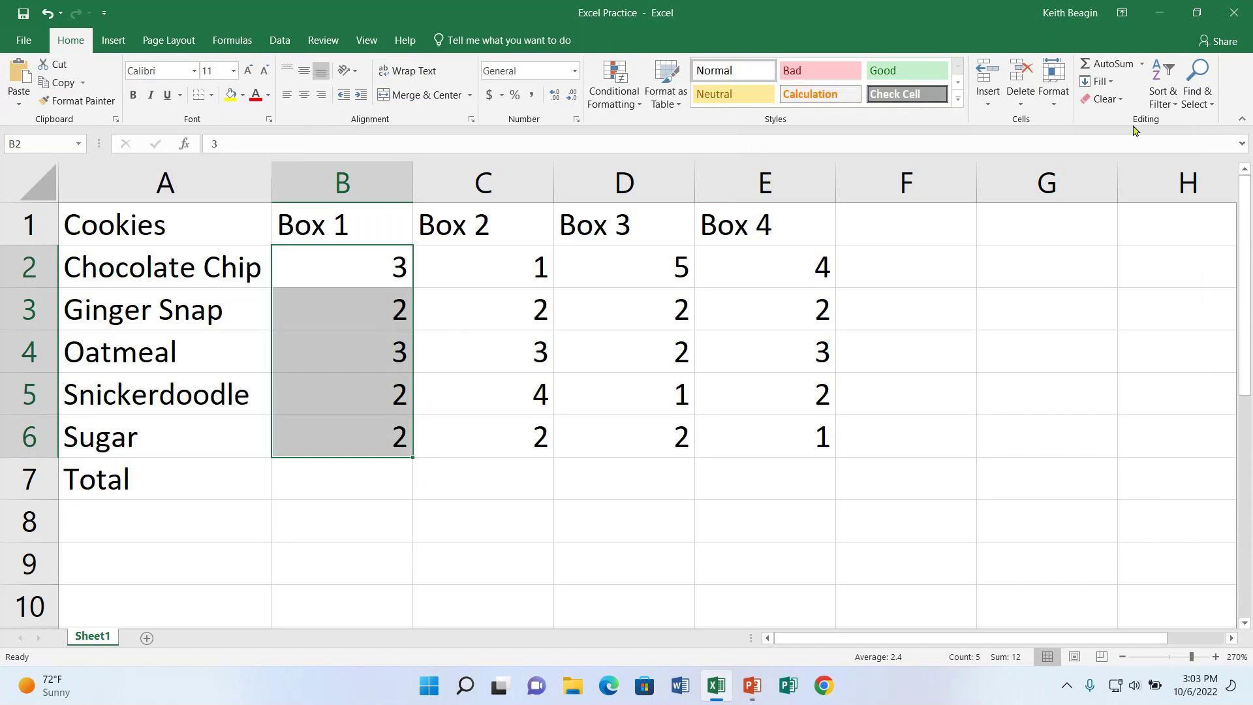
pyautogui.click(1113, 69)
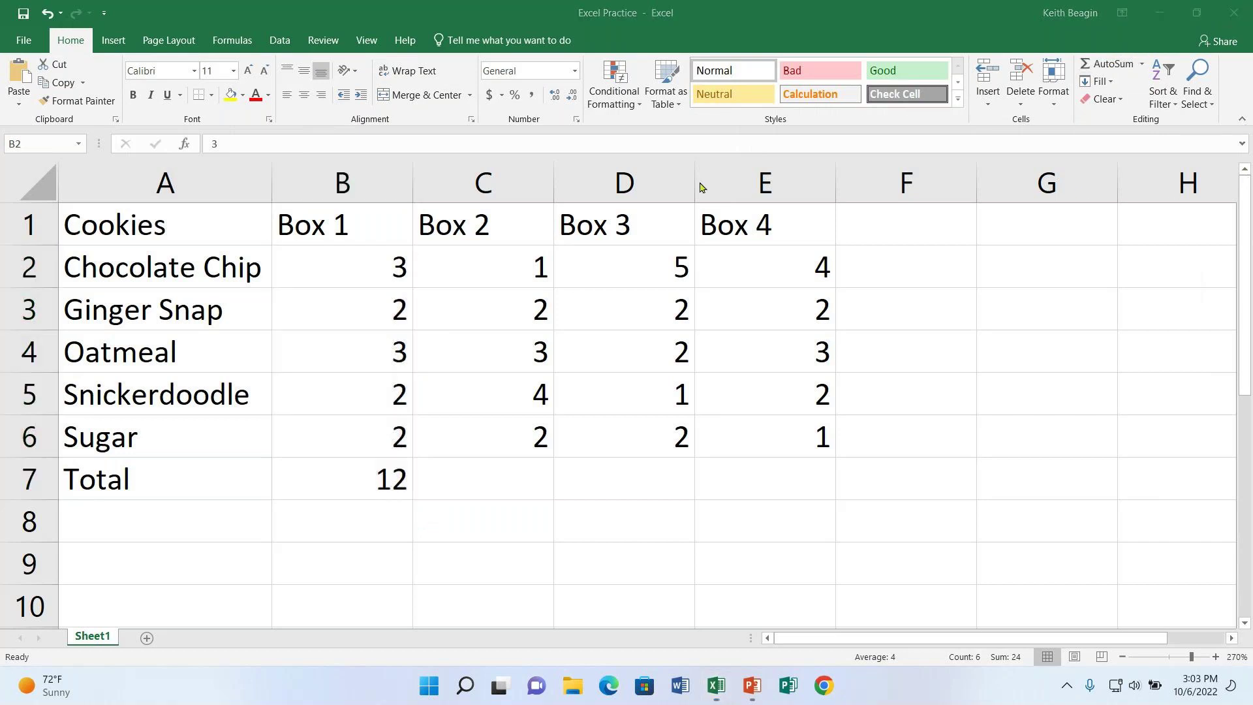
# - Select B7 to view its =SUM(B2:B6) formula, then open it for in-cell editing
pyautogui.click(327, 481)
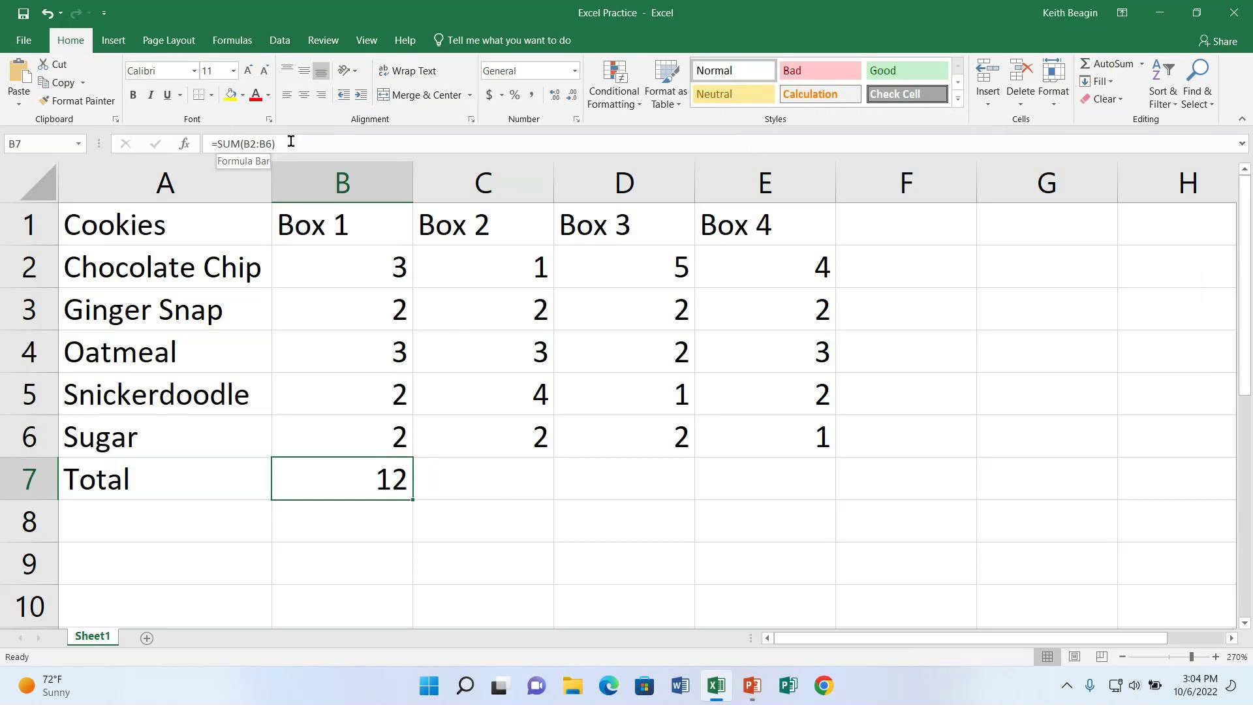
pyautogui.doubleClick(366, 480)
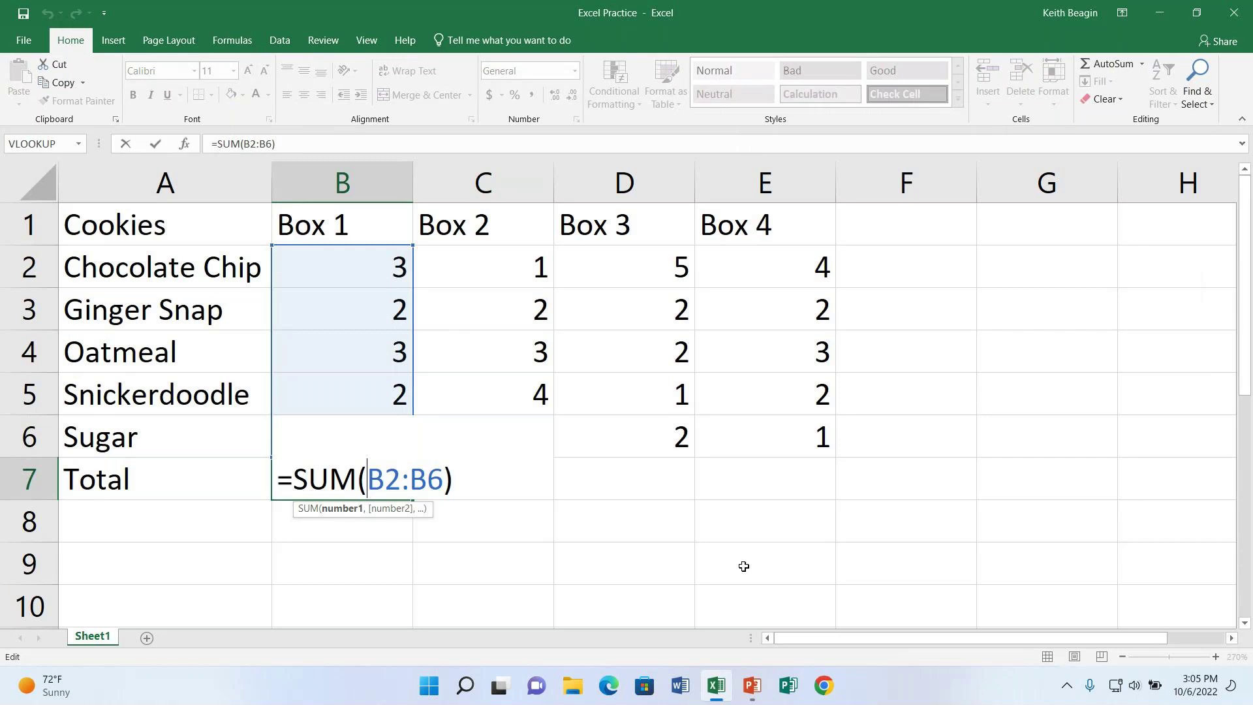
# - Clear B7 and rebuild it as =SUM(B2:B6) after discarding a =b2+b3+b4 attempt
pyautogui.press('Return')
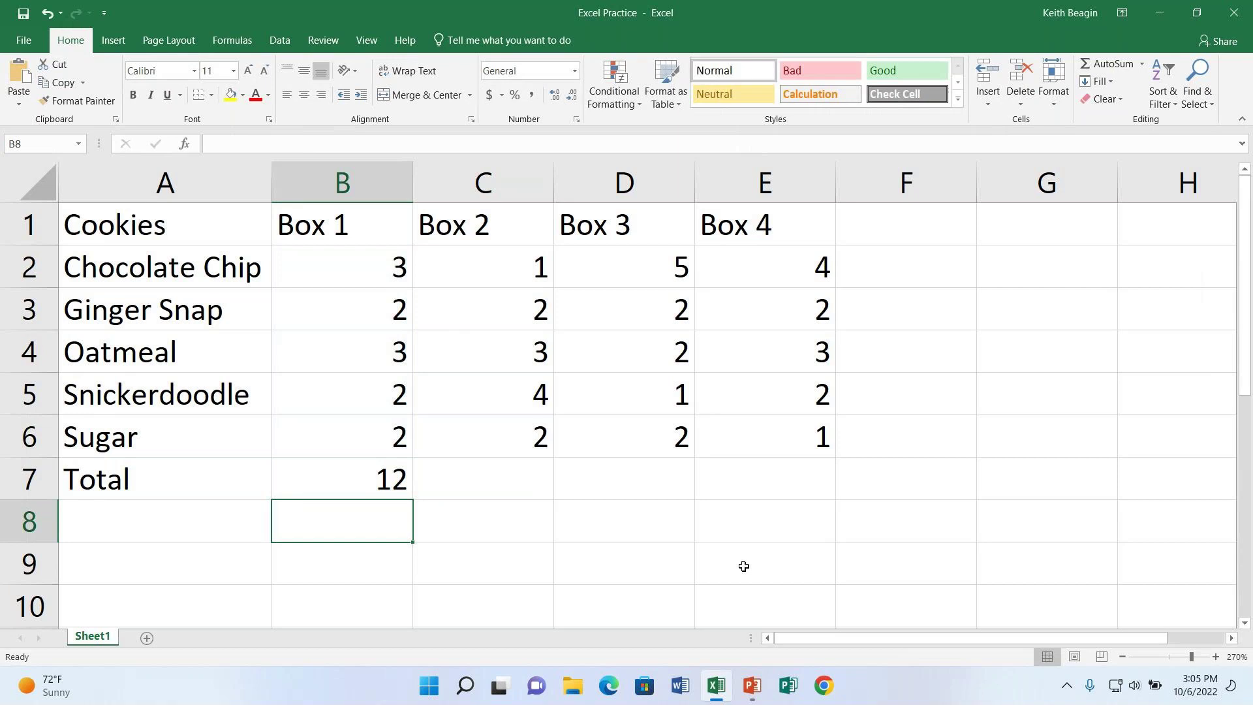
pyautogui.click(279, 481)
pyautogui.press('Delete')
pyautogui.doubleClick(346, 476)
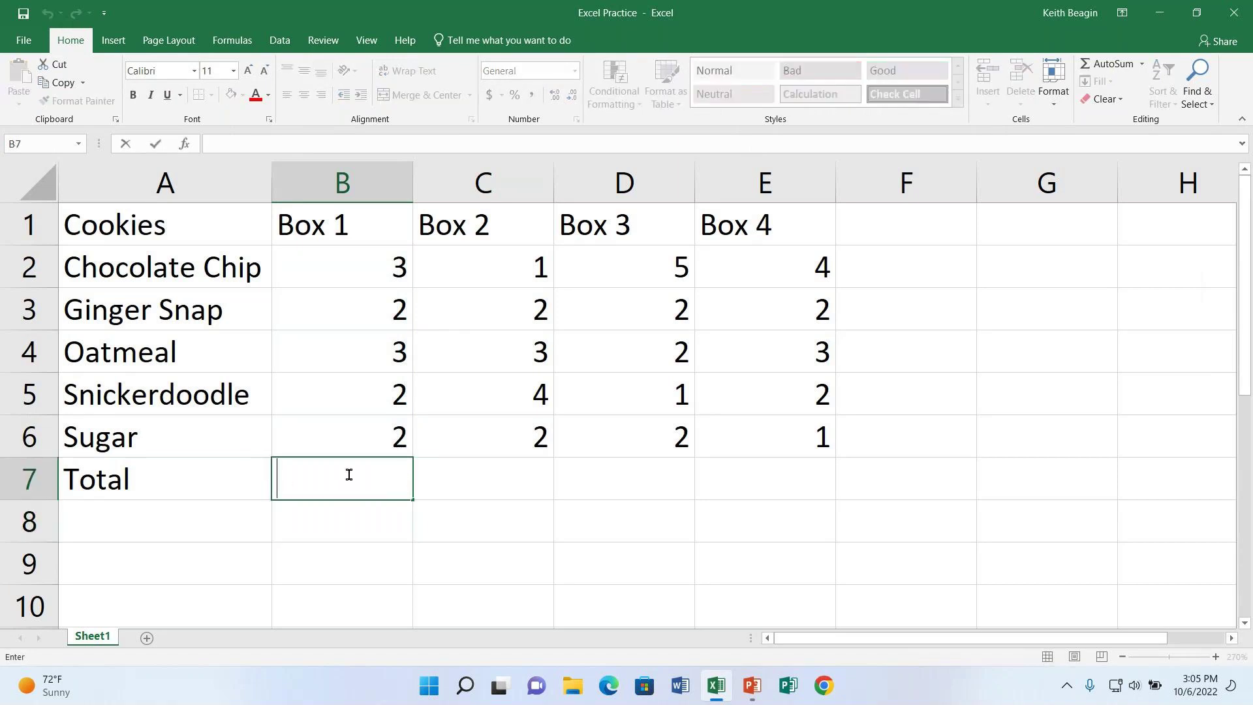
pyautogui.write('=')
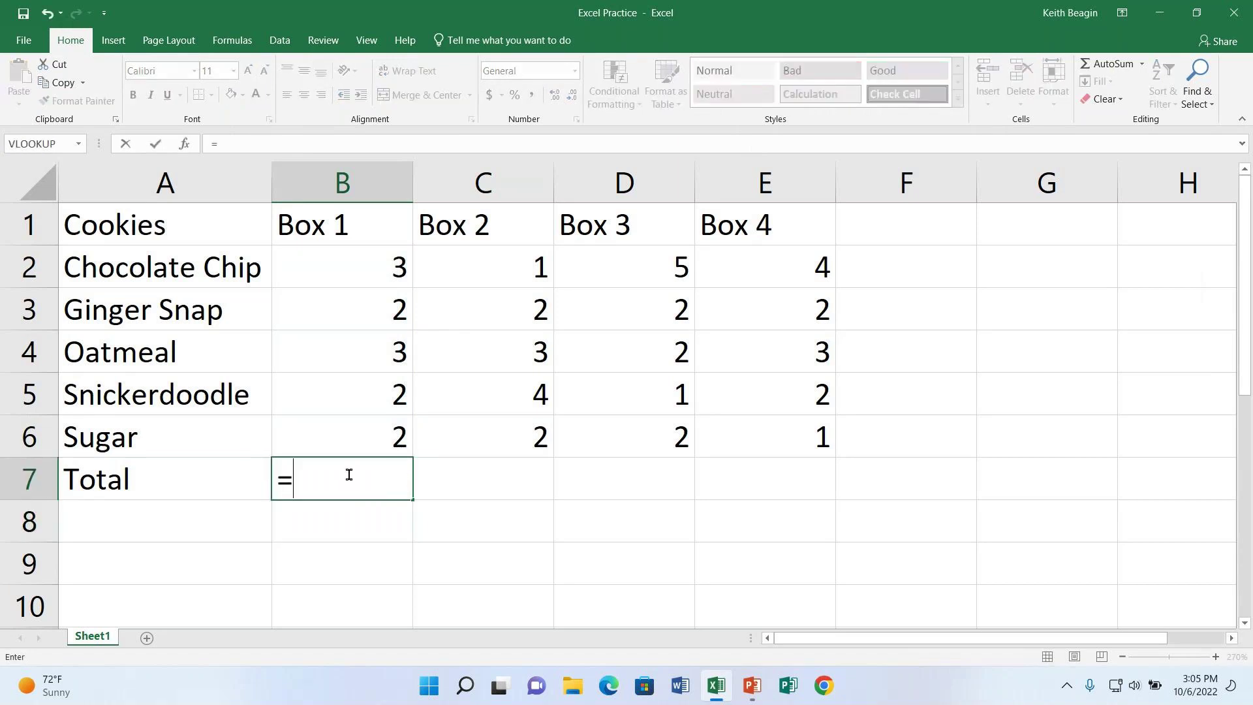
pyautogui.write('b2_b')
pyautogui.press('BackSpace')
pyautogui.press('BackSpace')
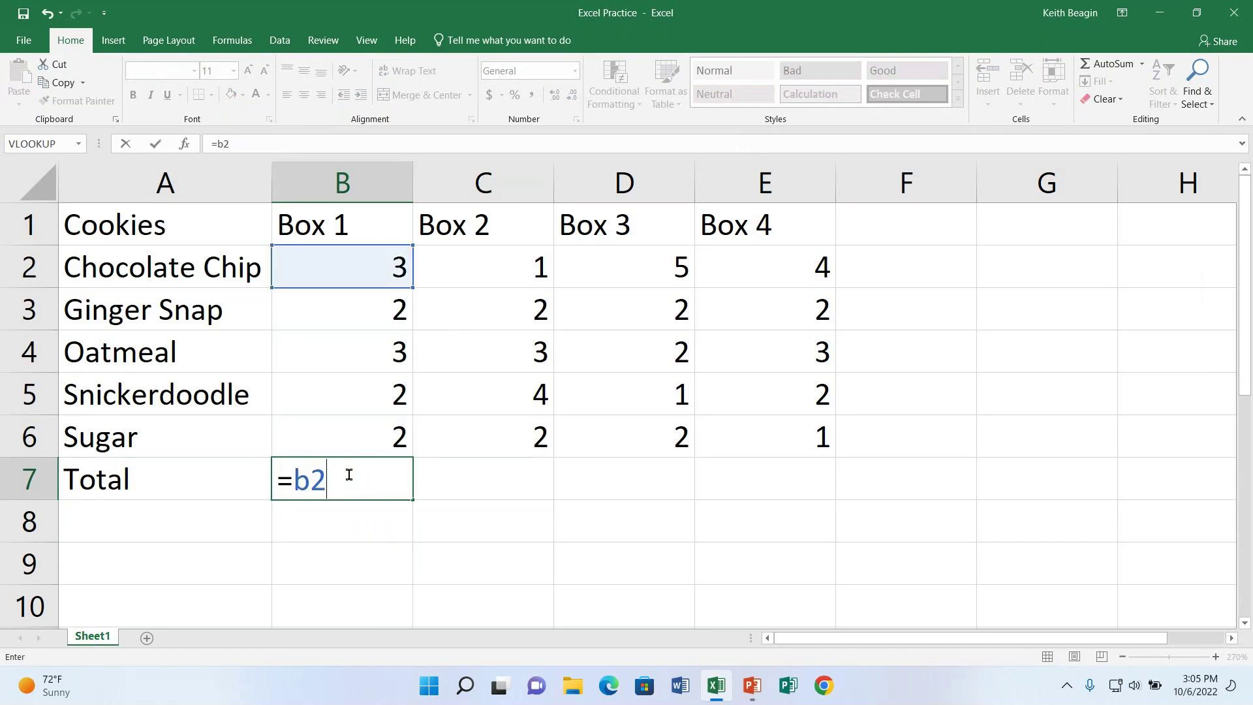
pyautogui.write('+b3+b4')
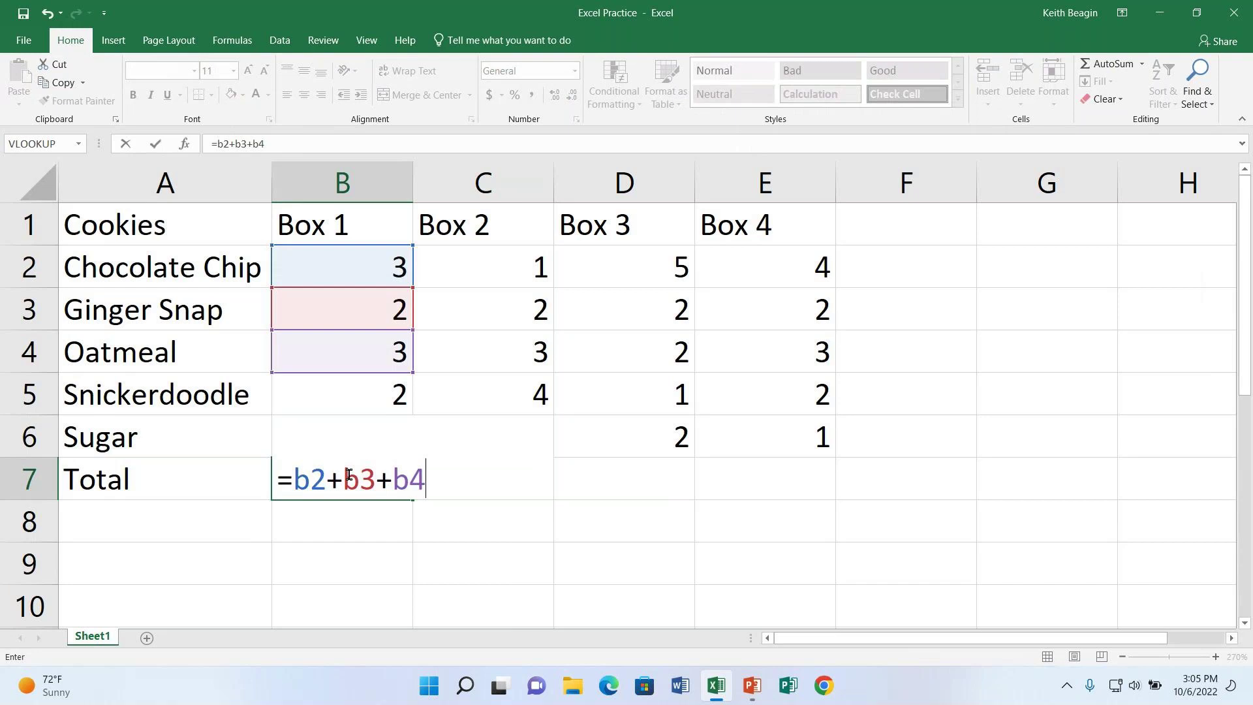
pyautogui.press('BackSpace')
pyautogui.press('BackSpace')
pyautogui.press('BackSpace')
pyautogui.press('BackSpace')
pyautogui.press('BackSpace')
pyautogui.press('BackSpace')
pyautogui.press('BackSpace')
pyautogui.press('BackSpace')
pyautogui.press('BackSpace')
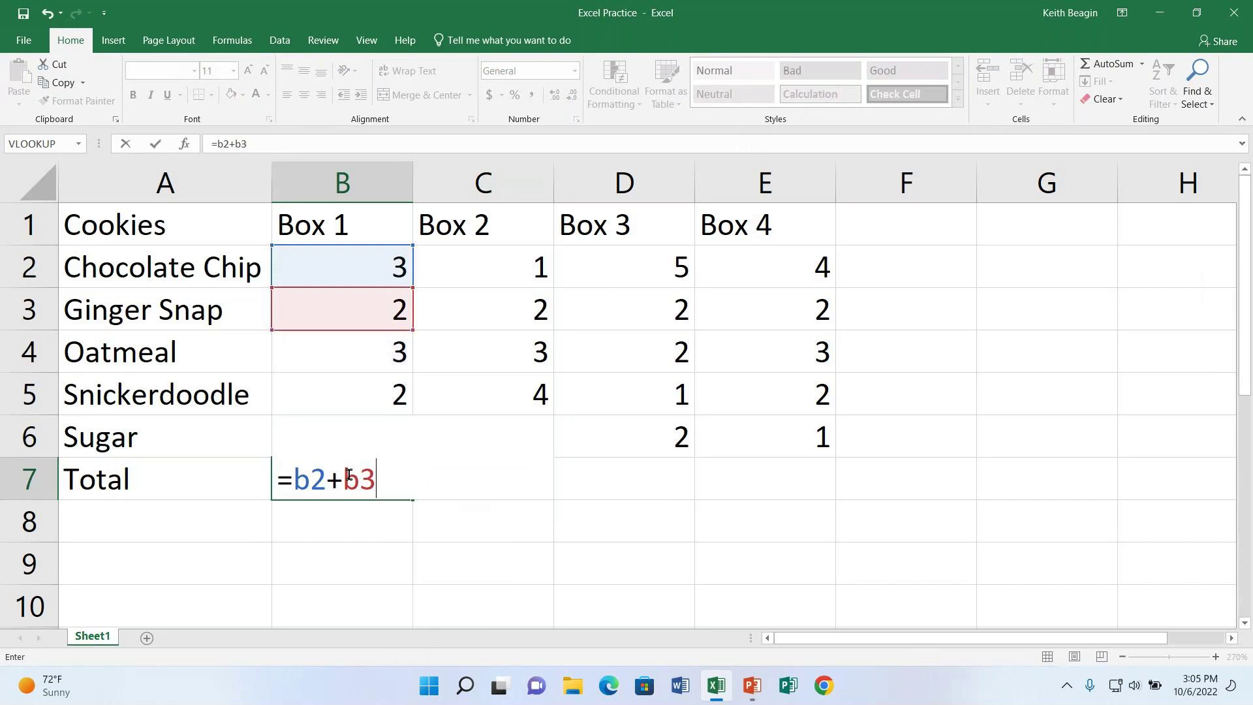
pyautogui.write('=sum')
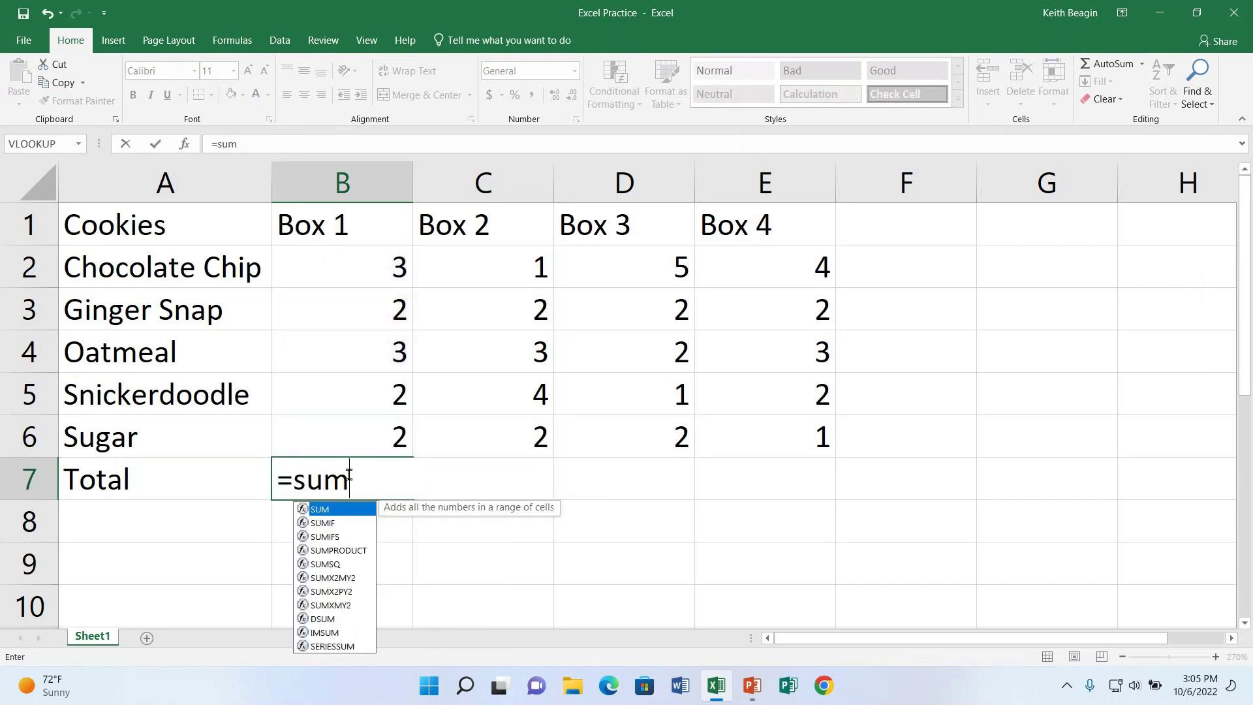
pyautogui.write('(b2:b6')
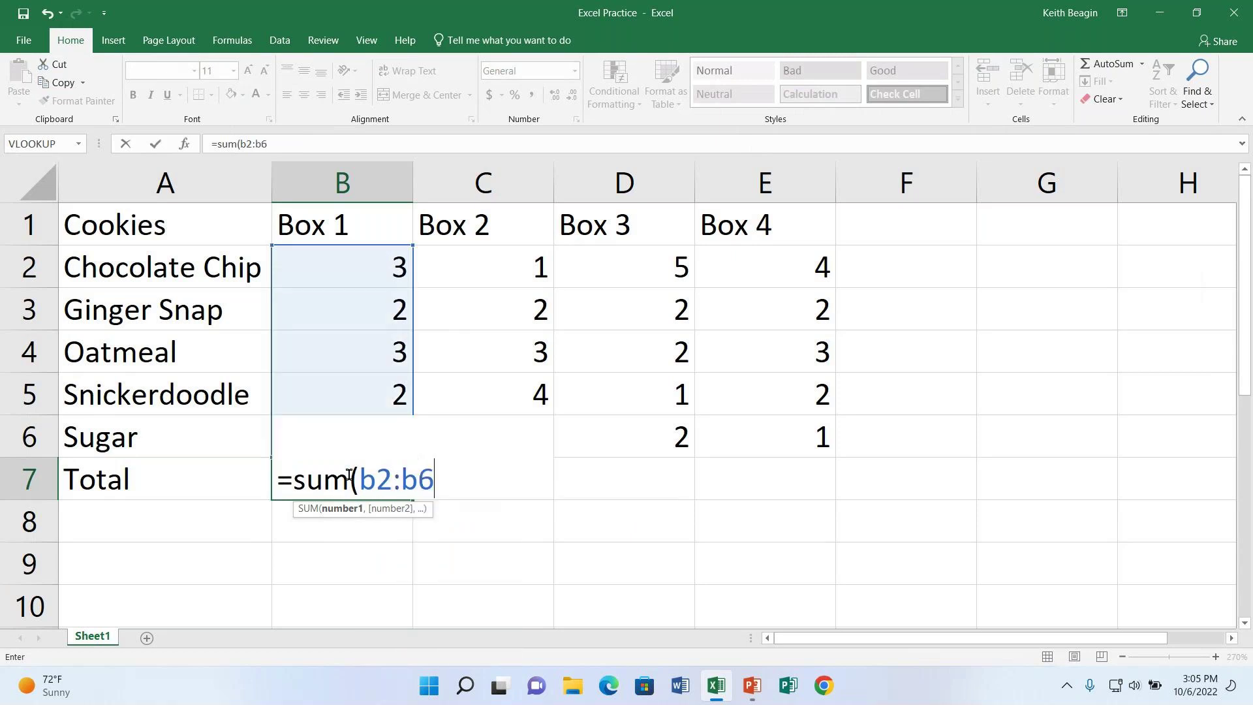
pyautogui.press('Return')
pyautogui.doubleClick(340, 462)
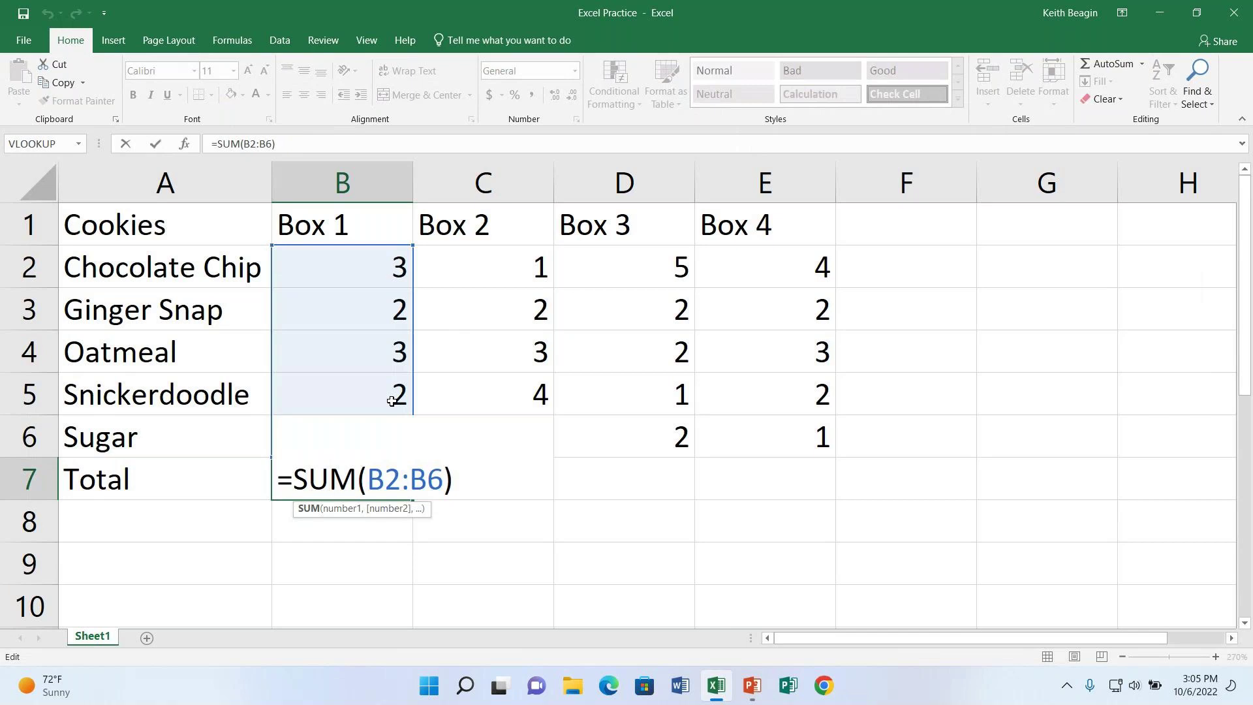
pyautogui.press('Return')
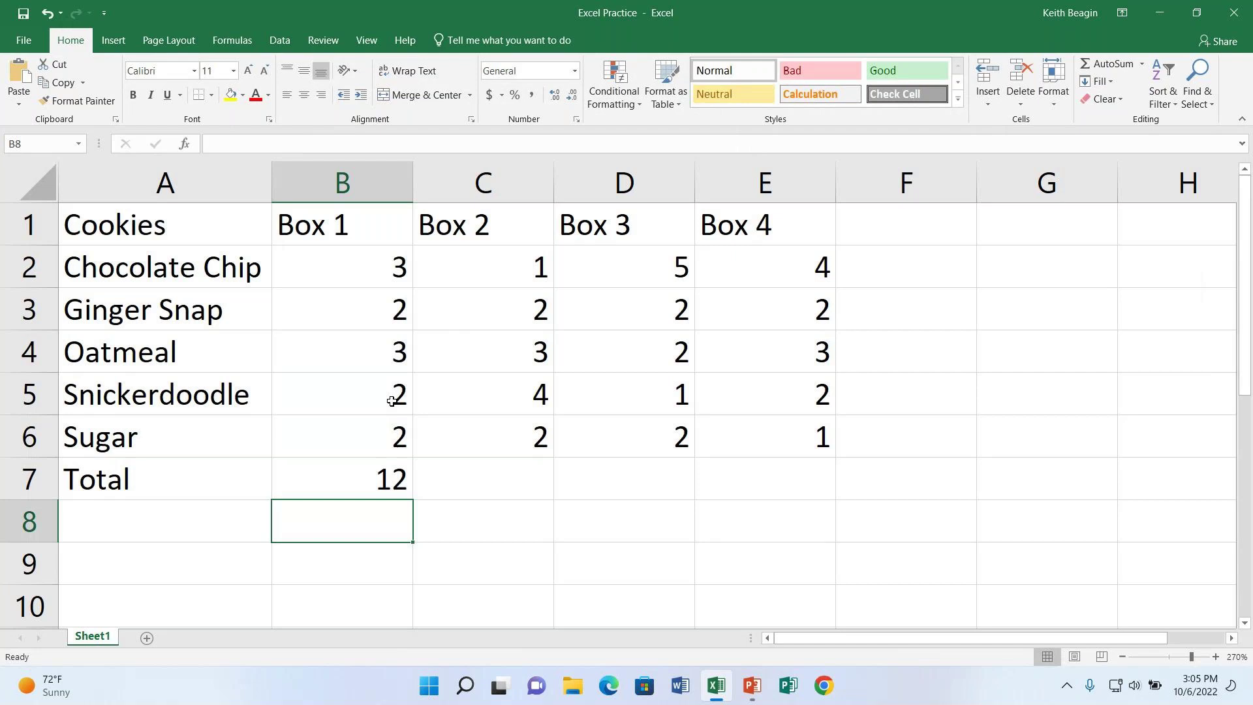
pyautogui.click(383, 482)
pyautogui.doubleClick(320, 482)
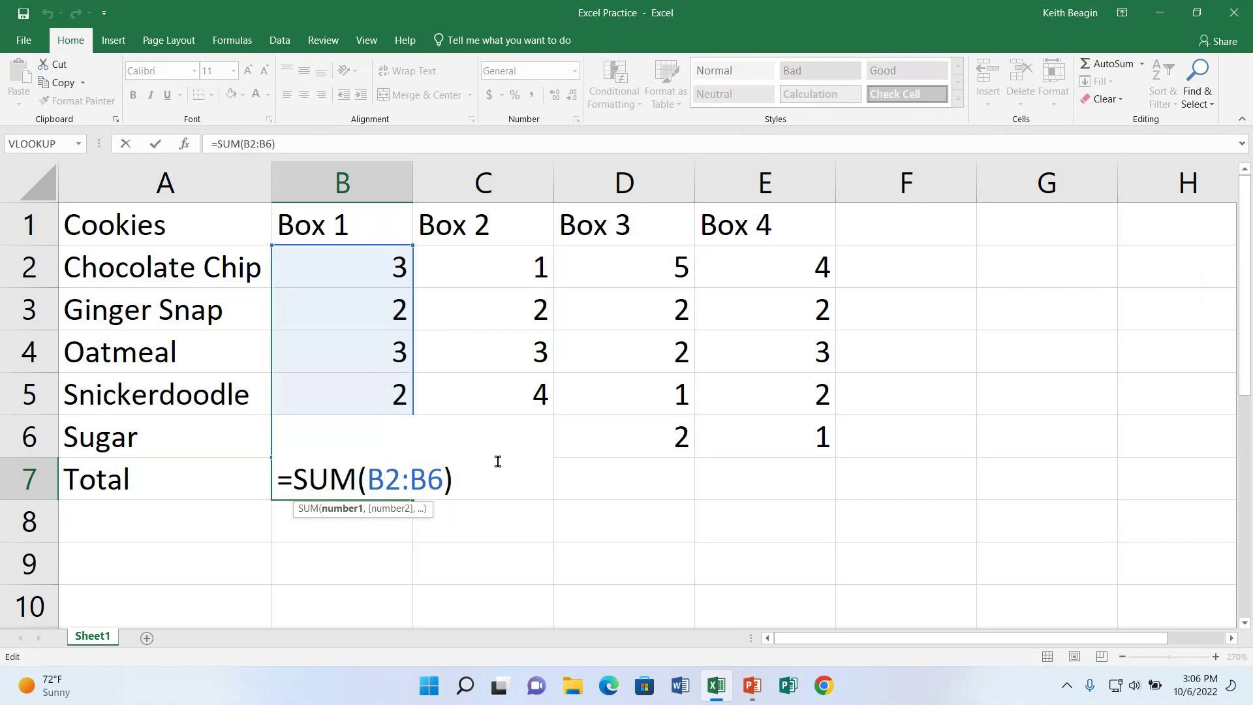
pyautogui.press('End')
pyautogui.press('Return')
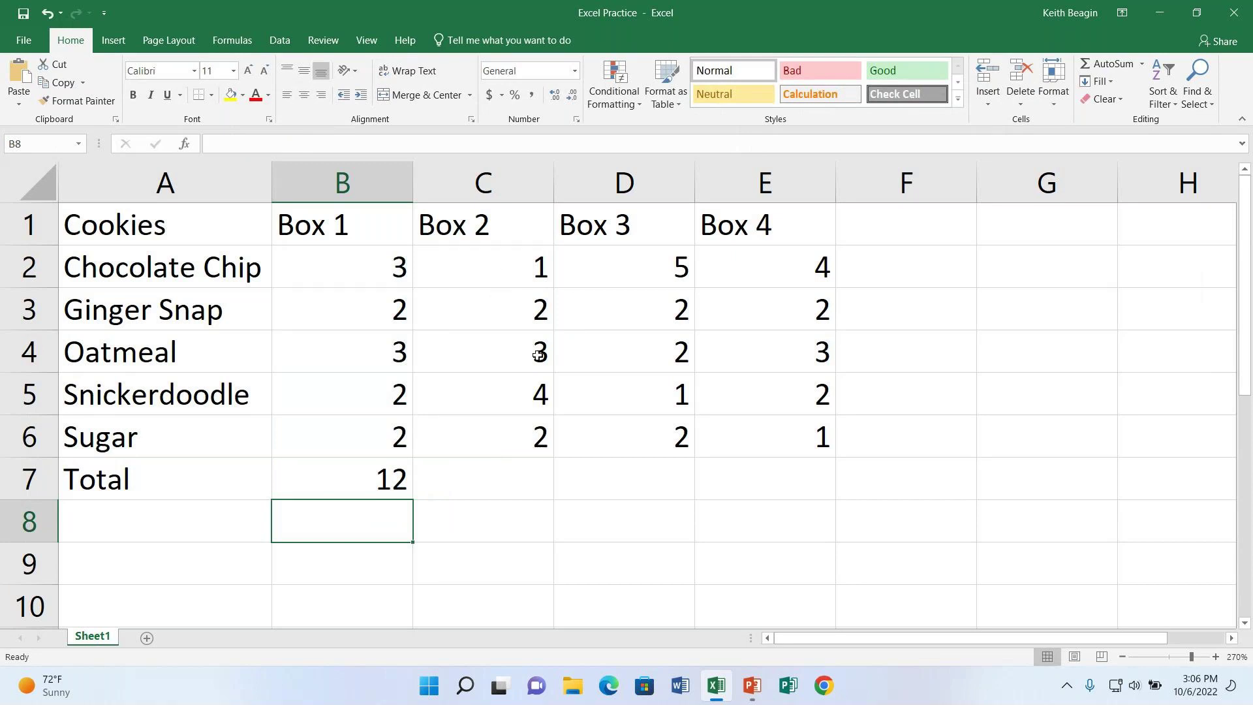
pyautogui.click(401, 490)
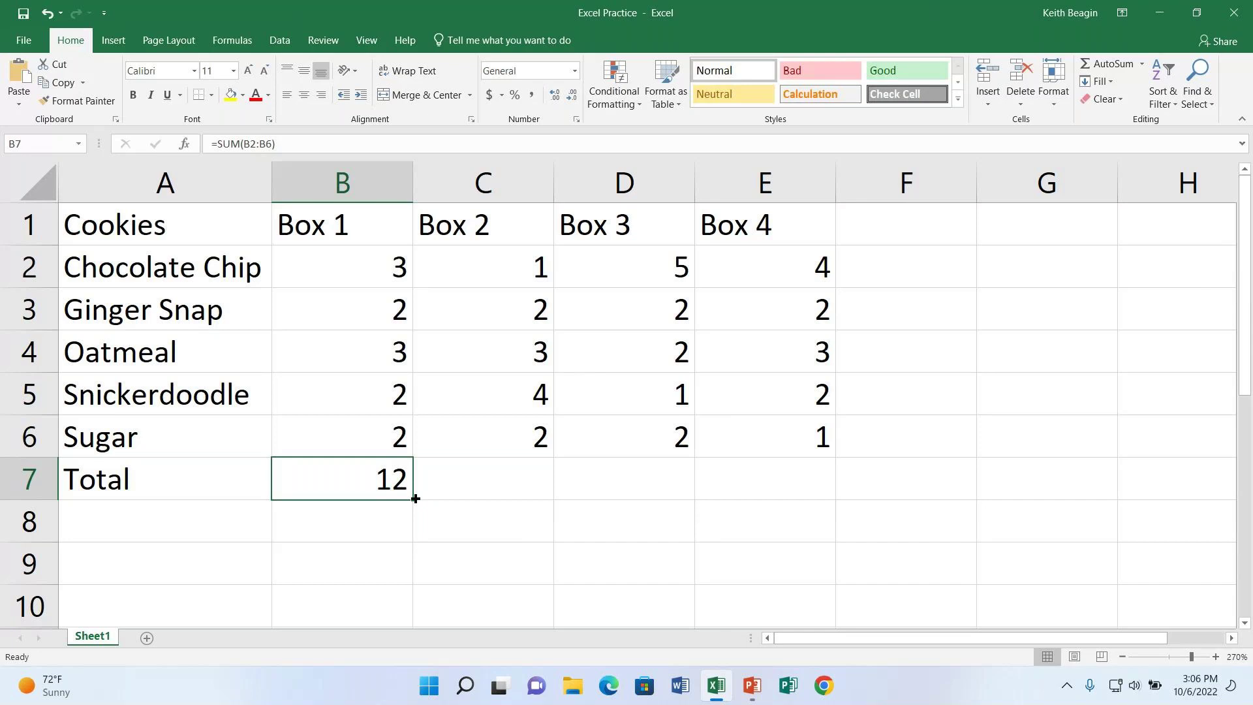
# - Fill B7's SUM formula right through E7, giving totals of 12 for Boxes 2–4
pyautogui.moveTo(415, 499); pyautogui.dragTo(786, 486)
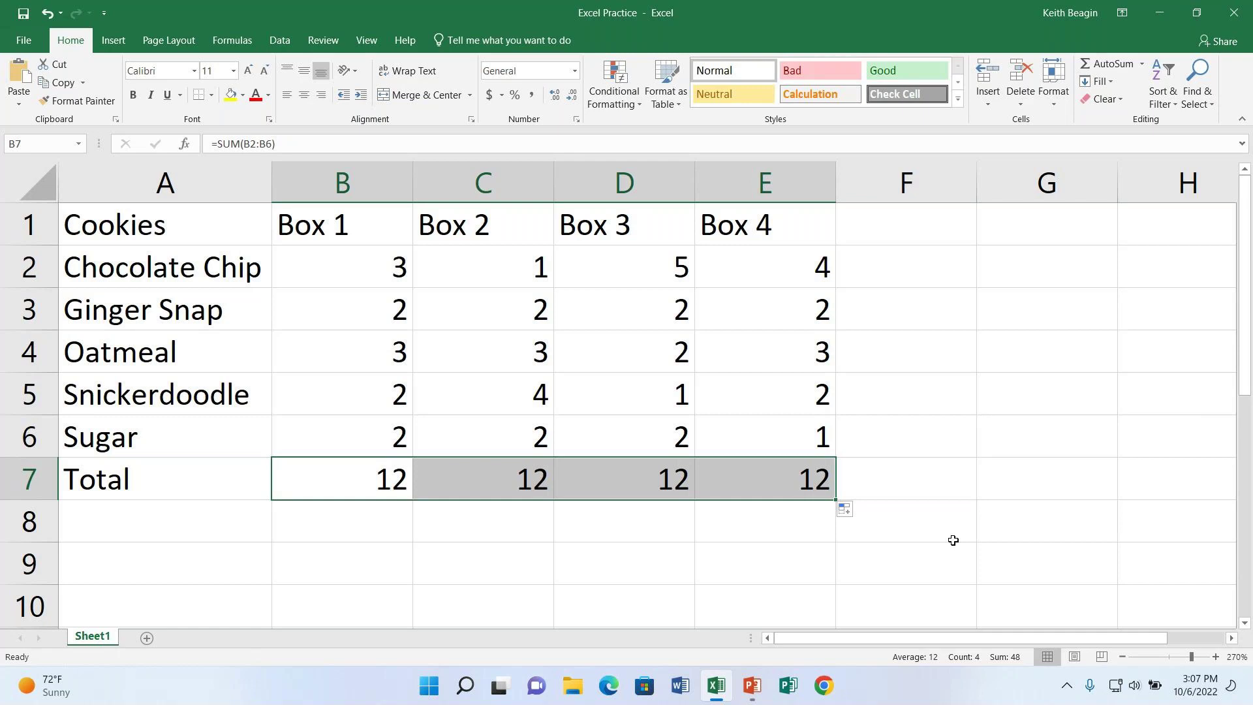
pyautogui.doubleClick(319, 473)
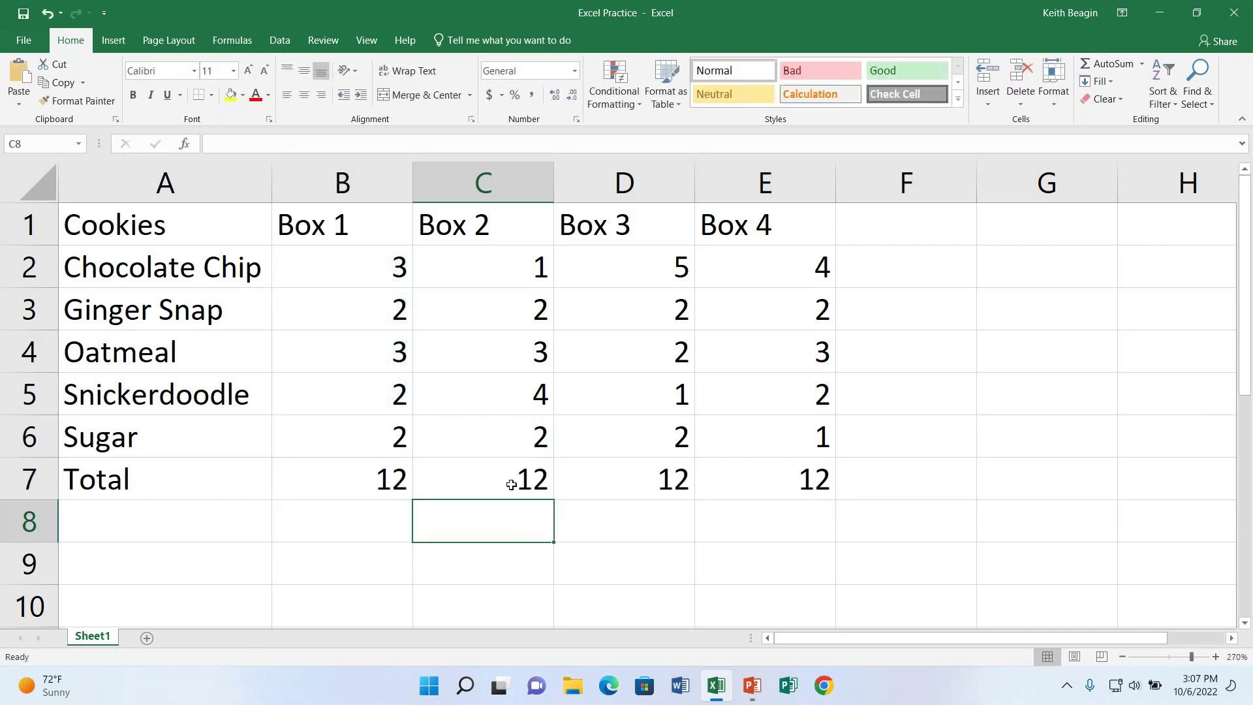
pyautogui.doubleClick(511, 485)
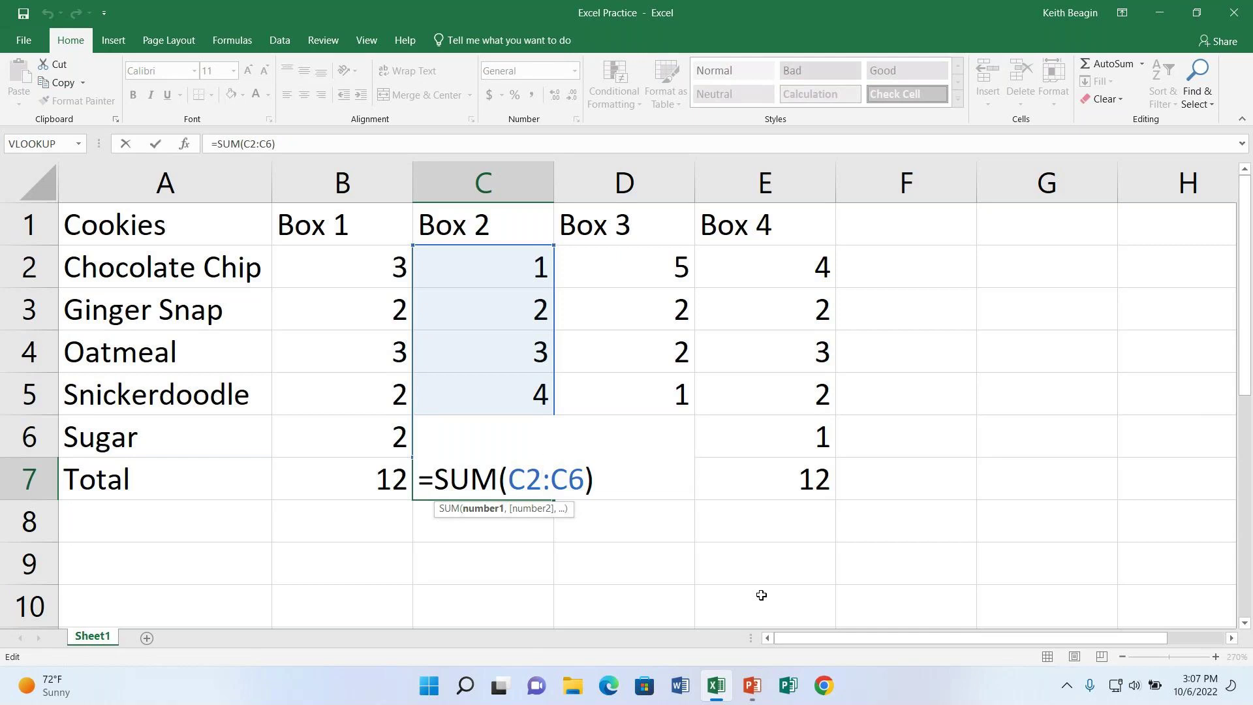
pyautogui.press('Return')
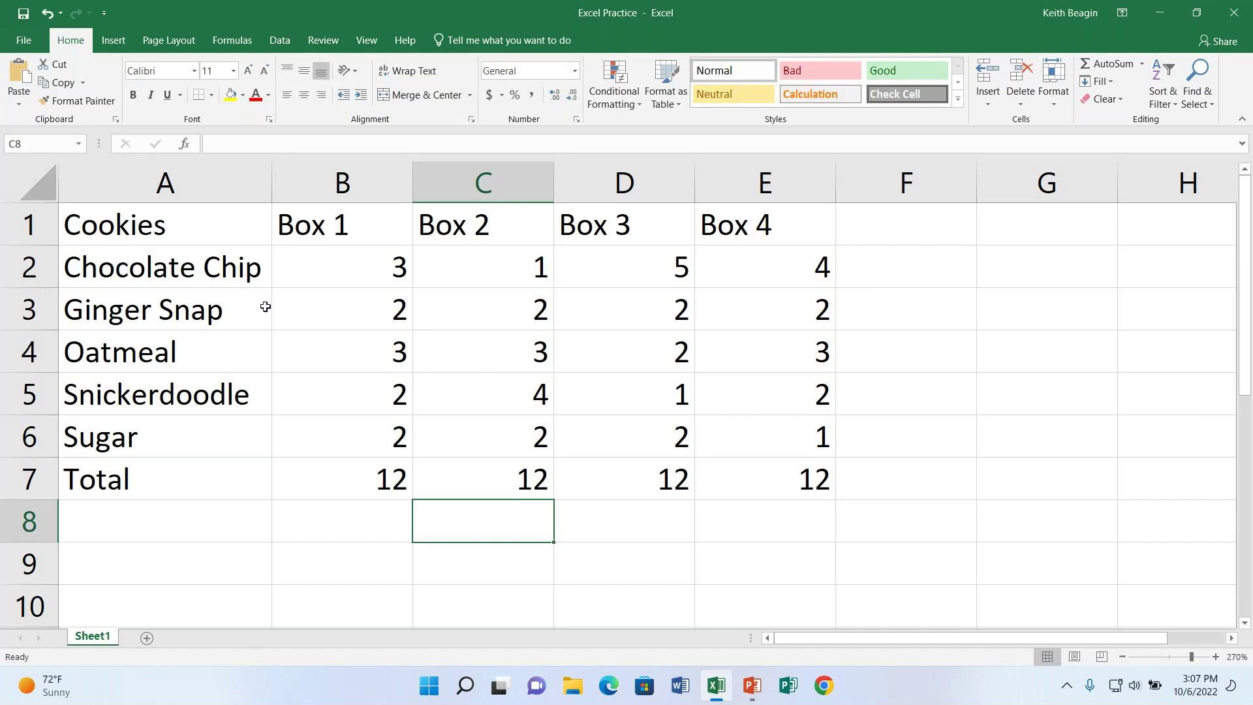
# - Type the heading 'Average' into F1 next to Box 4
pyautogui.moveTo(353, 267); pyautogui.dragTo(369, 439)
pyautogui.moveTo(366, 269); pyautogui.dragTo(785, 275)
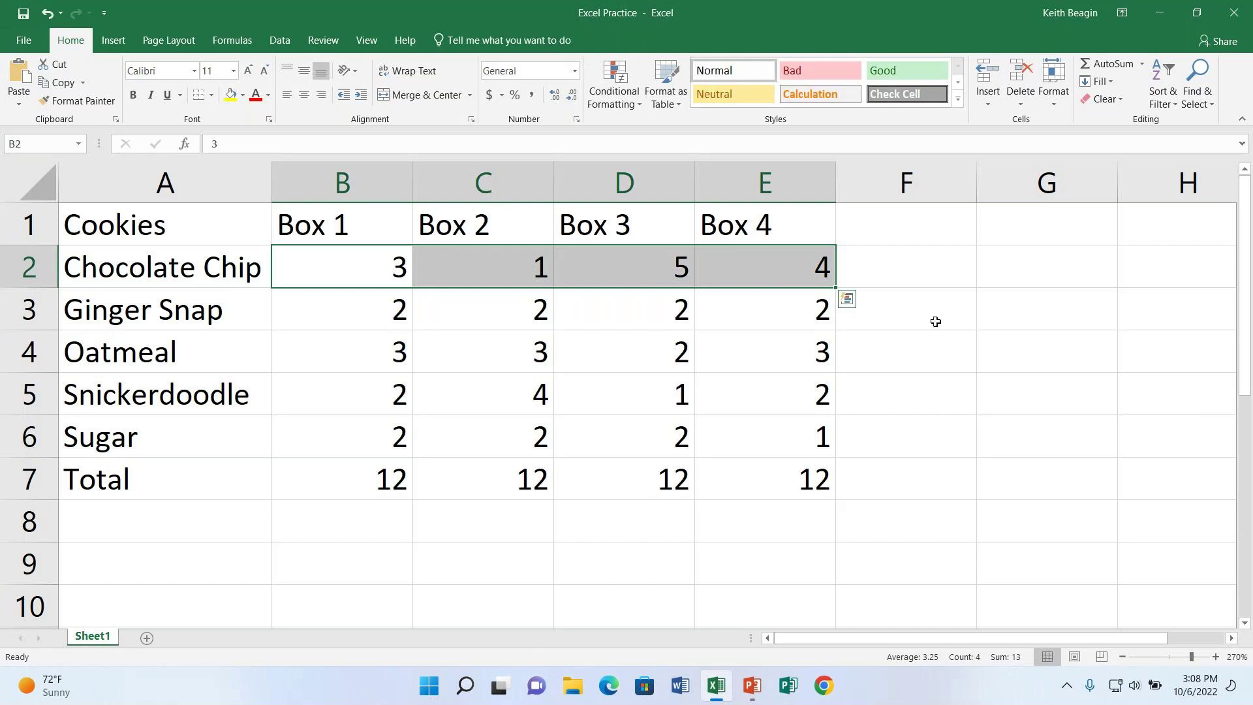
pyautogui.click(931, 277)
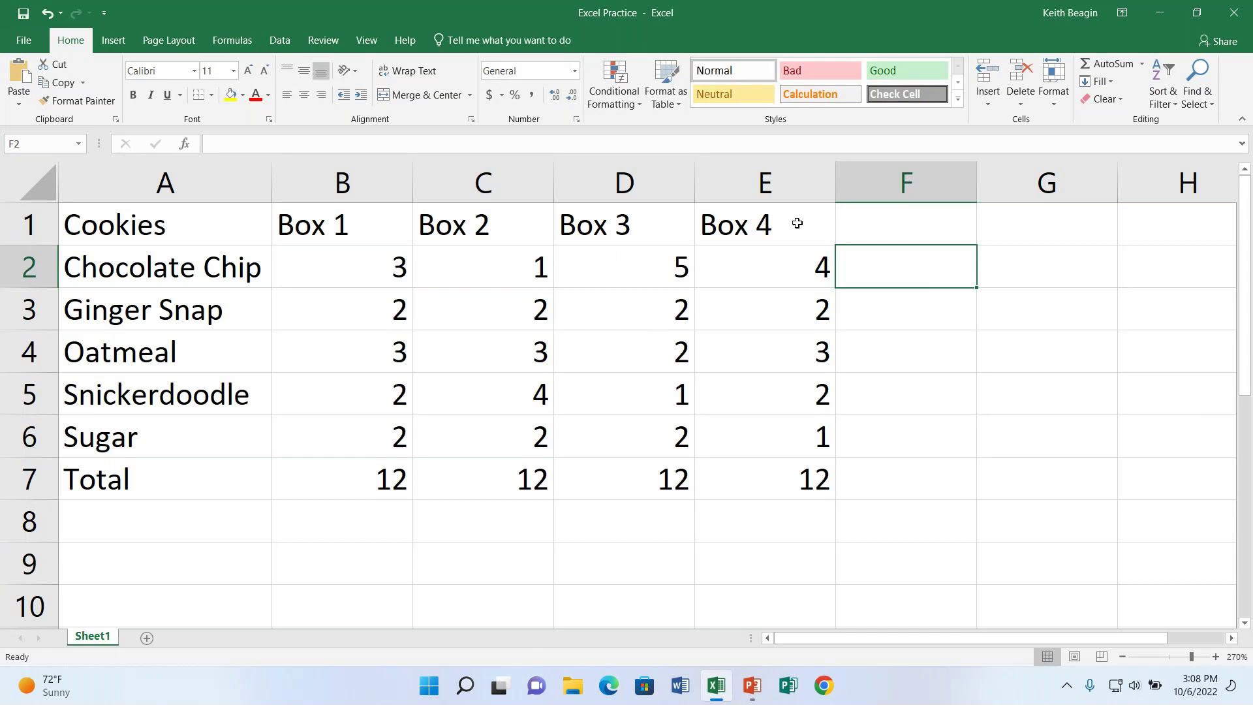
pyautogui.click(943, 222)
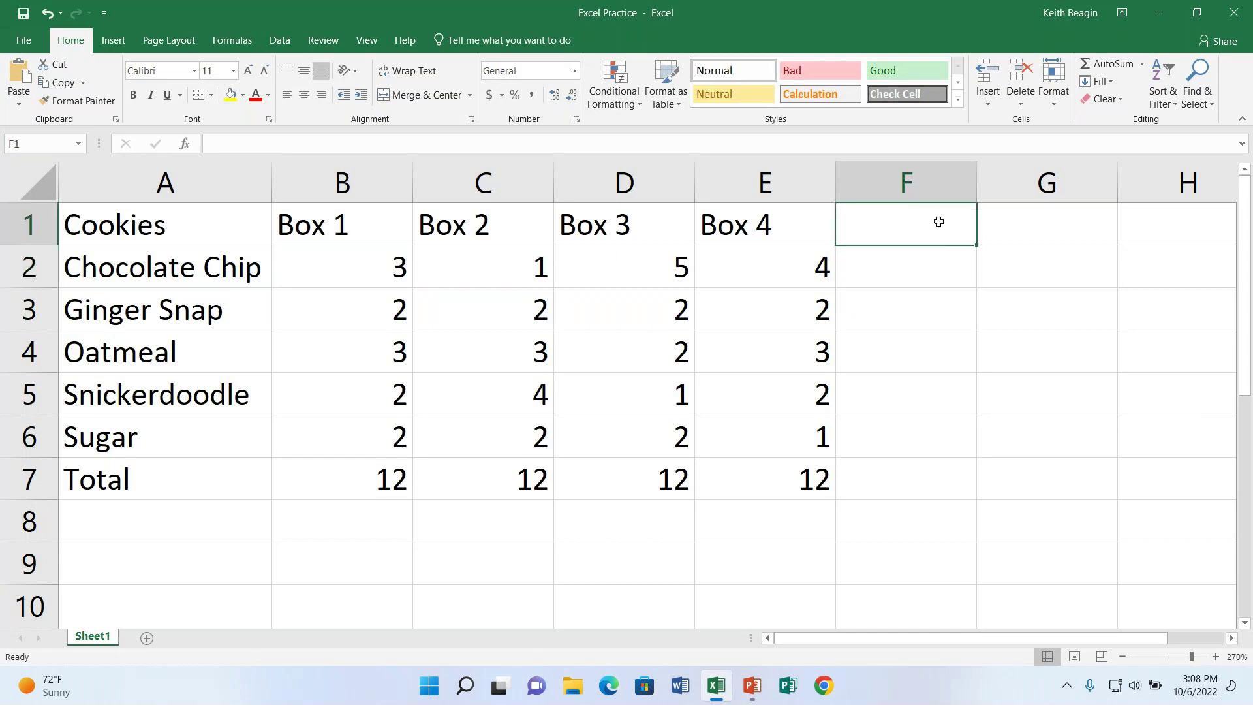
pyautogui.write('Average')
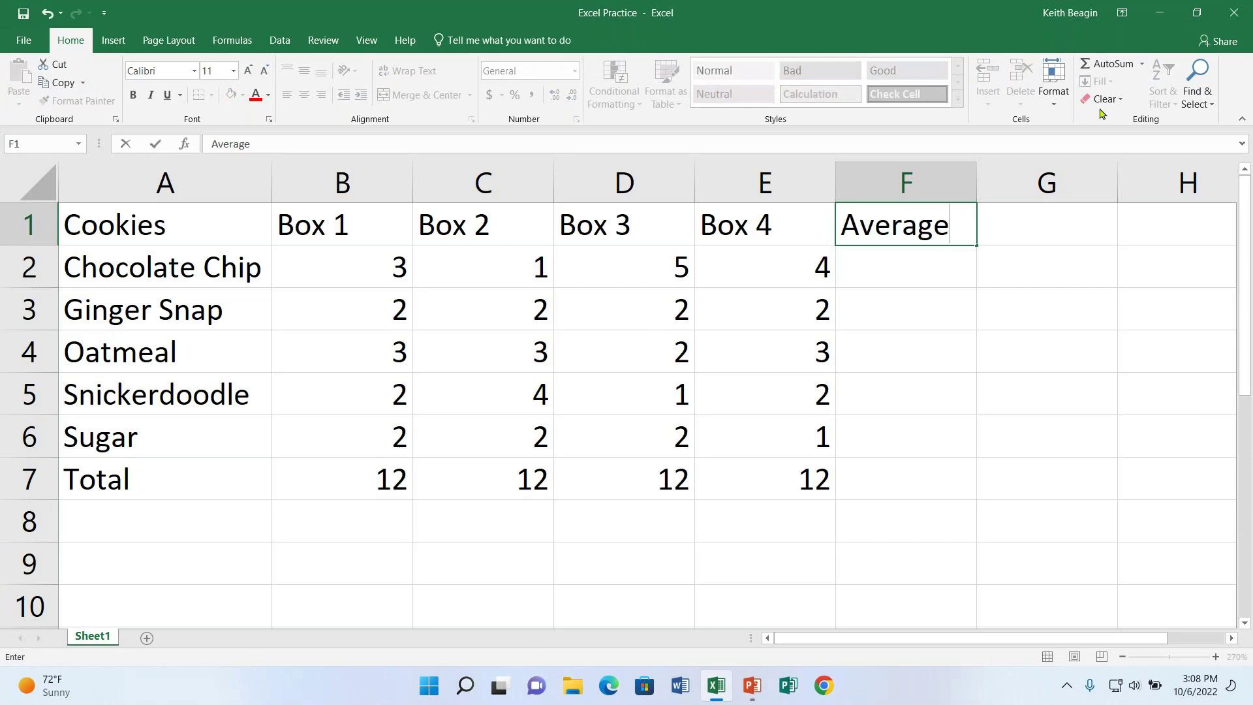
pyautogui.press('Return')
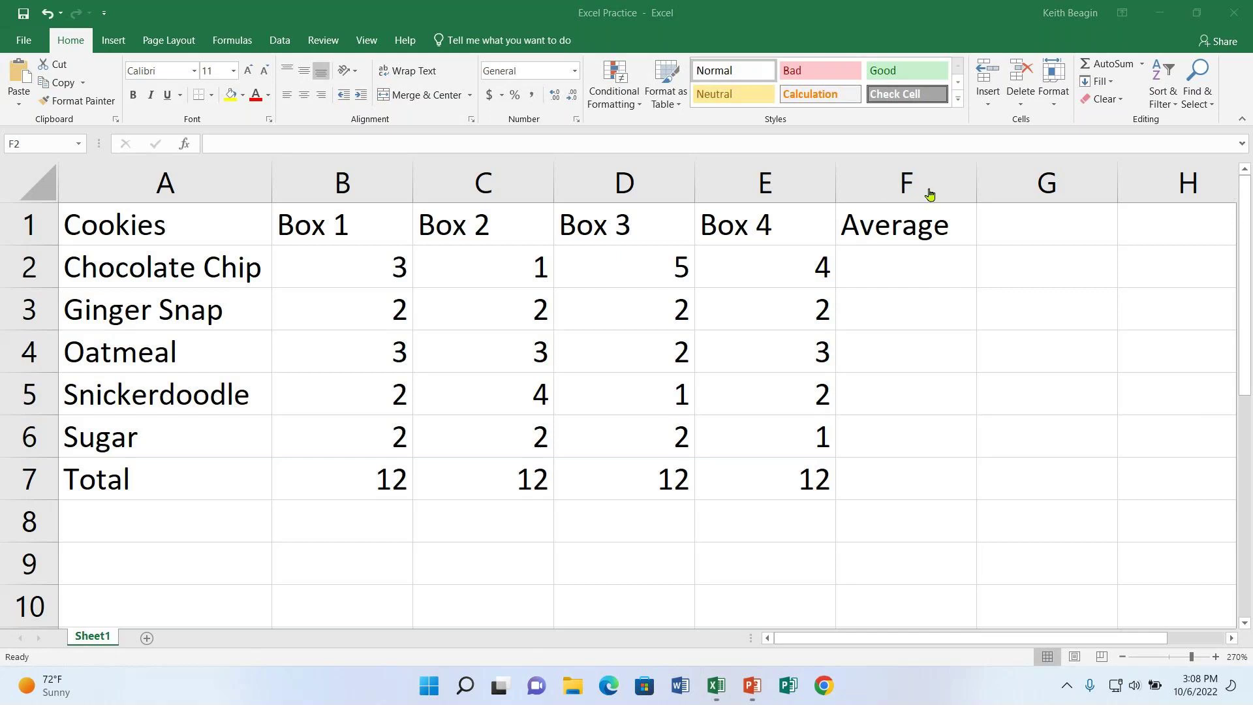
# - Select Chocolate Chip's counts B2:E2 and apply AutoSum's Average, putting 3.25 in F2
pyautogui.click(939, 277)
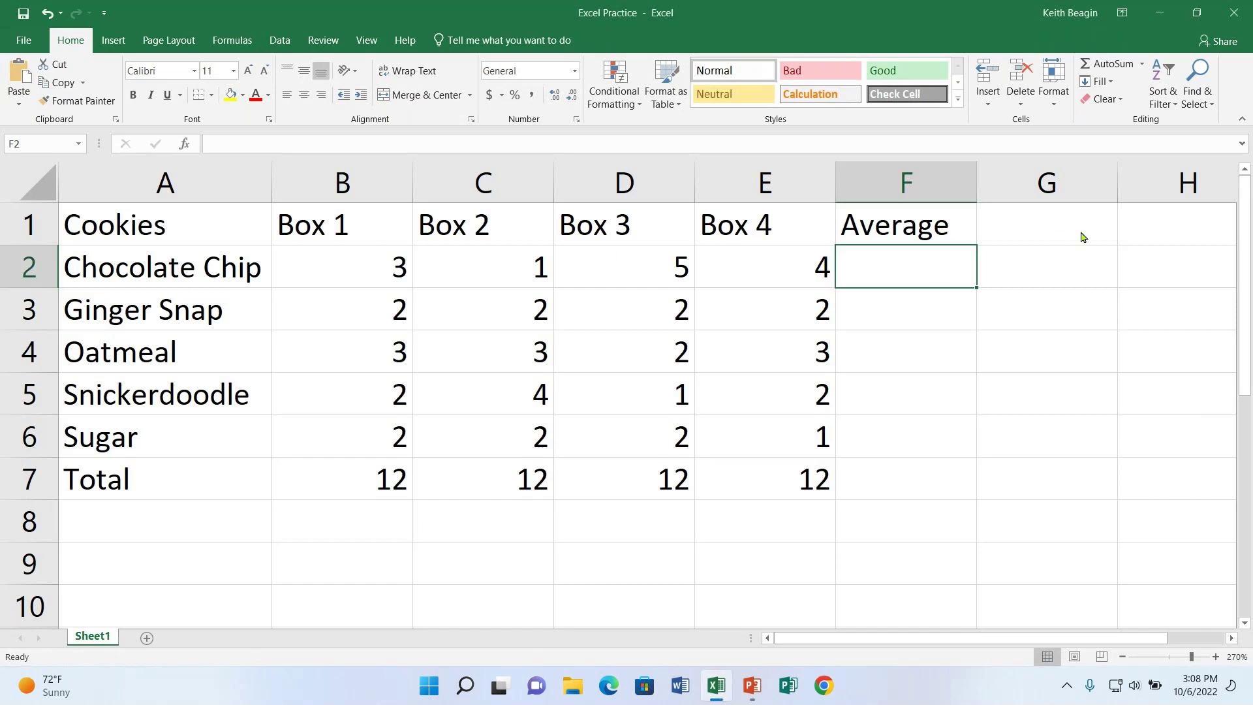
pyautogui.click(911, 280)
pyautogui.moveTo(310, 266); pyautogui.dragTo(752, 261)
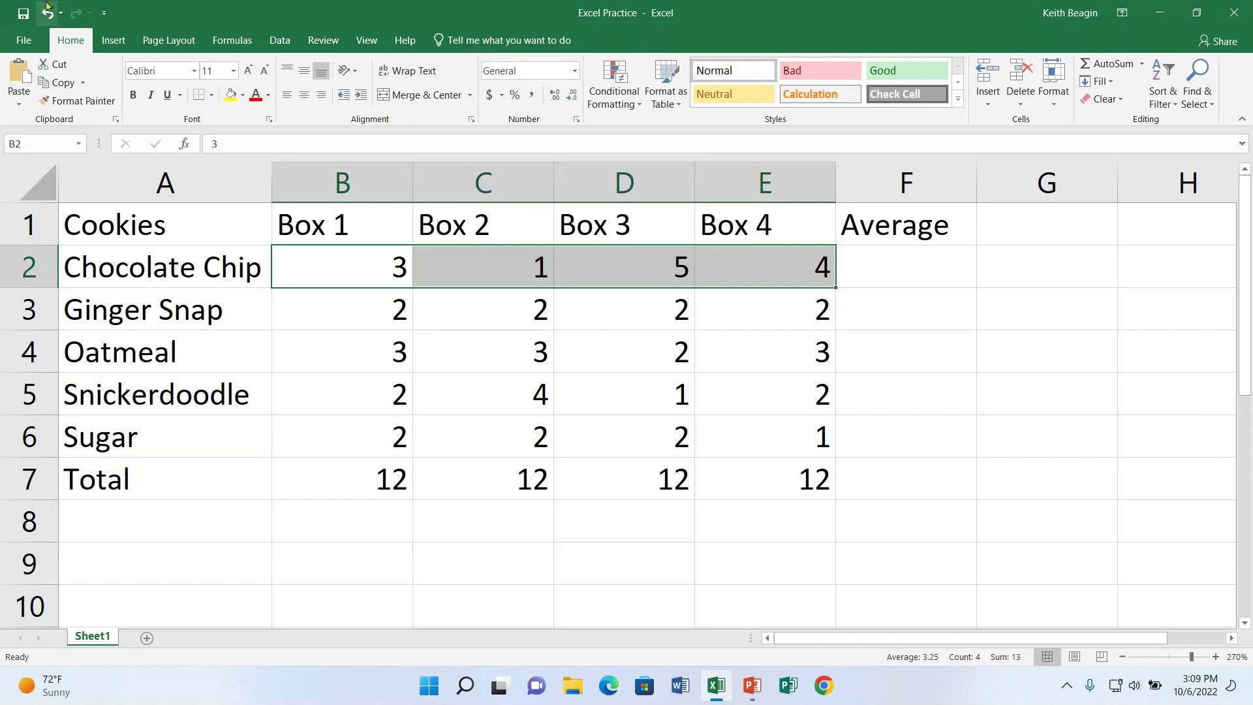
pyautogui.click(298, 259)
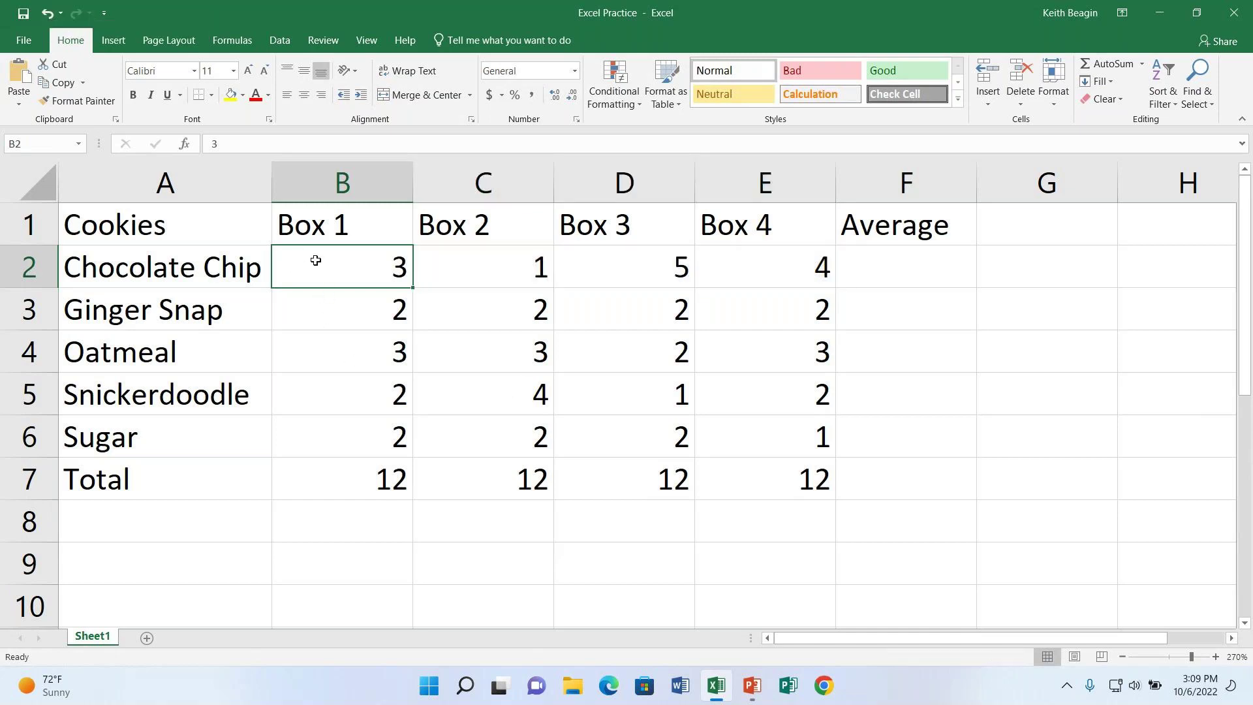
pyautogui.moveTo(395, 269); pyautogui.dragTo(796, 269)
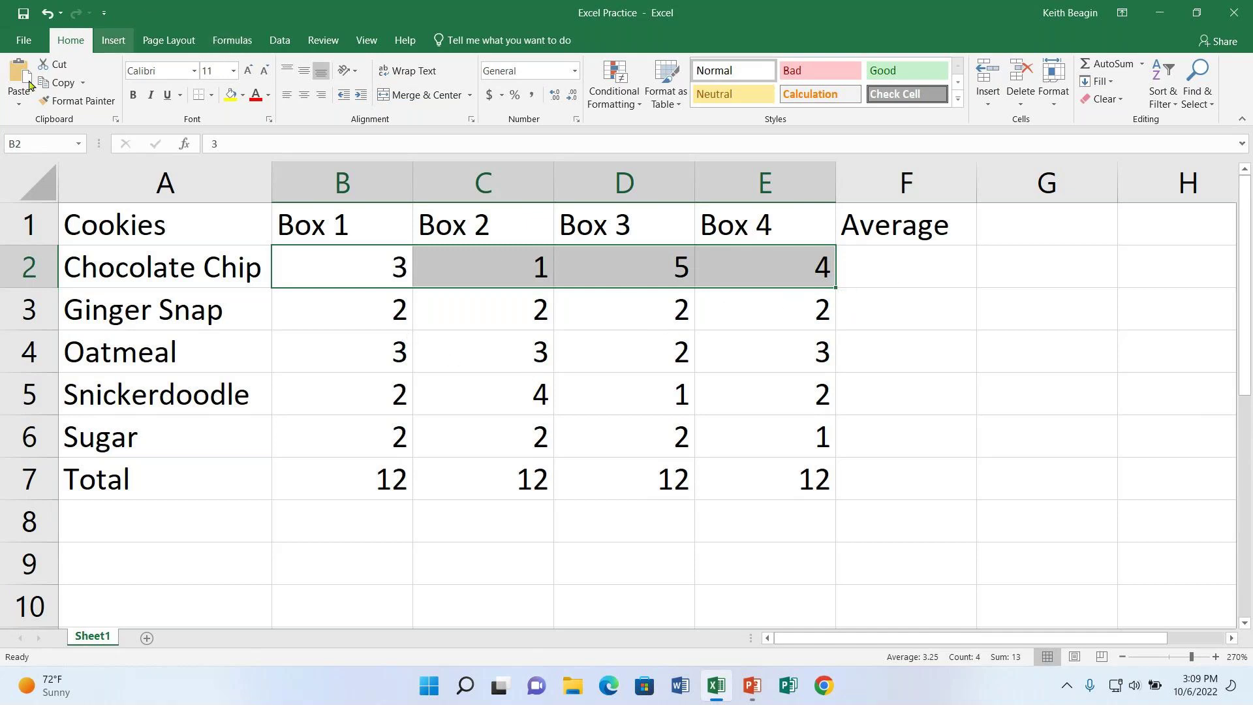
pyautogui.click(1144, 67)
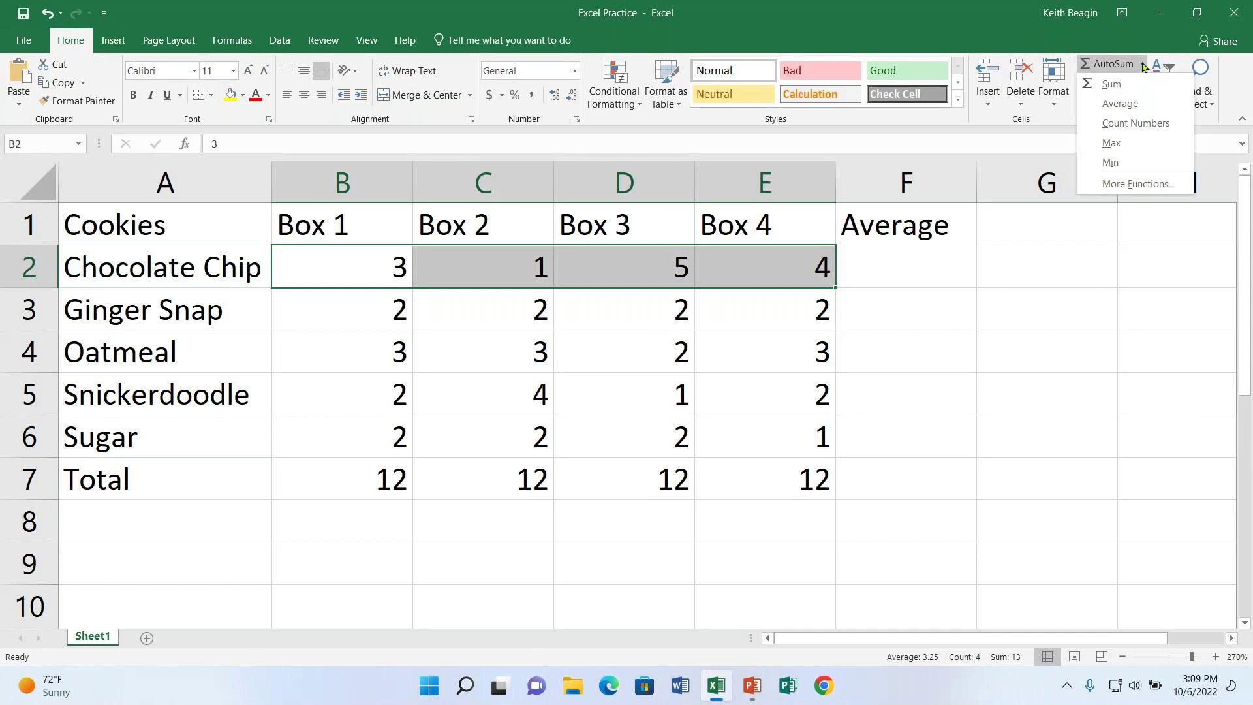
pyautogui.click(1149, 104)
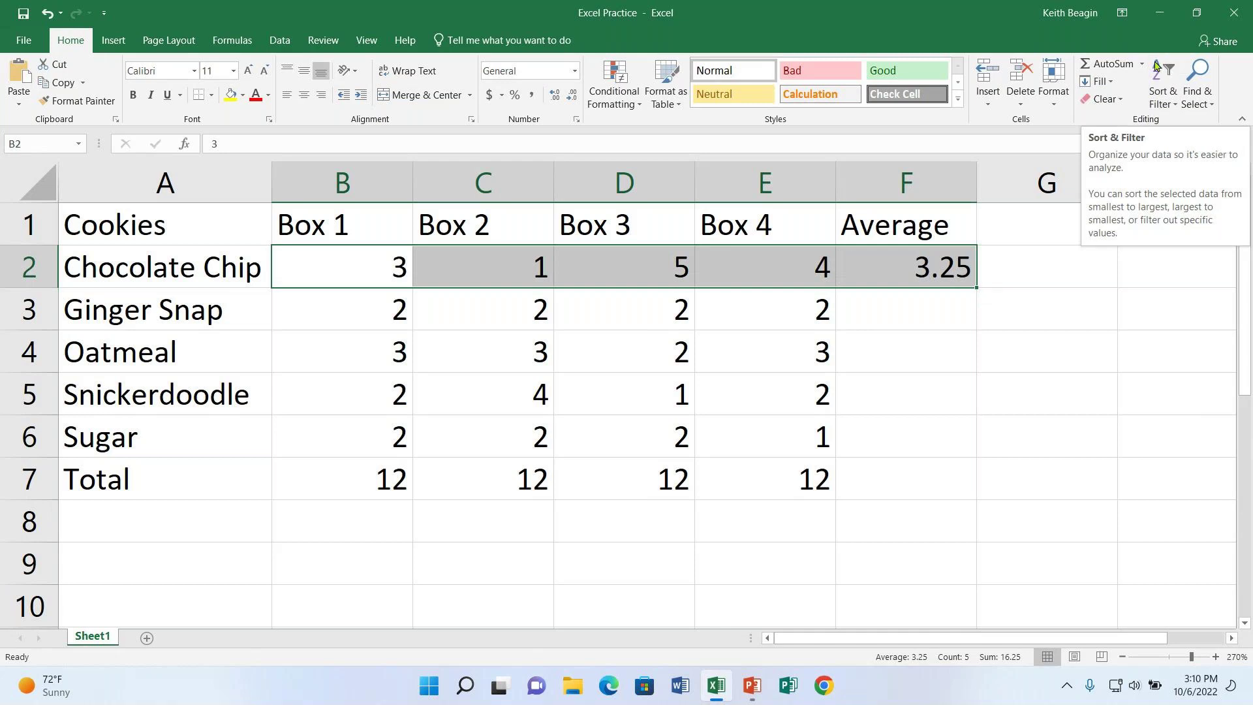
pyautogui.click(1252, 244)
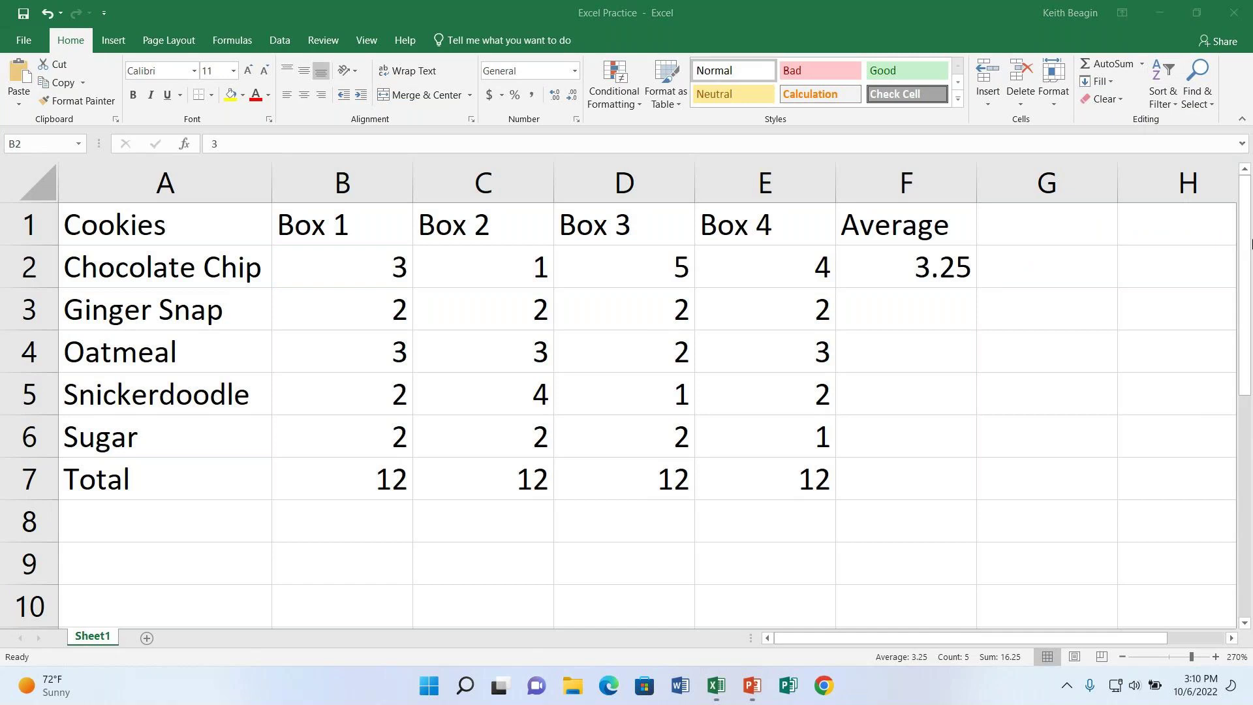
pyautogui.click(939, 256)
pyautogui.press('F2')
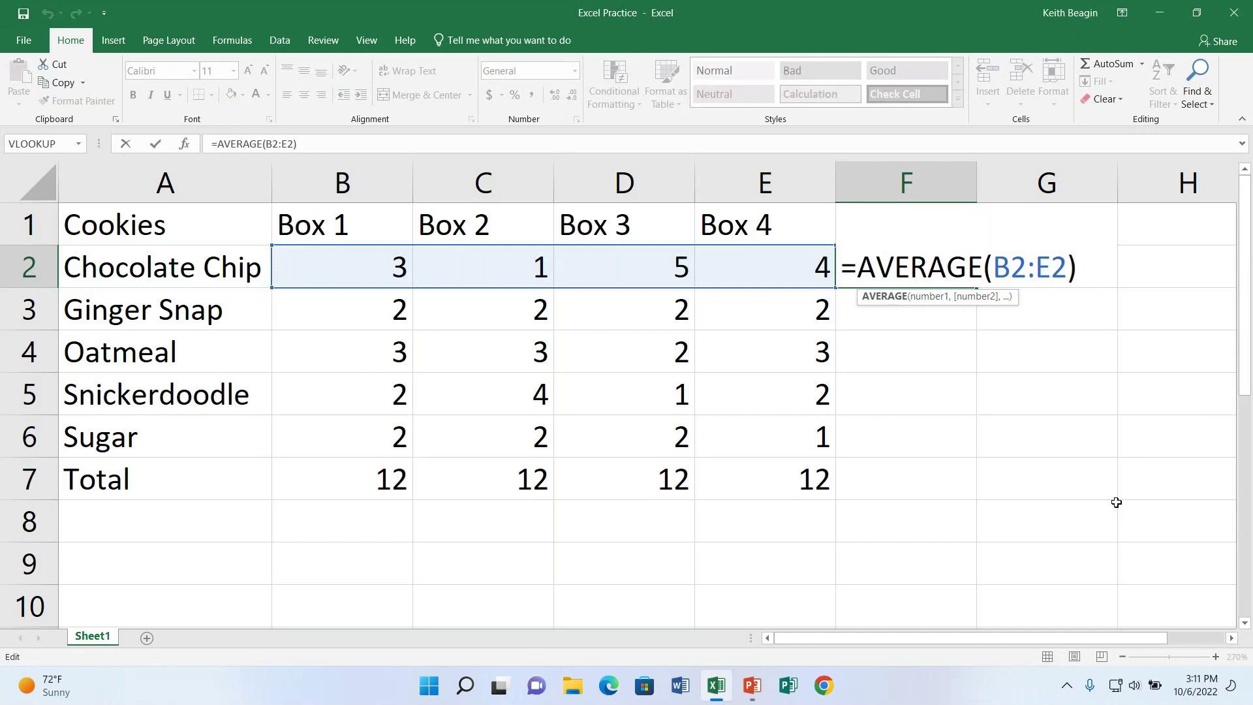
pyautogui.press('Return')
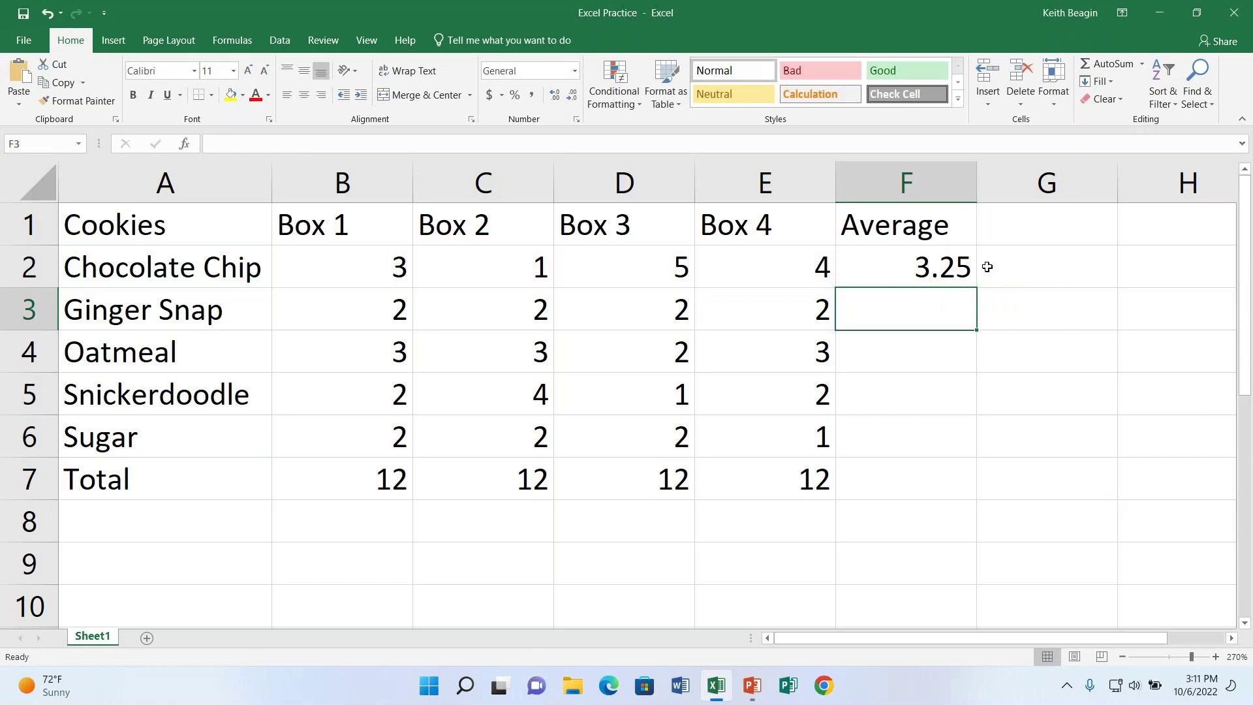
# - Fill the F2 average formula down to F7, giving 2, 2.75, 2.25, 1.75 and 12 for Total
pyautogui.click(955, 267)
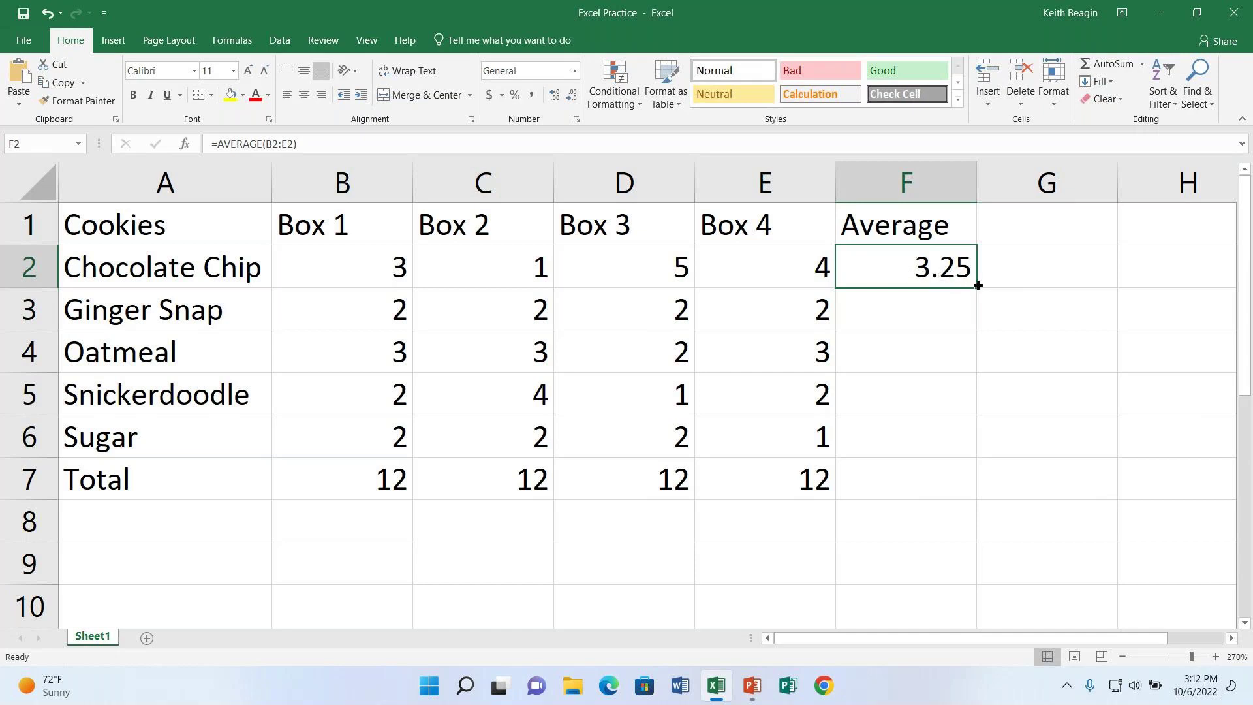
pyautogui.moveTo(978, 286); pyautogui.dragTo(975, 495)
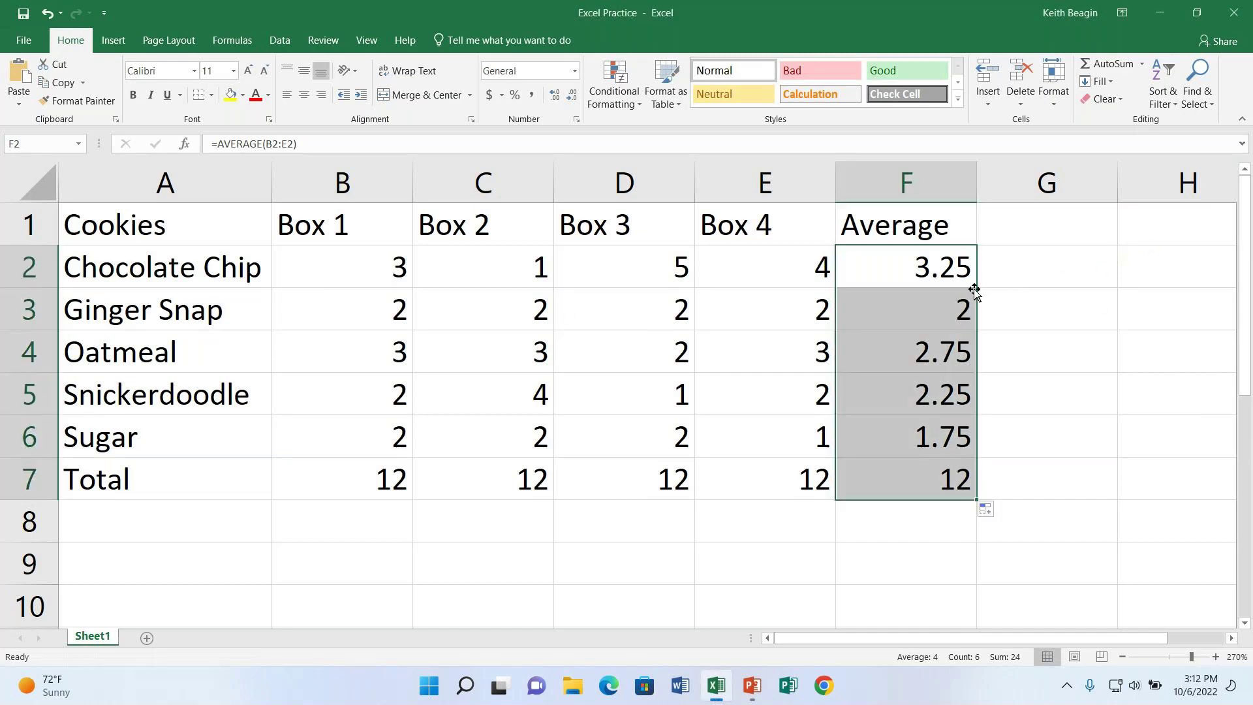
pyautogui.click(958, 273)
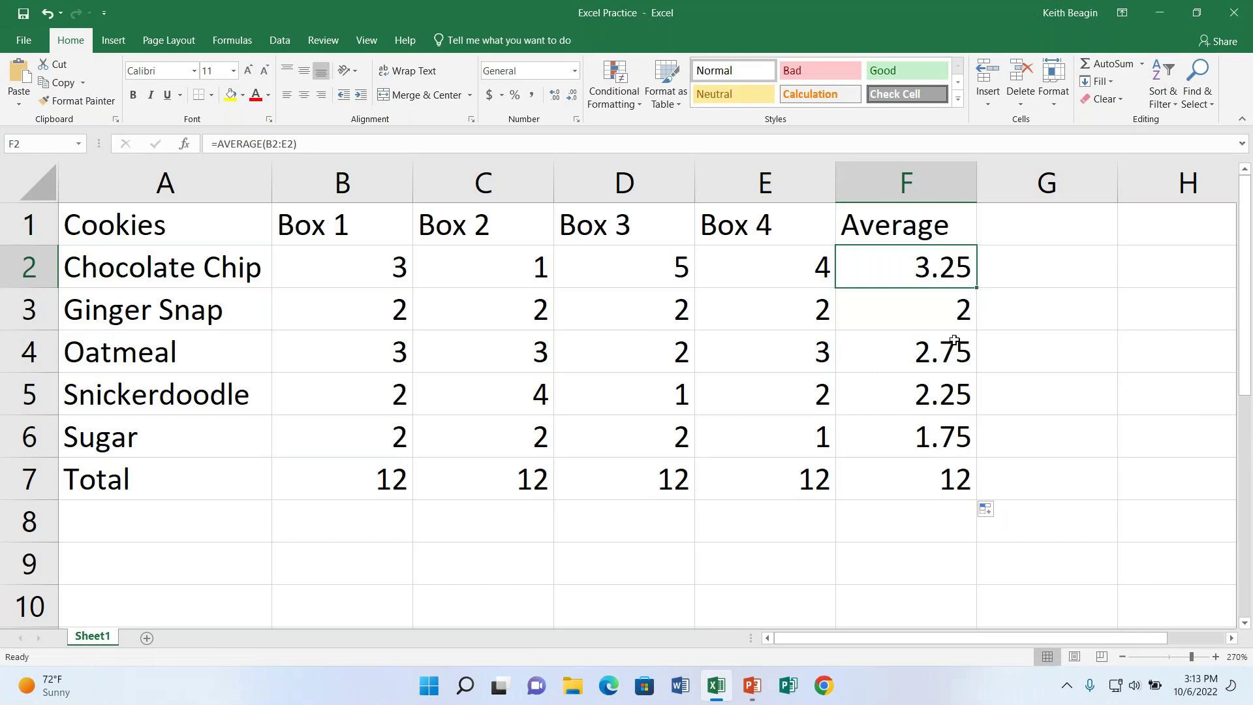
# - Select cells F2:F6, which hold the averages 3.25, 2, 2.75, 2.25 and 1.75
pyautogui.moveTo(921, 263); pyautogui.dragTo(935, 436)
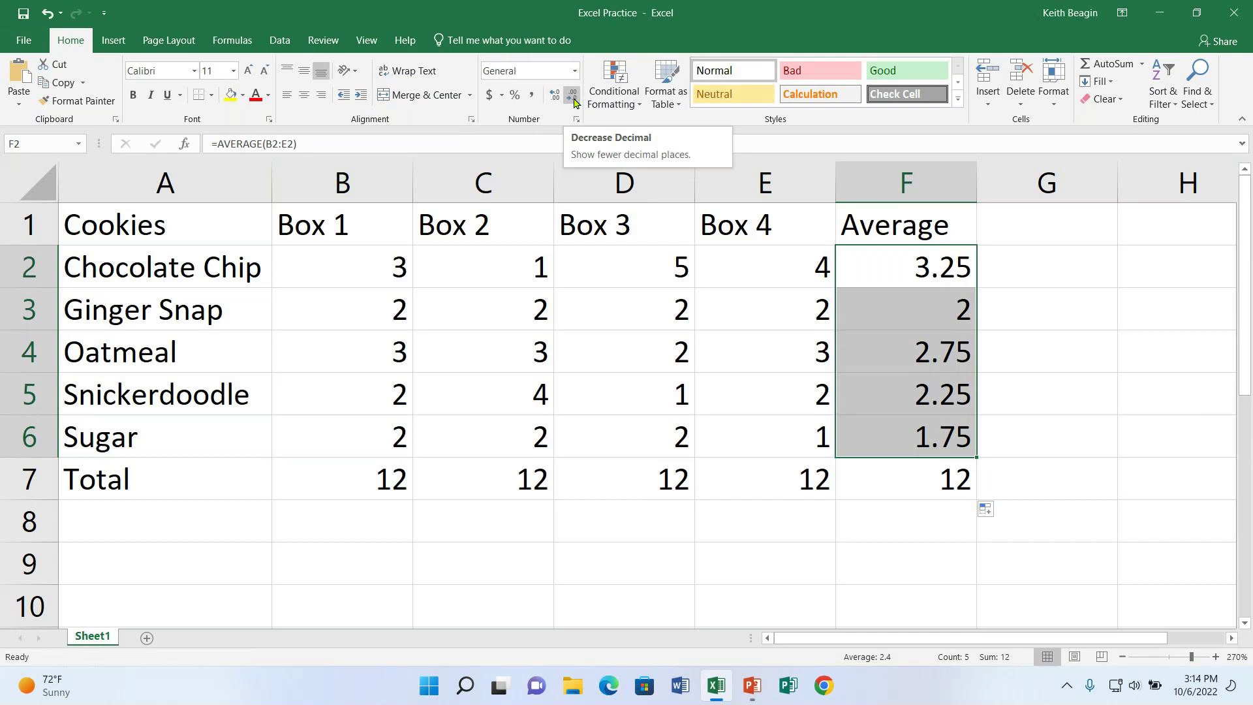
# - Remove both decimal places from the F2:F6 averages so they display as 3, 2, 3, 2, 2
pyautogui.click(573, 95)
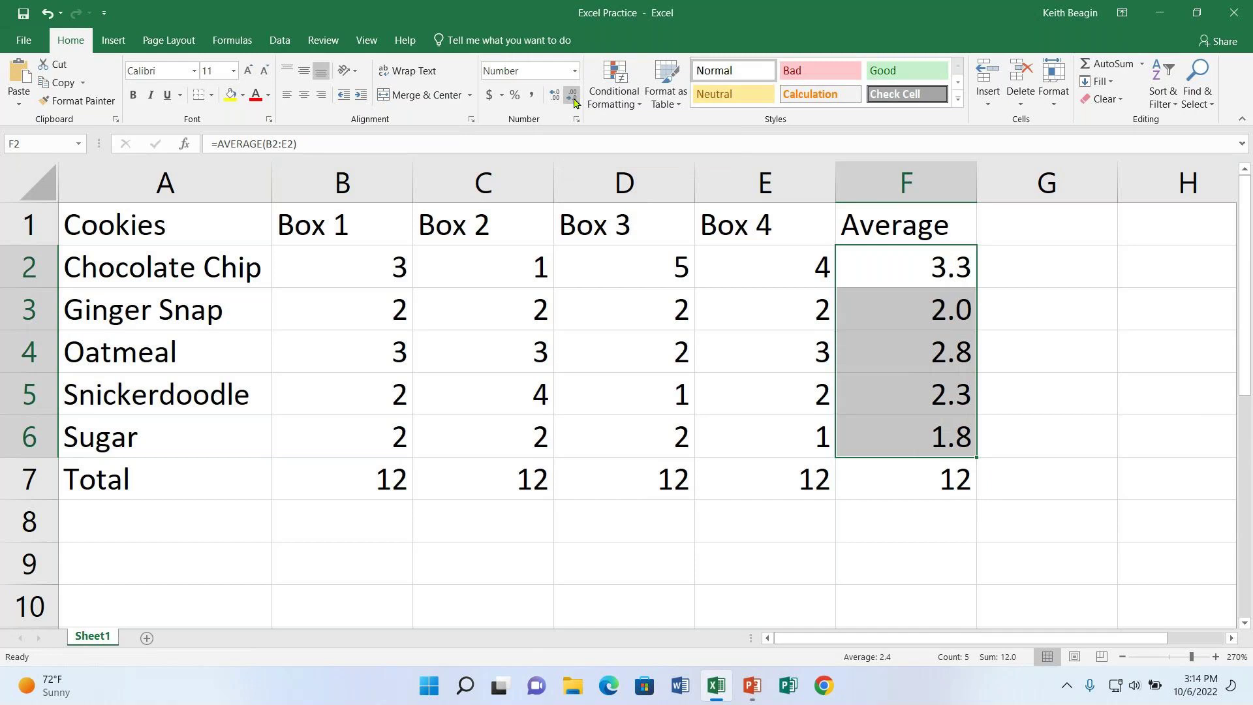
pyautogui.click(573, 97)
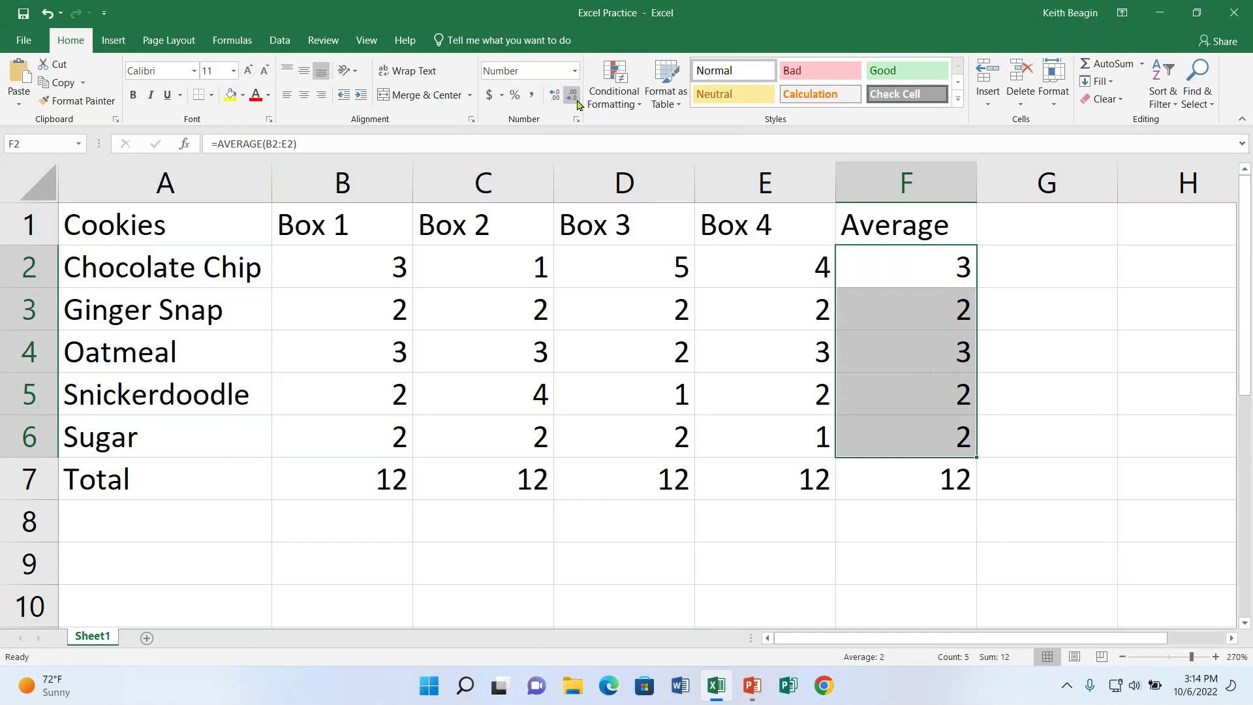
pyautogui.click(904, 237)
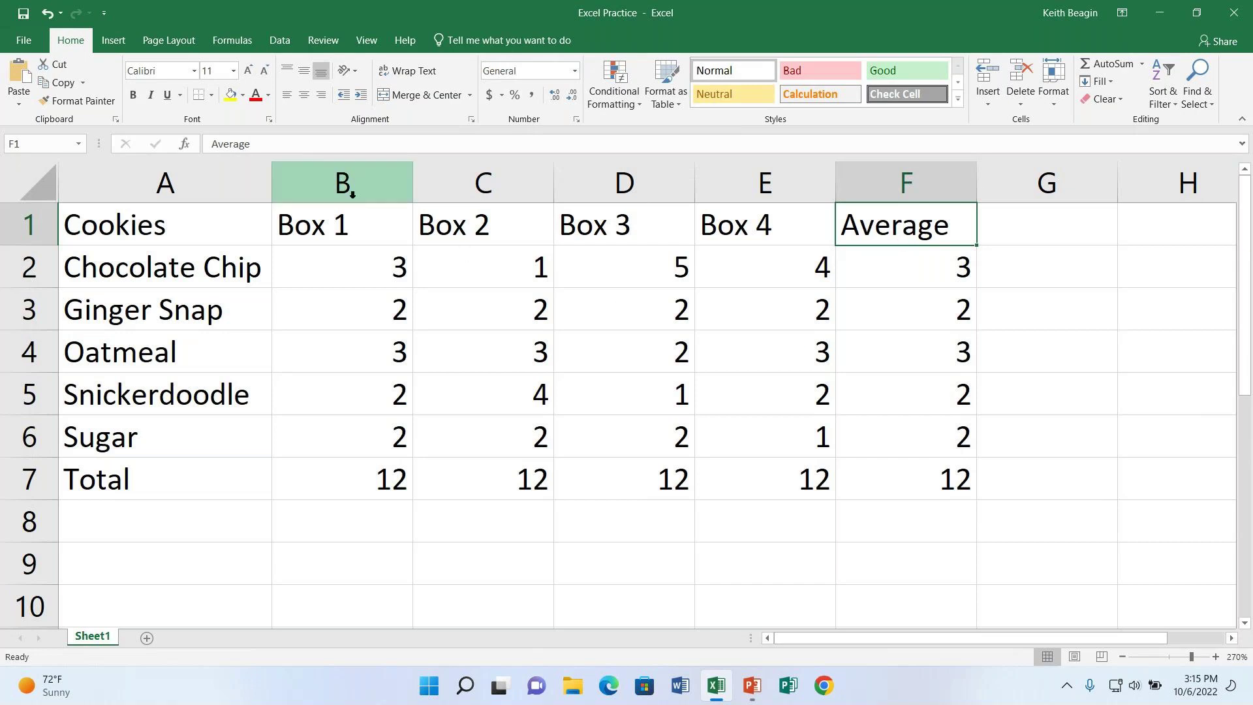
# - Save the Excel Practice workbook with the whole-number averages and return to cell A1
pyautogui.click(23, 14)
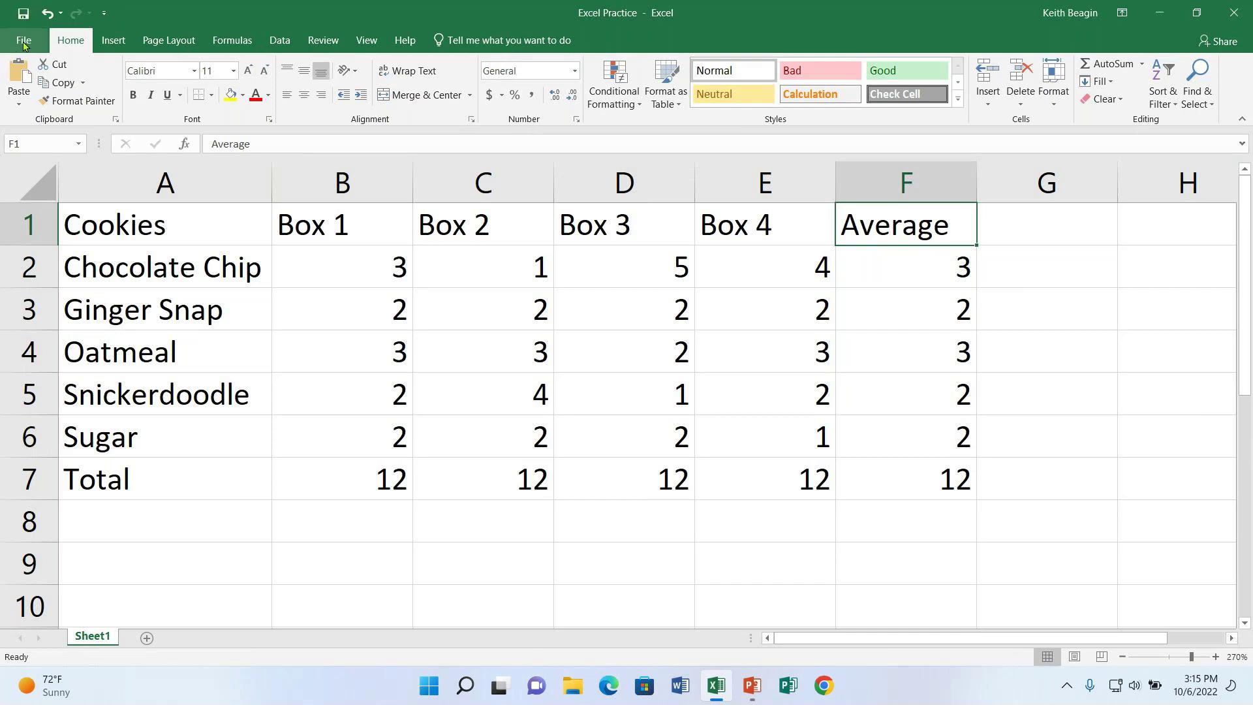
pyautogui.click(23, 44)
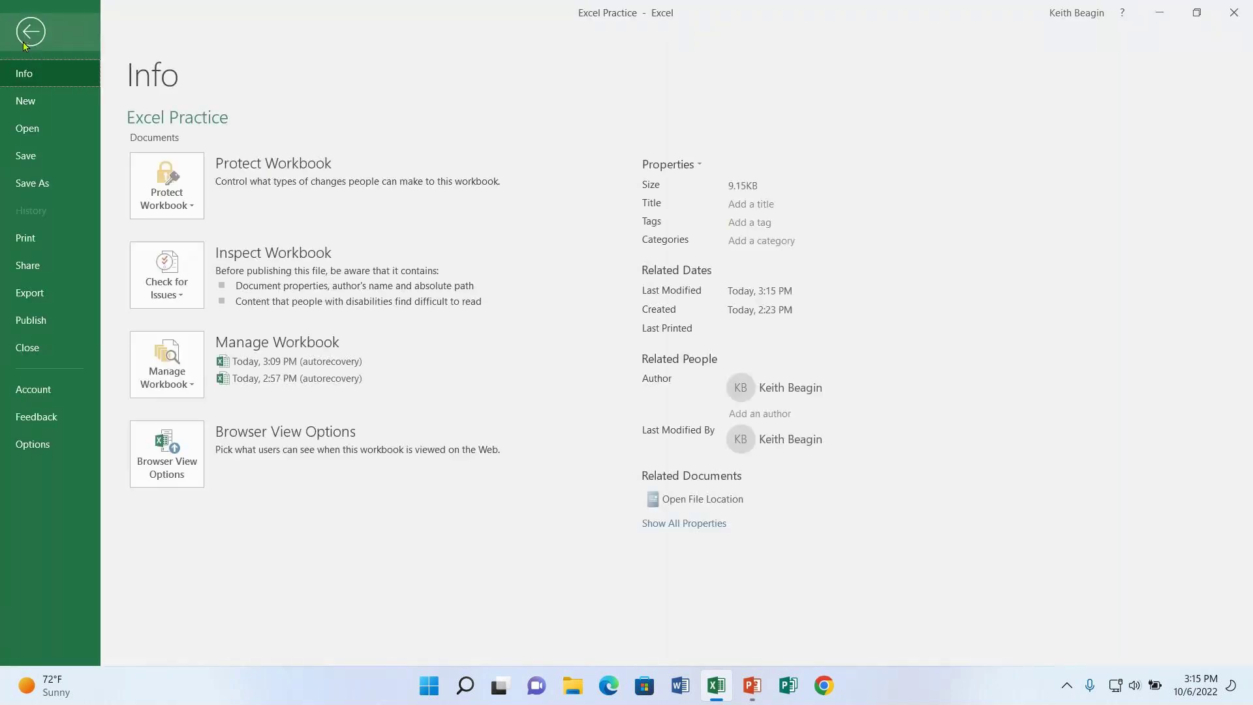
pyautogui.click(38, 156)
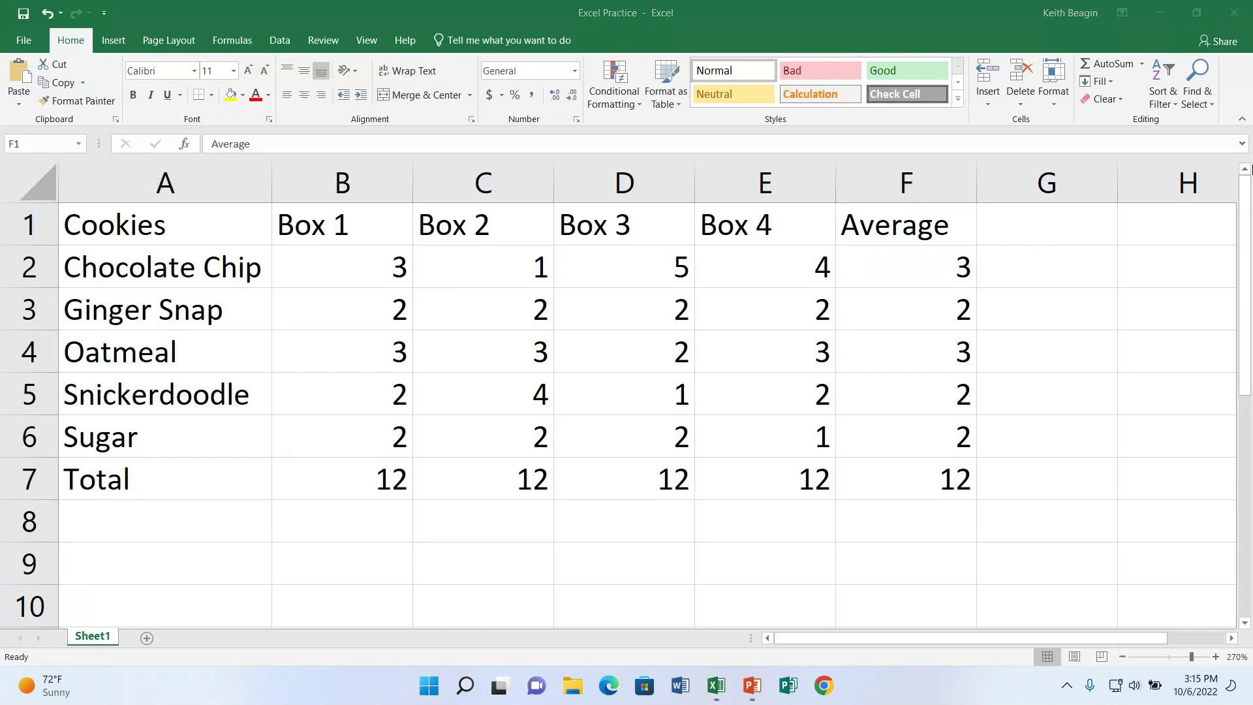
pyautogui.click(203, 231)
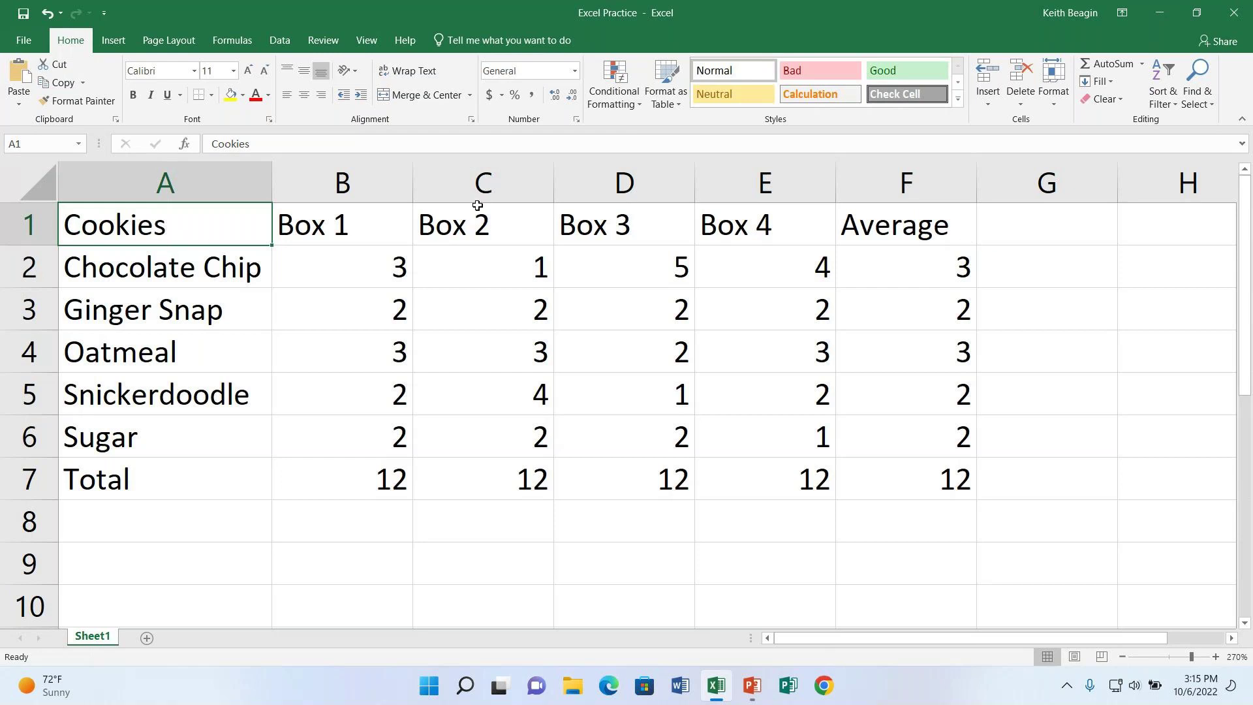
pyautogui.click(18, 223)
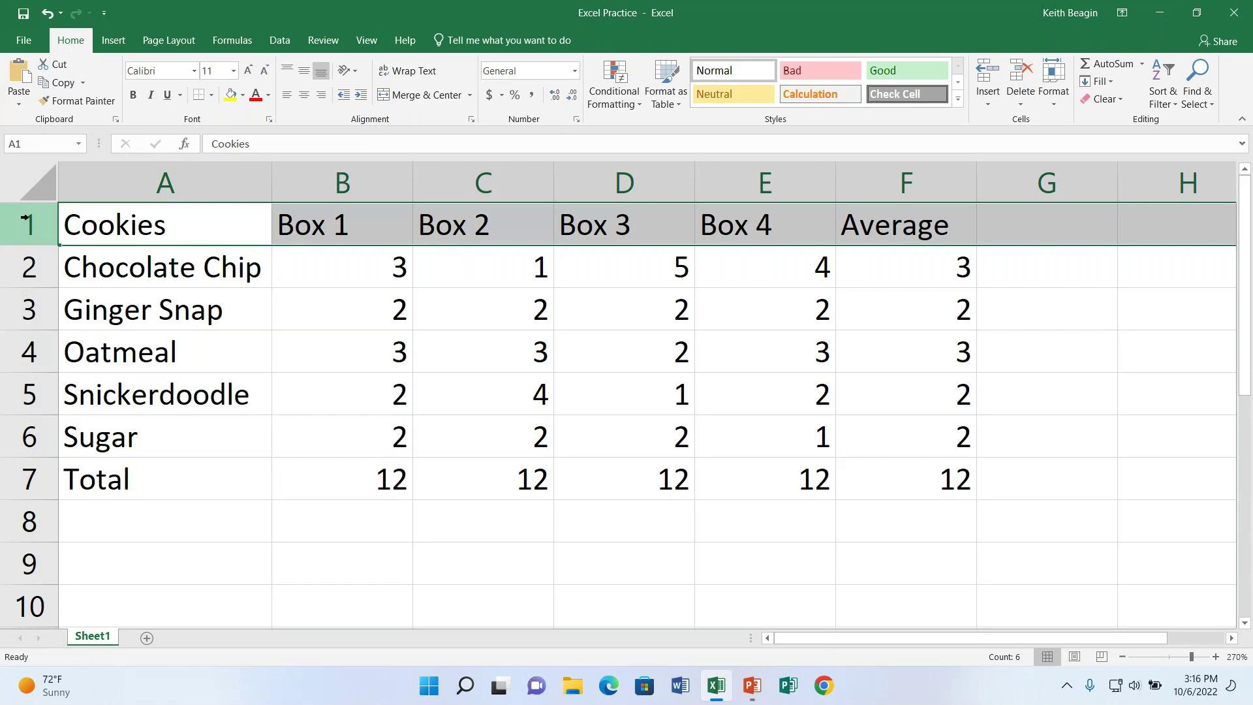
pyautogui.click(566, 296)
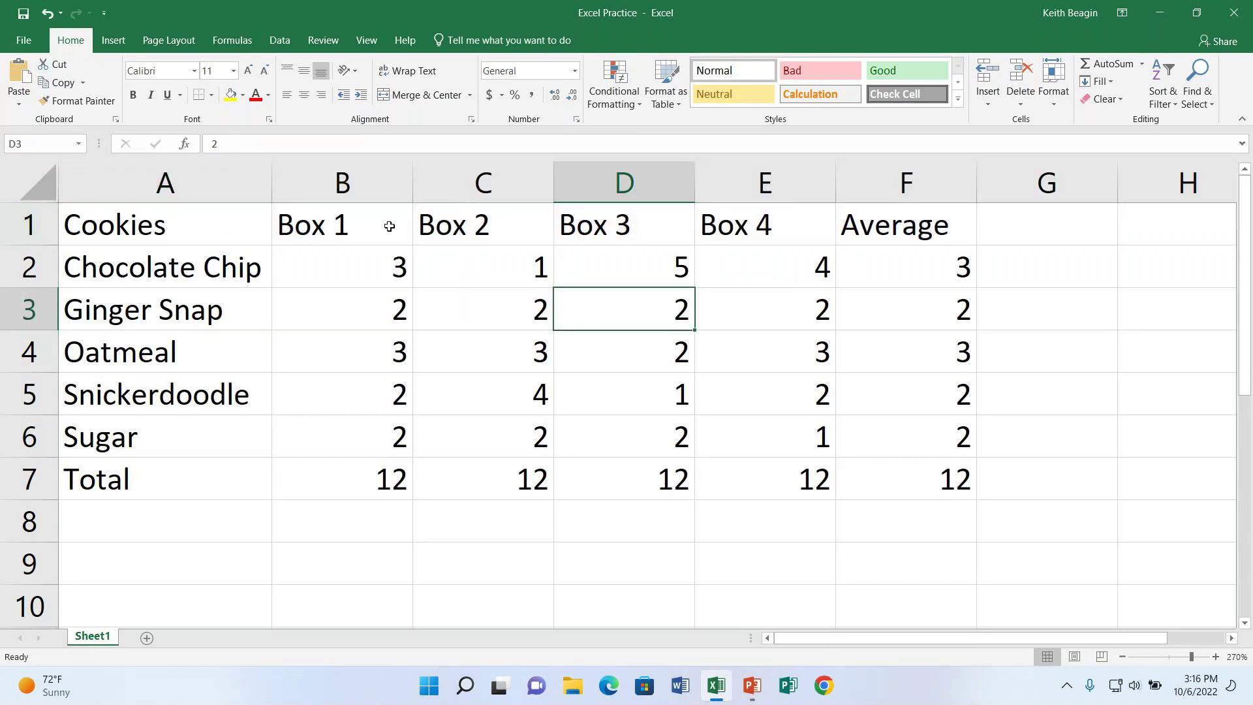
pyautogui.click(310, 216)
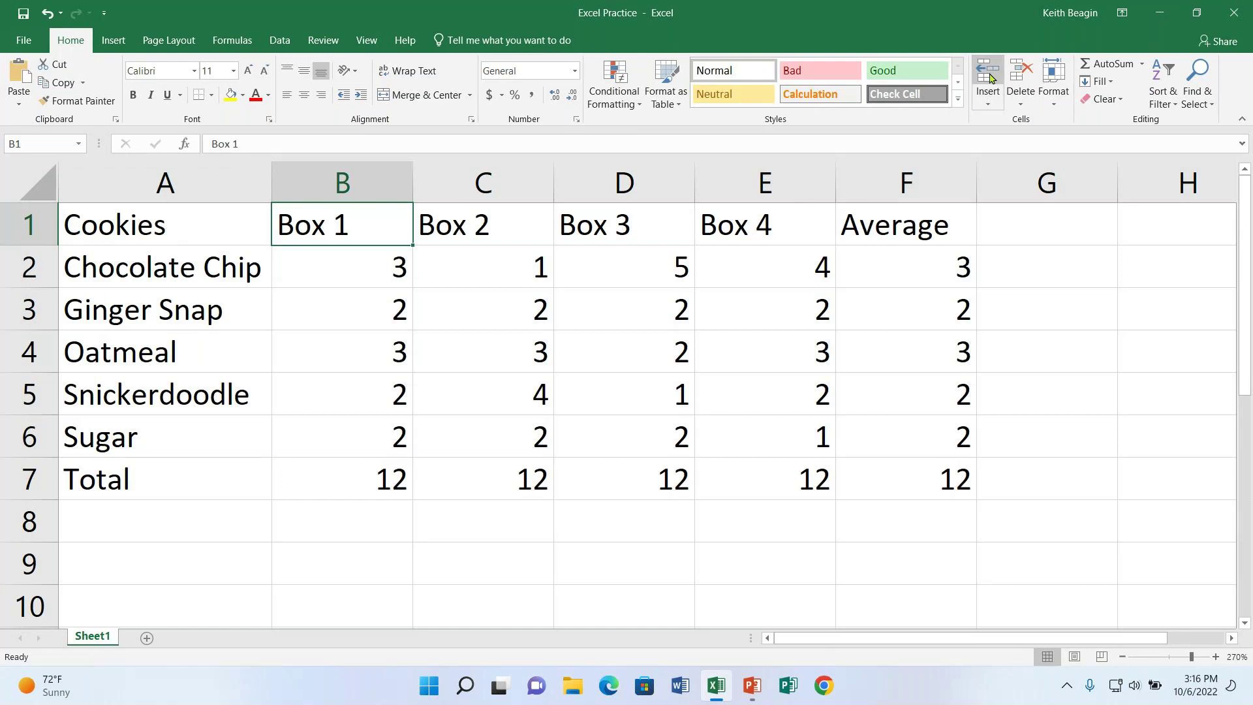
# - Insert a blank row above the cookie table and total Box 1 in B8 with =SUM(B3:B7)
pyautogui.click(987, 105)
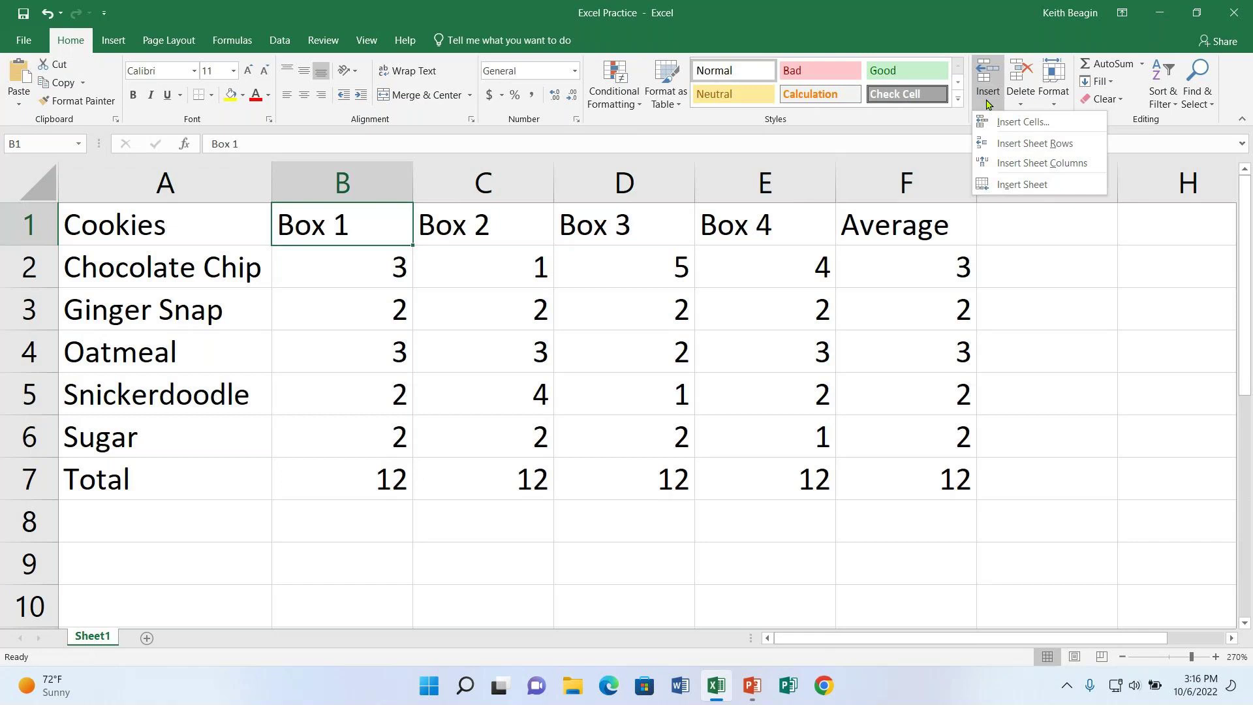
pyautogui.click(1013, 150)
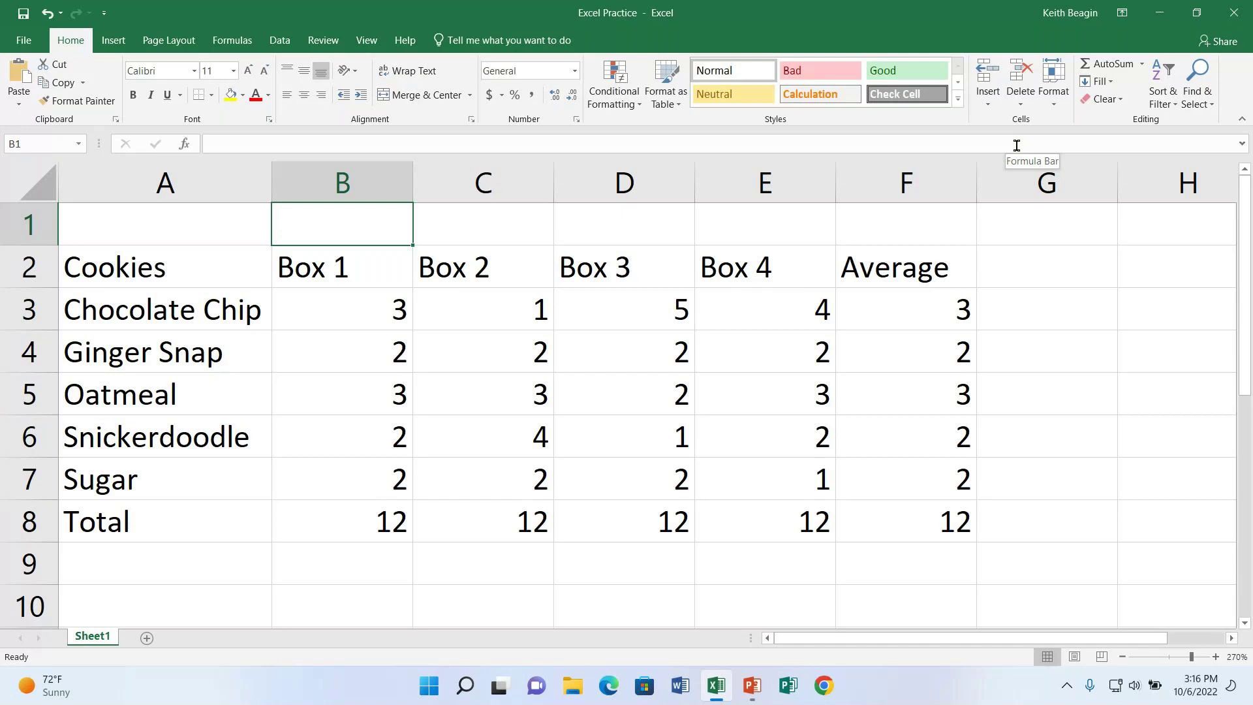
pyautogui.click(397, 528)
pyautogui.hotkey('alt', '=')
pyautogui.click(397, 527)
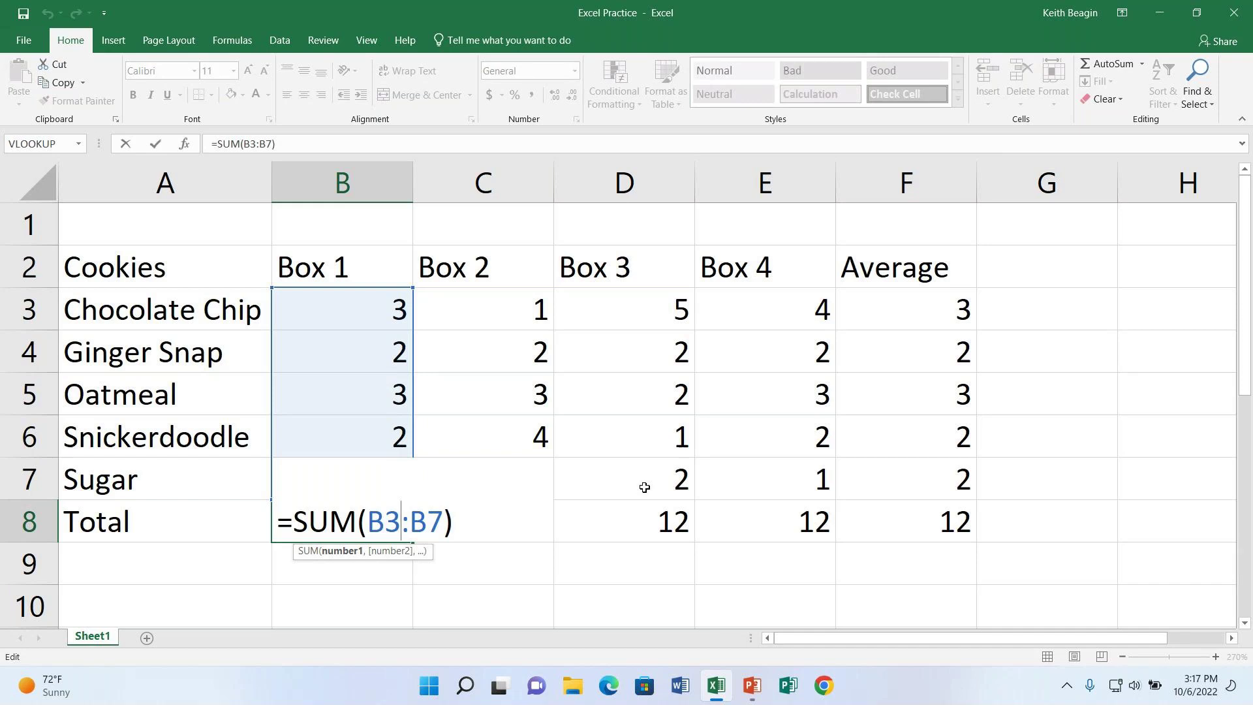
pyautogui.press('Return')
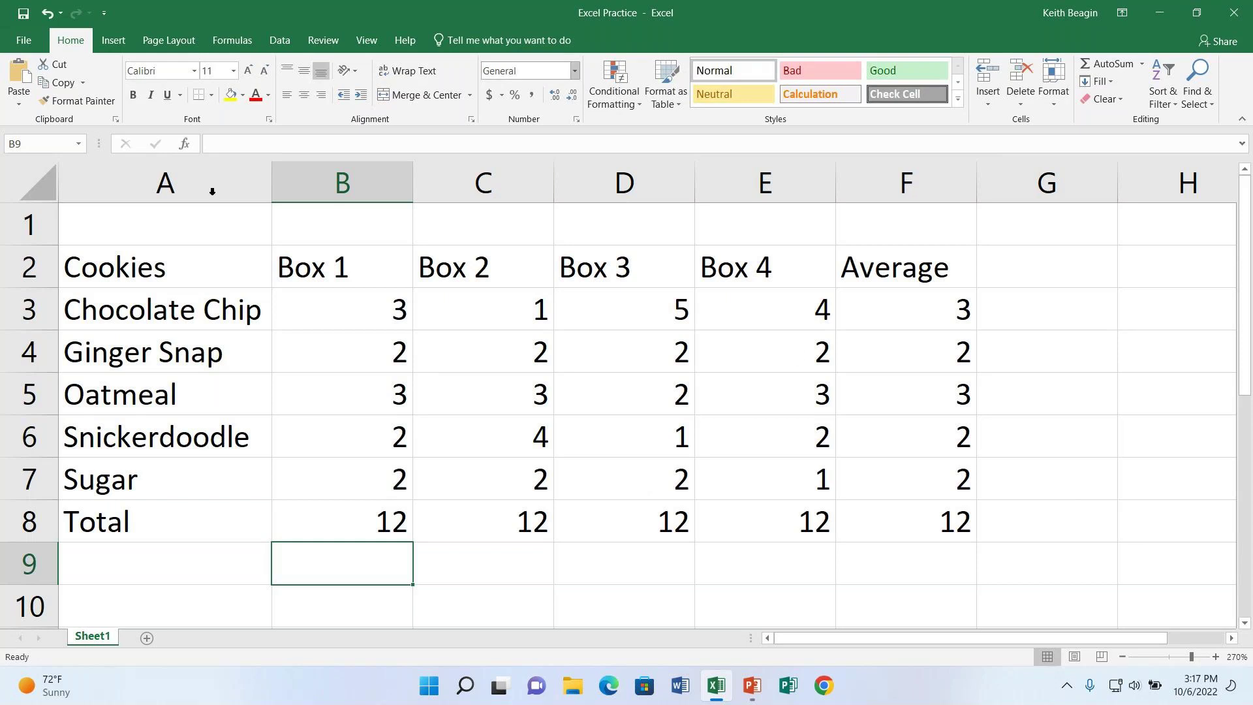
pyautogui.click(215, 227)
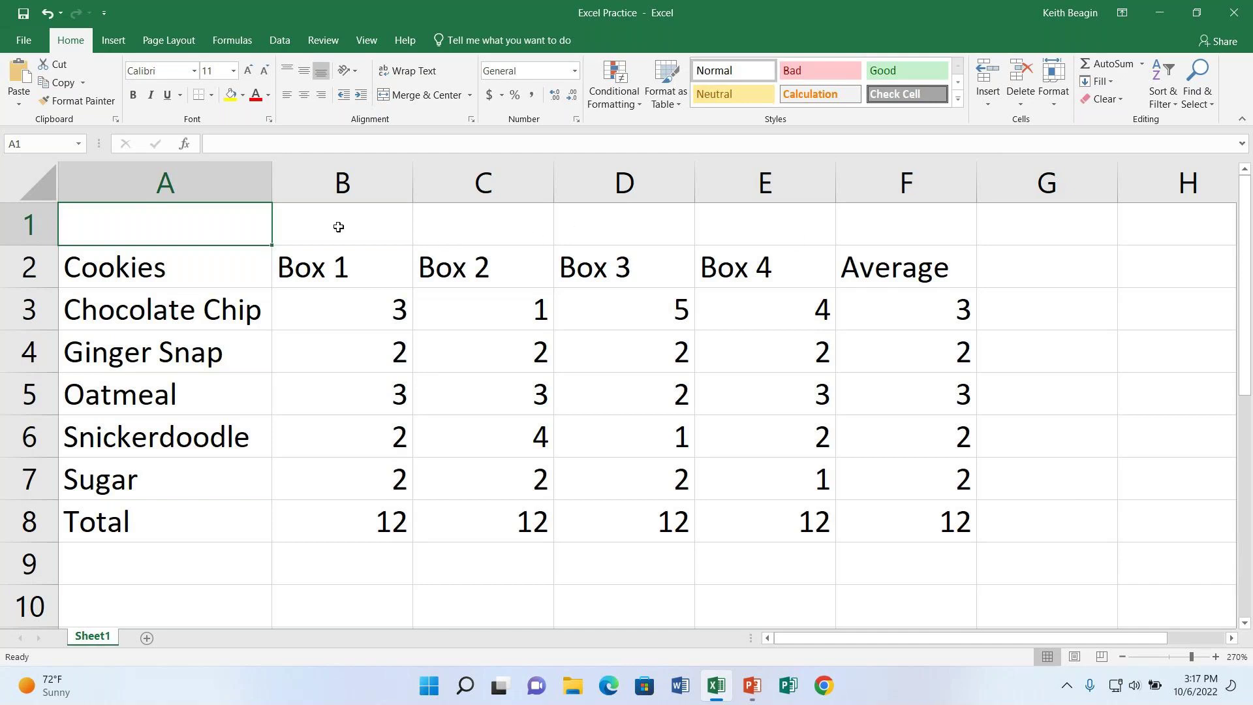
pyautogui.click(400, 224)
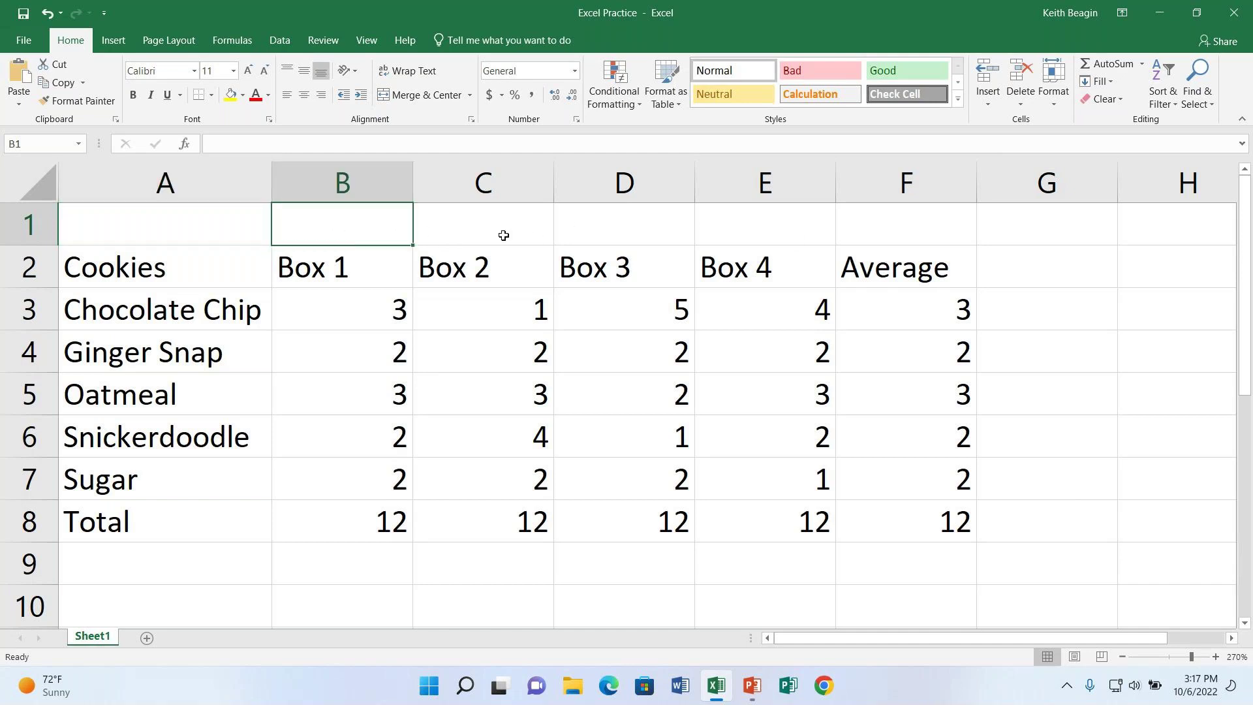
pyautogui.click(503, 233)
pyautogui.click(616, 235)
pyautogui.click(738, 233)
pyautogui.click(905, 219)
pyautogui.click(785, 223)
pyautogui.click(567, 235)
pyautogui.click(551, 235)
pyautogui.click(401, 218)
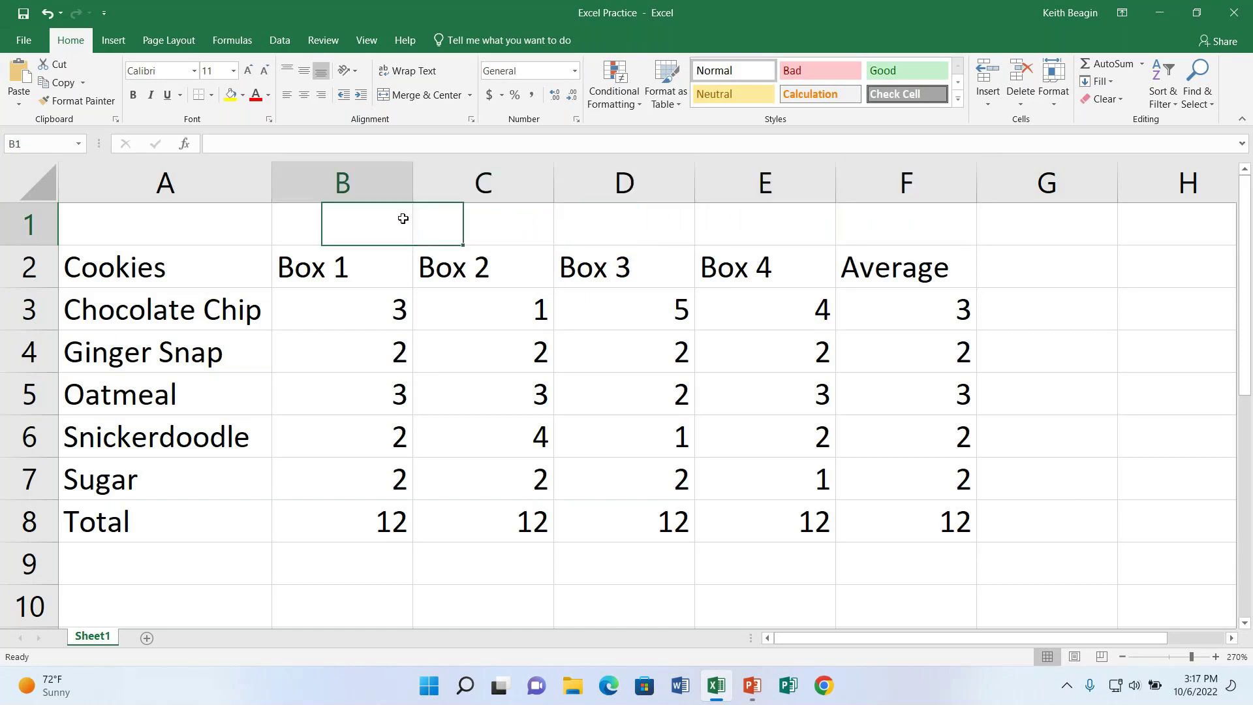
pyautogui.click(257, 227)
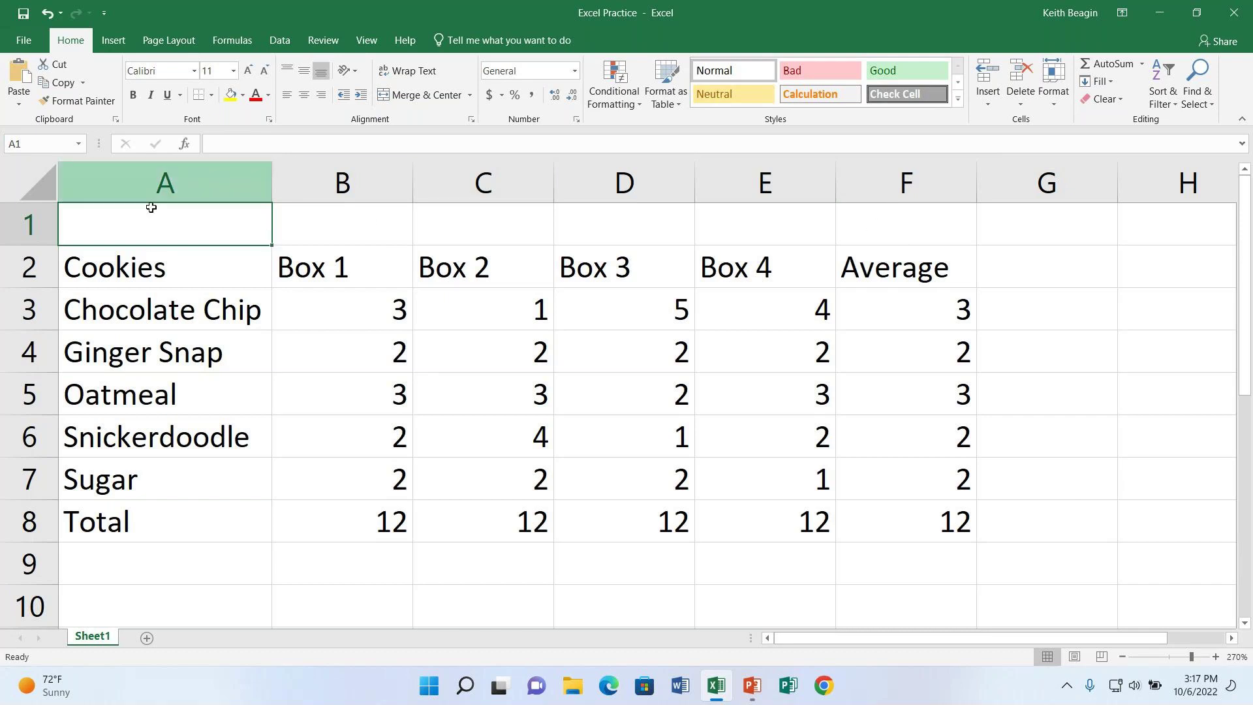
# - Merge and center A1:F1 into one title cell and enter edit mode in it
pyautogui.moveTo(174, 218); pyautogui.dragTo(909, 211)
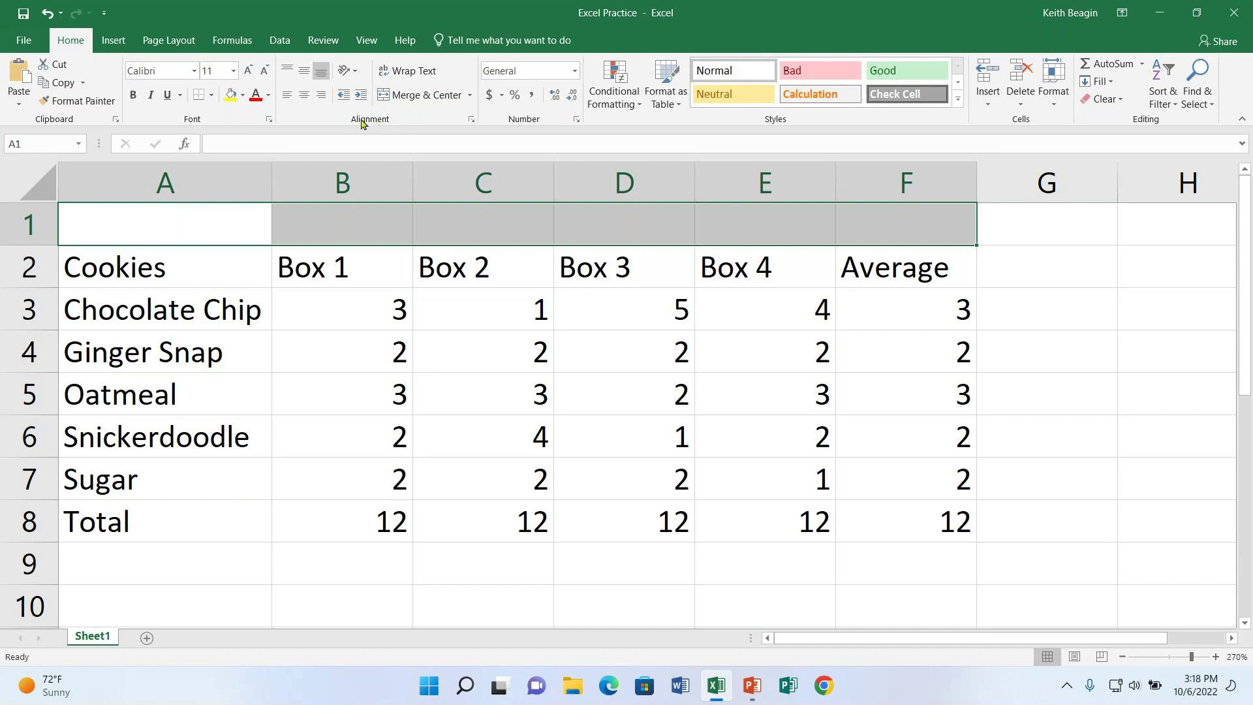
pyautogui.click(440, 96)
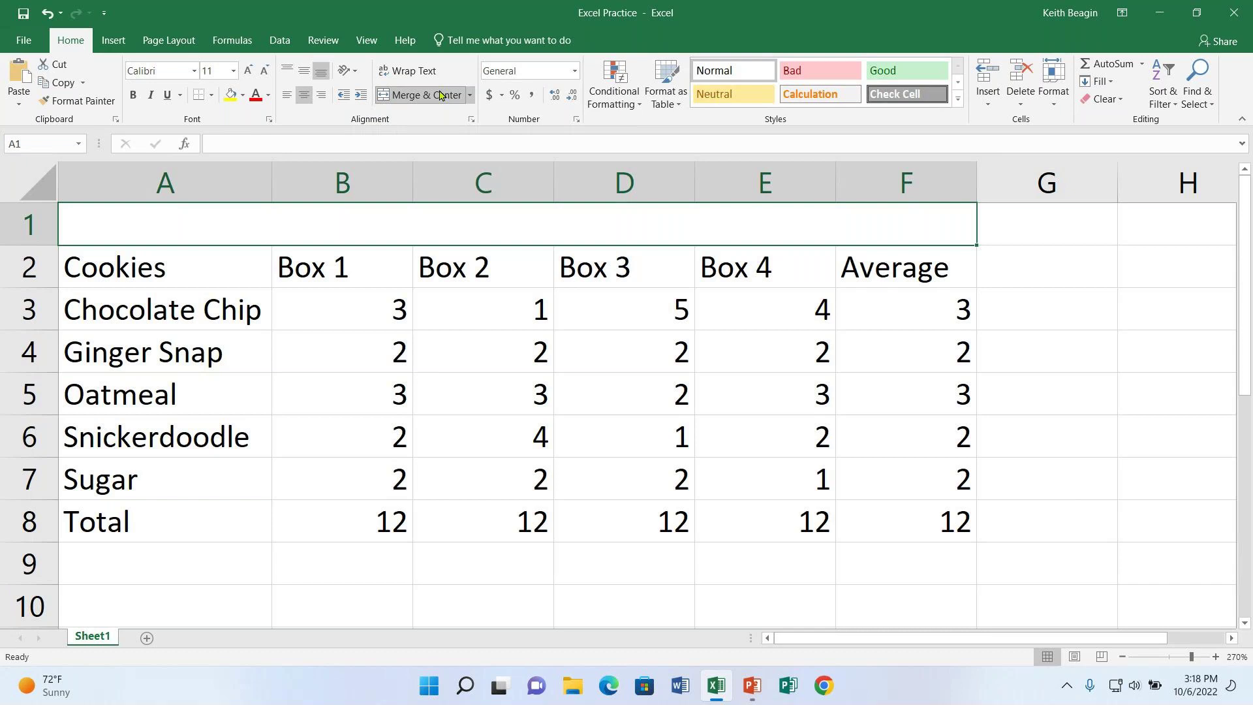
pyautogui.doubleClick(520, 226)
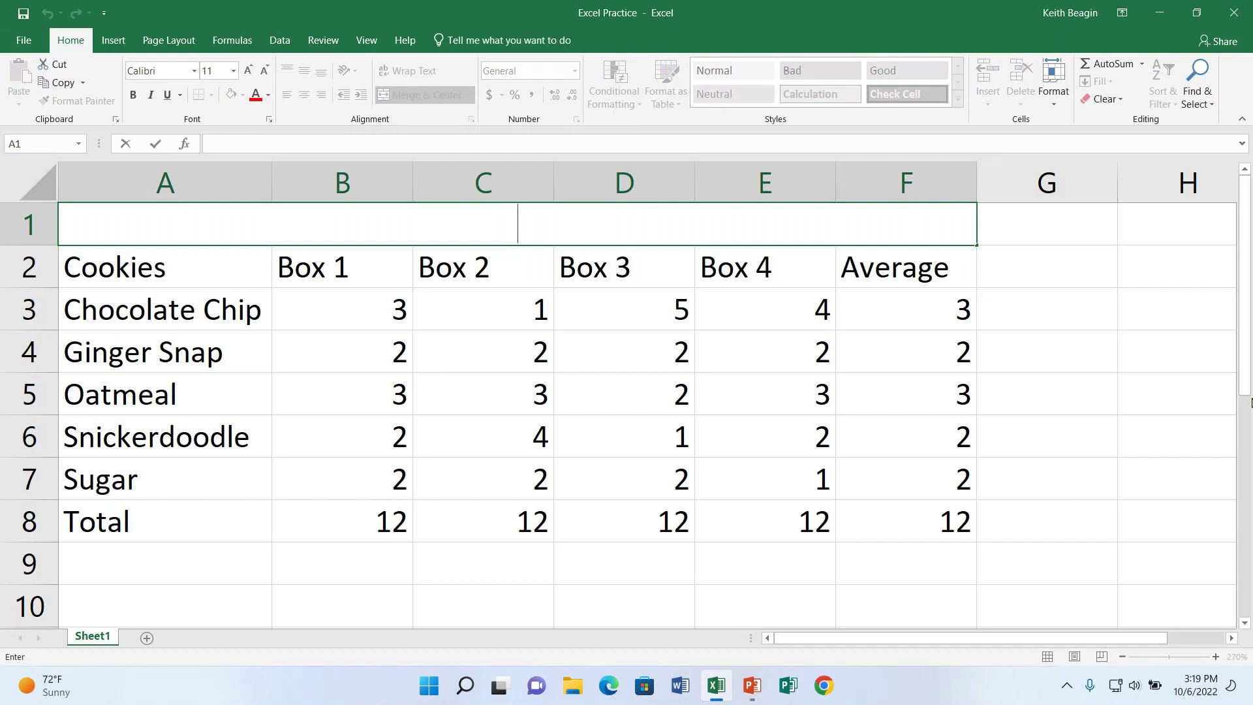
# - Enter the title 'Smart Cookie Bakery' in merged cell A1, fixing the typos
pyautogui.write('Smar')
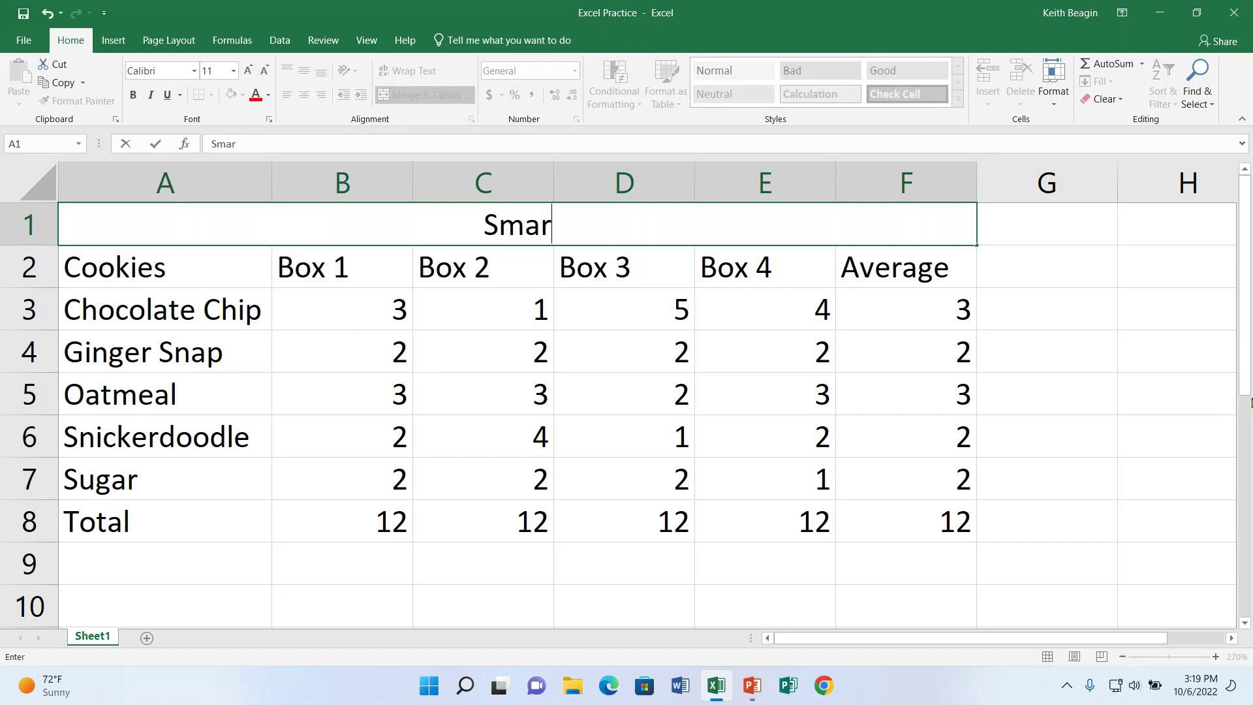
pyautogui.write('ty')
pyautogui.press('BackSpace')
pyautogui.press('BackSpace')
pyautogui.write('Cookie Barkery')
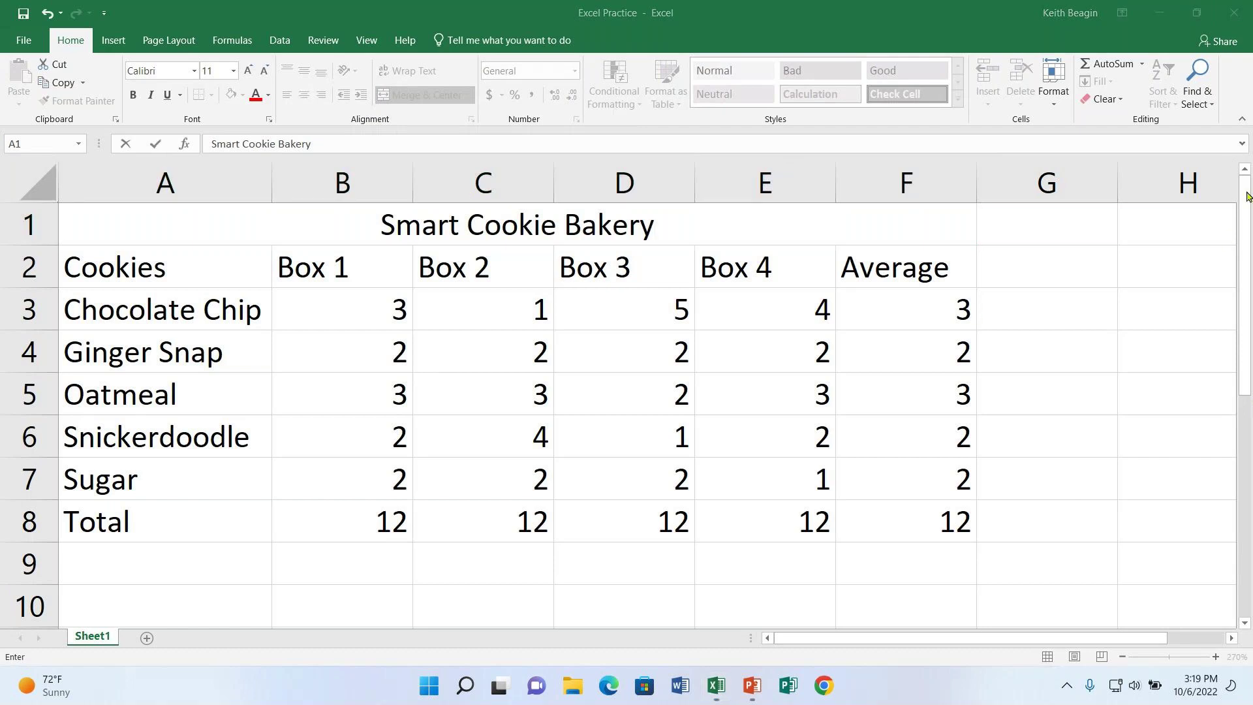
pyautogui.click(917, 238)
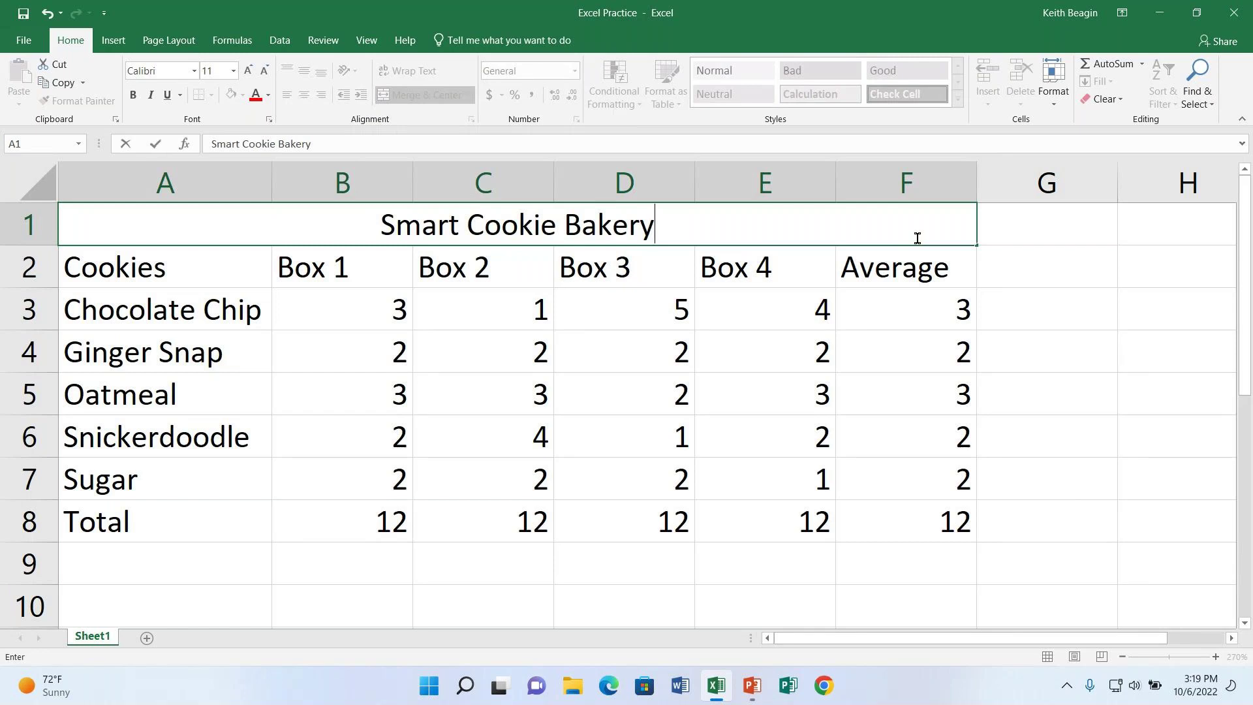
pyautogui.press('Return')
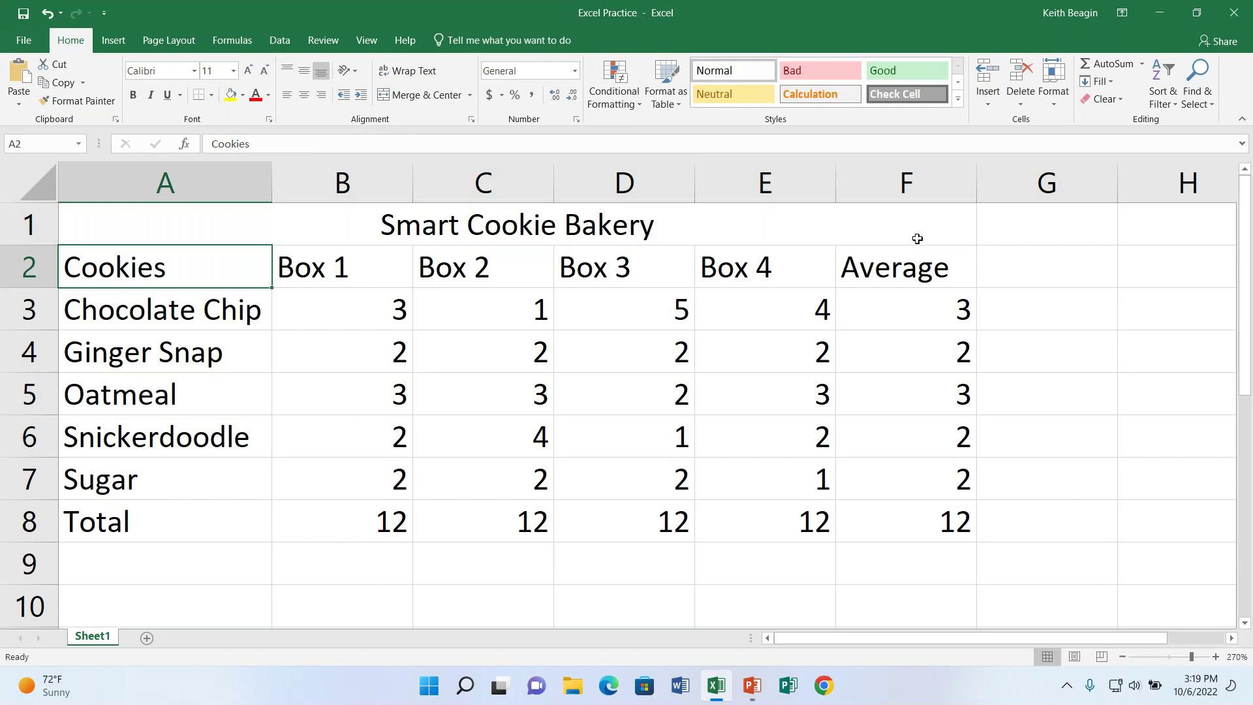
pyautogui.click(436, 227)
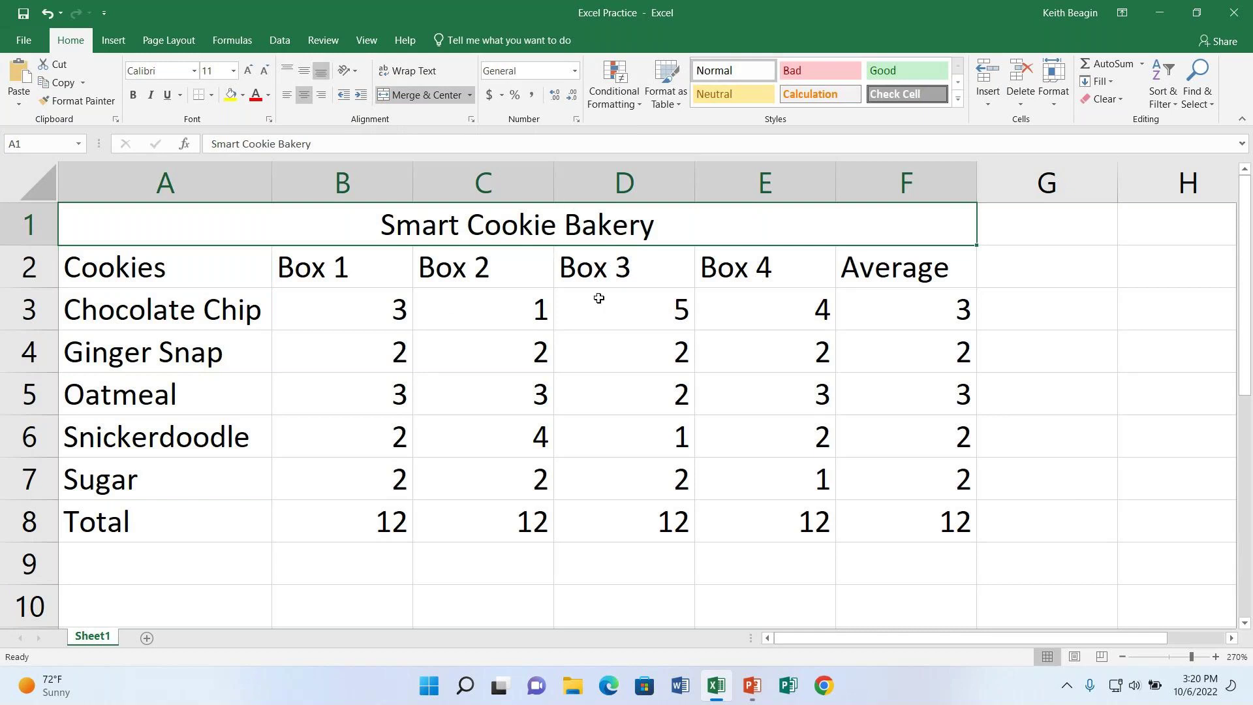
pyautogui.doubleClick(575, 227)
pyautogui.click(450, 281)
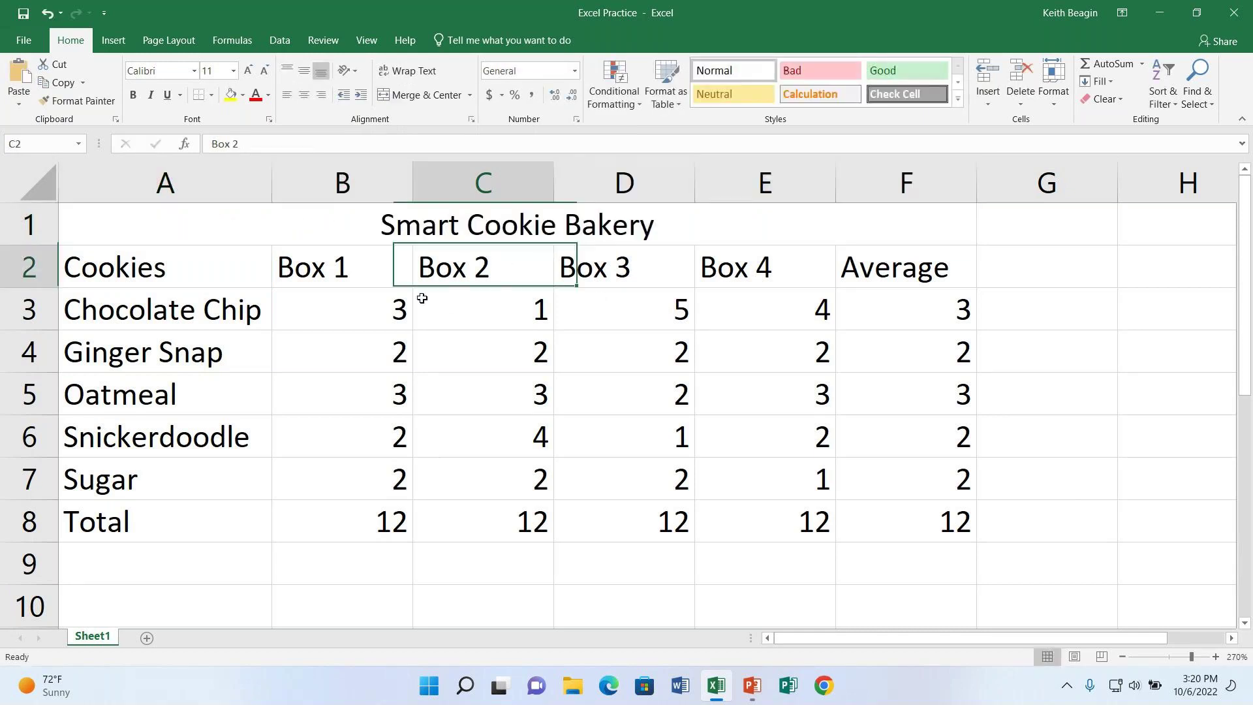
pyautogui.click(541, 226)
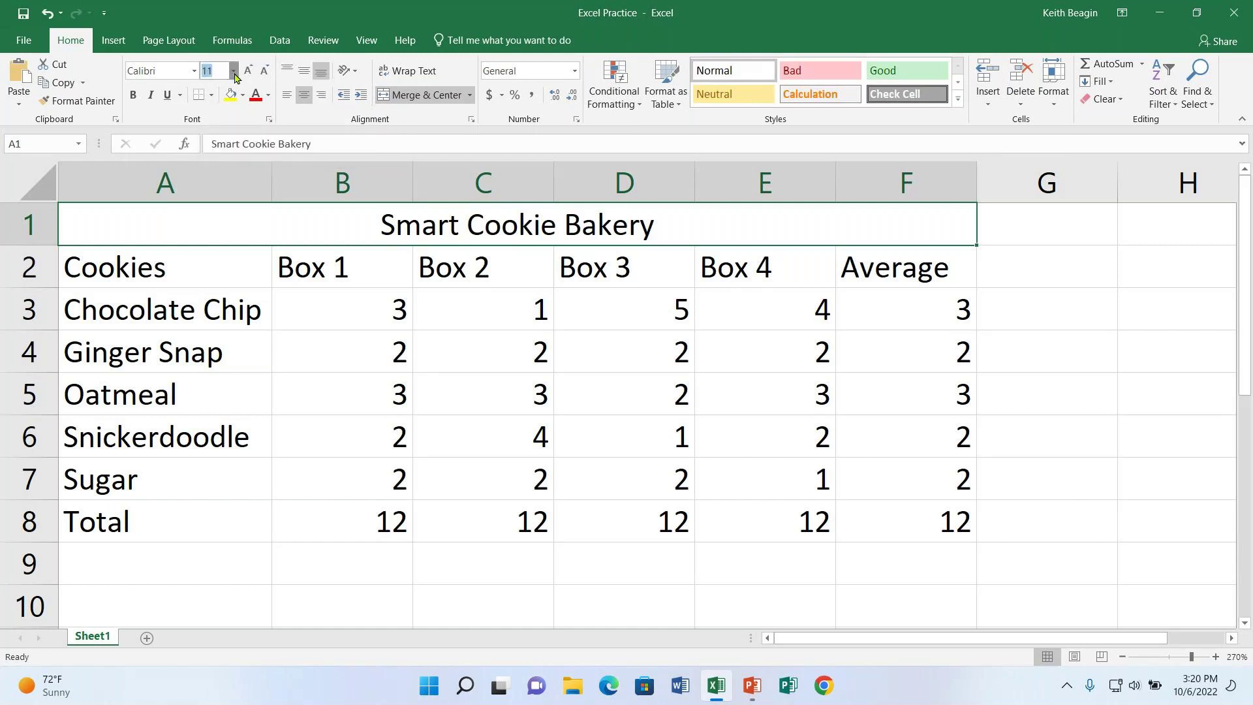
pyautogui.click(234, 72)
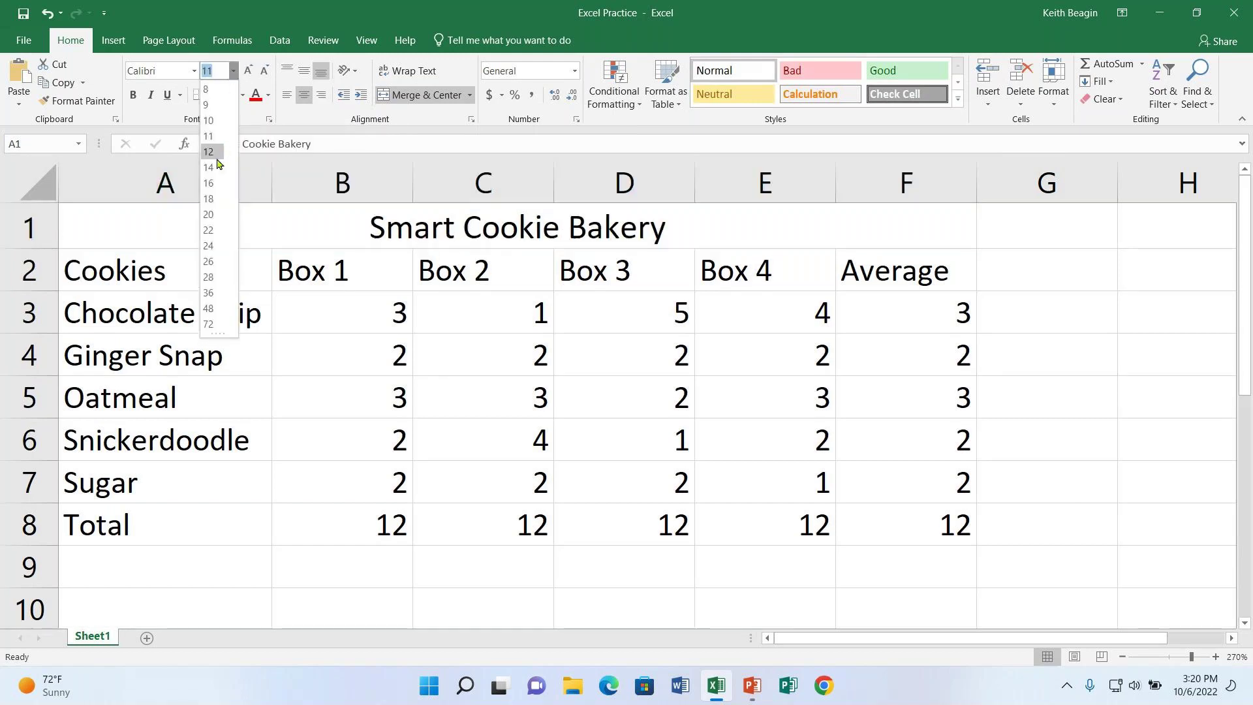
# - Set the 'Smart Cookie Bakery' title's font size to 14 points
pyautogui.click(212, 167)
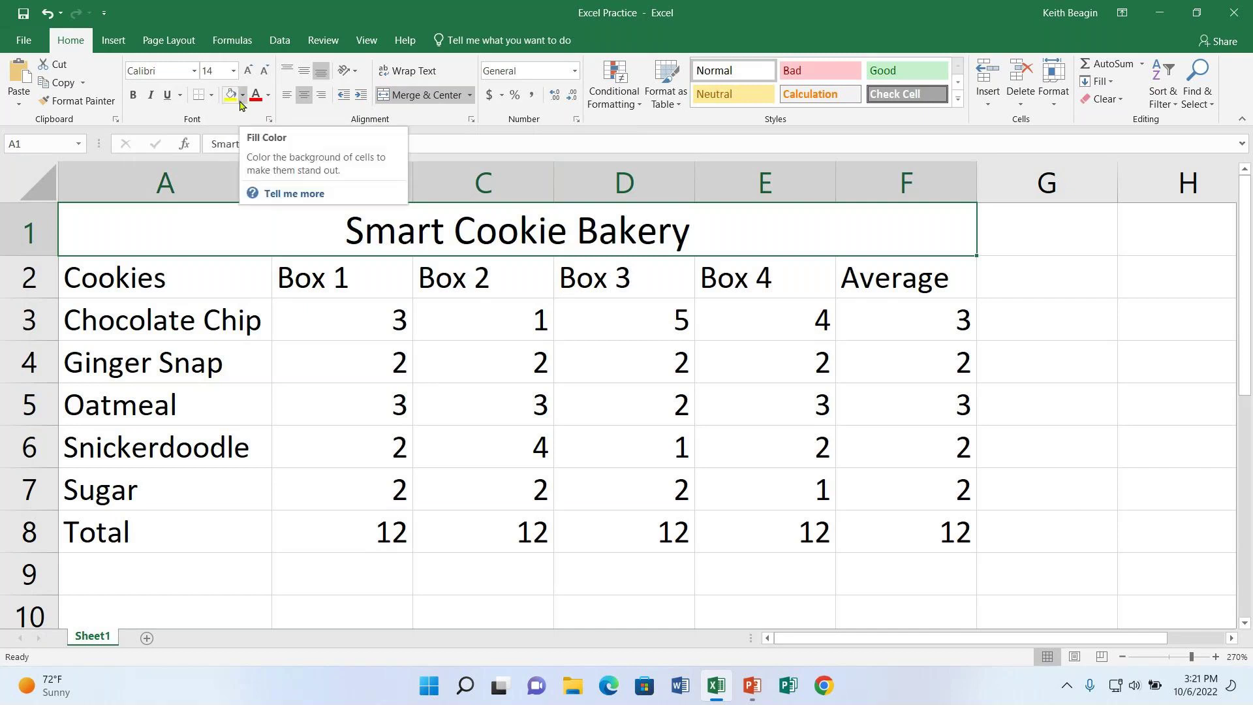
# - Shade the merged A1:F1 'Smart Cookie Bakery' title cell light green
pyautogui.click(242, 95)
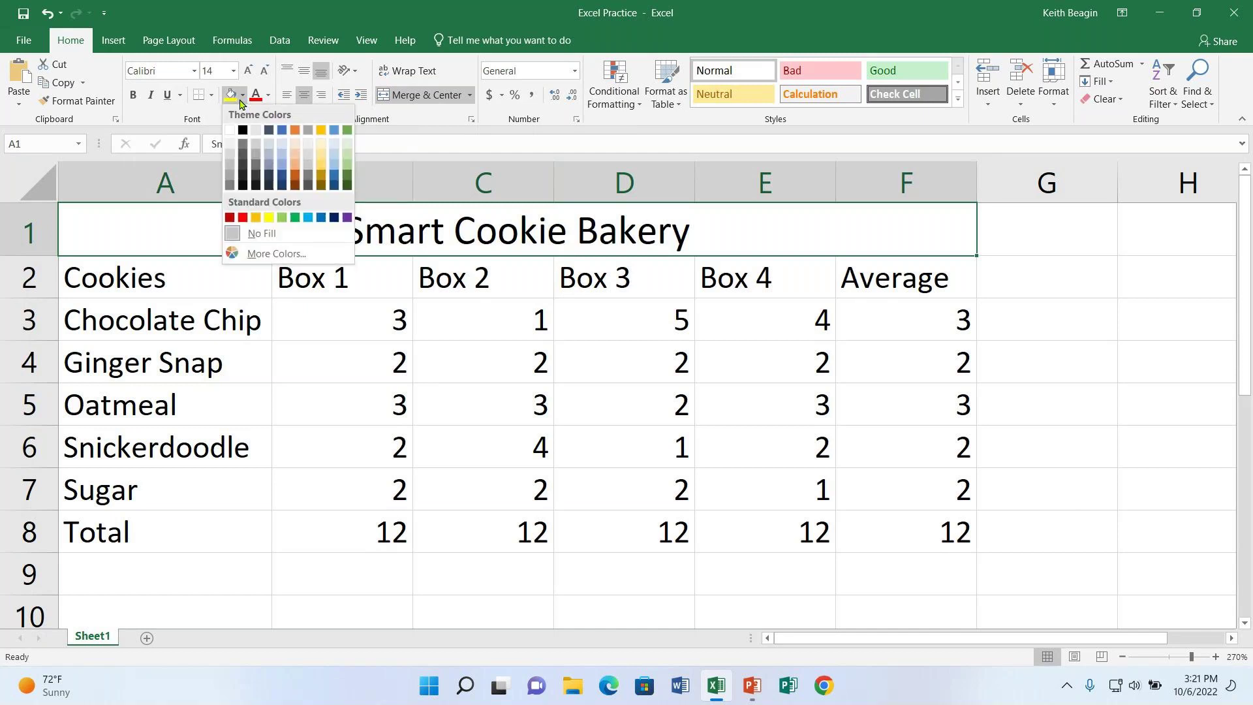
pyautogui.click(346, 154)
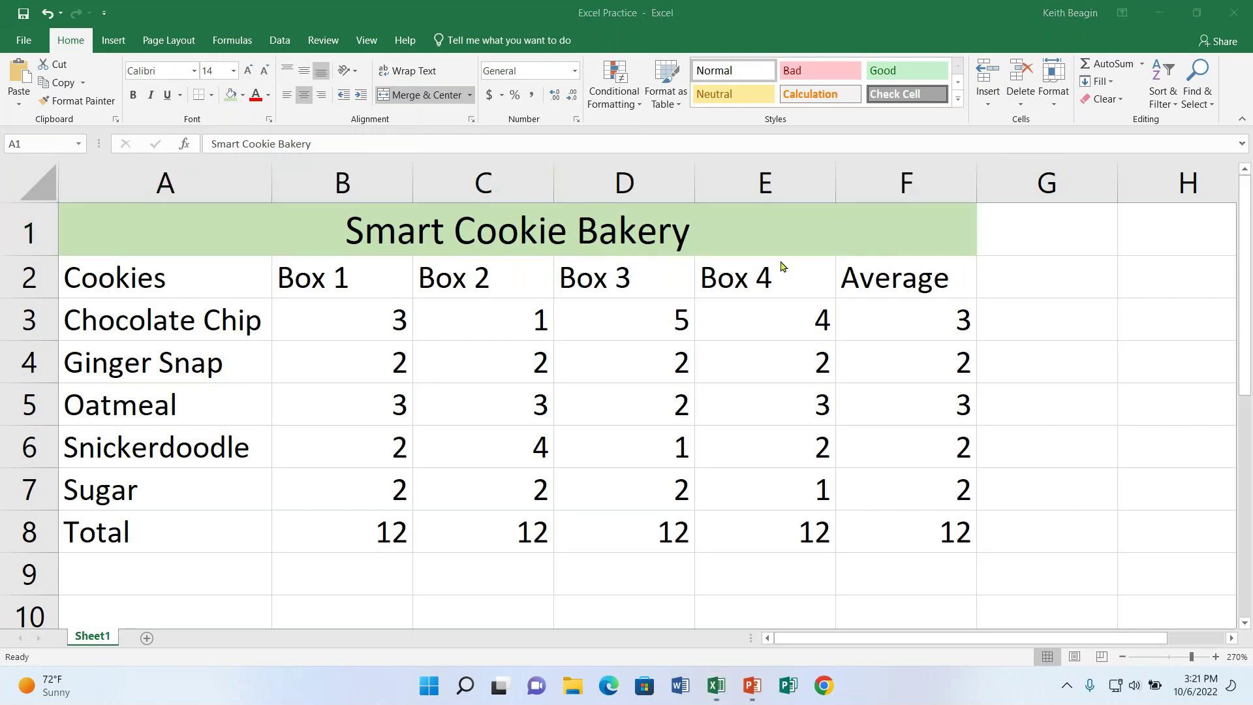
pyautogui.click(819, 242)
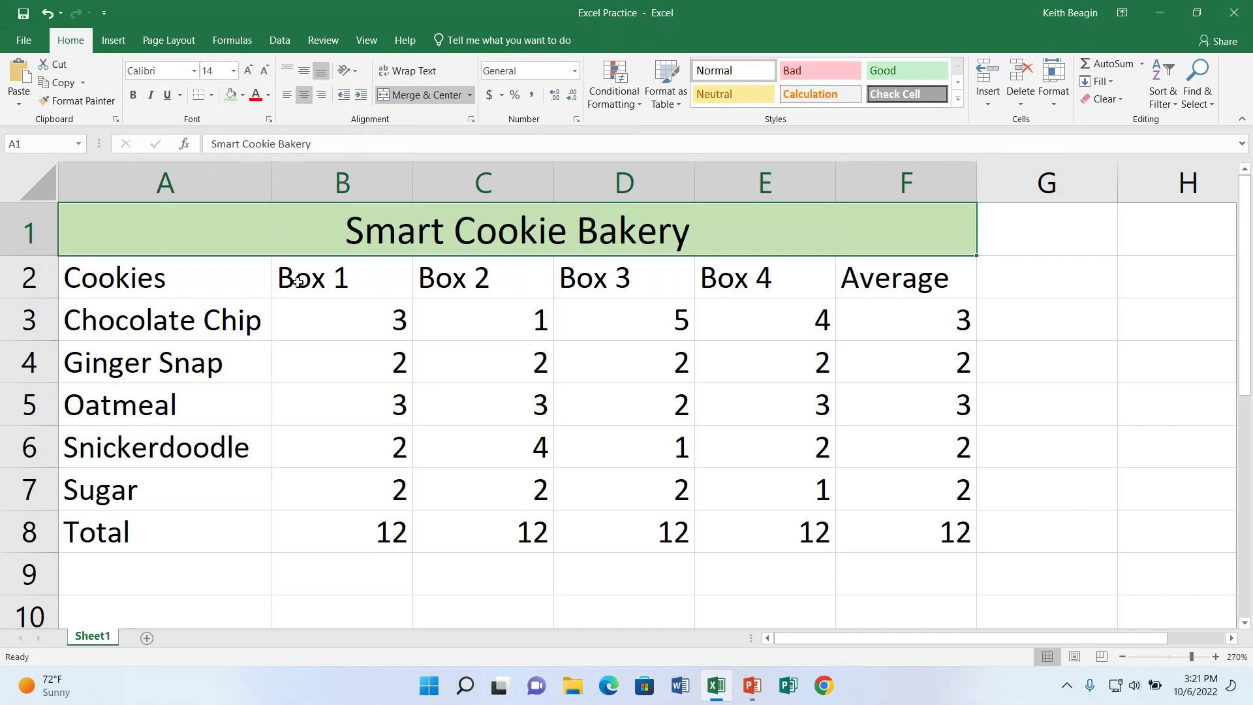
pyautogui.click(196, 286)
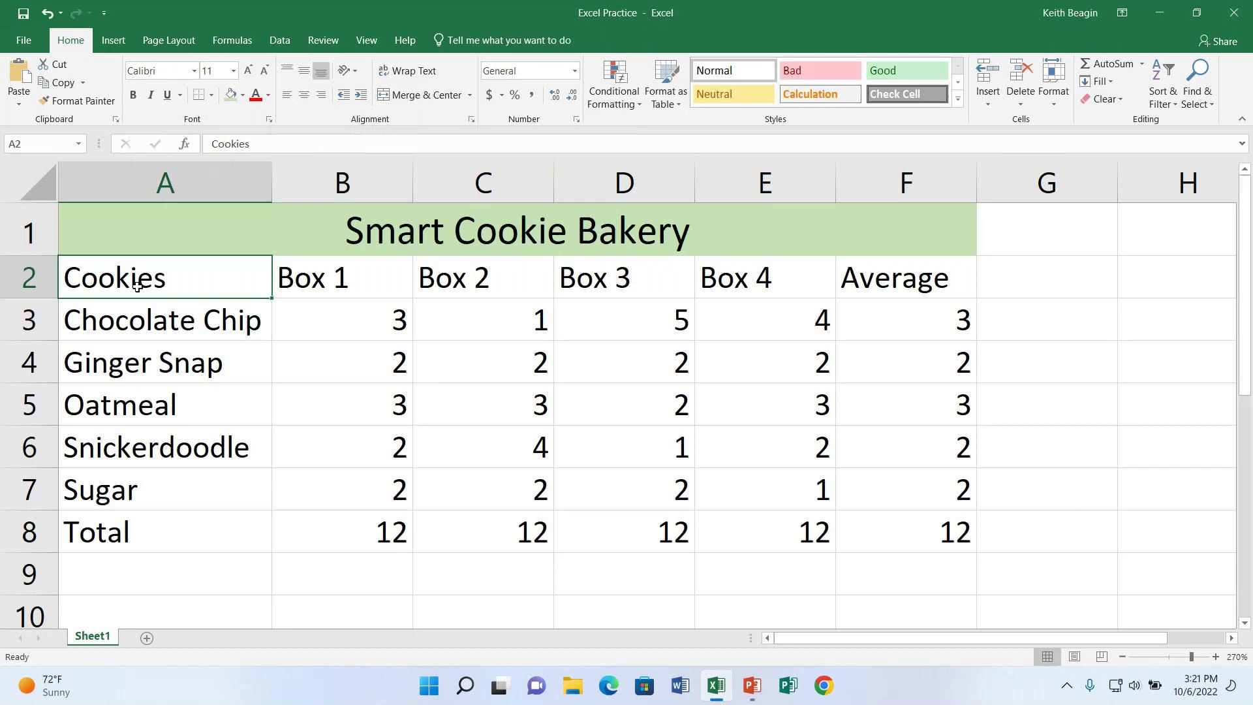
# - Bold the Cookies, Box 1–4 and Average headings in A2:F2
pyautogui.moveTo(145, 280); pyautogui.dragTo(955, 288)
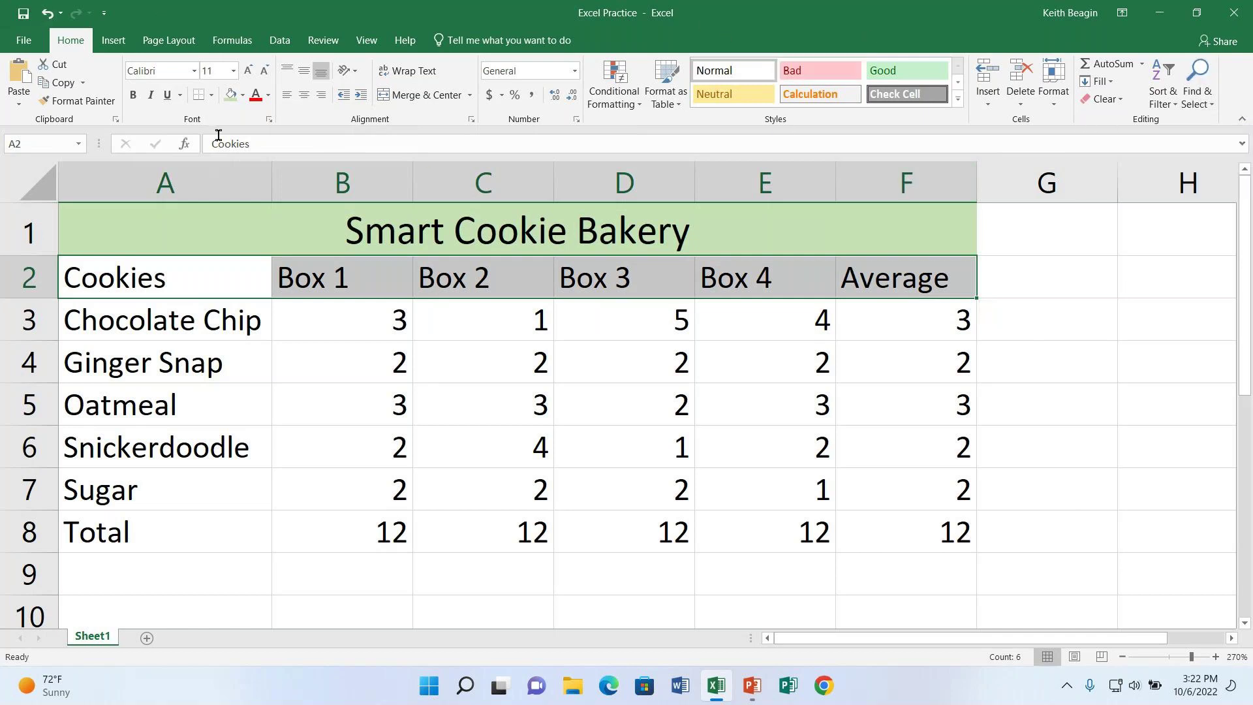
pyautogui.click(135, 96)
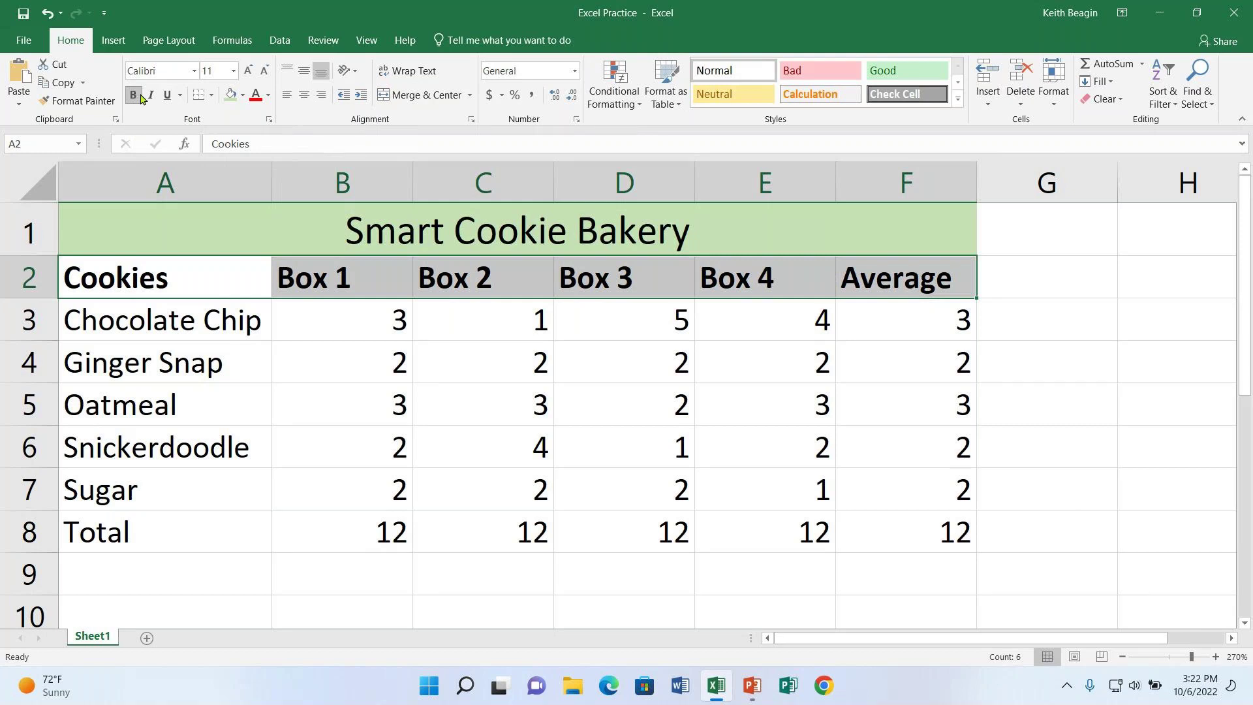
# - Fill the A2:F2 headings light orange and center their text
pyautogui.click(243, 96)
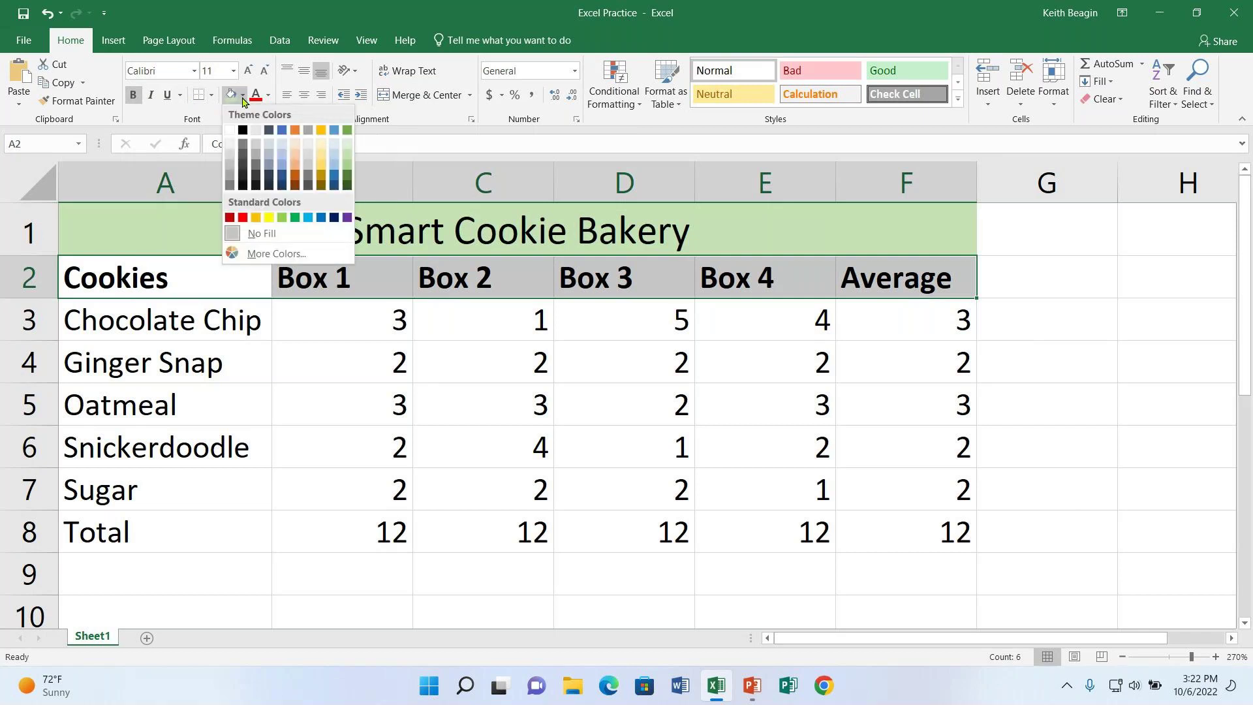
pyautogui.click(294, 158)
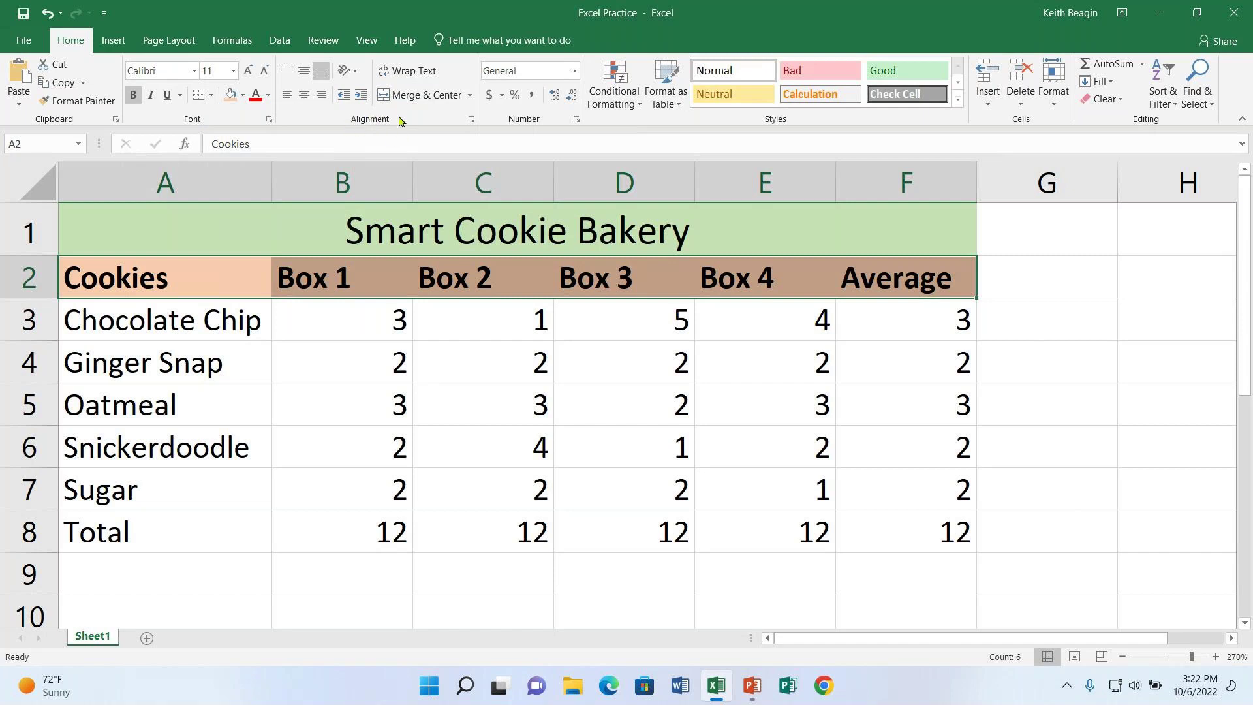
pyautogui.click(304, 96)
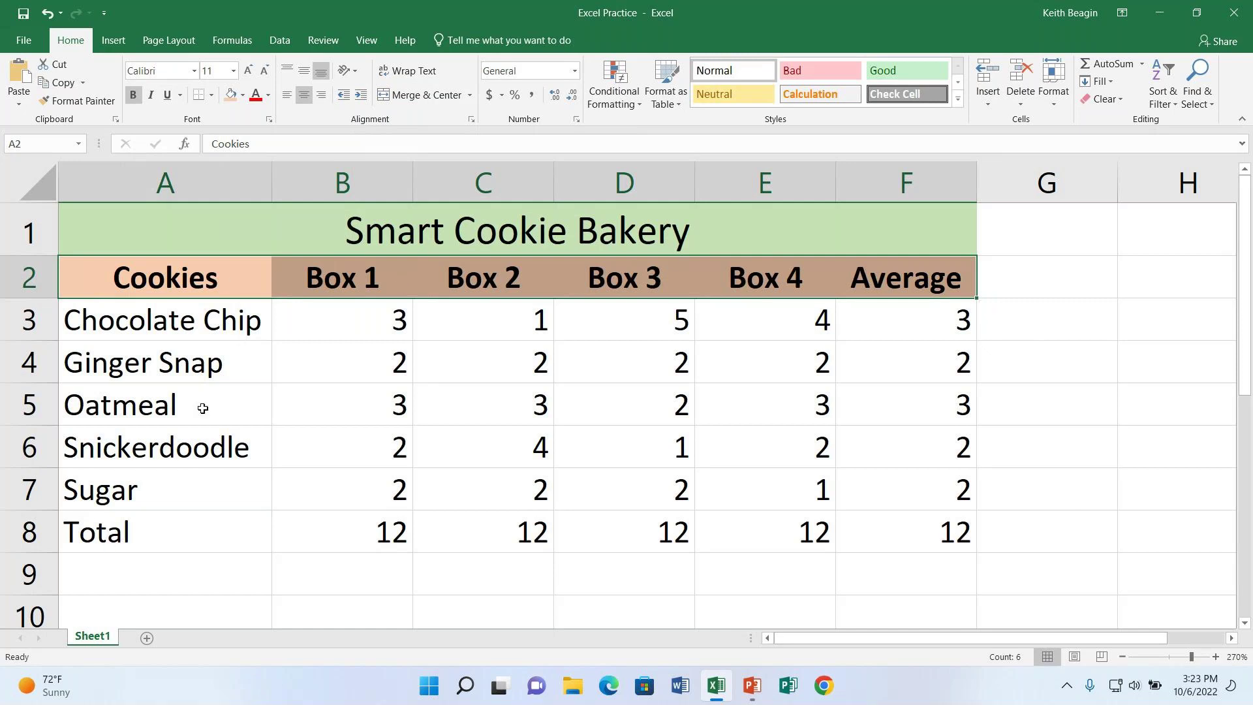
pyautogui.click(120, 522)
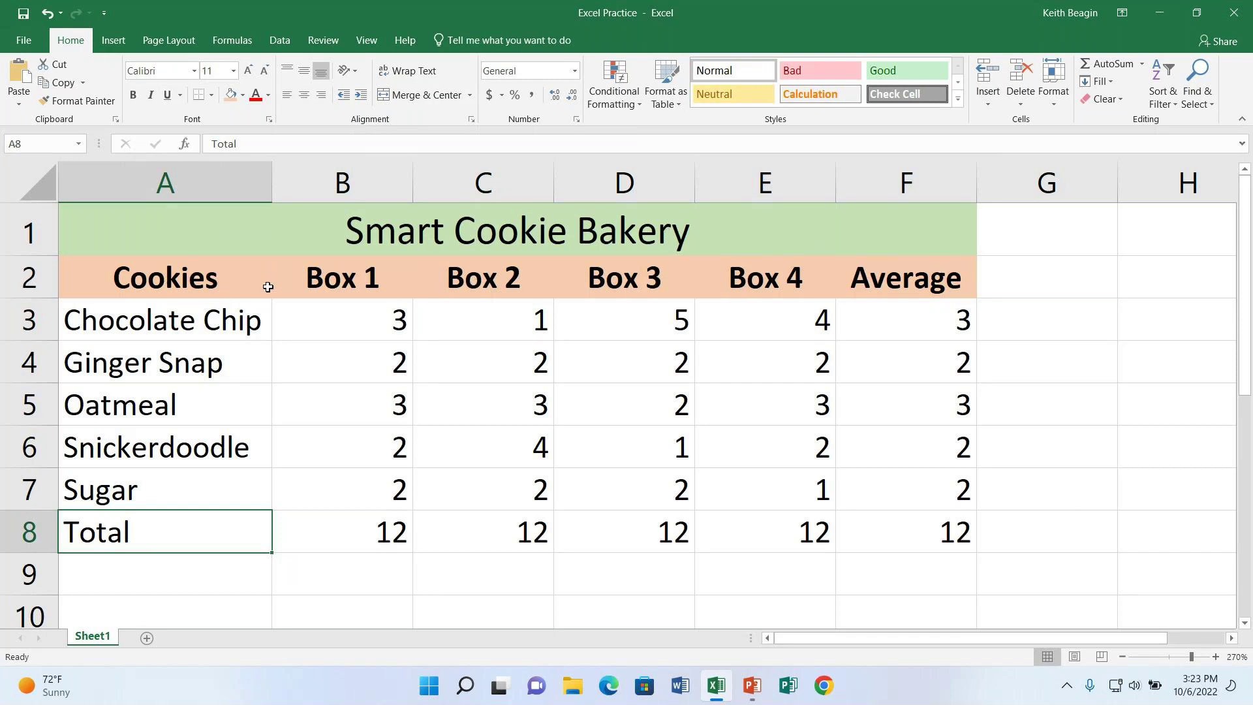
pyautogui.click(239, 278)
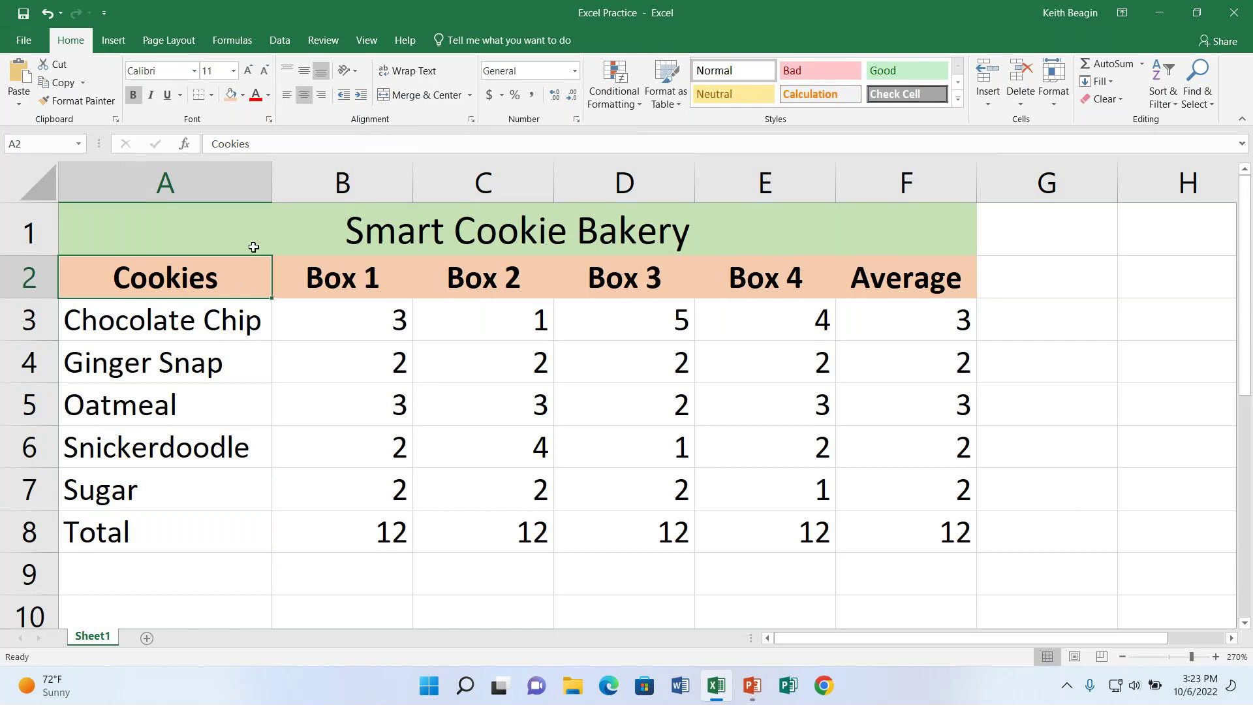
# - Use Format Painter to copy the Cookies header's bold, centred peach formatting onto the Total label in A8
pyautogui.click(105, 105)
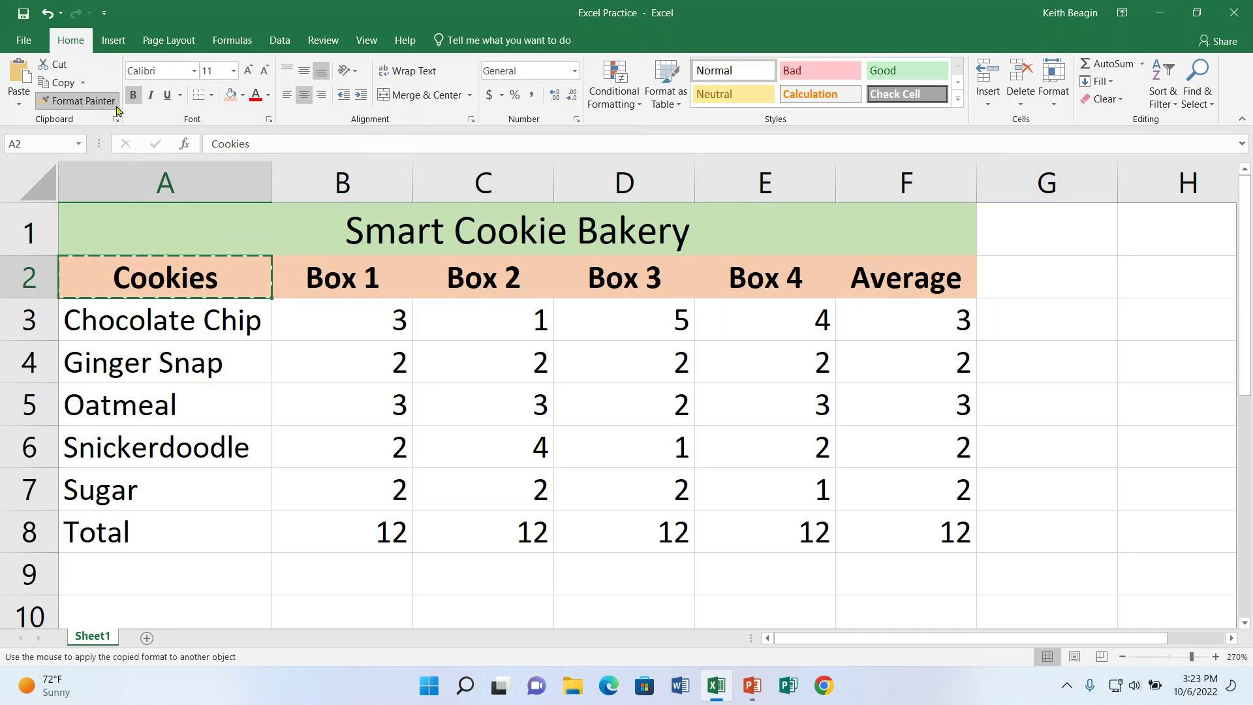
pyautogui.click(108, 535)
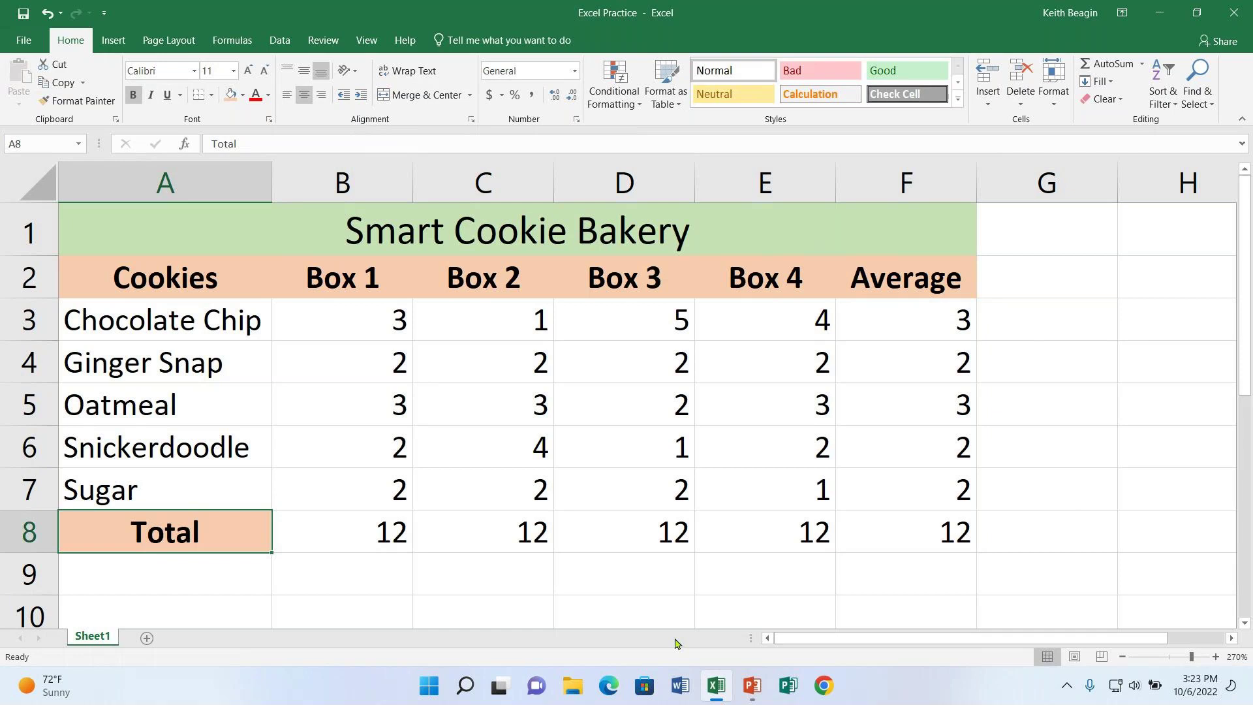
pyautogui.hotkey('ctrl', 'z')
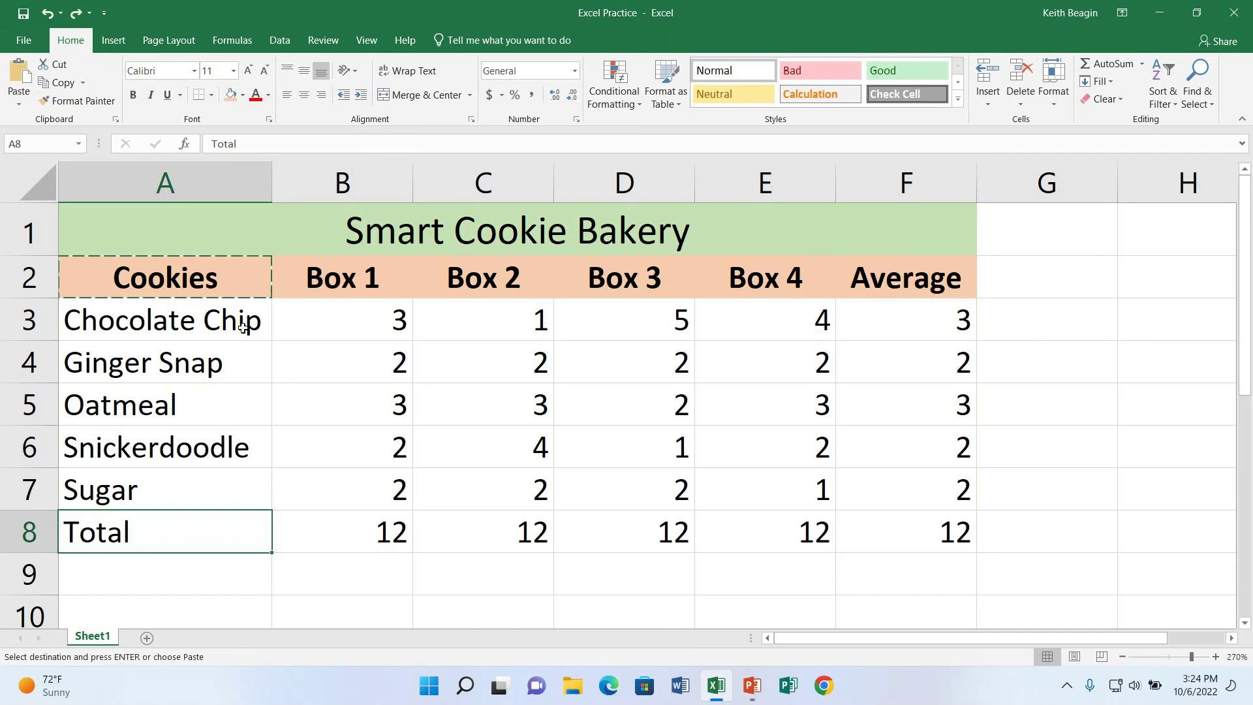
pyautogui.click(375, 144)
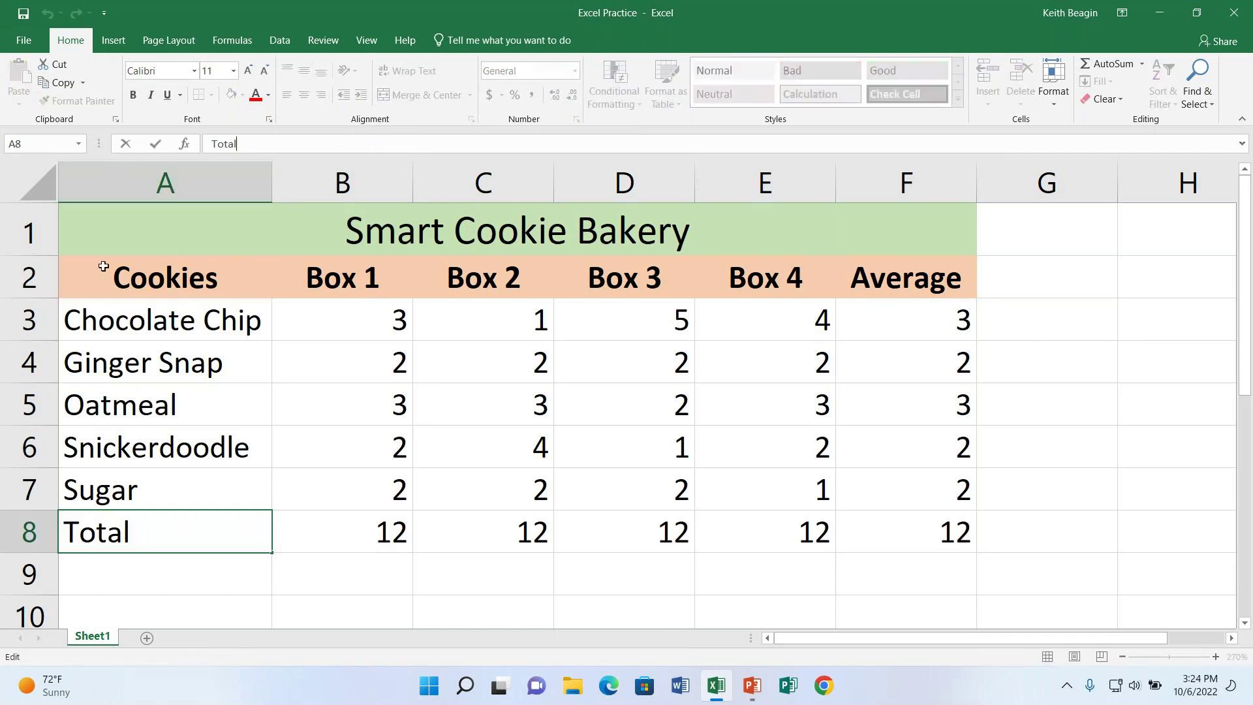
pyautogui.click(225, 285)
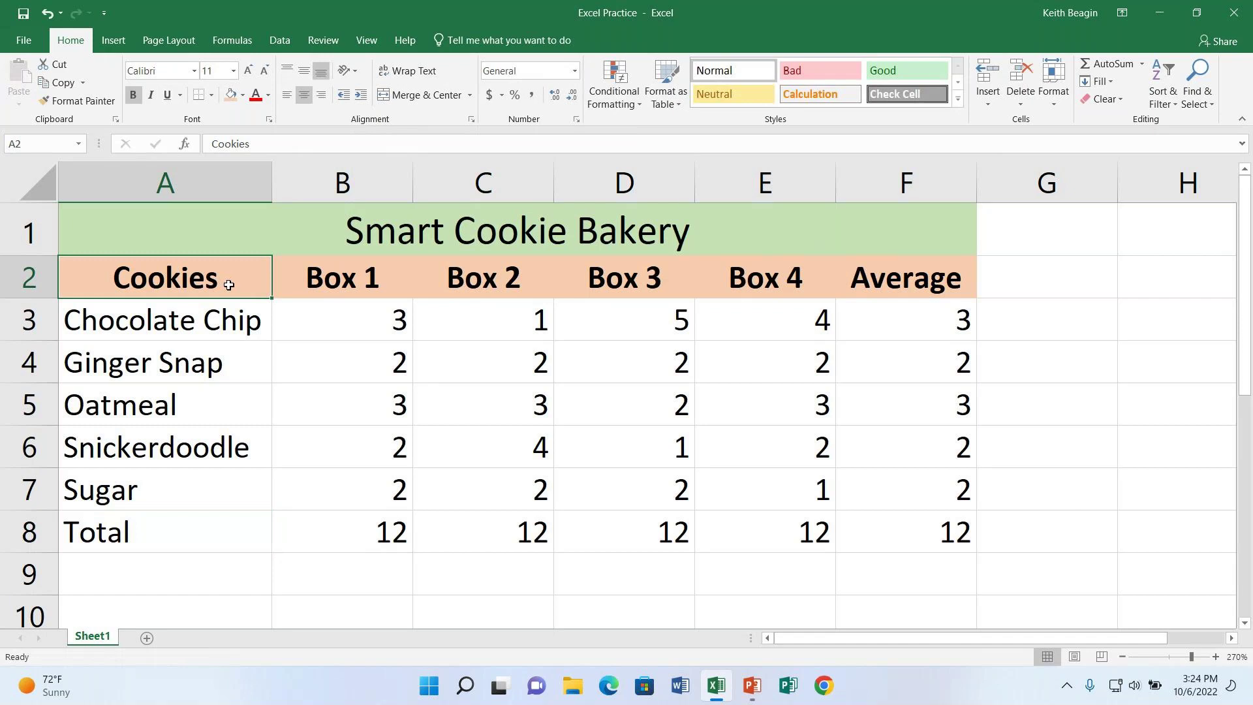
pyautogui.click(79, 108)
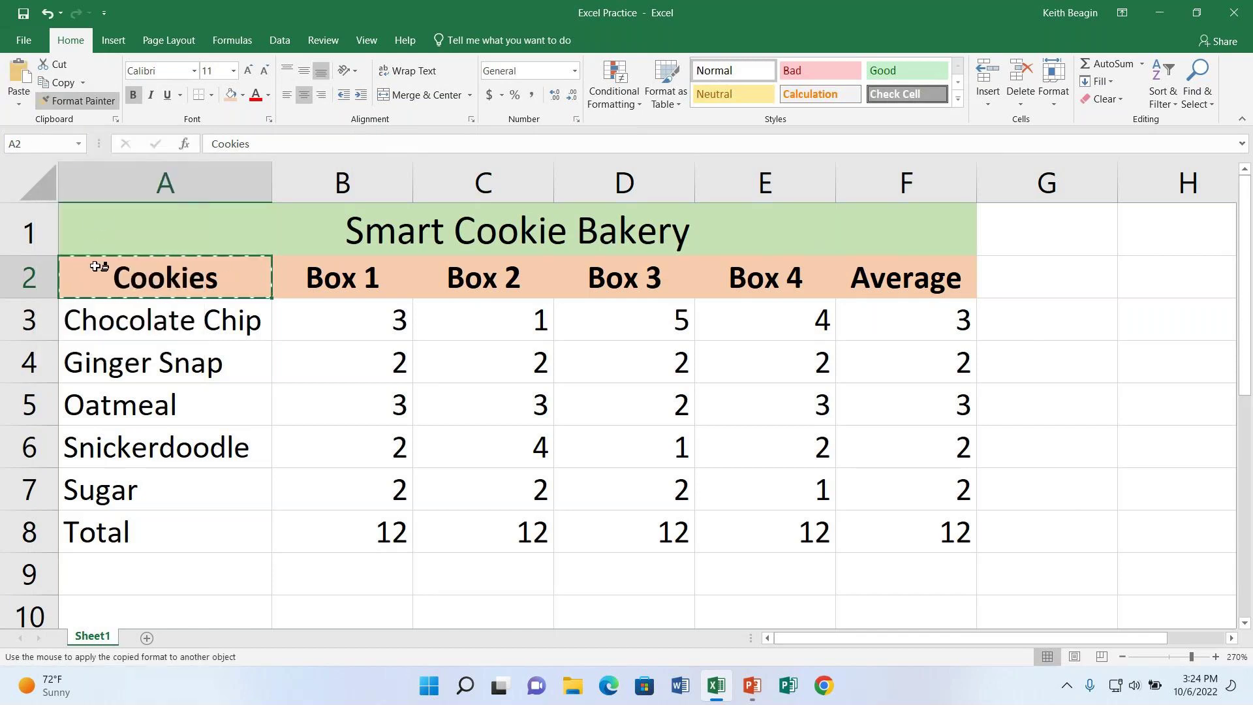
pyautogui.click(130, 534)
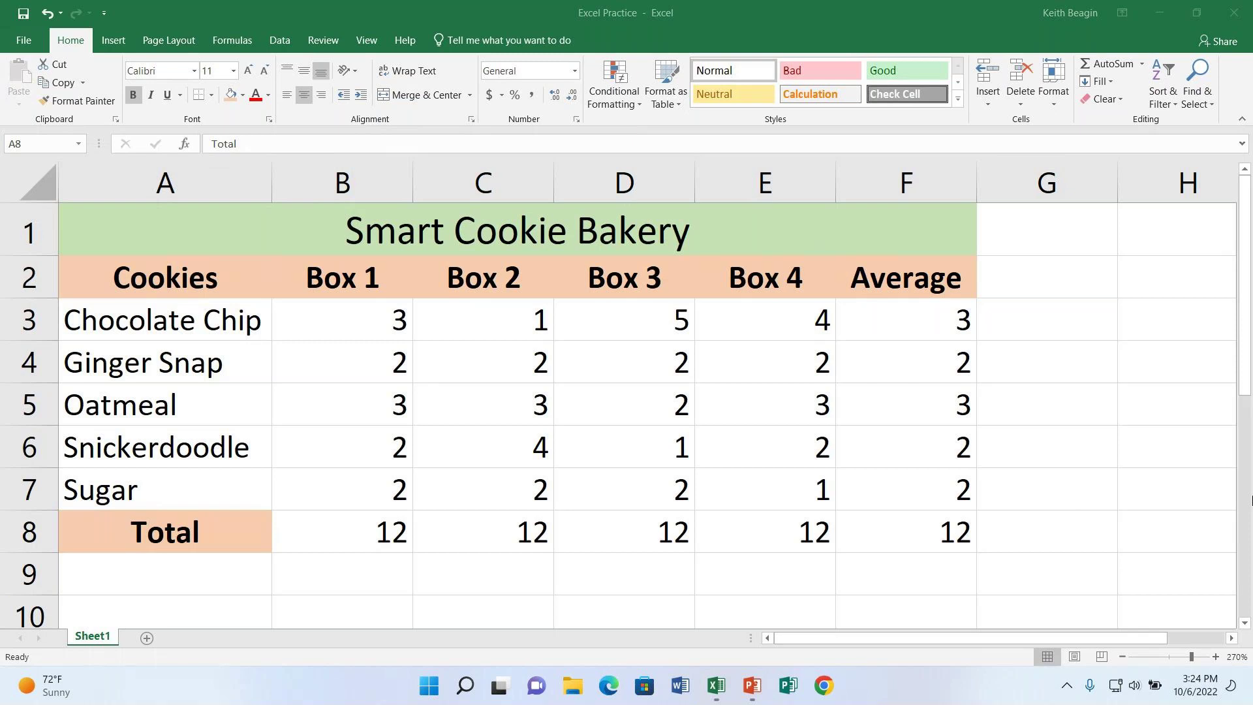
# - Bring up the File backstage Info page for the Excel Practice workbook
pyautogui.click(26, 18)
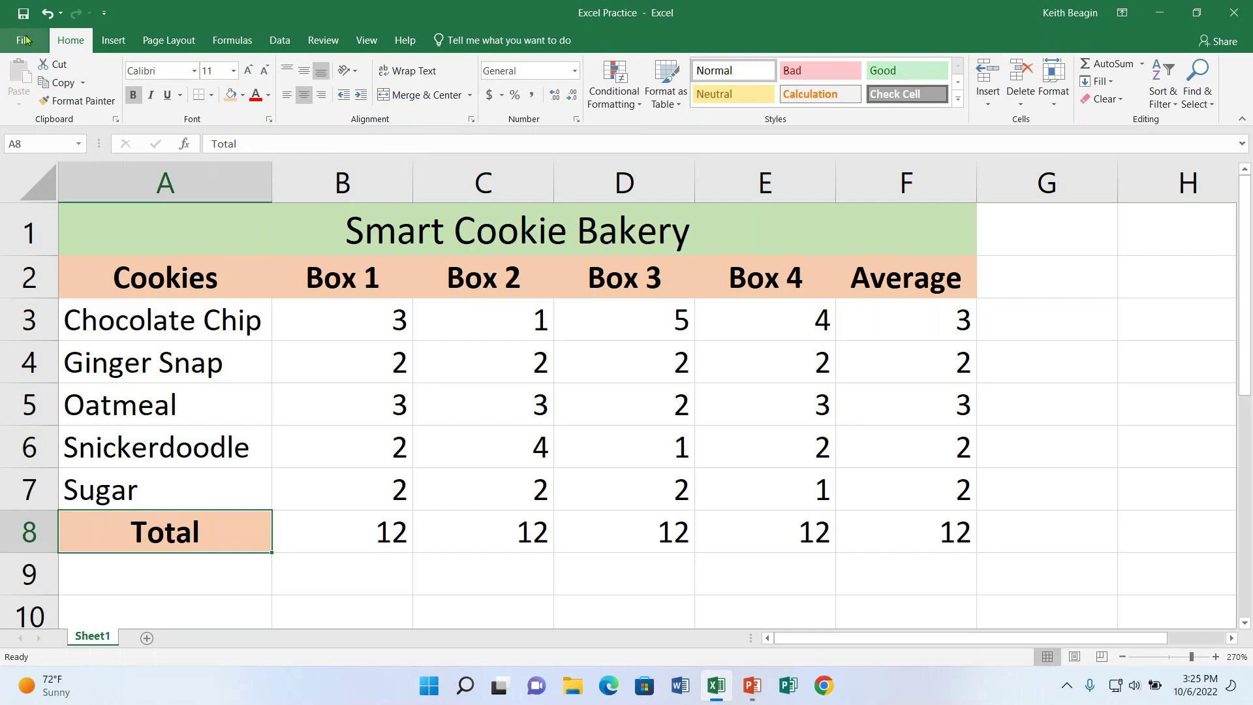
pyautogui.click(24, 40)
pyautogui.click(26, 40)
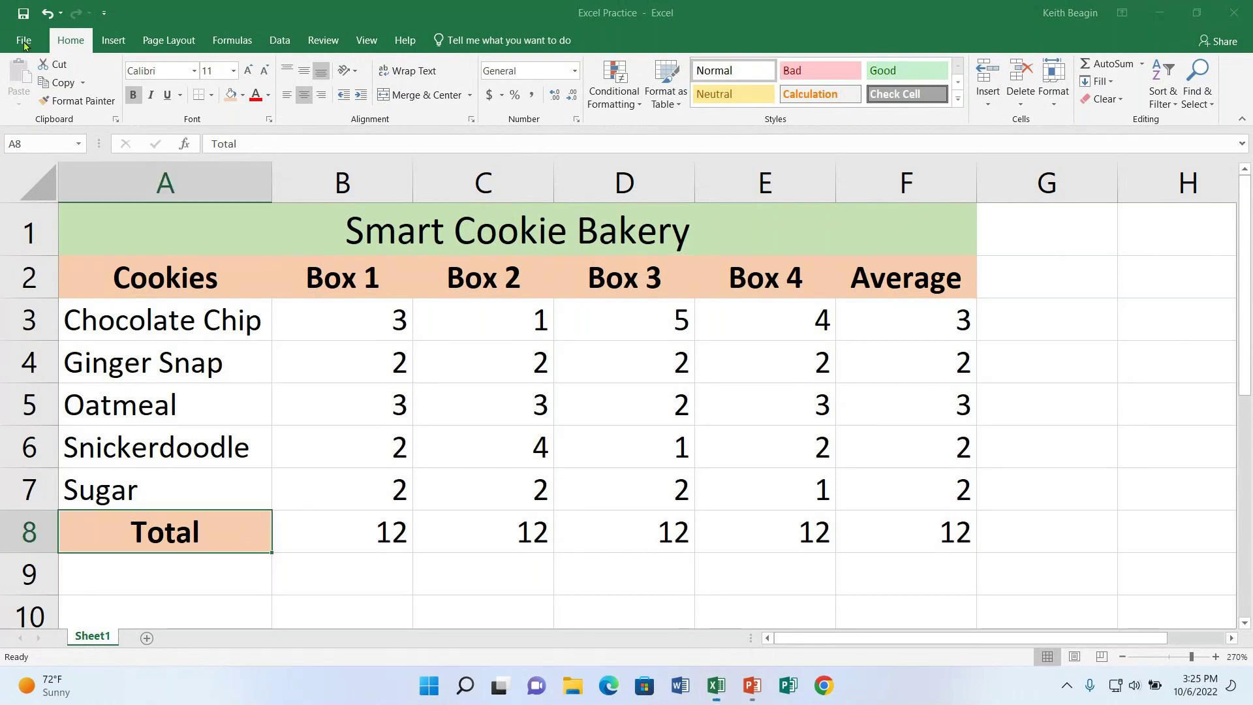
pyautogui.click(23, 44)
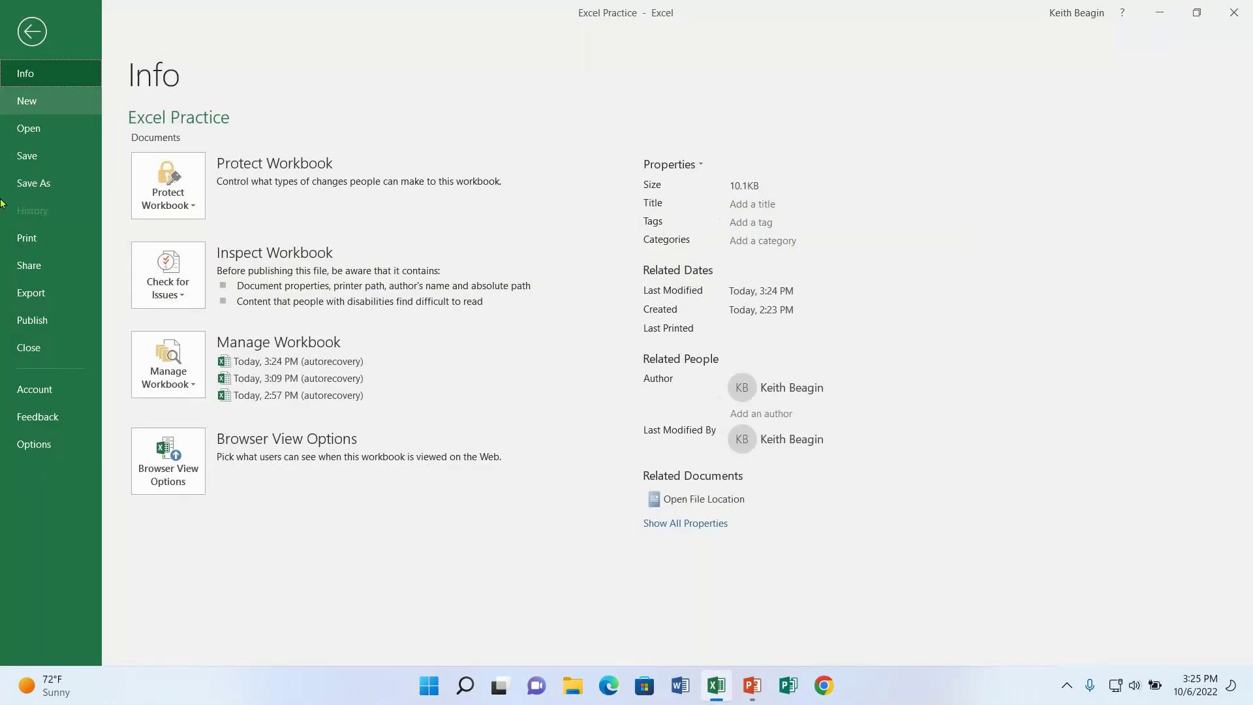
# - Check the print preview of the table on one Letter page, then go back to the worksheet
pyautogui.click(34, 245)
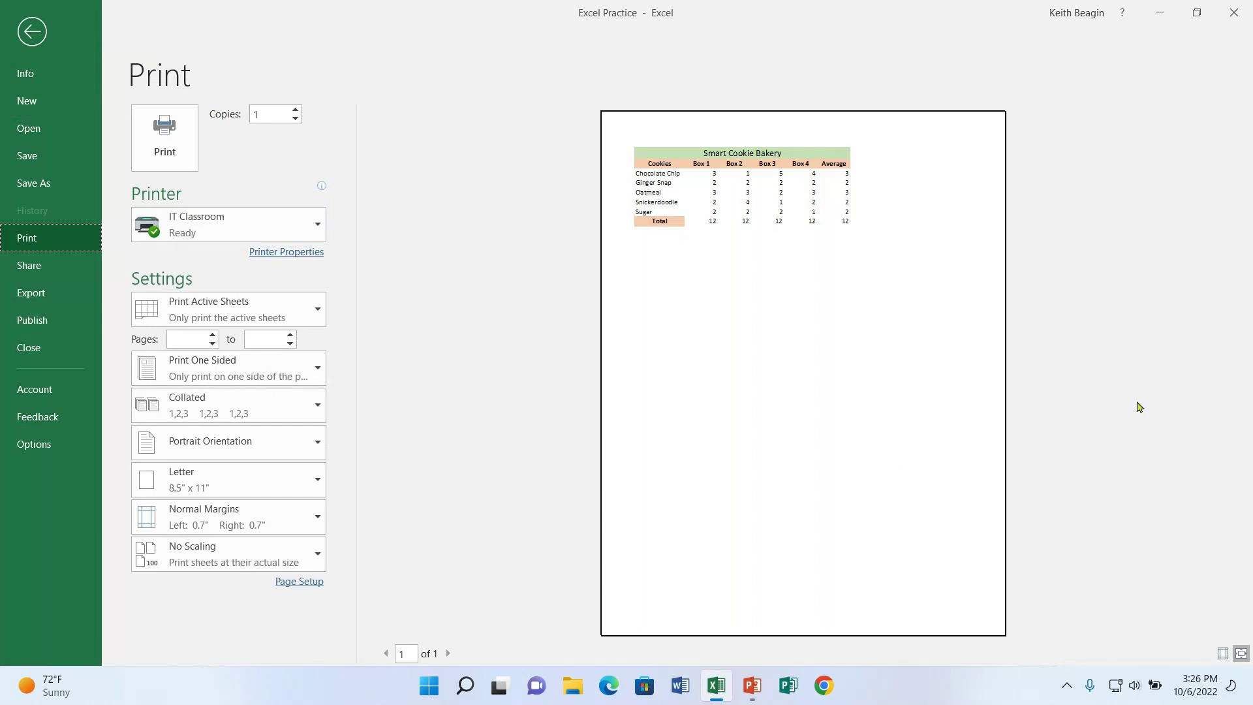
pyautogui.click(32, 33)
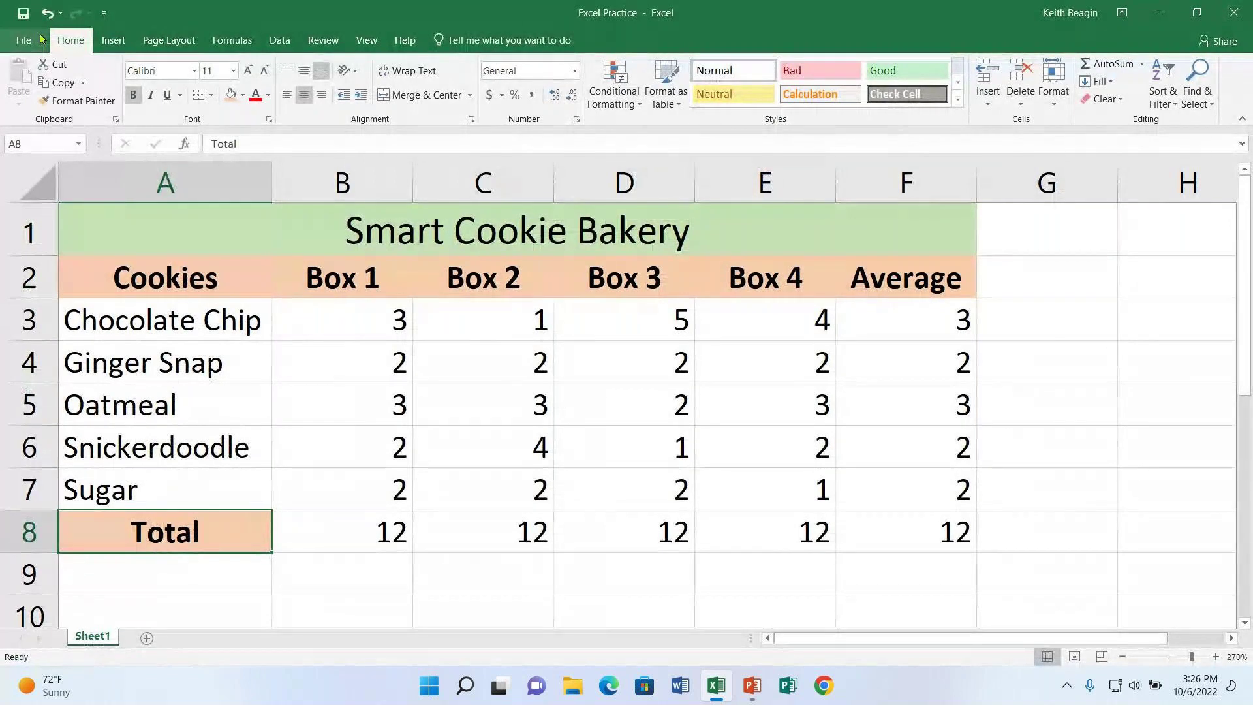
# - Set the cookie sheet's page orientation to Landscape from Page Layout
pyautogui.click(191, 39)
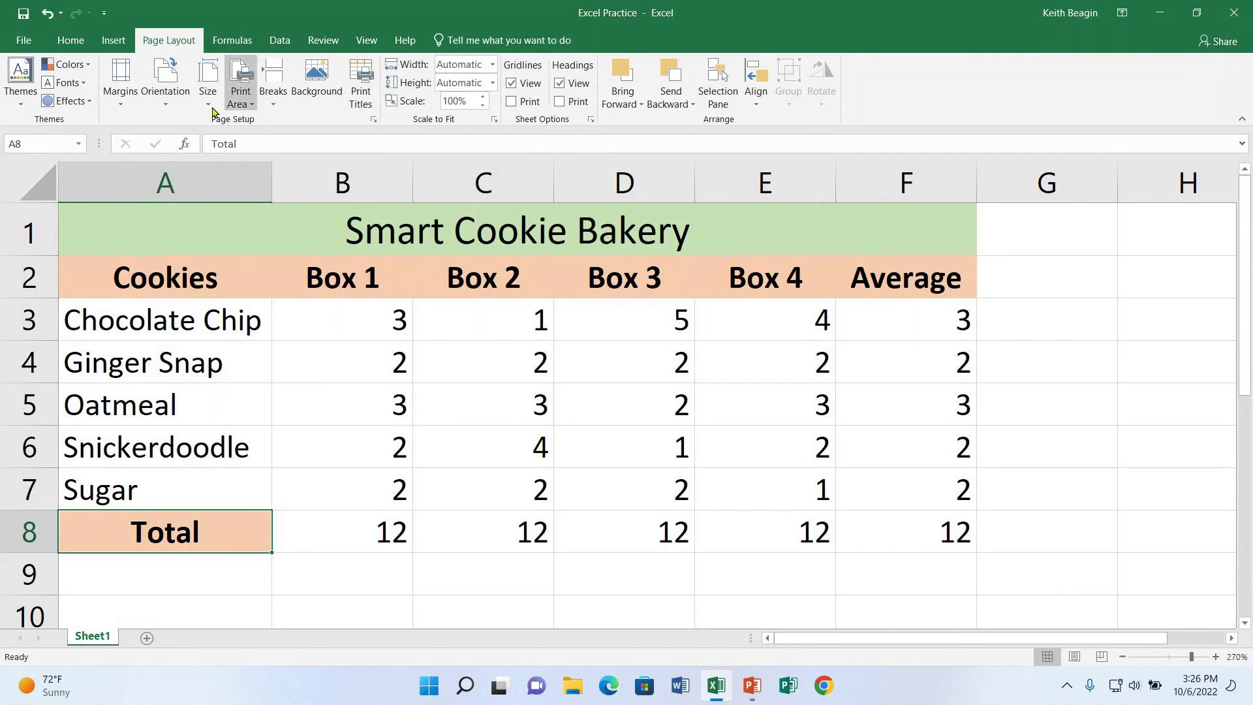
pyautogui.click(166, 98)
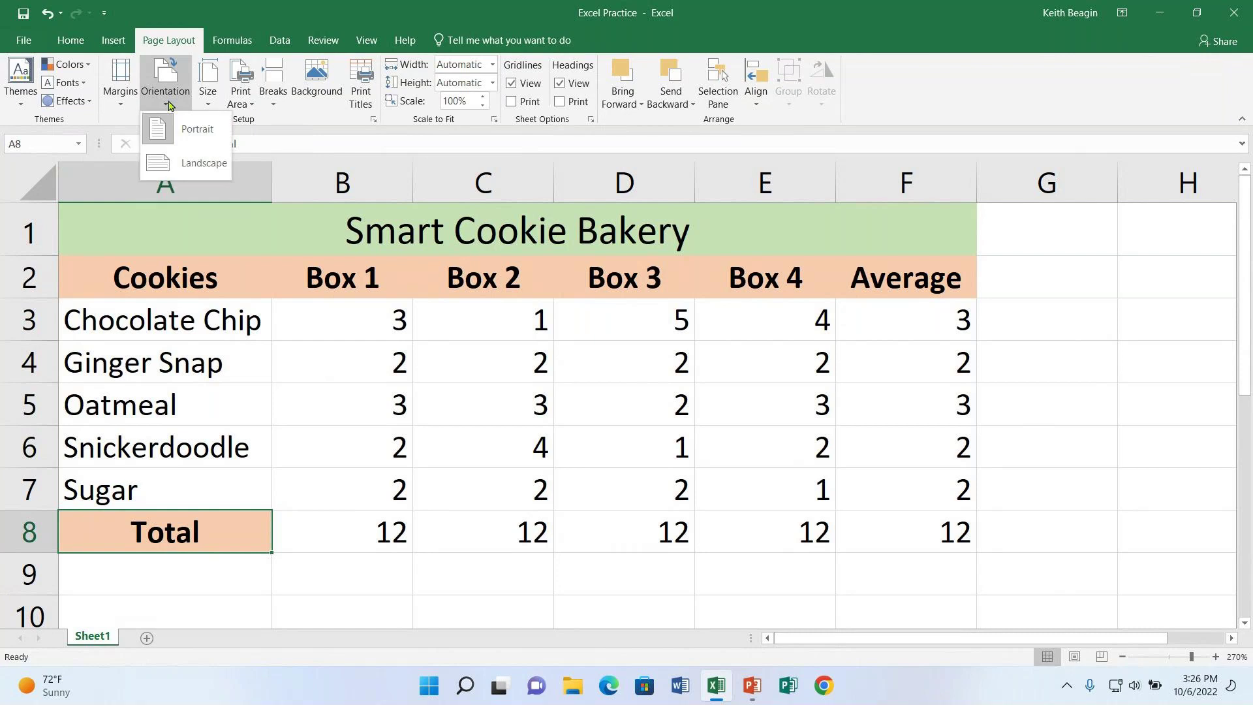
pyautogui.click(191, 163)
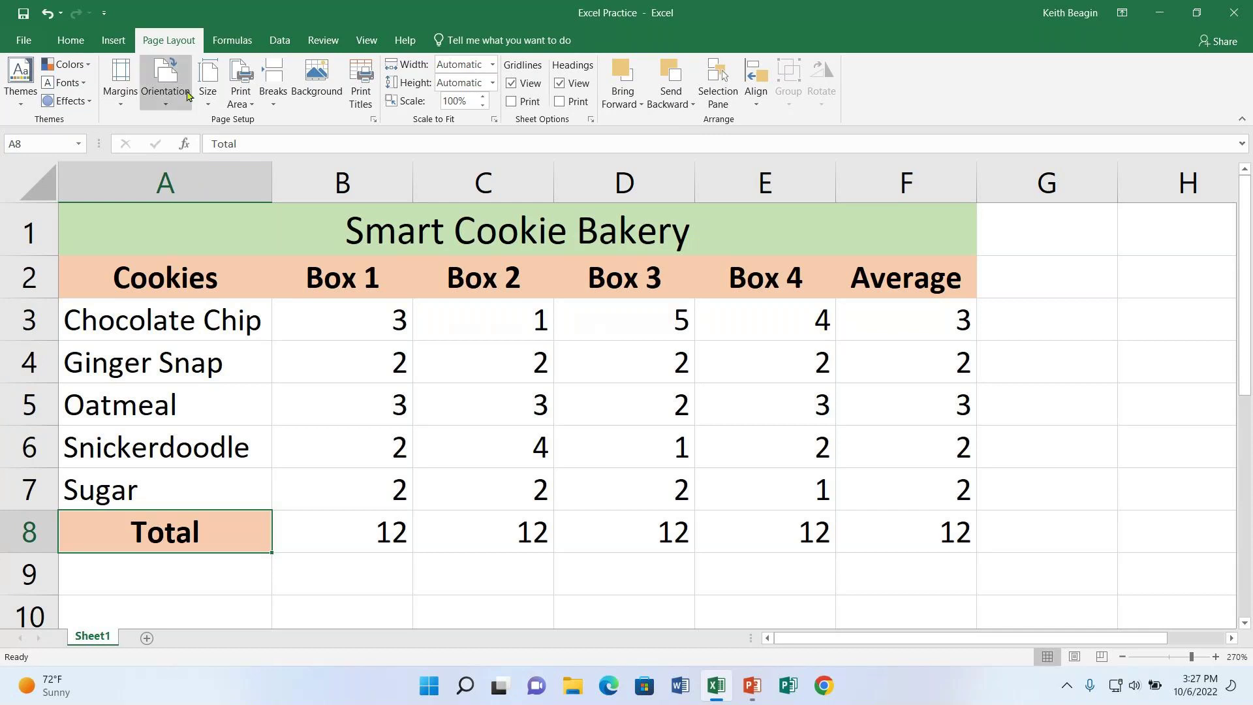
pyautogui.click(120, 98)
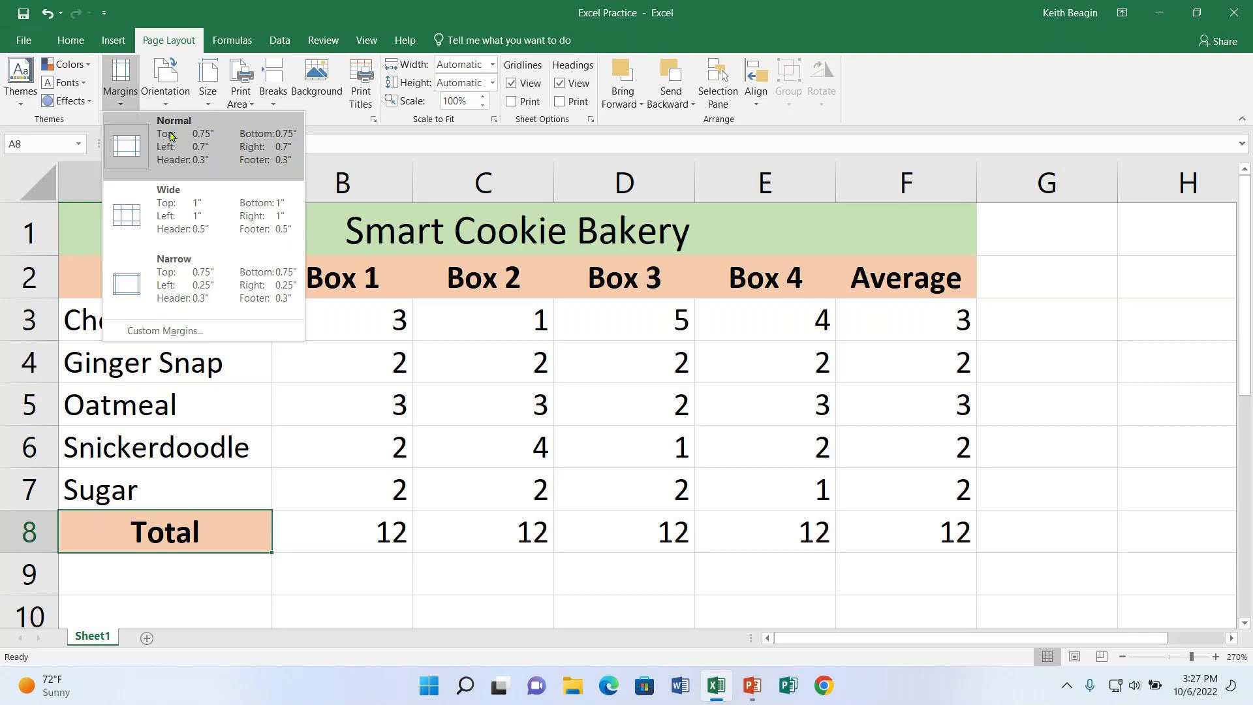
# - In Custom Margins, tick Center on page Horizontally and Vertically and confirm with OK
pyautogui.click(197, 333)
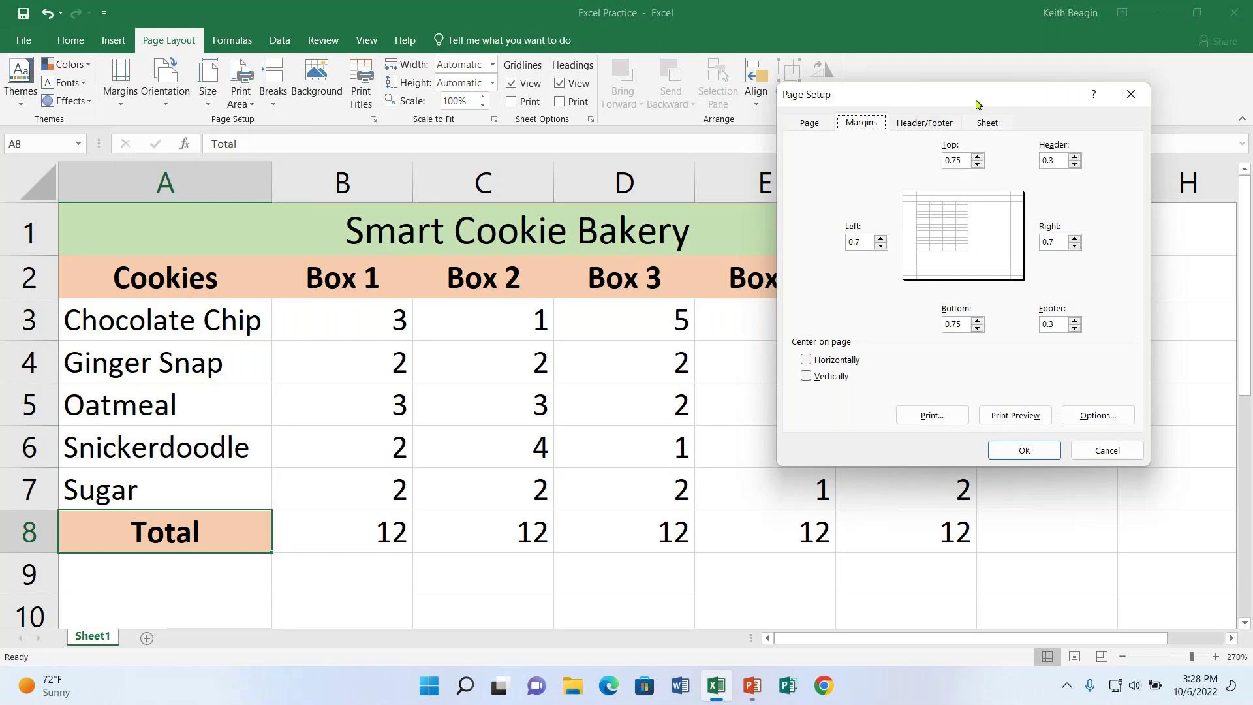
pyautogui.moveTo(974, 103); pyautogui.dragTo(923, 165)
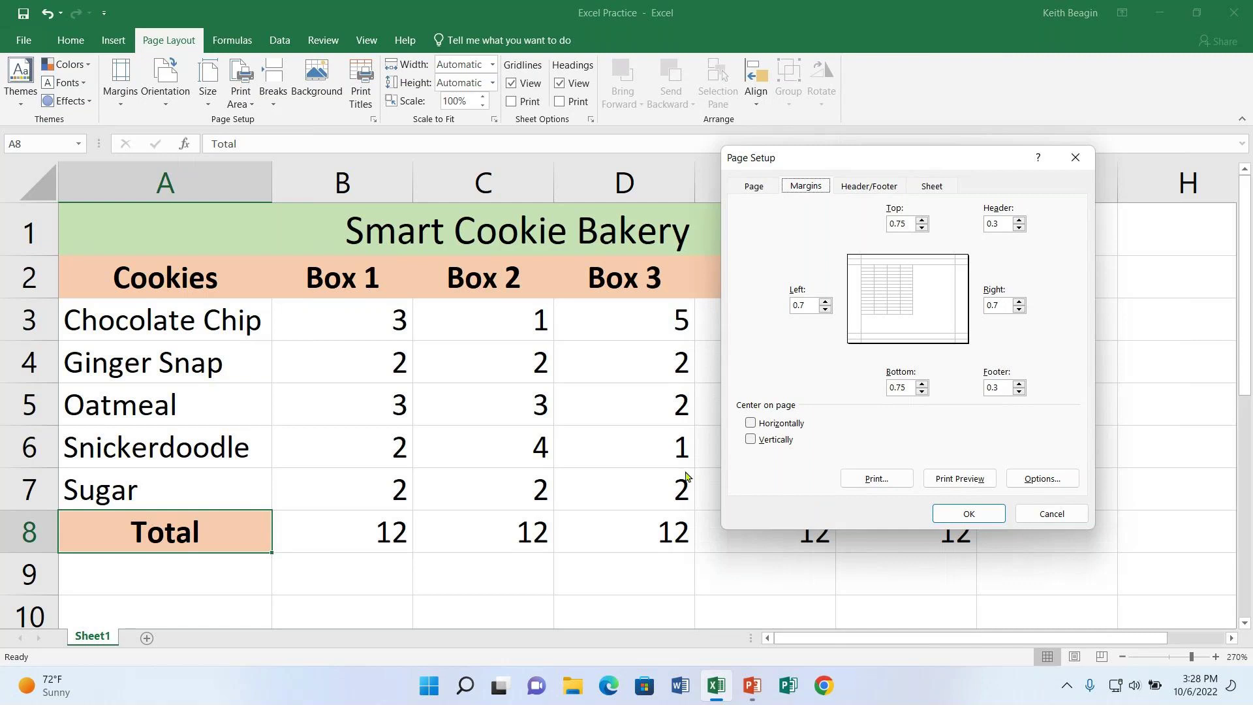
pyautogui.click(751, 423)
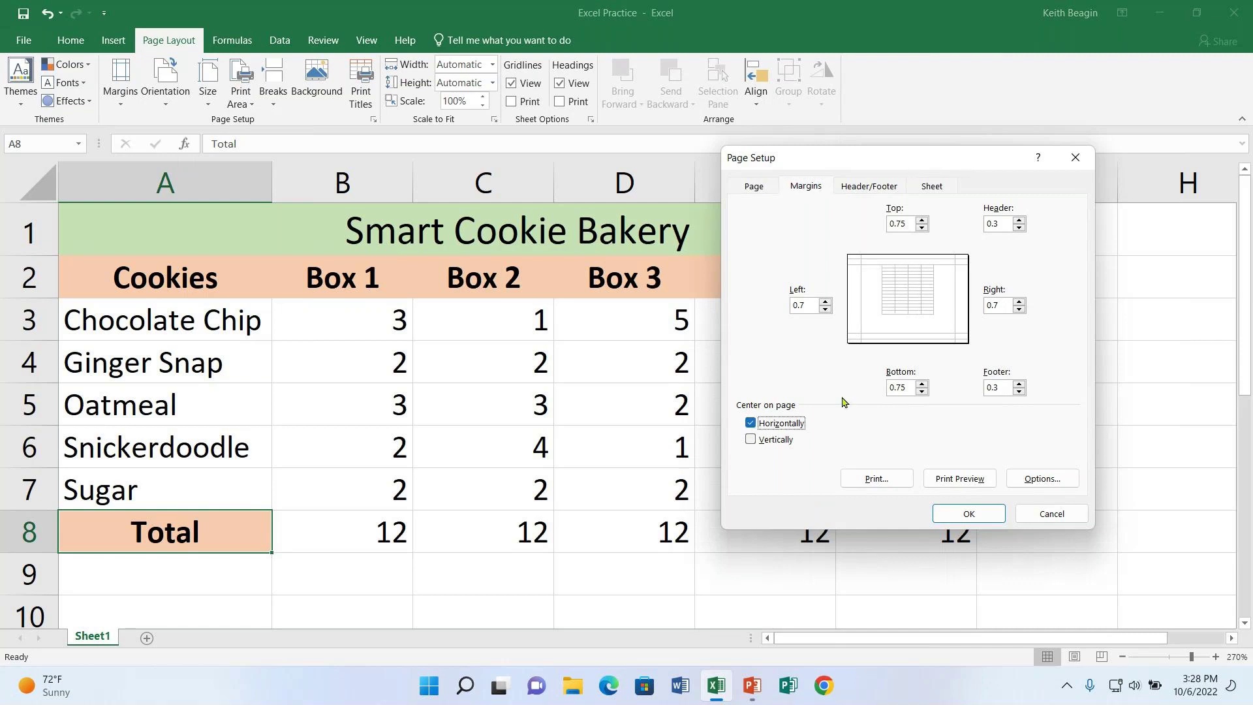
pyautogui.click(751, 440)
pyautogui.moveTo(971, 171); pyautogui.dragTo(825, 178)
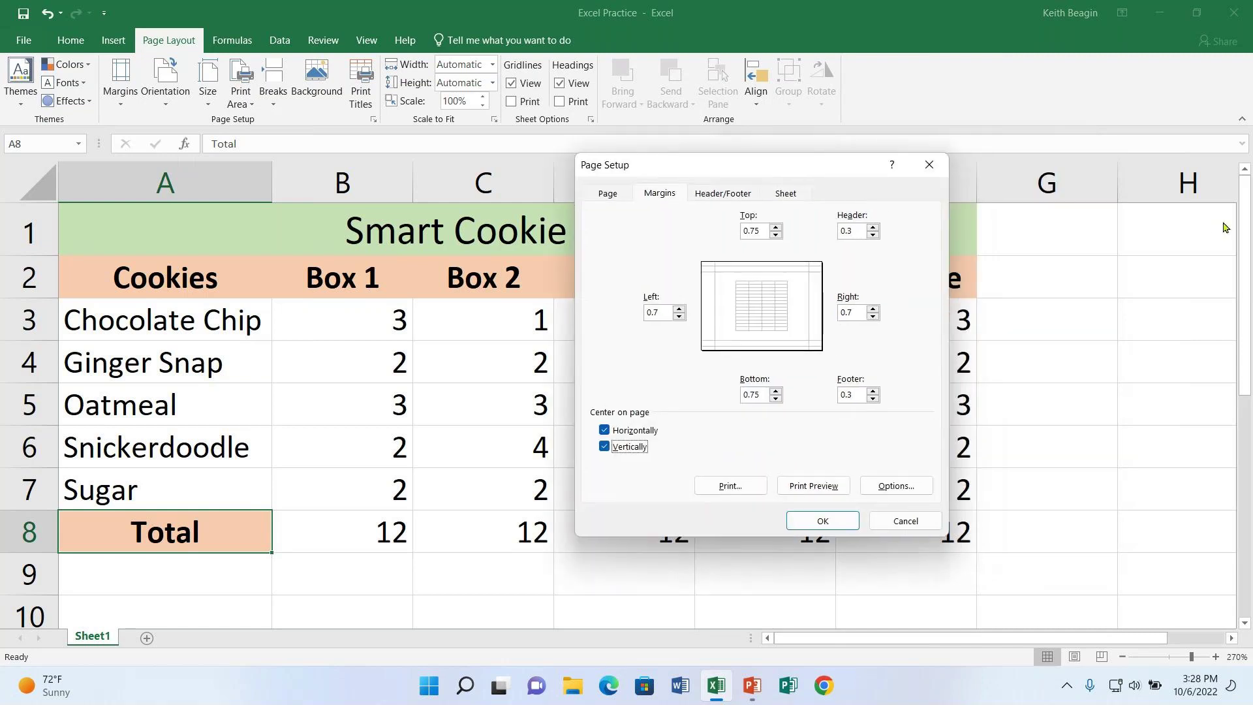
pyautogui.click(822, 520)
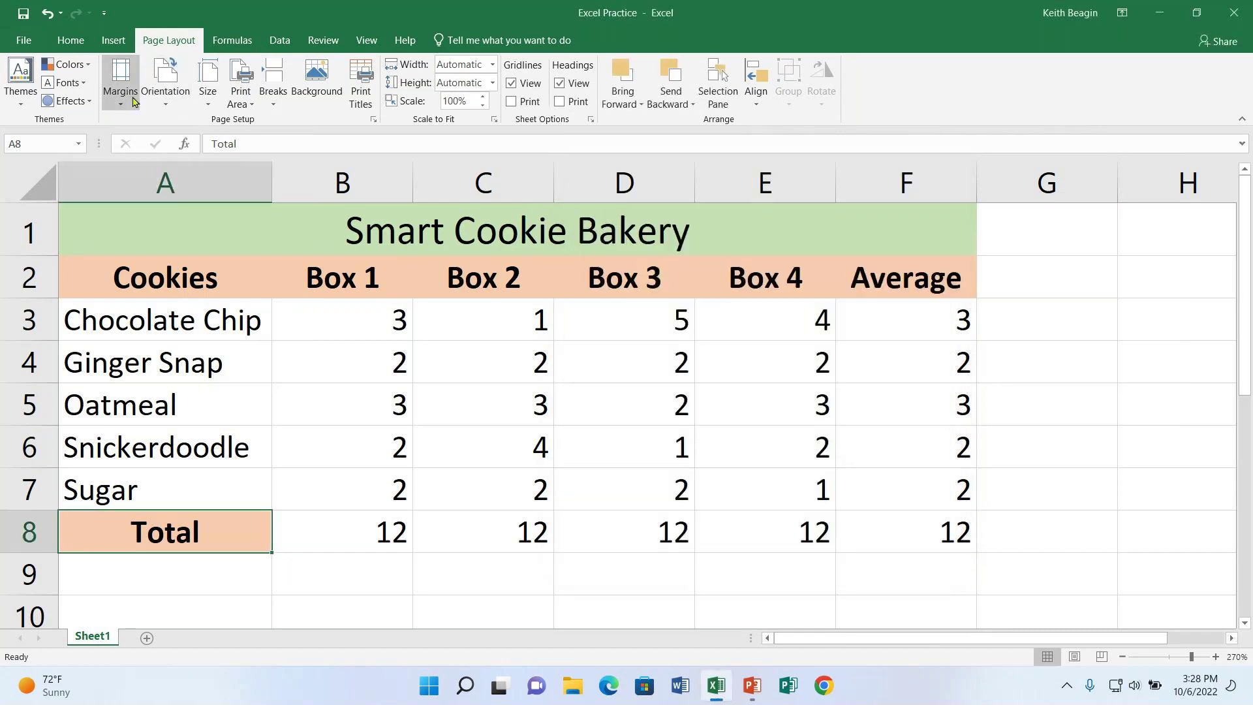
# - Apply the page setup and browse the margin presets, keeping Normal margins
pyautogui.click(133, 100)
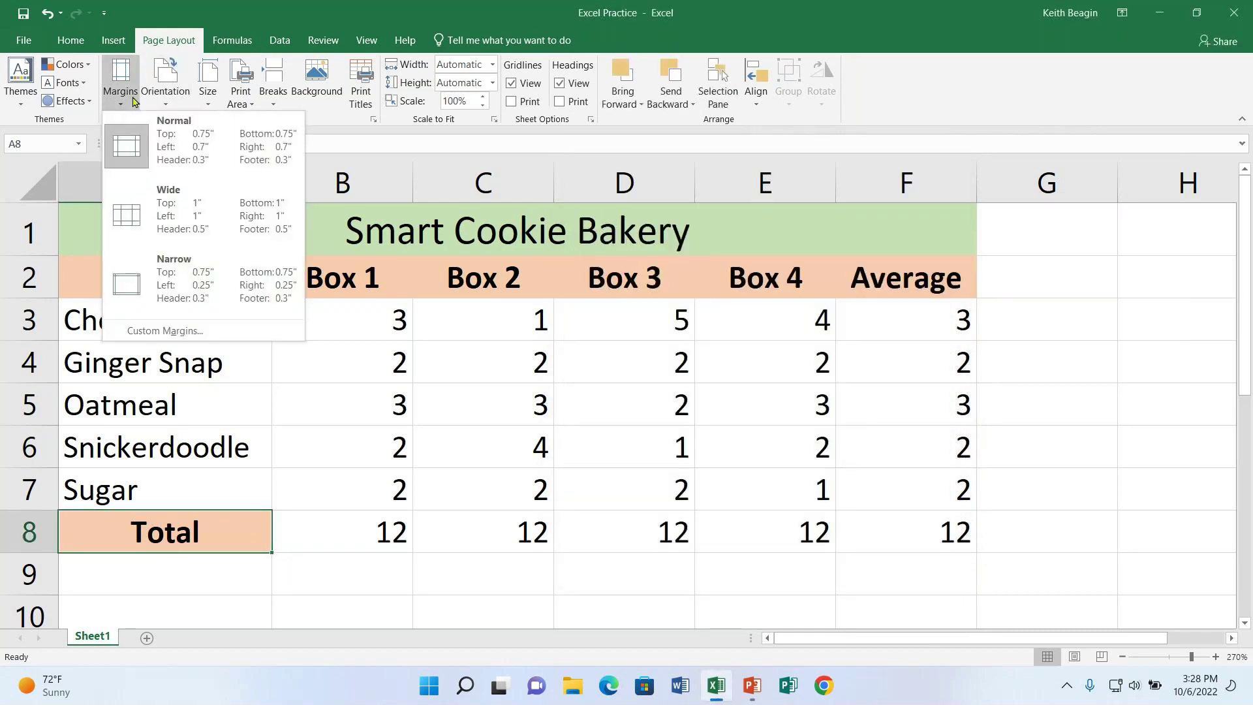
pyautogui.click(135, 101)
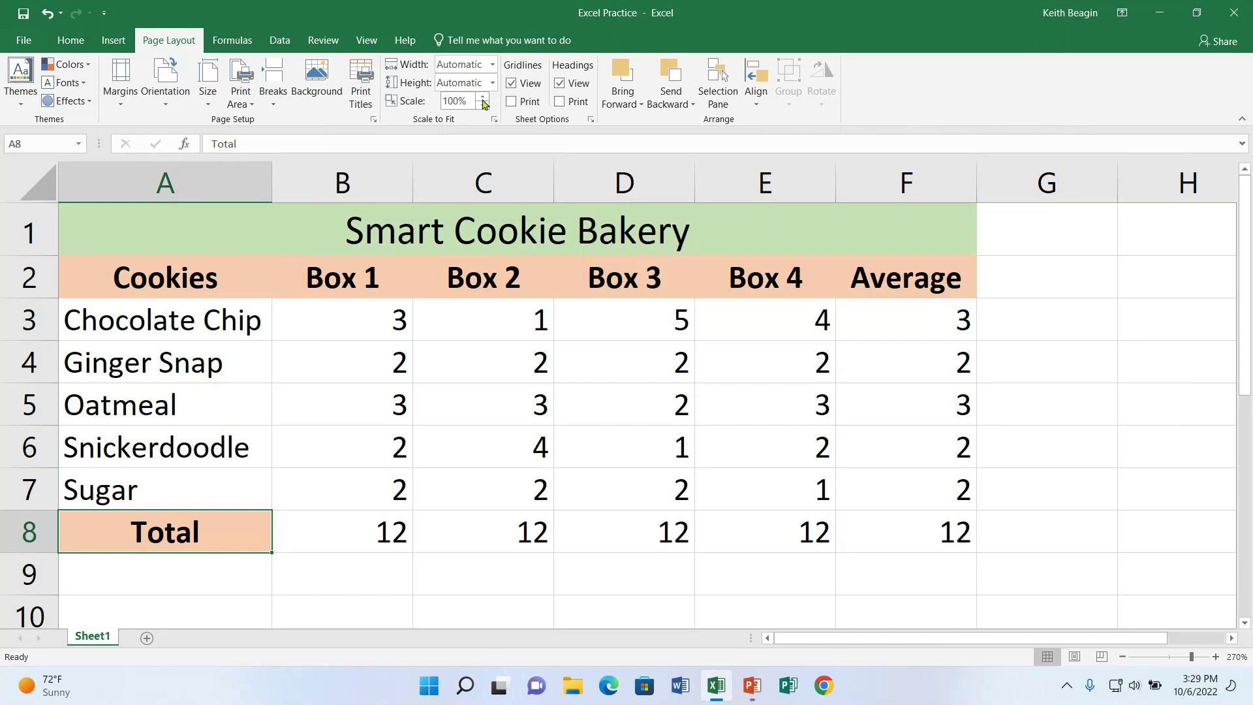
# - Raise the print scale to 150% with width left Automatic, and turn on gridline printing
pyautogui.click(483, 97)
pyautogui.click(483, 96)
pyautogui.click(483, 96)
pyautogui.click(484, 96)
pyautogui.click(484, 97)
pyautogui.click(483, 96)
pyautogui.click(492, 64)
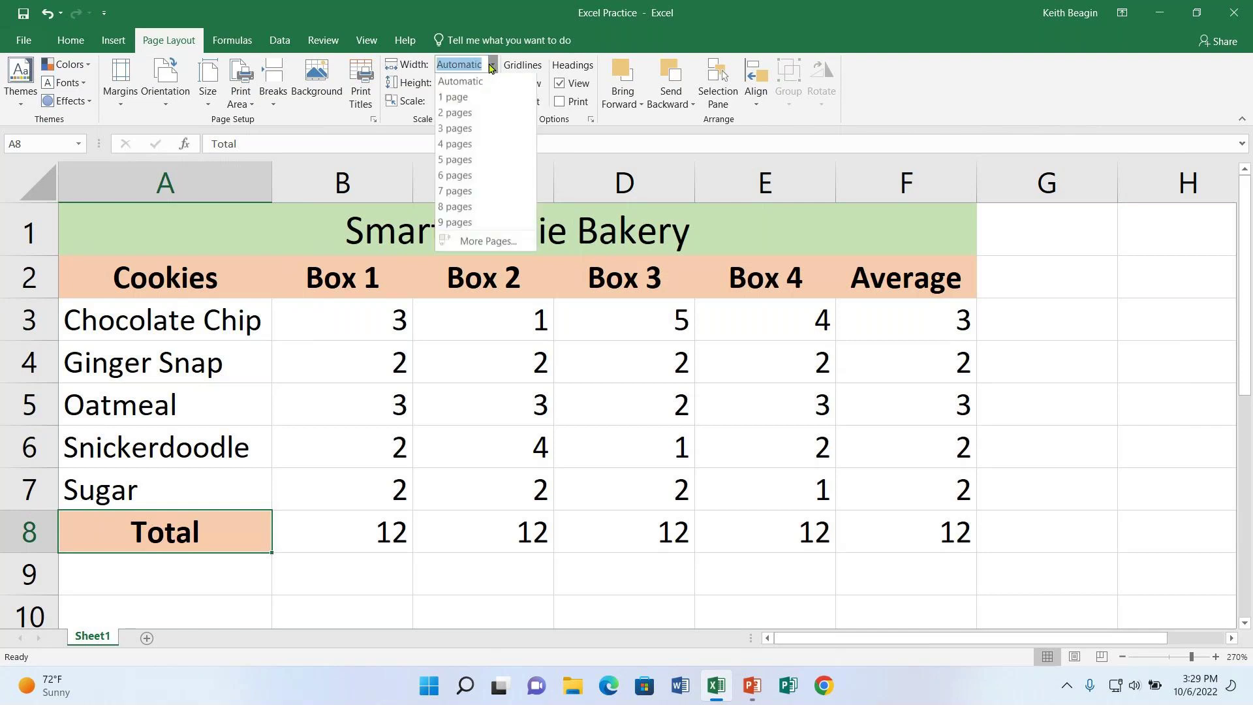
pyautogui.click(492, 65)
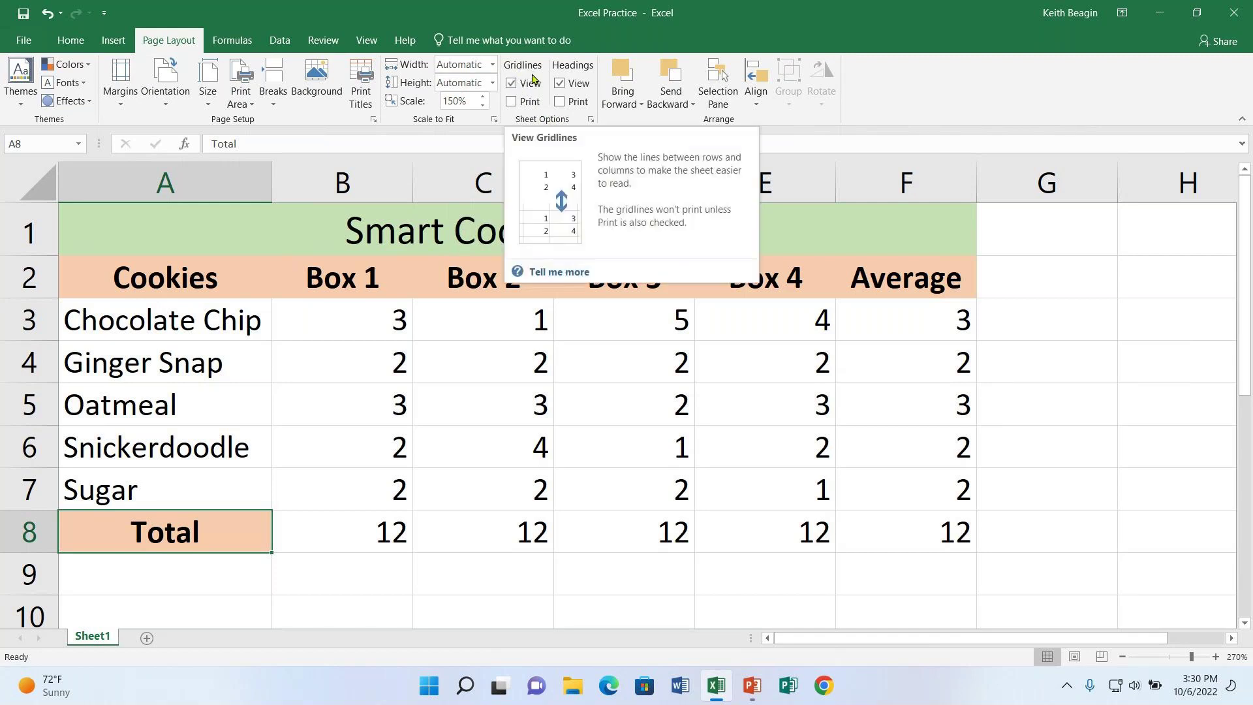
pyautogui.click(512, 104)
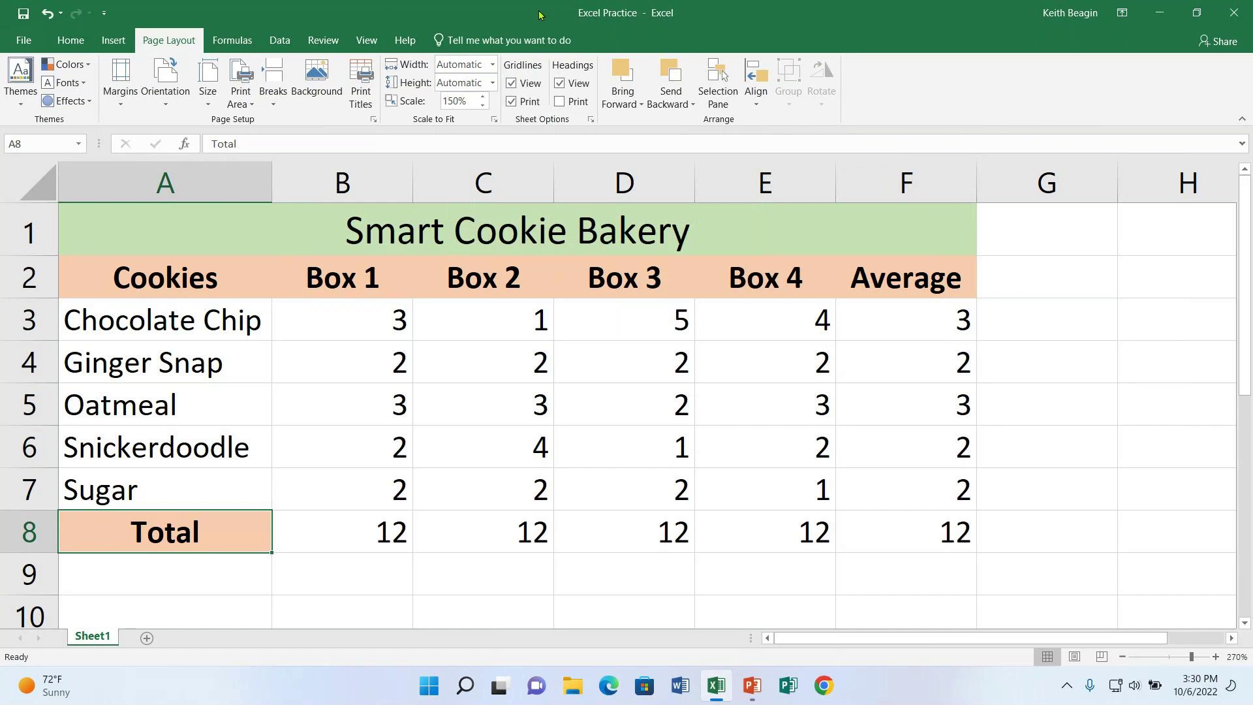
# - Switch the ribbon to the Insert commands
pyautogui.click(125, 40)
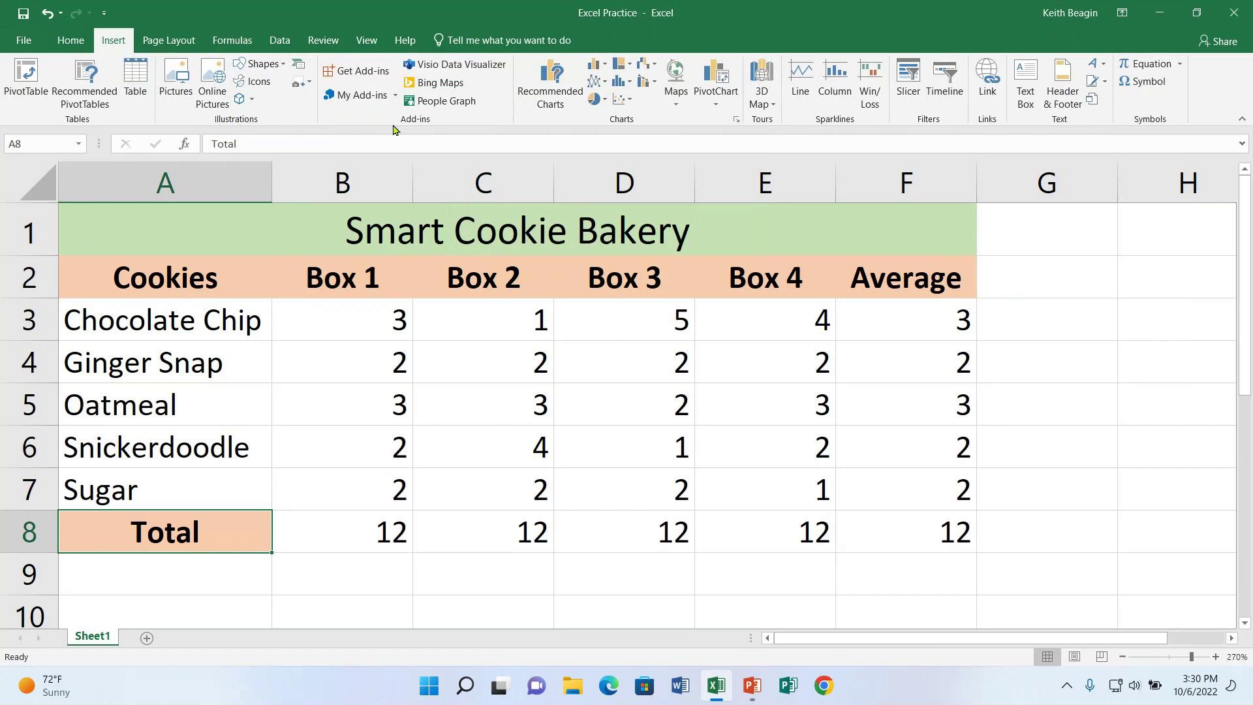
# - Add a page header with the author's full name in the centre section
pyautogui.click(1074, 98)
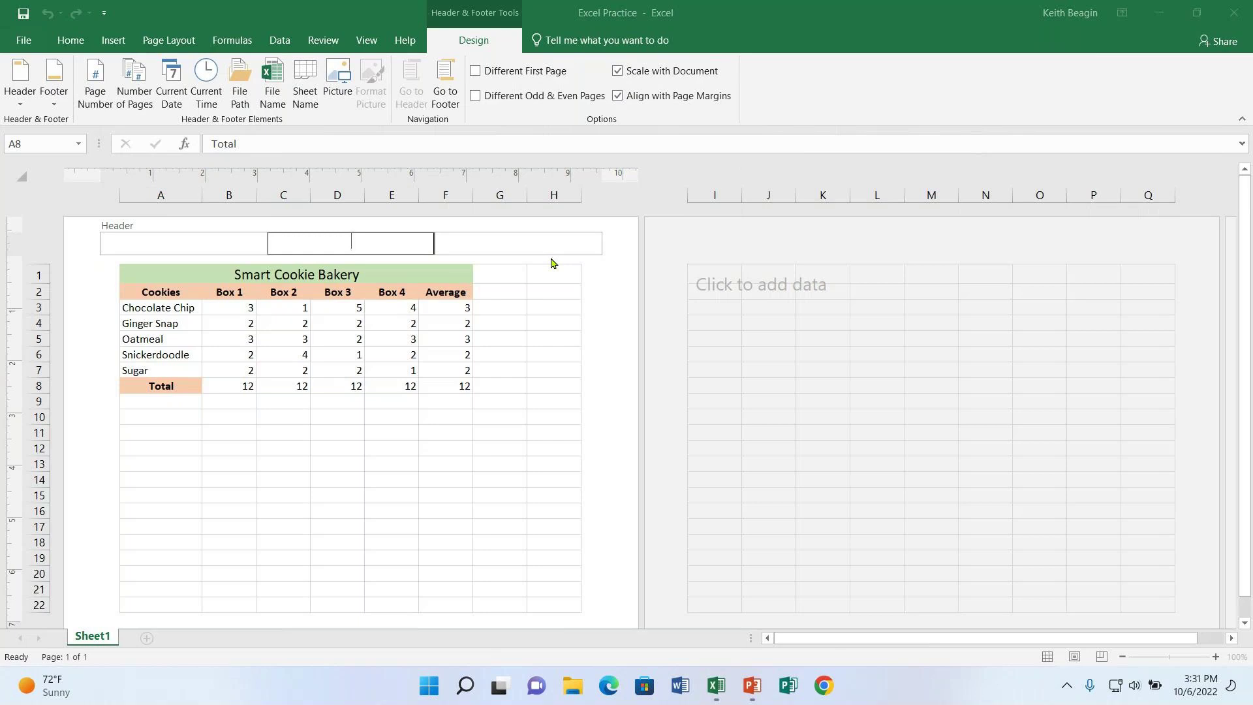
pyautogui.click(347, 241)
pyautogui.write('Keith Beagin')
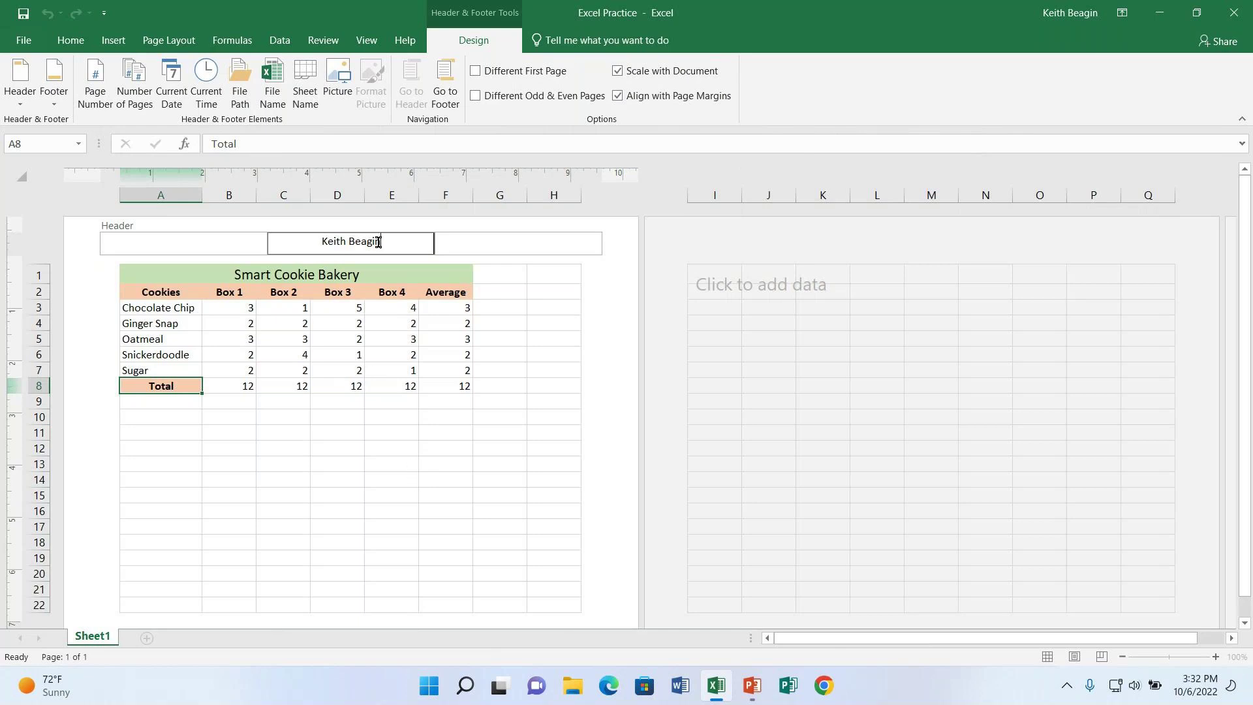
pyautogui.click(296, 451)
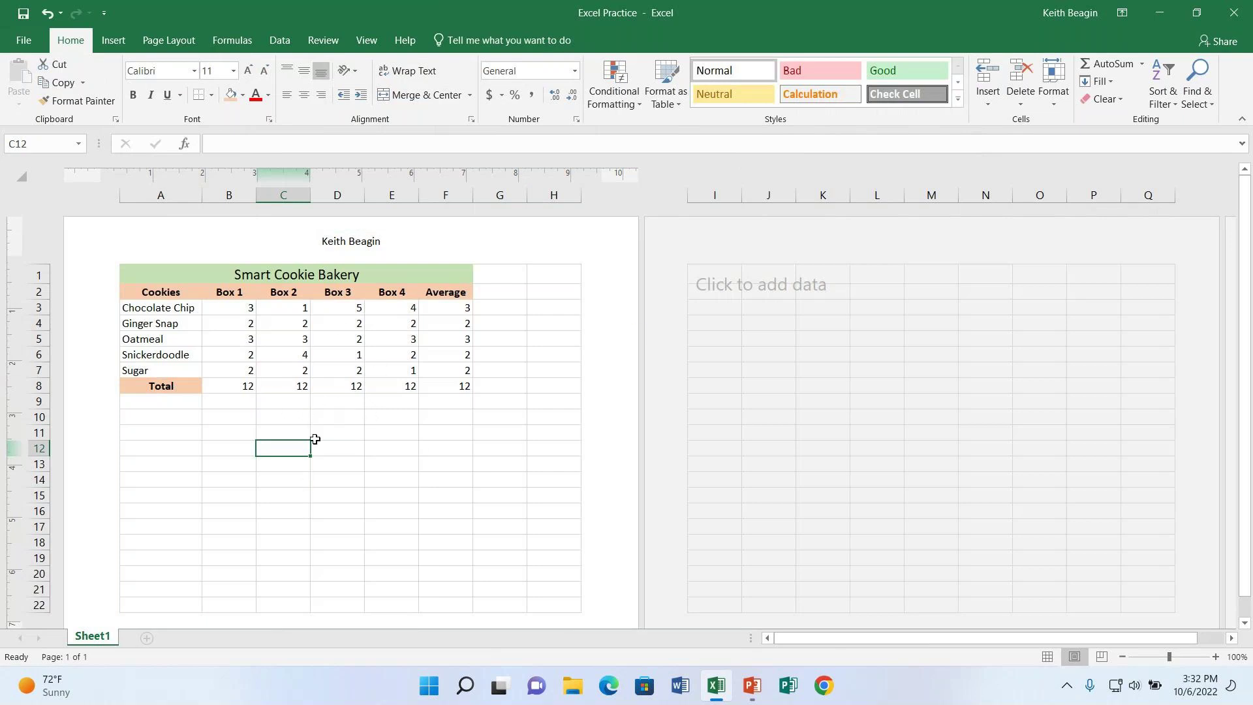
# - Return to Normal view, save Excel Practice, and show its File Info page
pyautogui.click(376, 40)
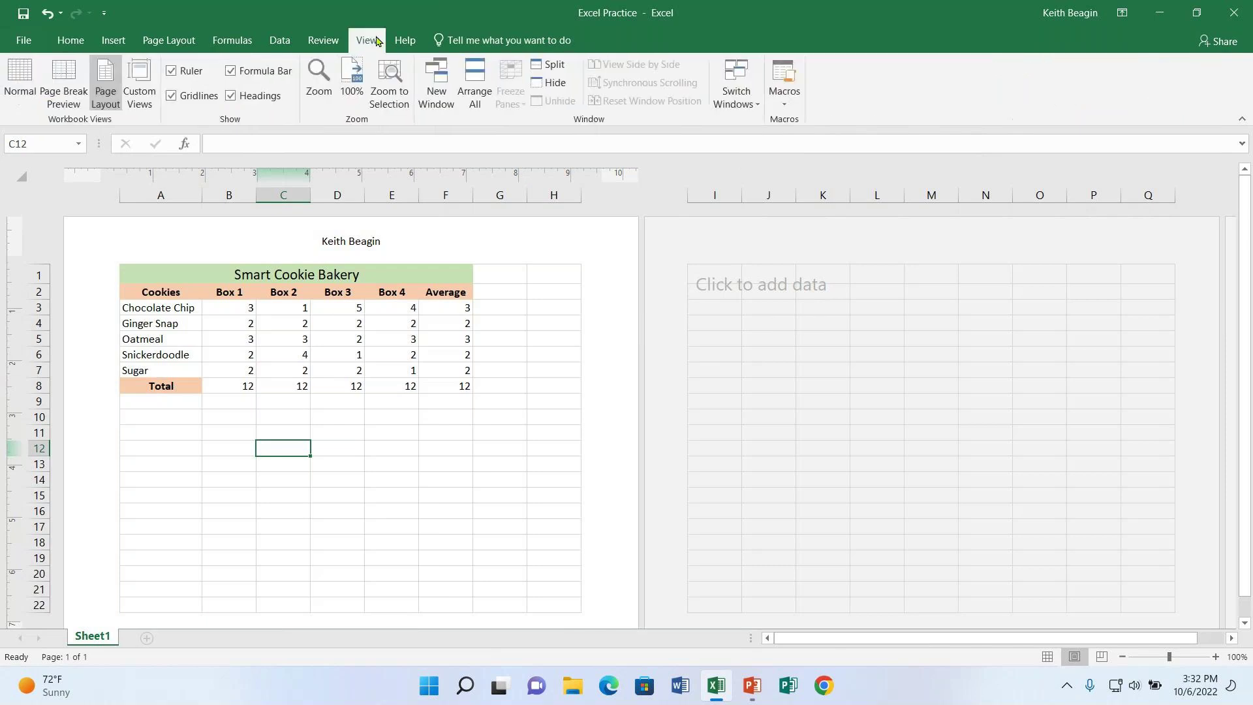
pyautogui.click(11, 79)
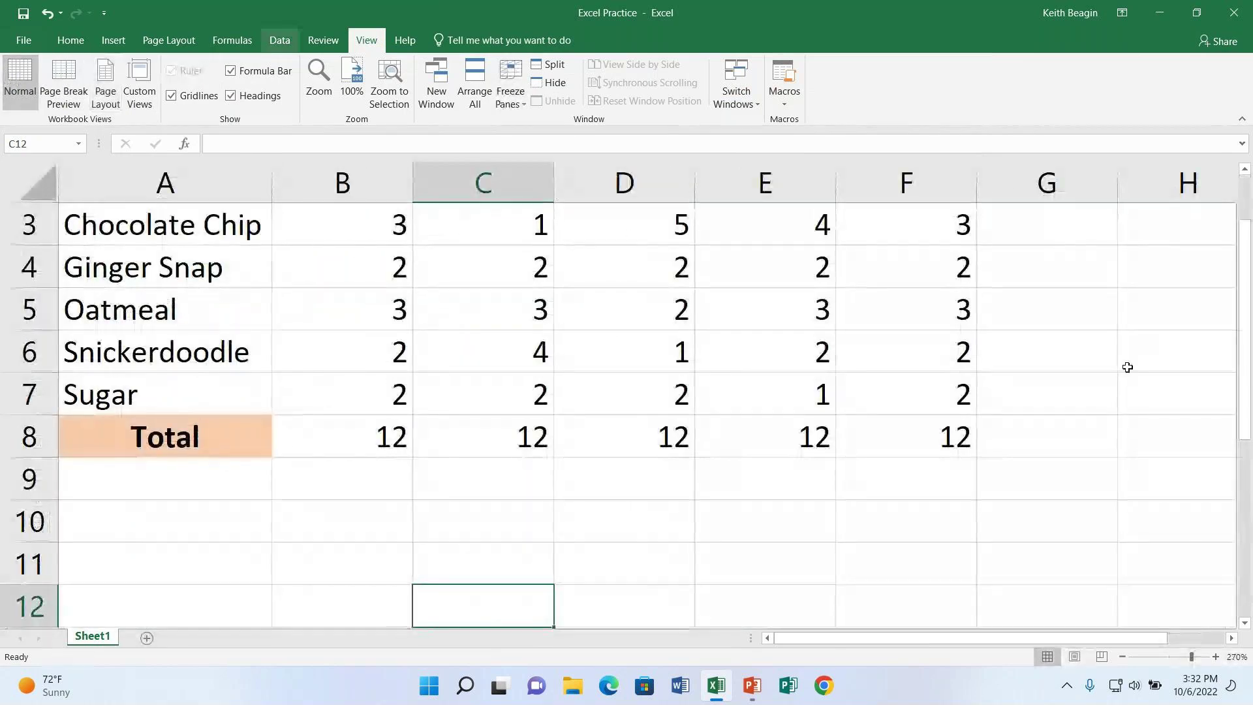
pyautogui.scroll(1, 919, 565)
pyautogui.click(23, 12)
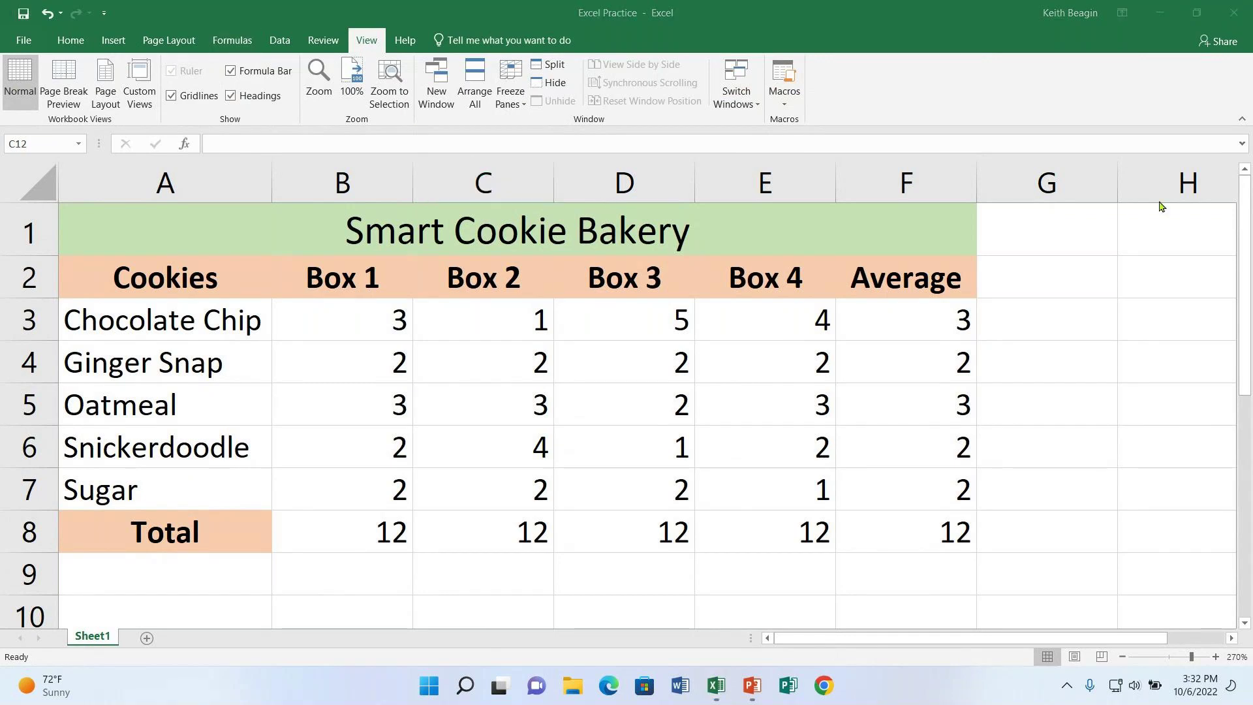
pyautogui.click(21, 40)
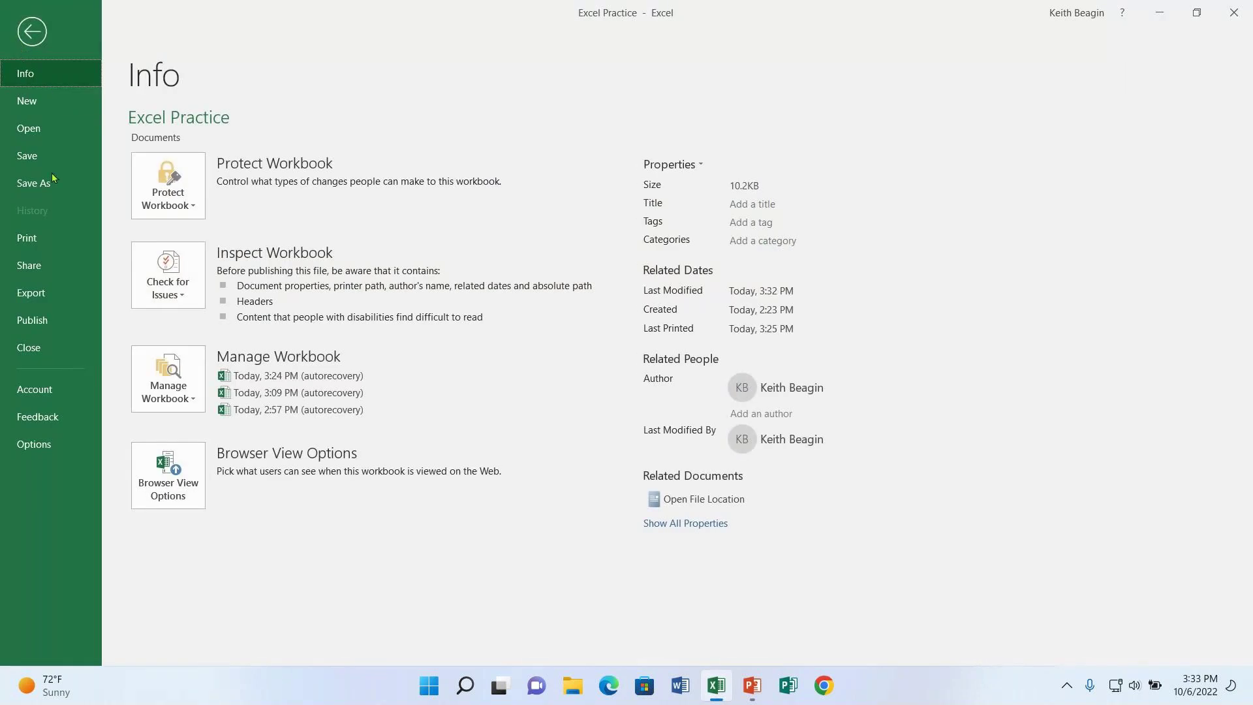
# - Check the print preview of the landscape, centred Smart Cookie Bakery sheet with name header, then print it
pyautogui.click(28, 243)
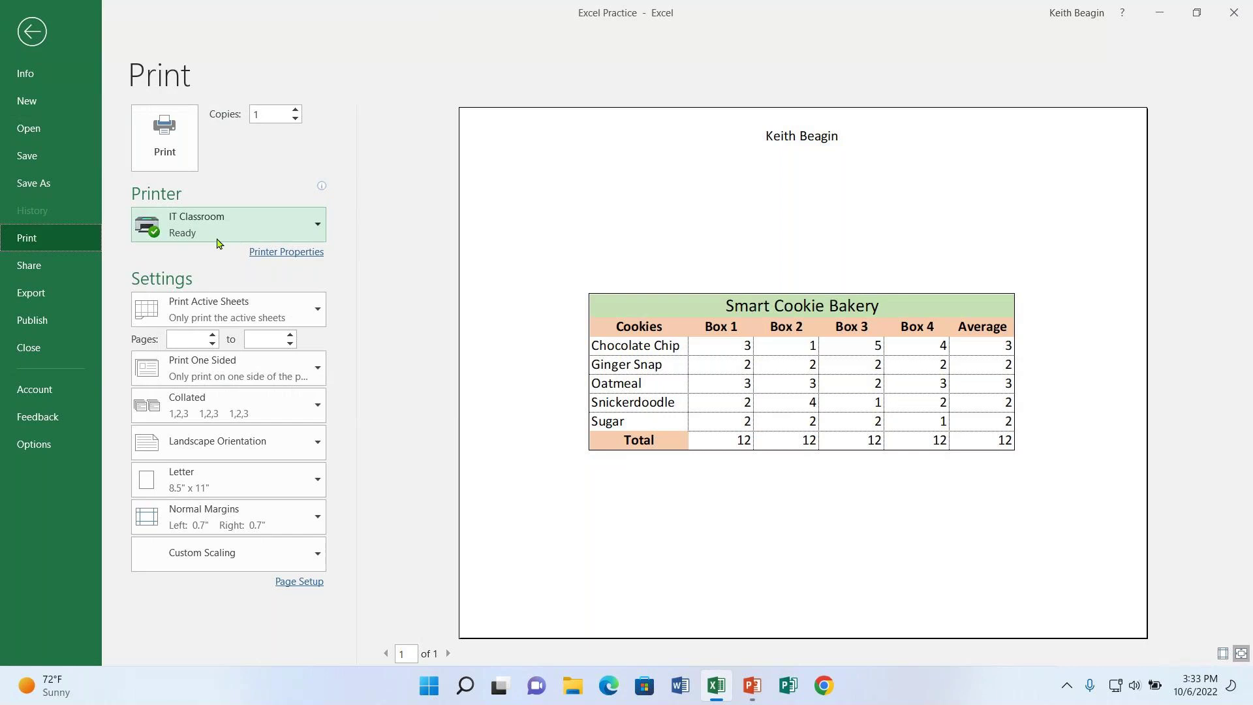
pyautogui.click(160, 163)
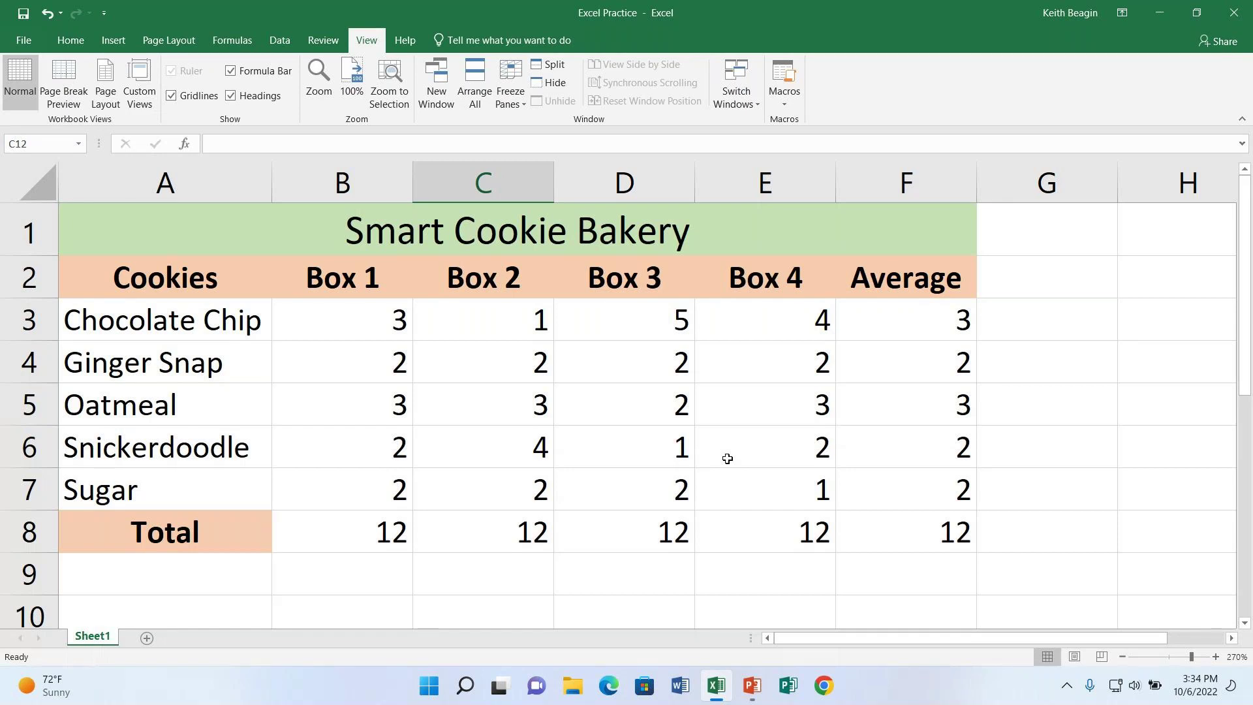
# - Close the accidentally launched Publisher and bring up the Welcome and Thank You Slides - 2022 presentation
pyautogui.click(788, 685)
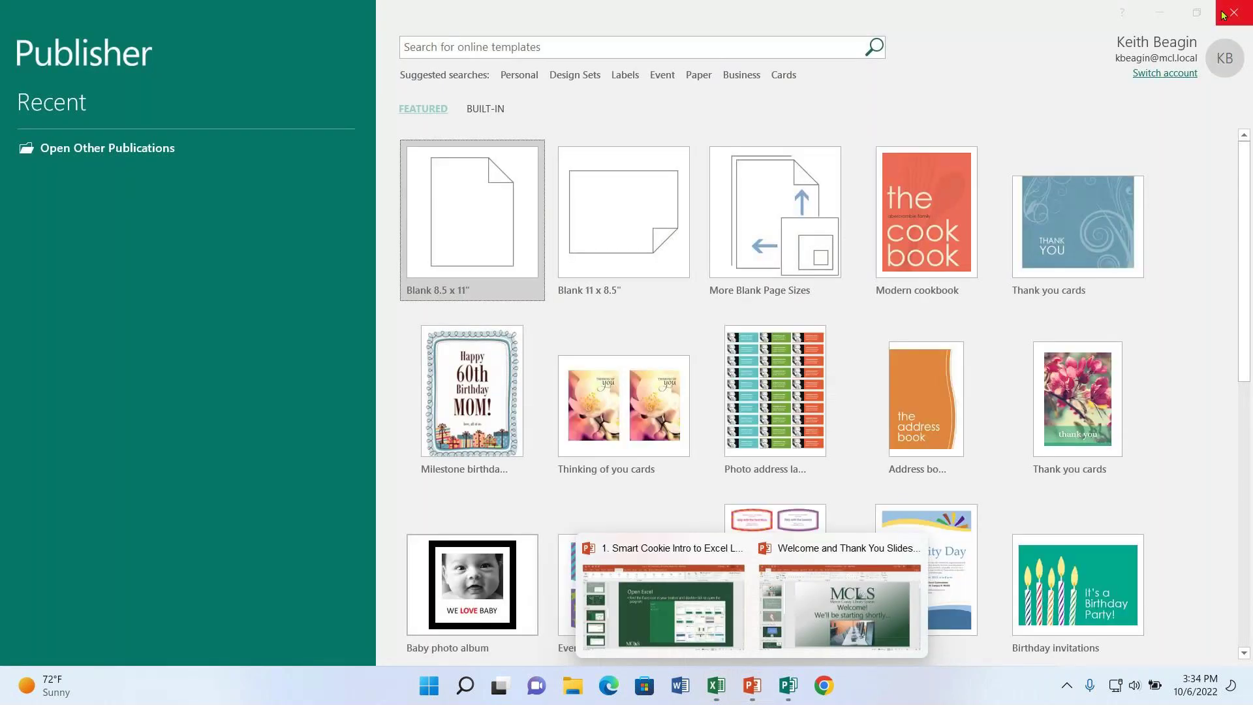
pyautogui.press('Escape')
pyautogui.hotkey('alt', 'F4')
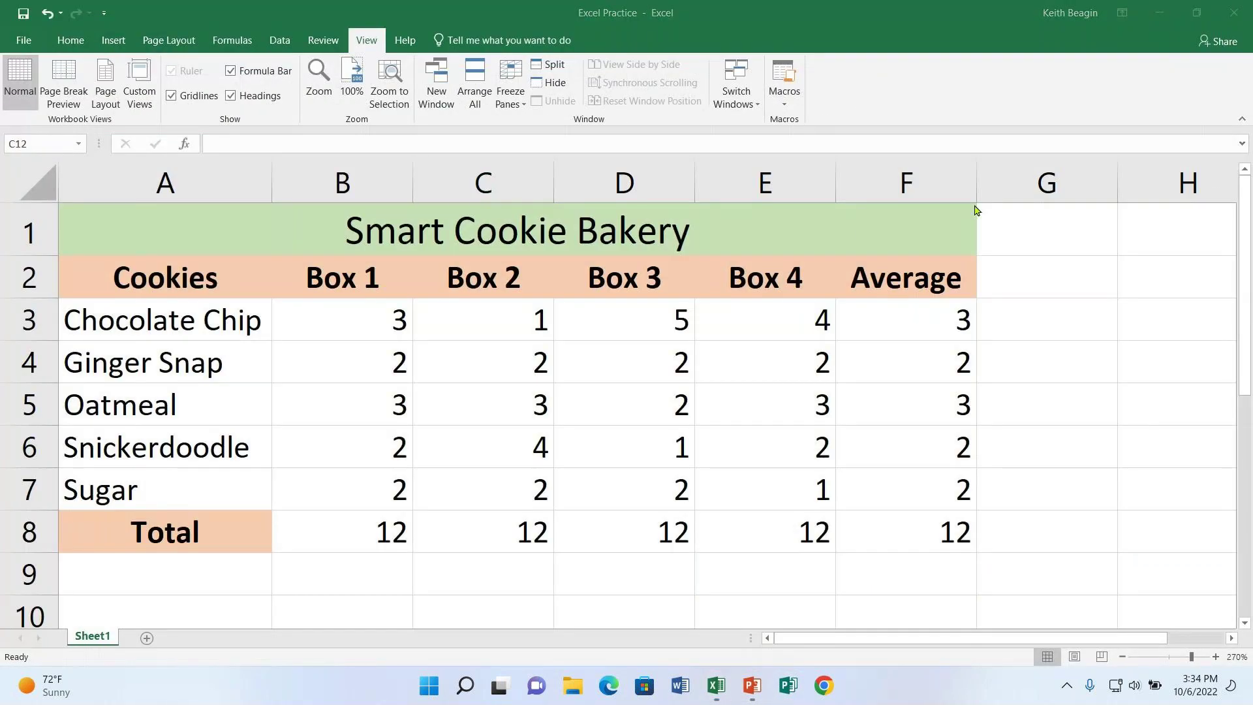
pyautogui.moveTo(752, 686)
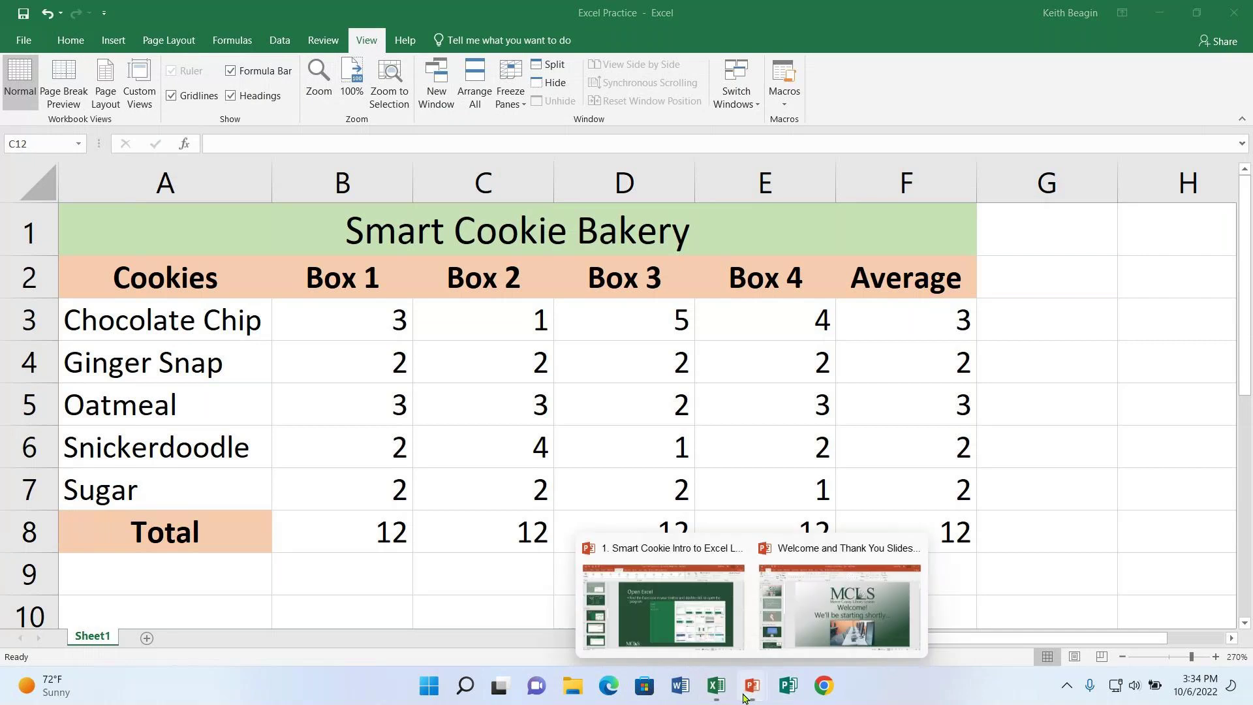
pyautogui.click(827, 648)
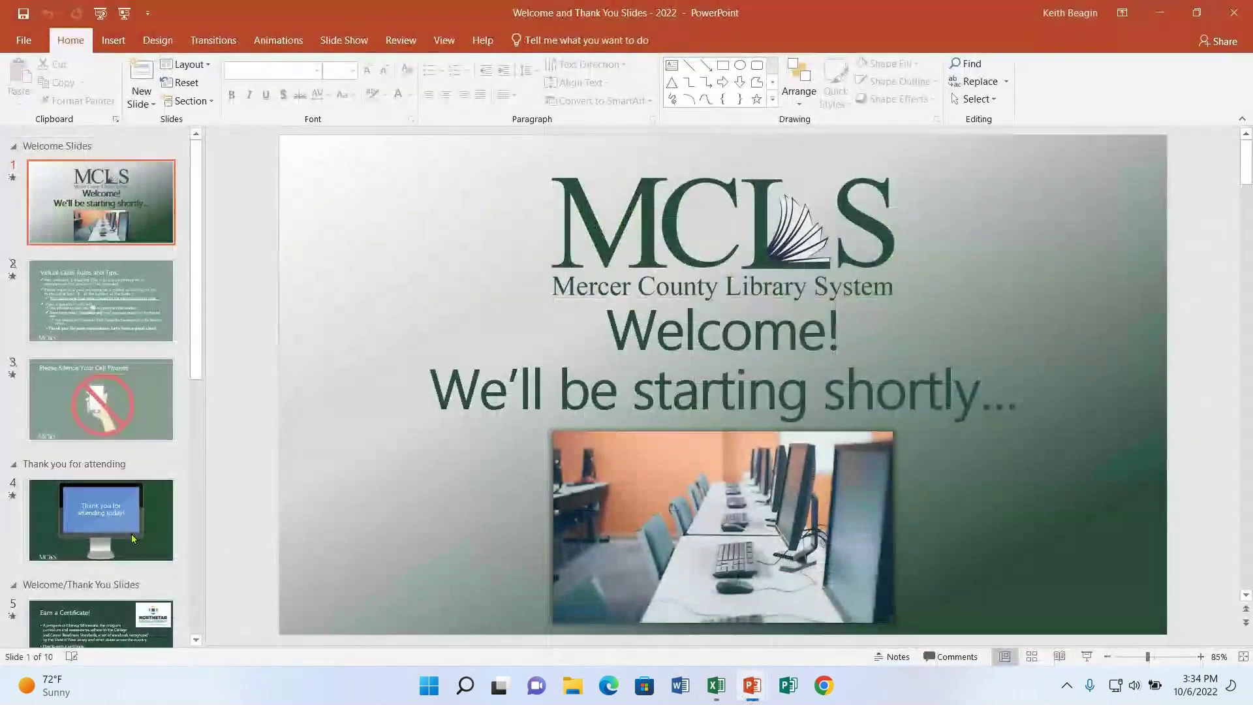